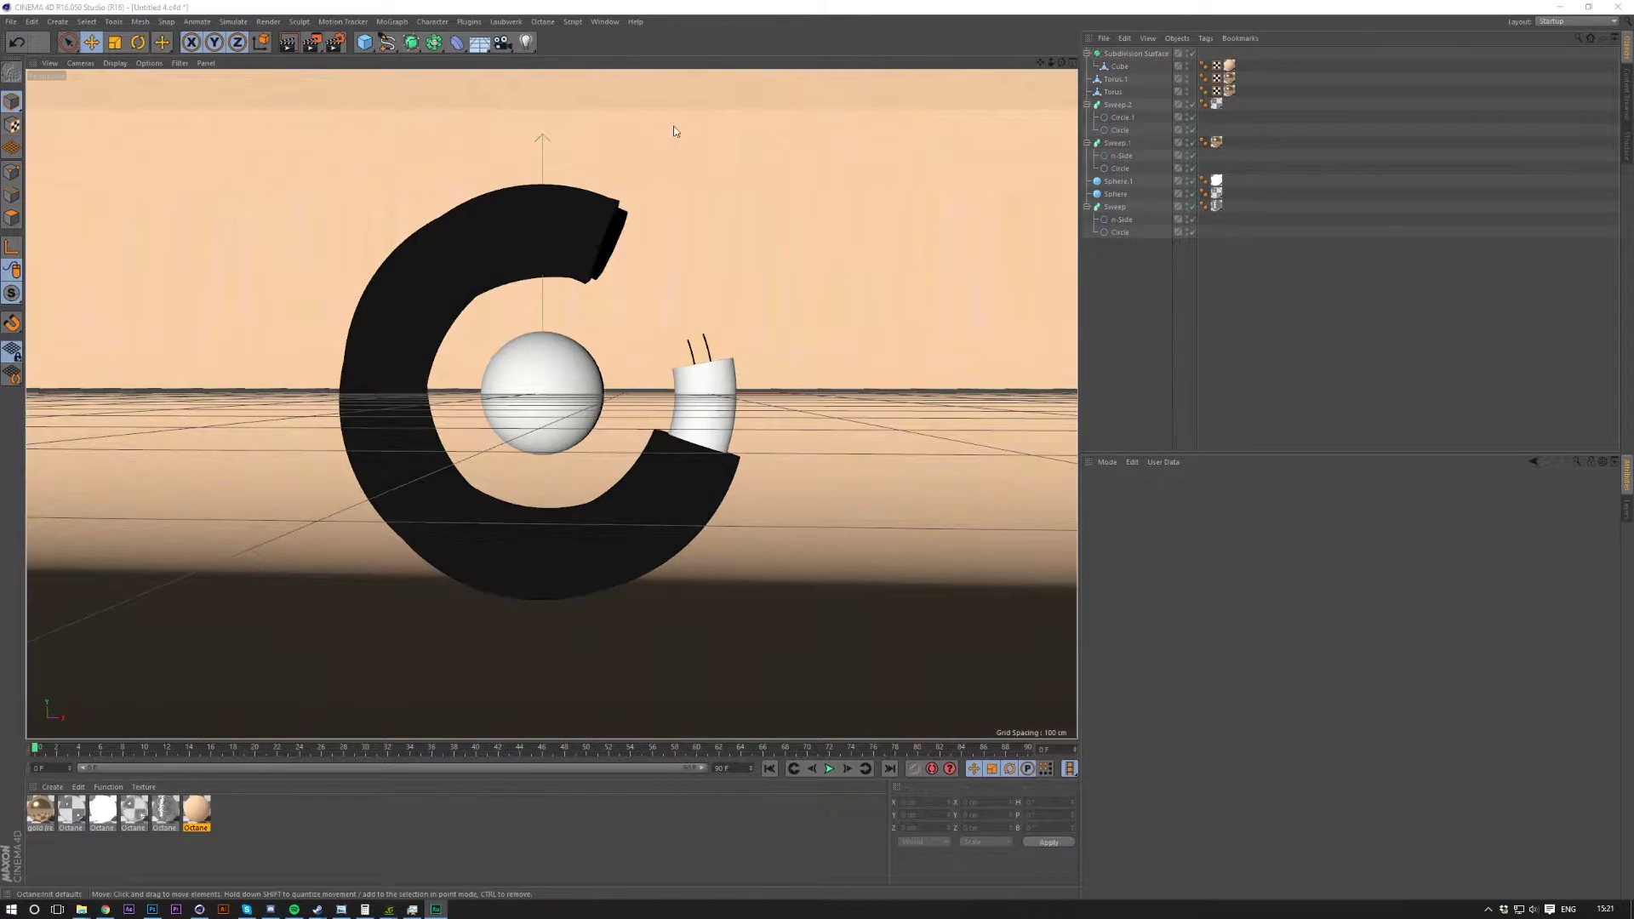
Open the Octane Live Viewer, dock it below the object attributes and enlarge its area.
{"action": "left_click", "coordinate": [542, 21]}
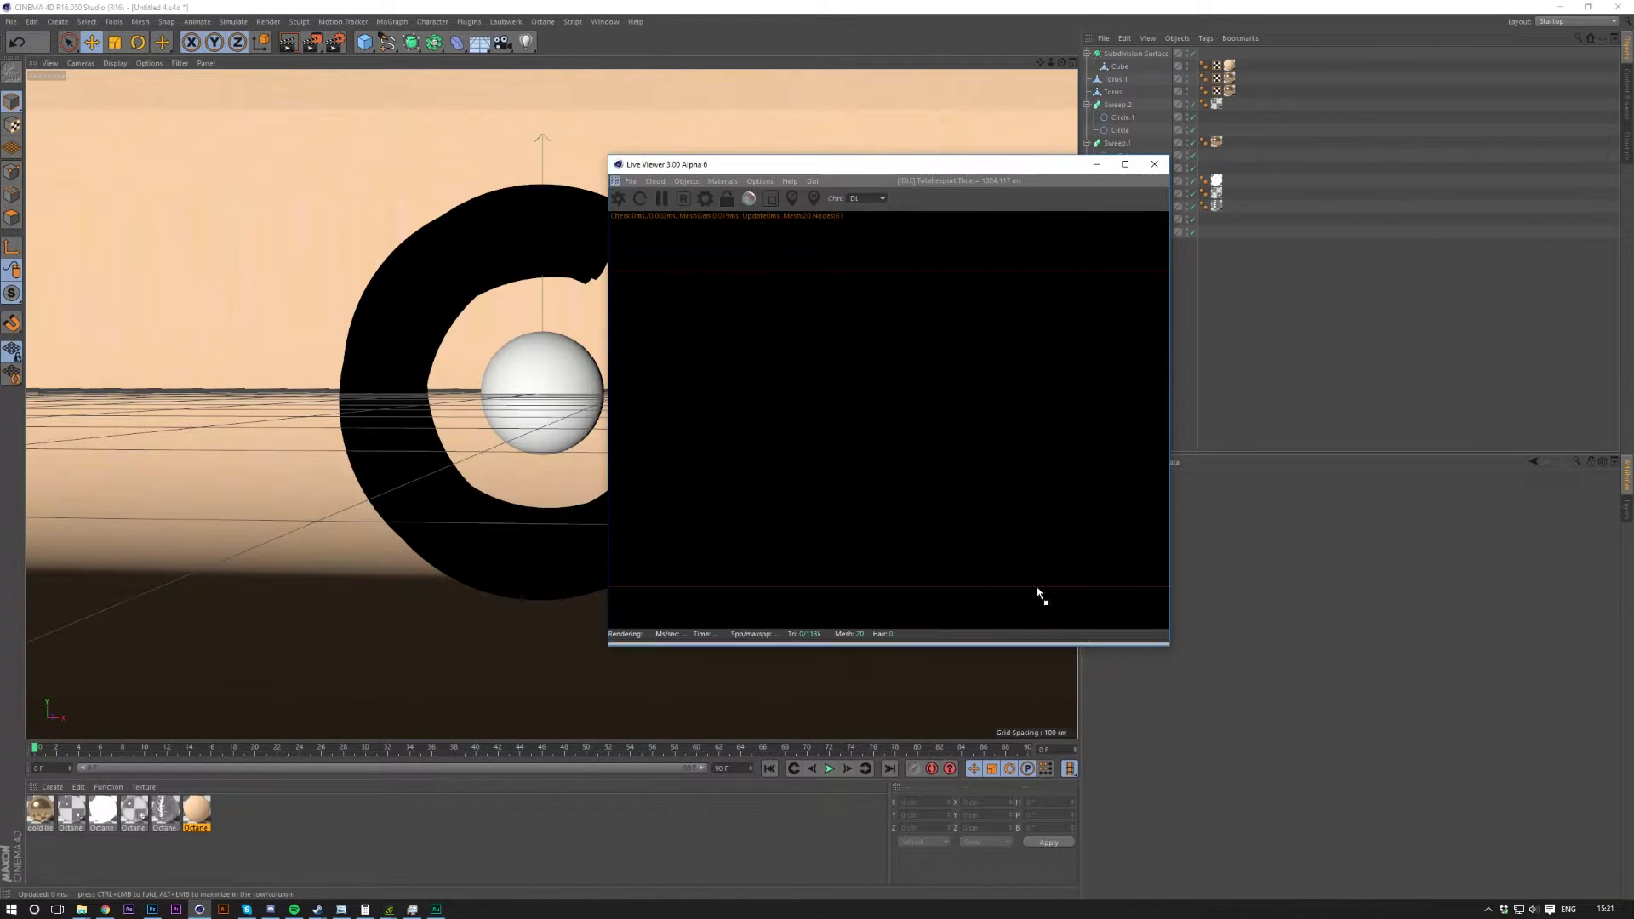
{"action": "left_click_drag", "start_coordinate": [1038, 587], "coordinate": [1249, 793]}
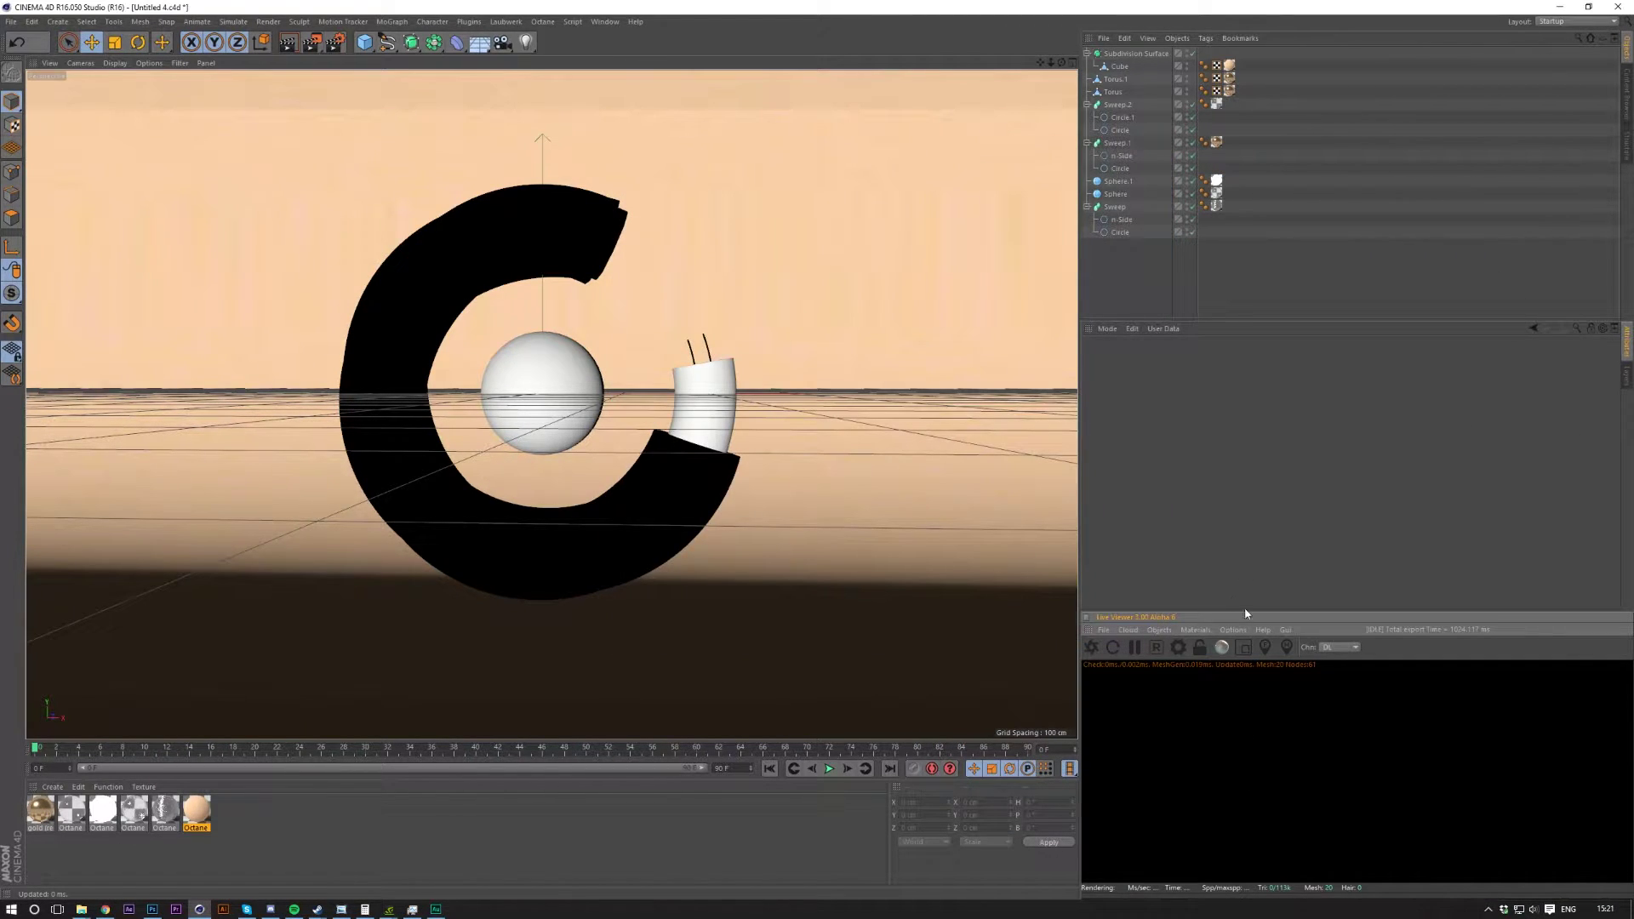
{"action": "left_click_drag", "start_coordinate": [1246, 613], "coordinate": [1232, 494]}
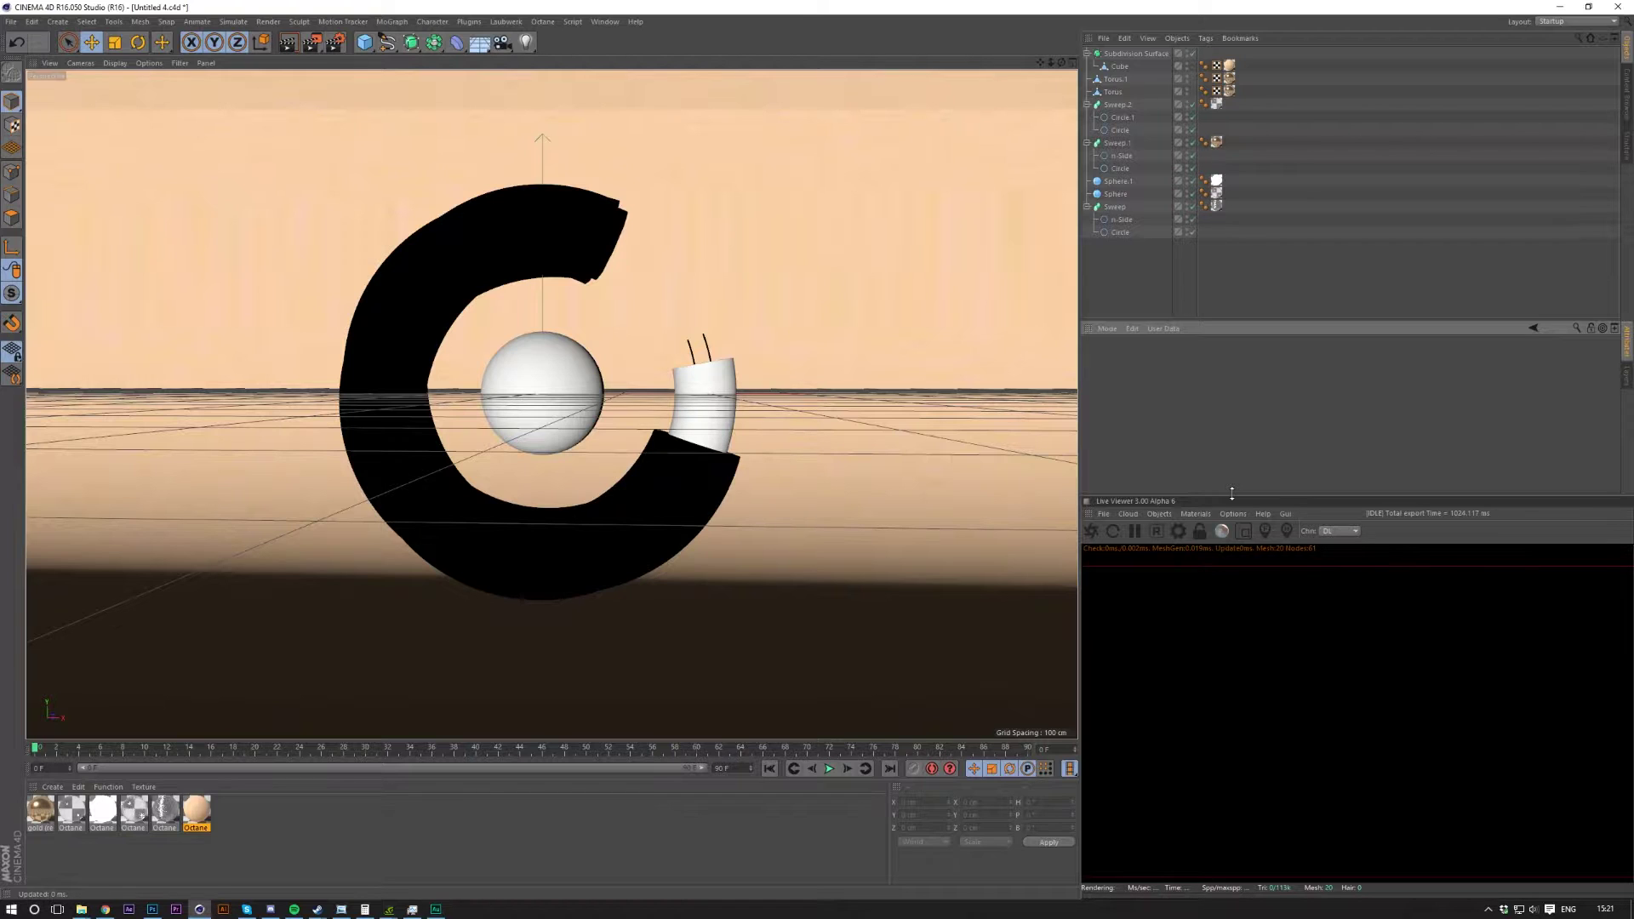
Add an Octane HDRI environment to the scene.
{"action": "left_click", "coordinate": [1189, 511]}
{"action": "mouse_move", "coordinate": [1159, 514]}
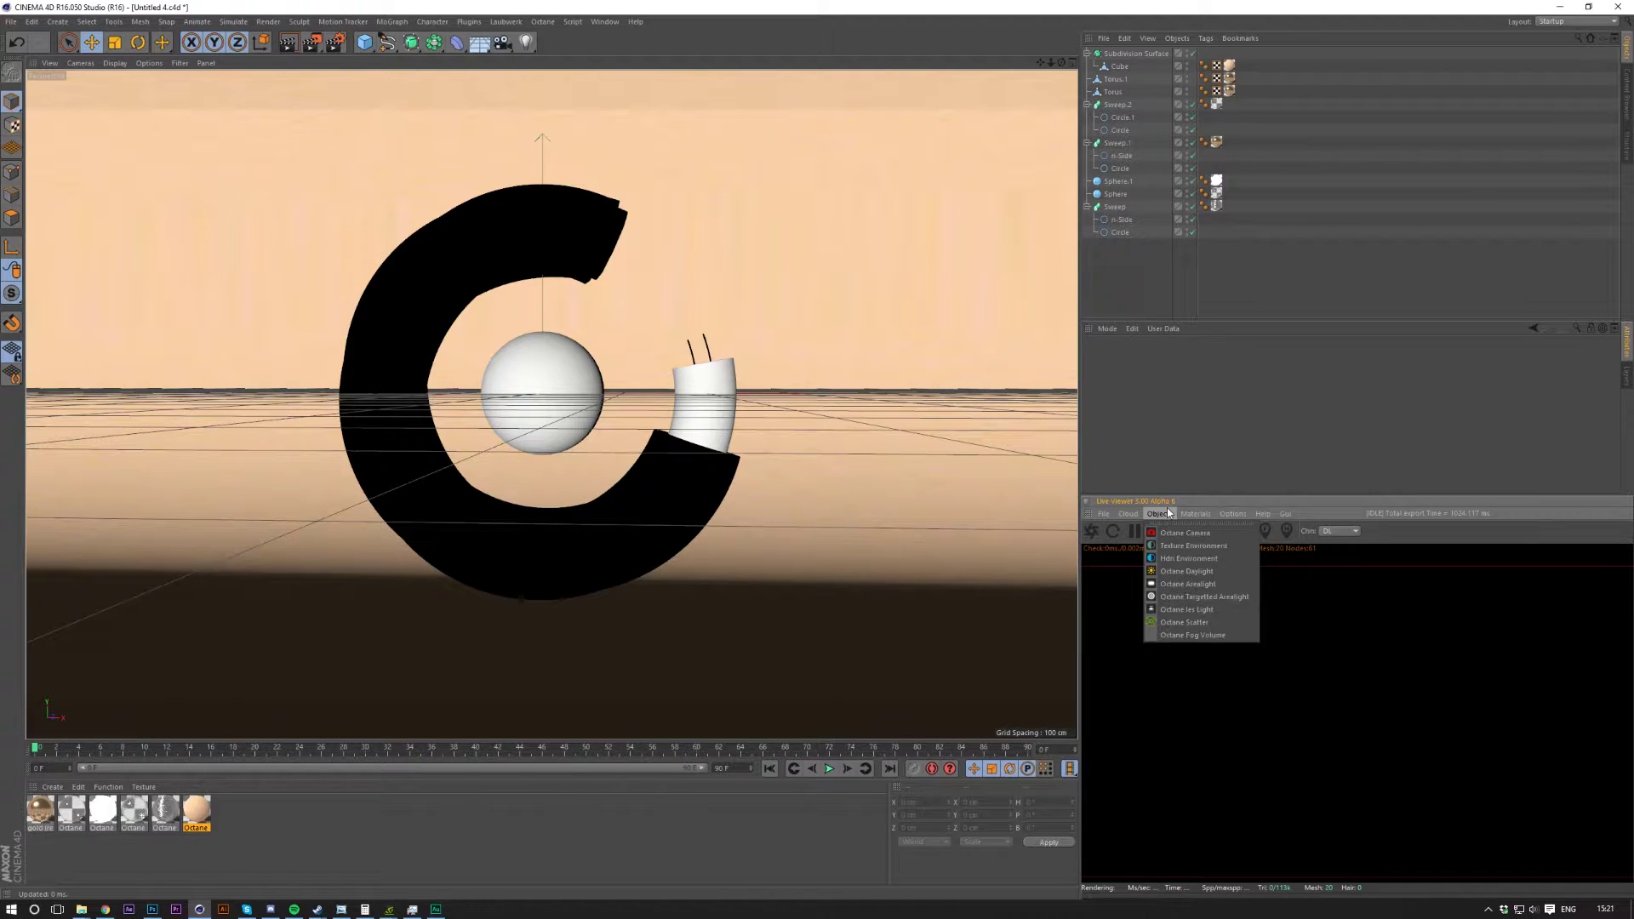
{"action": "left_click", "coordinate": [1192, 560]}
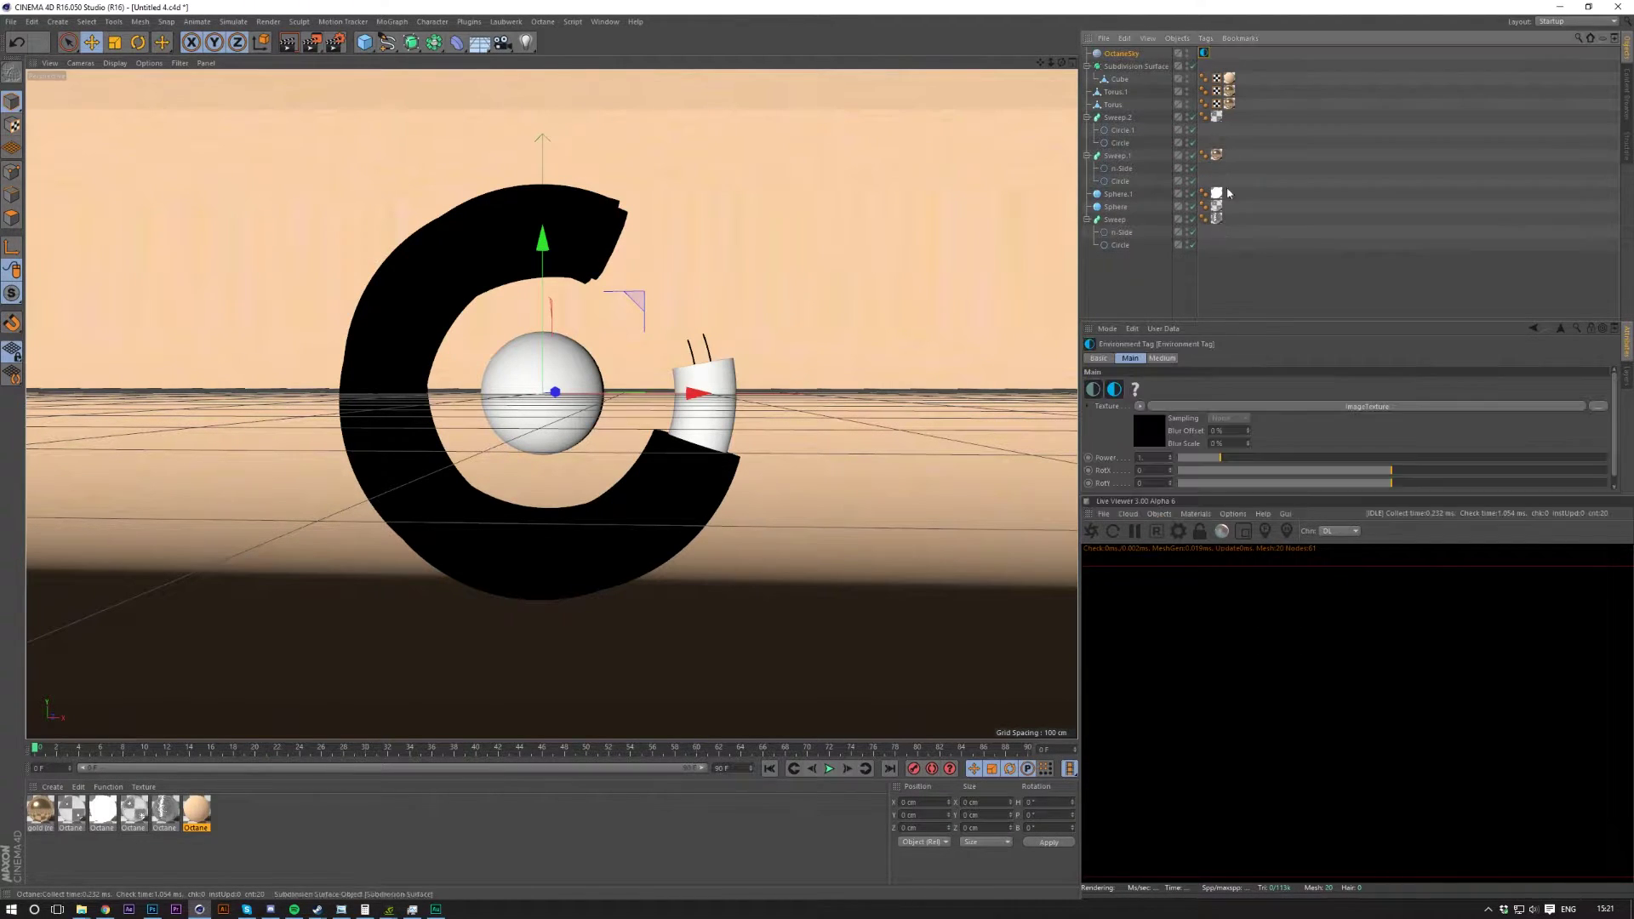
Load the Canada Montreal interior HDRI from the interior free pack folder as the sky's image texture, without copying it into the project.
{"action": "left_click", "coordinate": [1192, 407]}
{"action": "left_click", "coordinate": [1598, 385]}
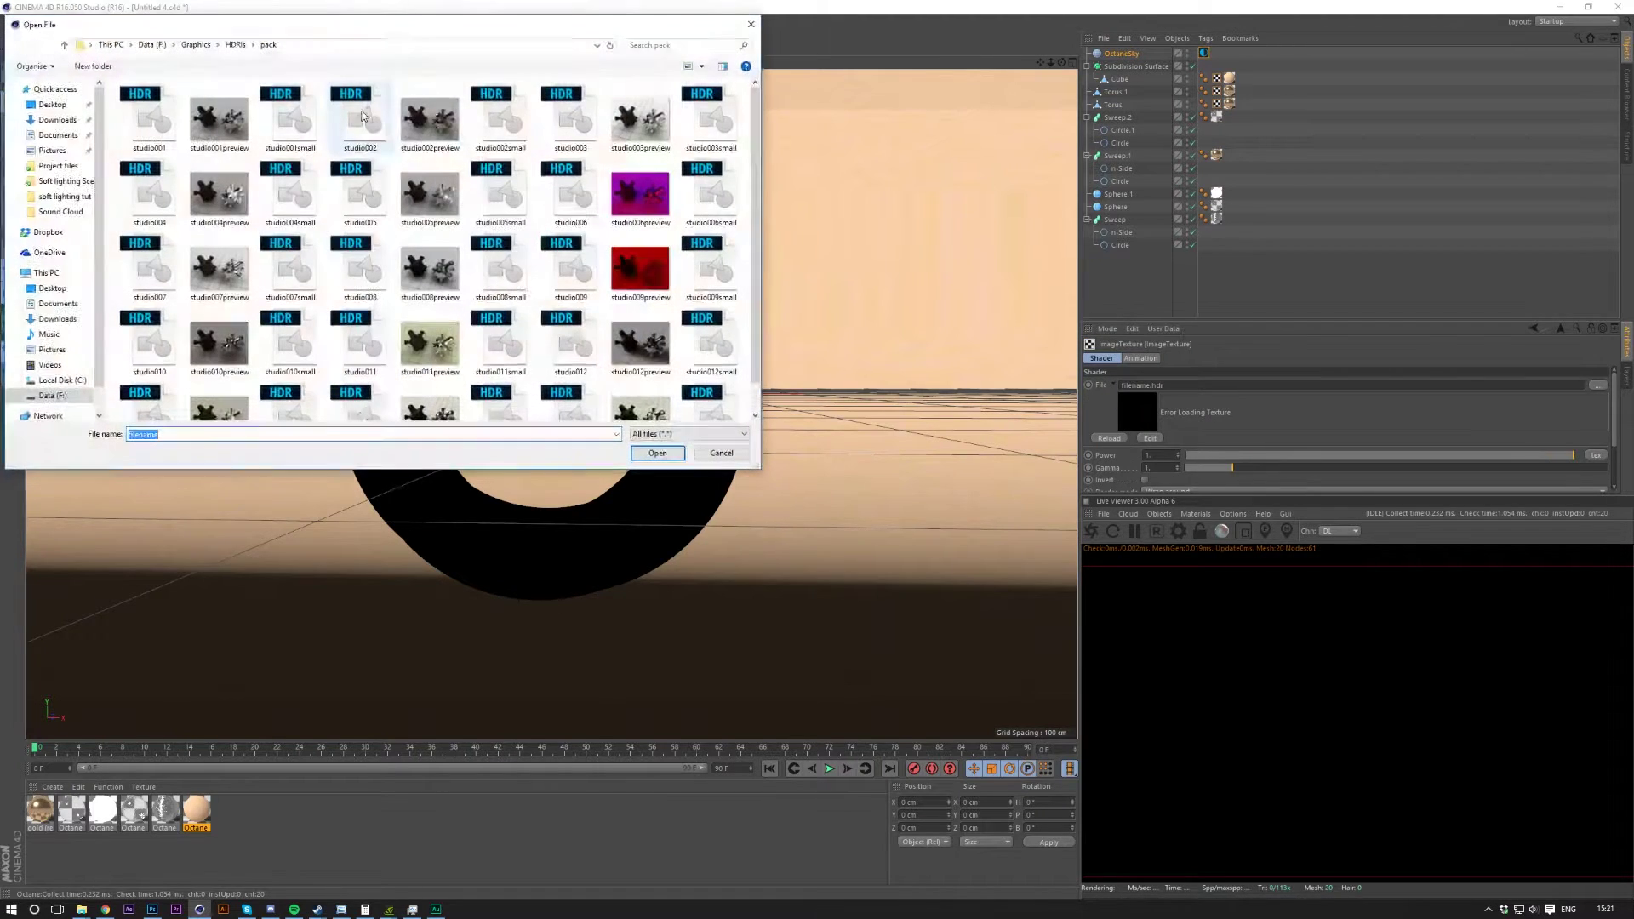
{"action": "left_click", "coordinate": [235, 45]}
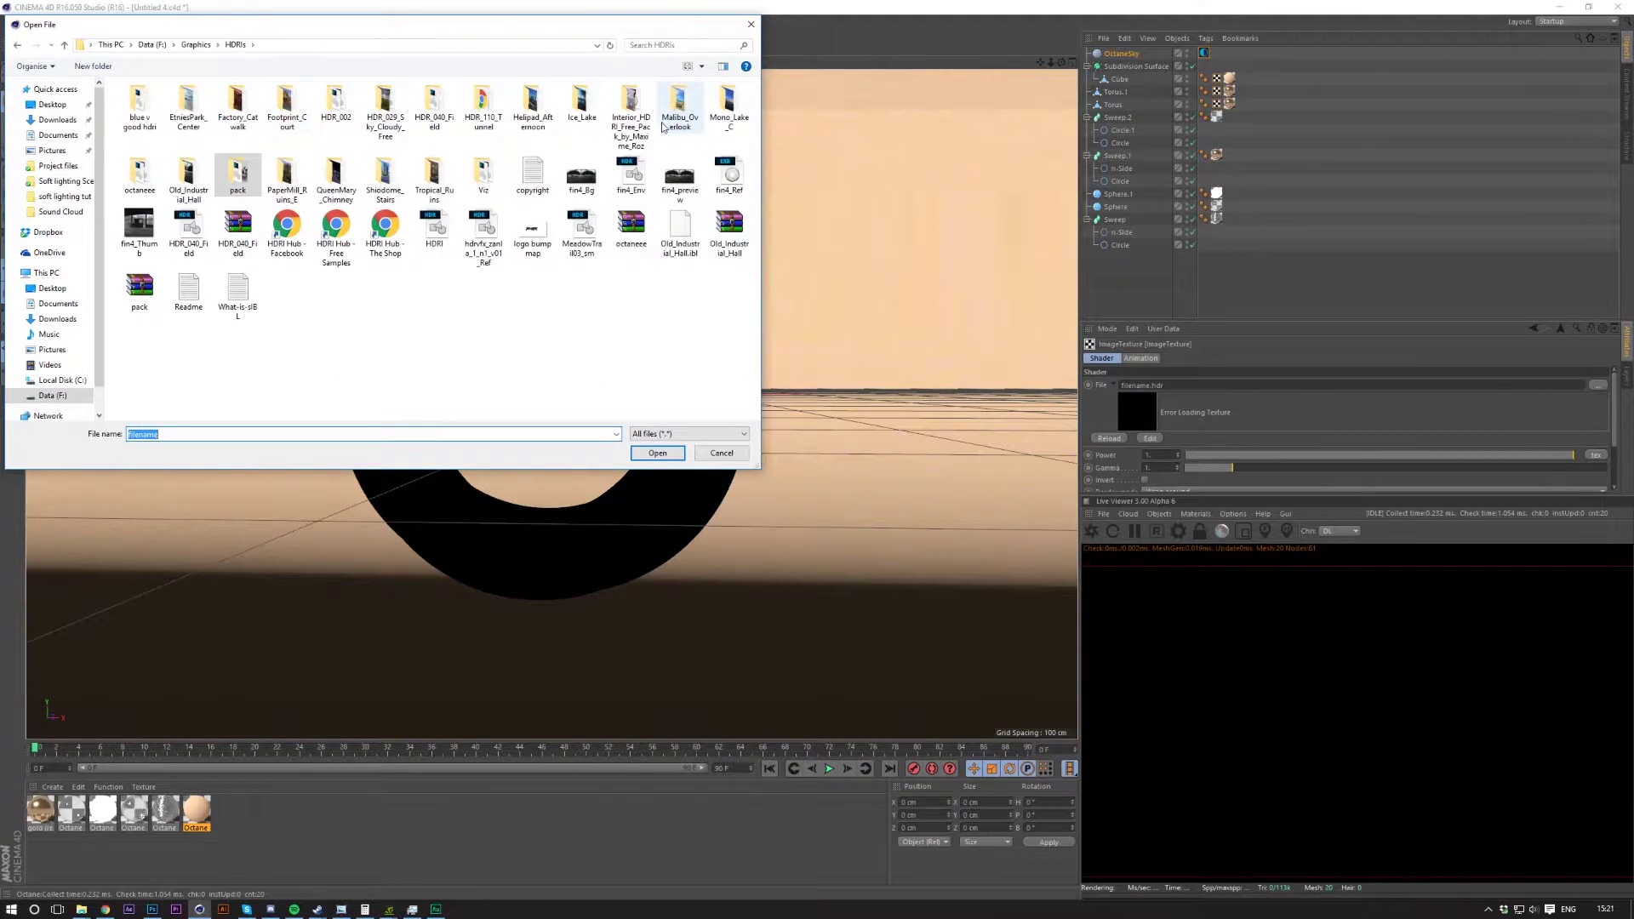
{"action": "double_click", "coordinate": [630, 119]}
{"action": "double_click", "coordinate": [511, 142]}
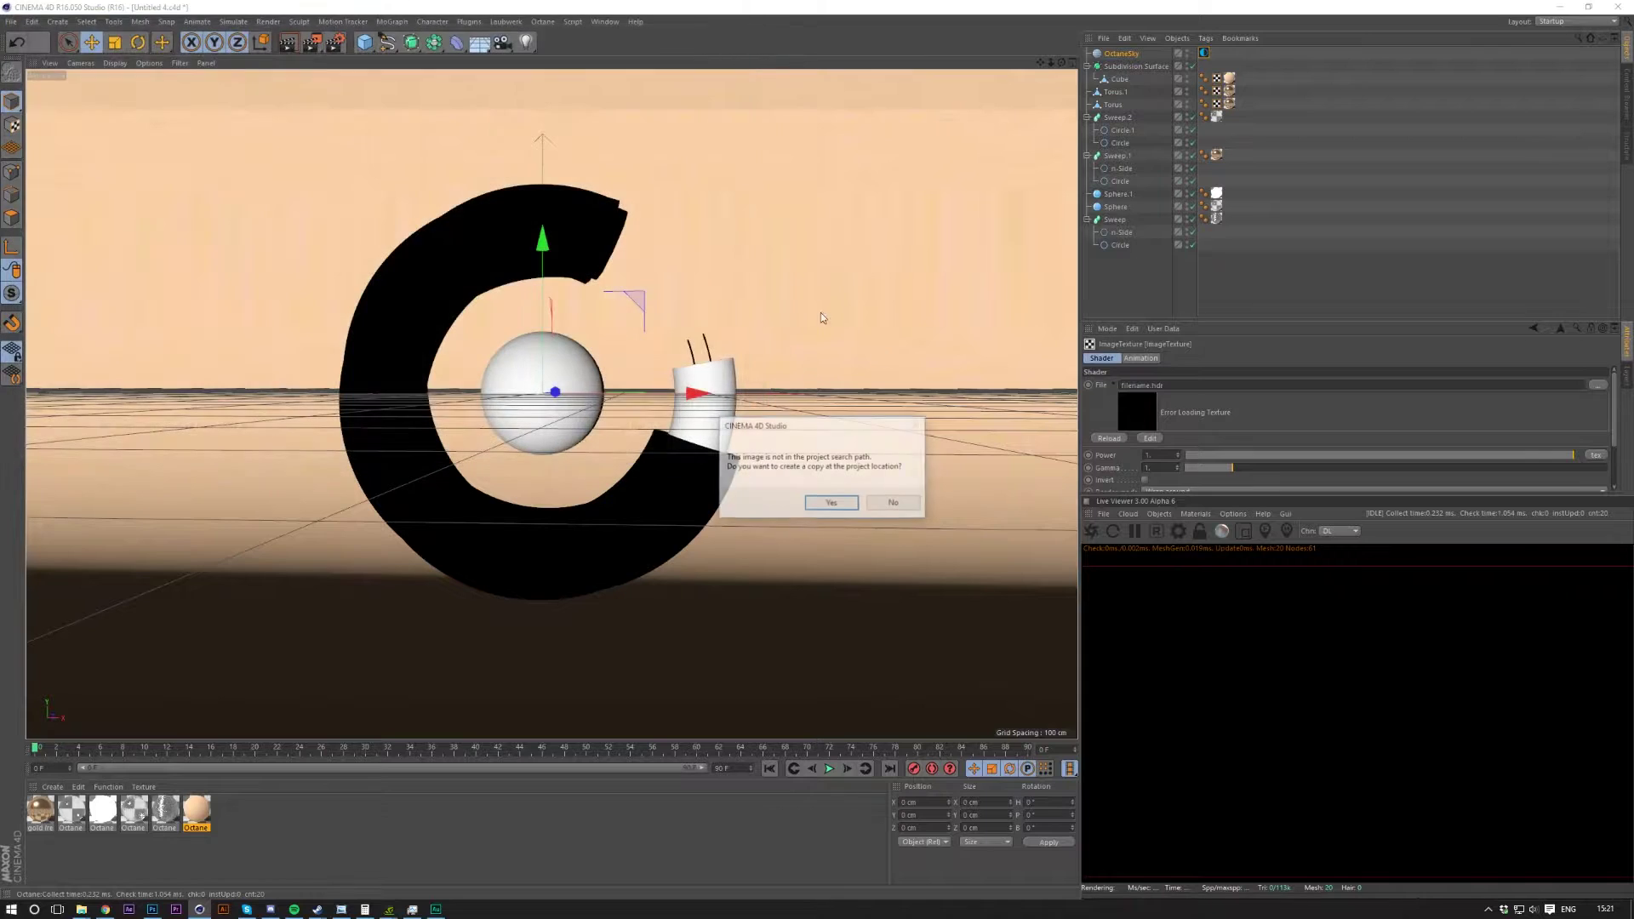
{"action": "left_click", "coordinate": [905, 504]}
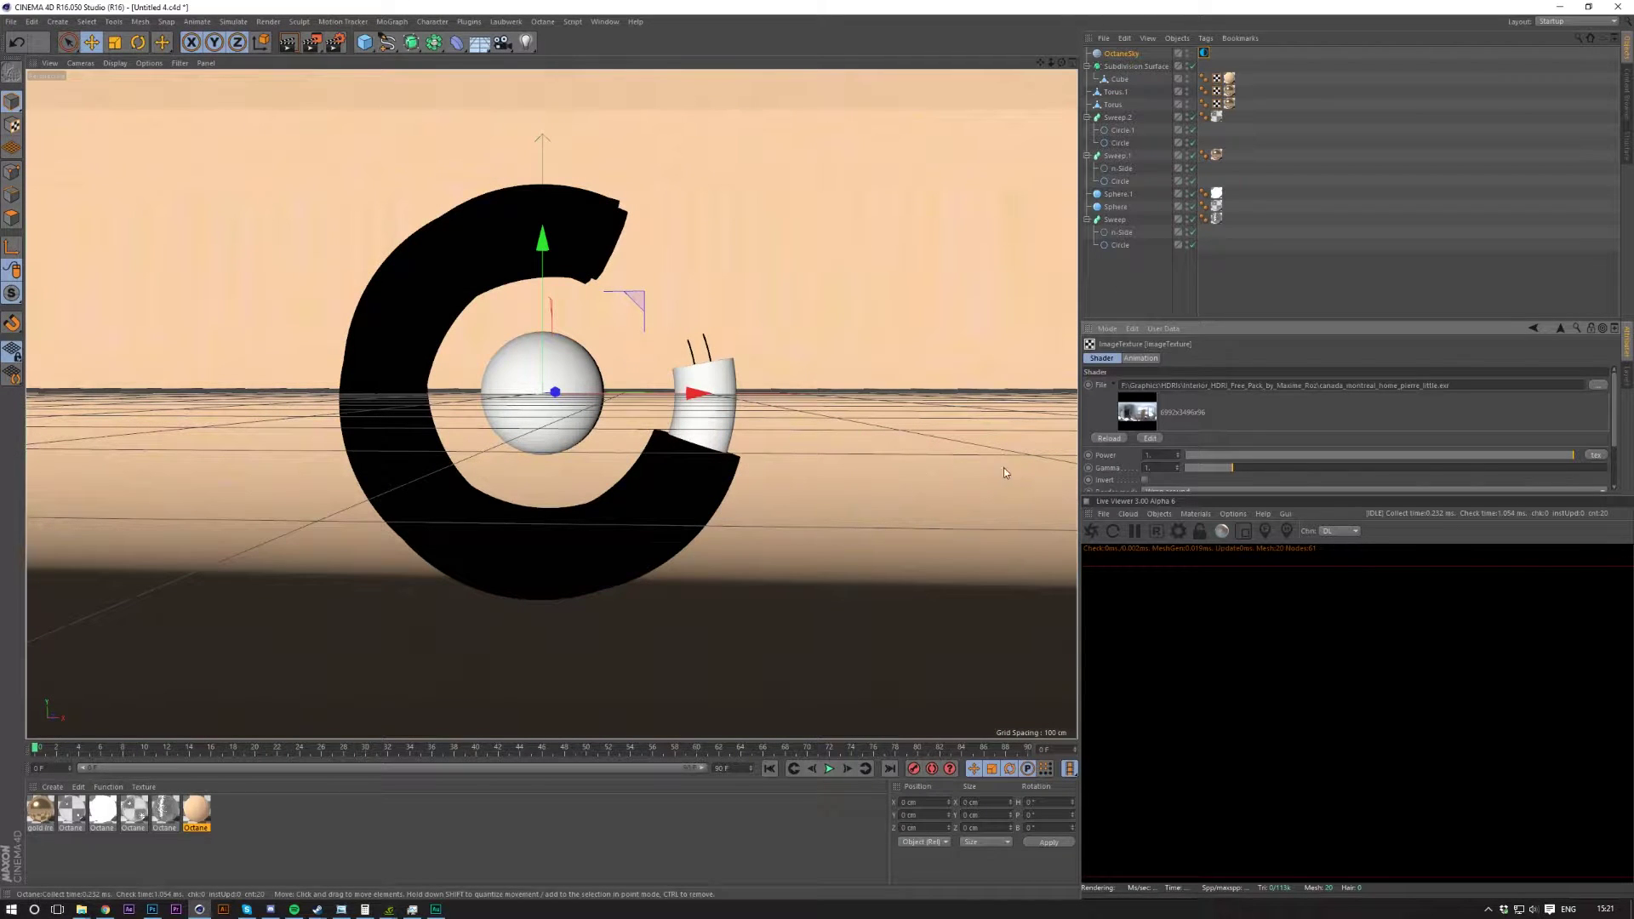
Give the image texture settings more room above the Live Viewer and send the scene to a live render with the ring framed closer.
{"action": "left_click_drag", "start_coordinate": [1375, 494], "coordinate": [1375, 539]}
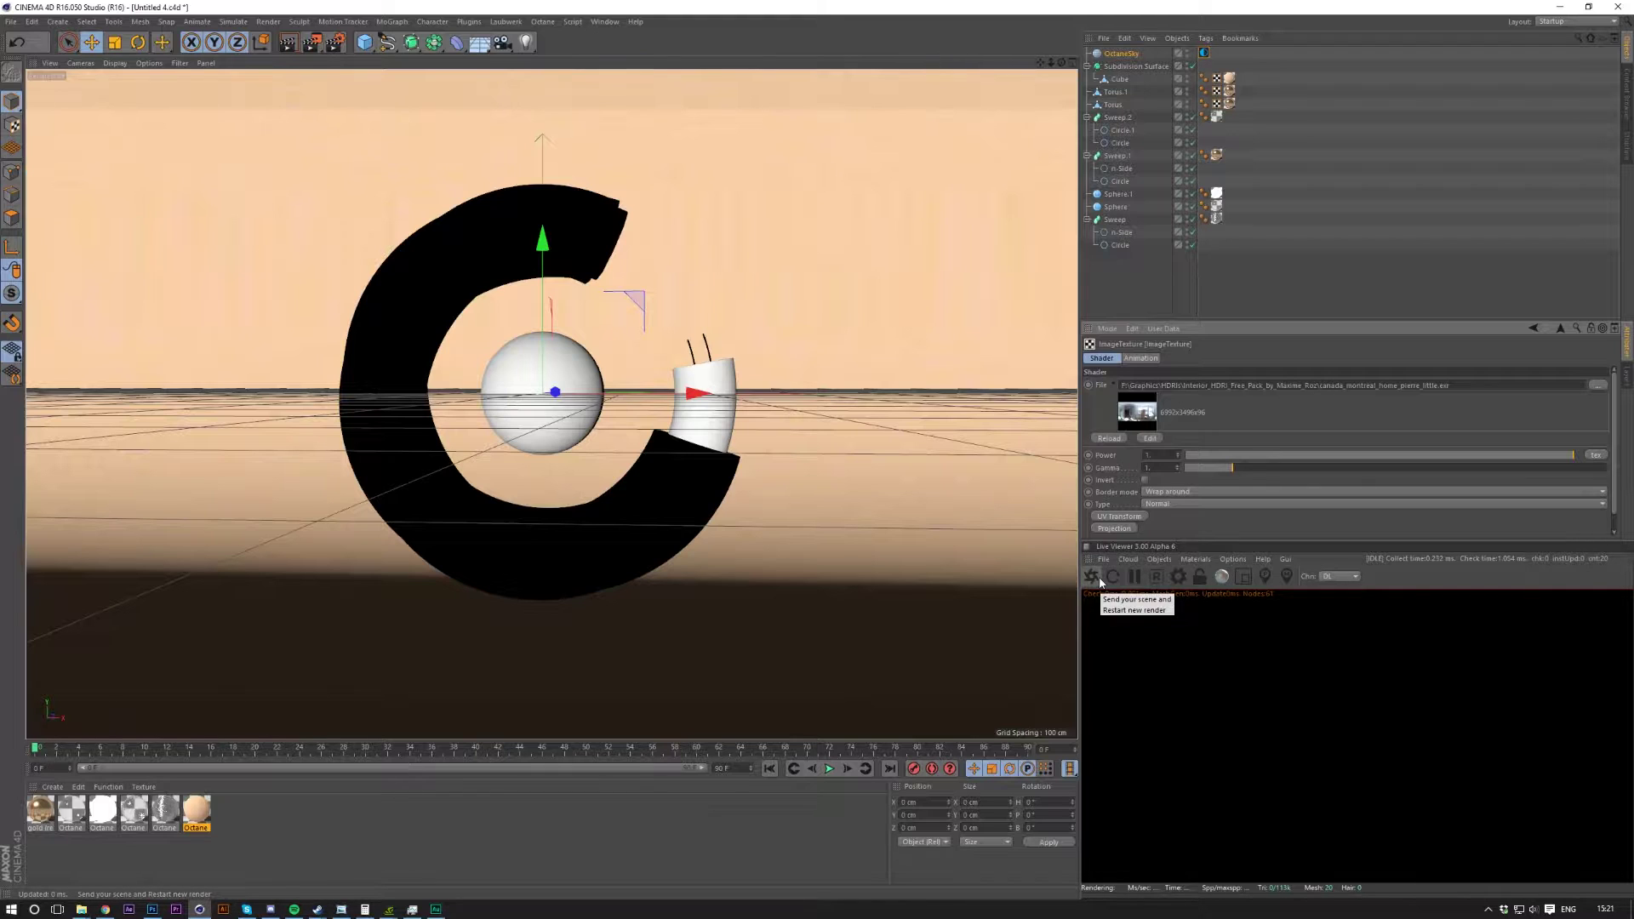
{"action": "left_click", "coordinate": [1098, 579]}
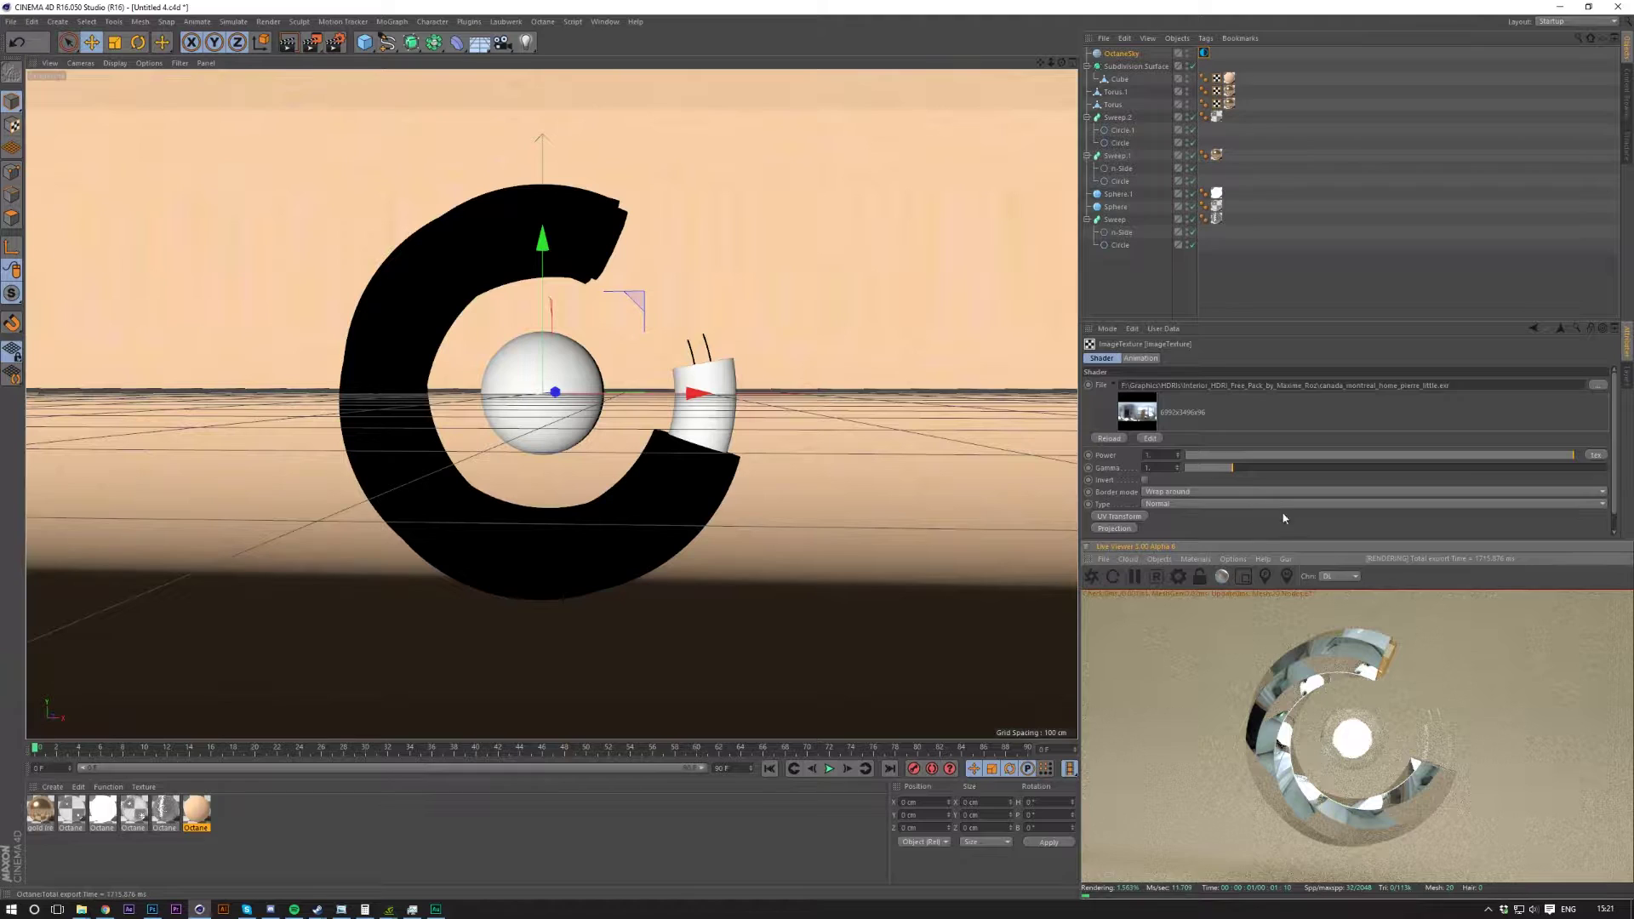
{"action": "left_click", "coordinate": [1188, 57]}
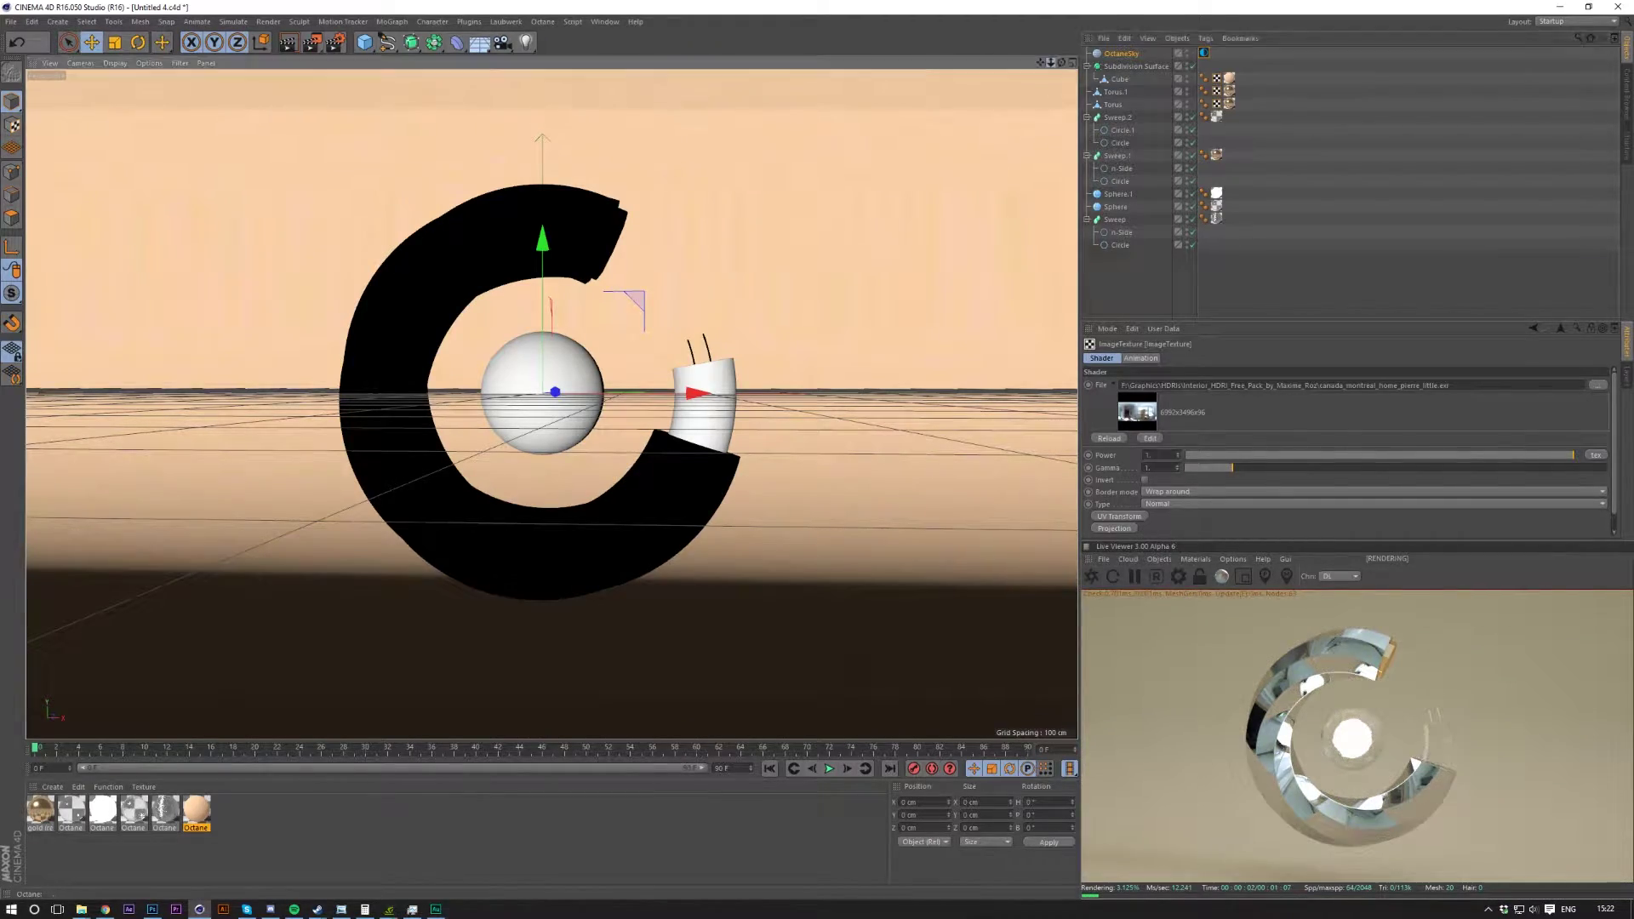
{"action": "scroll", "coordinate": [545, 400], "scroll_direction": "up", "scroll_amount": 3}
{"action": "scroll", "coordinate": [545, 401], "scroll_direction": "down", "scroll_amount": 1}
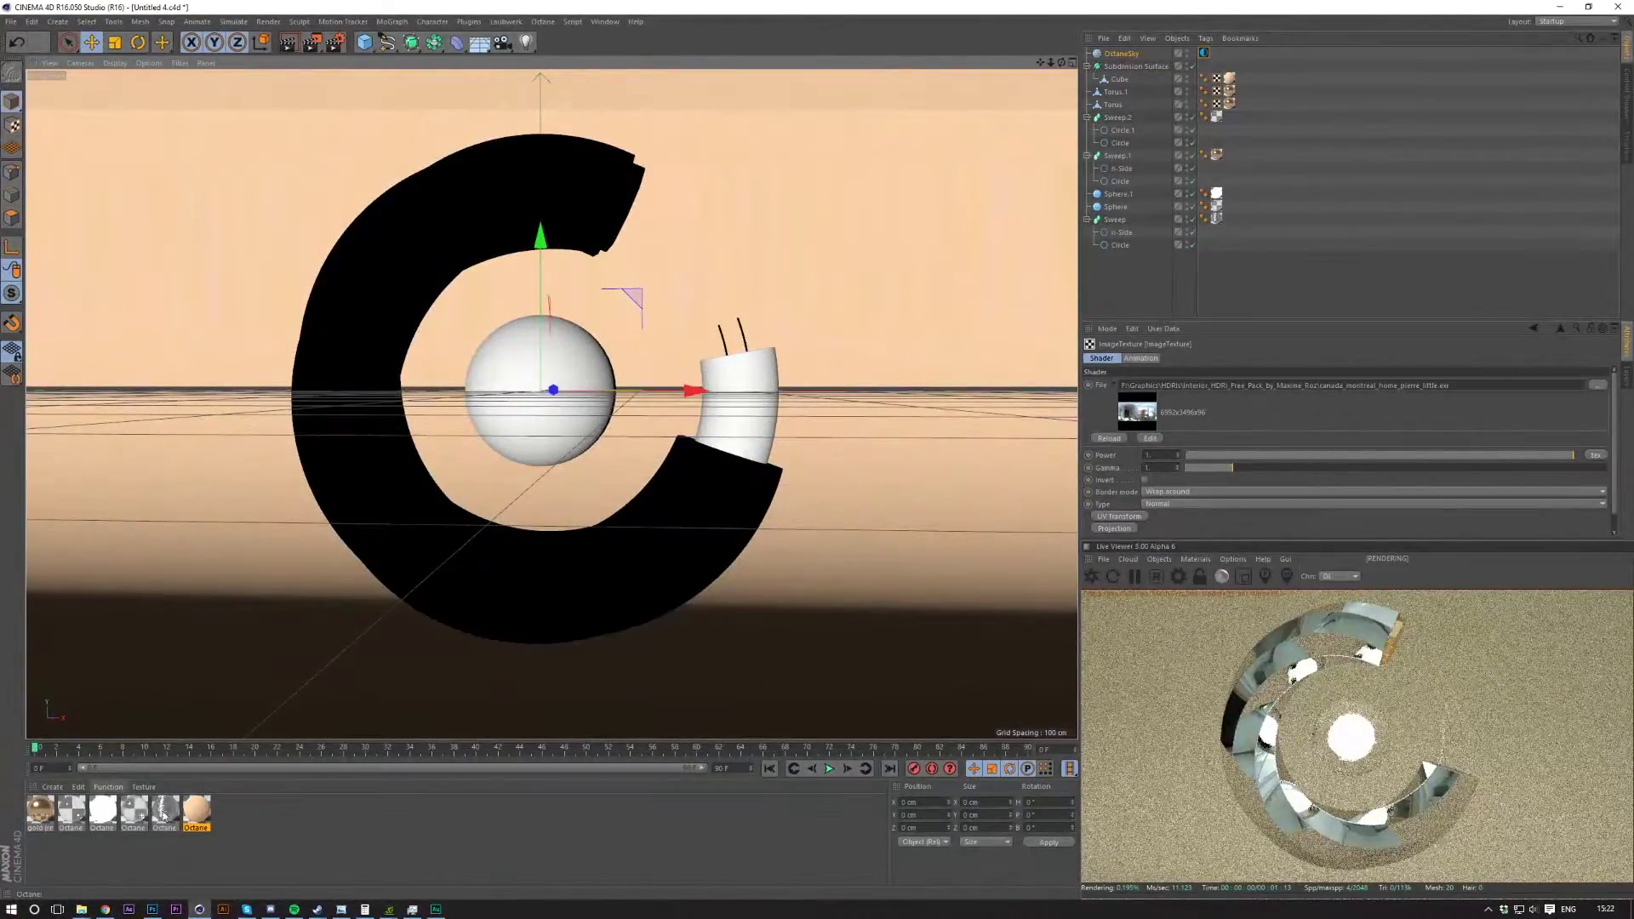
Load the texture image from the Soft lighting Scene kit folder into the metallic ring material's bump channel, without copying it into the project.
{"action": "double_click", "coordinate": [165, 811]}
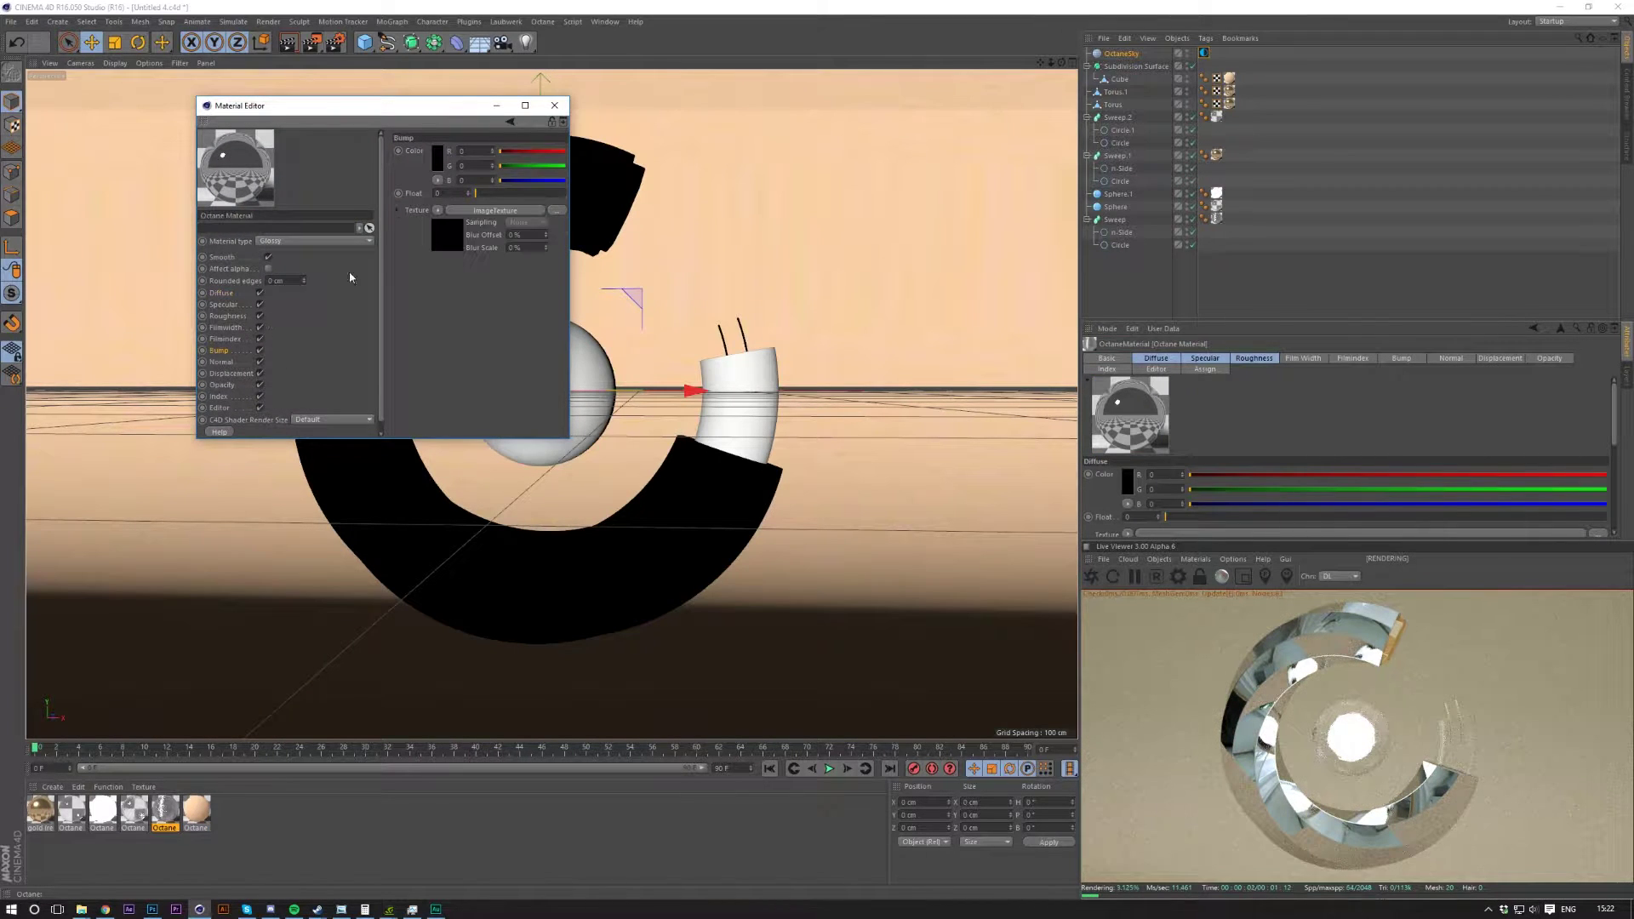
{"action": "left_click", "coordinate": [489, 210]}
{"action": "left_click", "coordinate": [549, 164]}
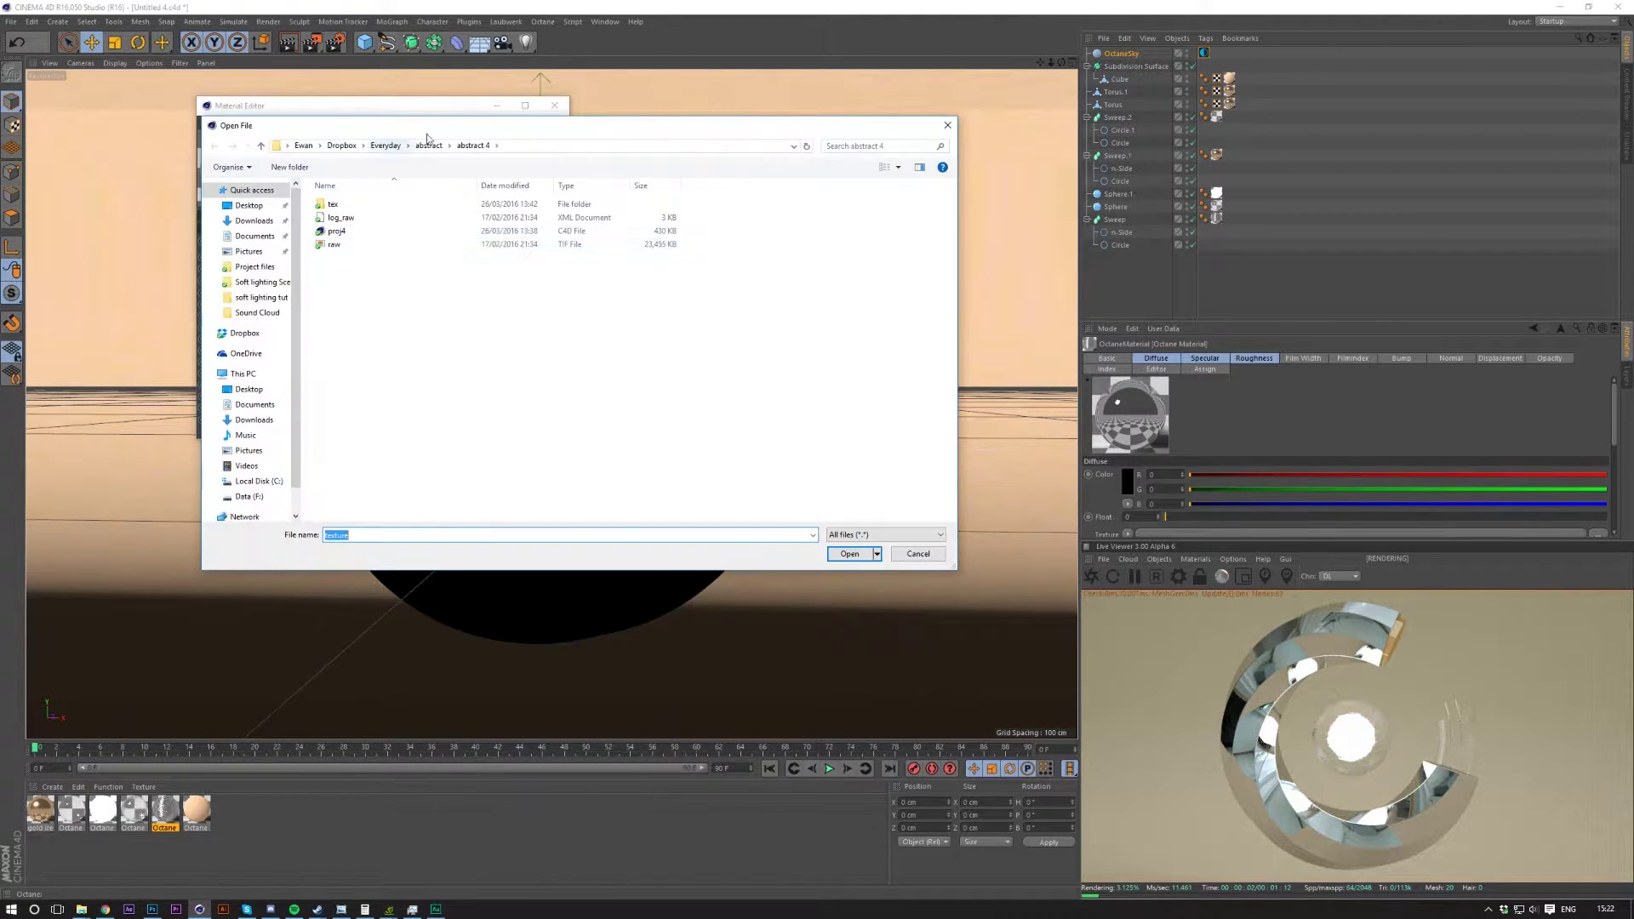
{"action": "left_click", "coordinate": [433, 146]}
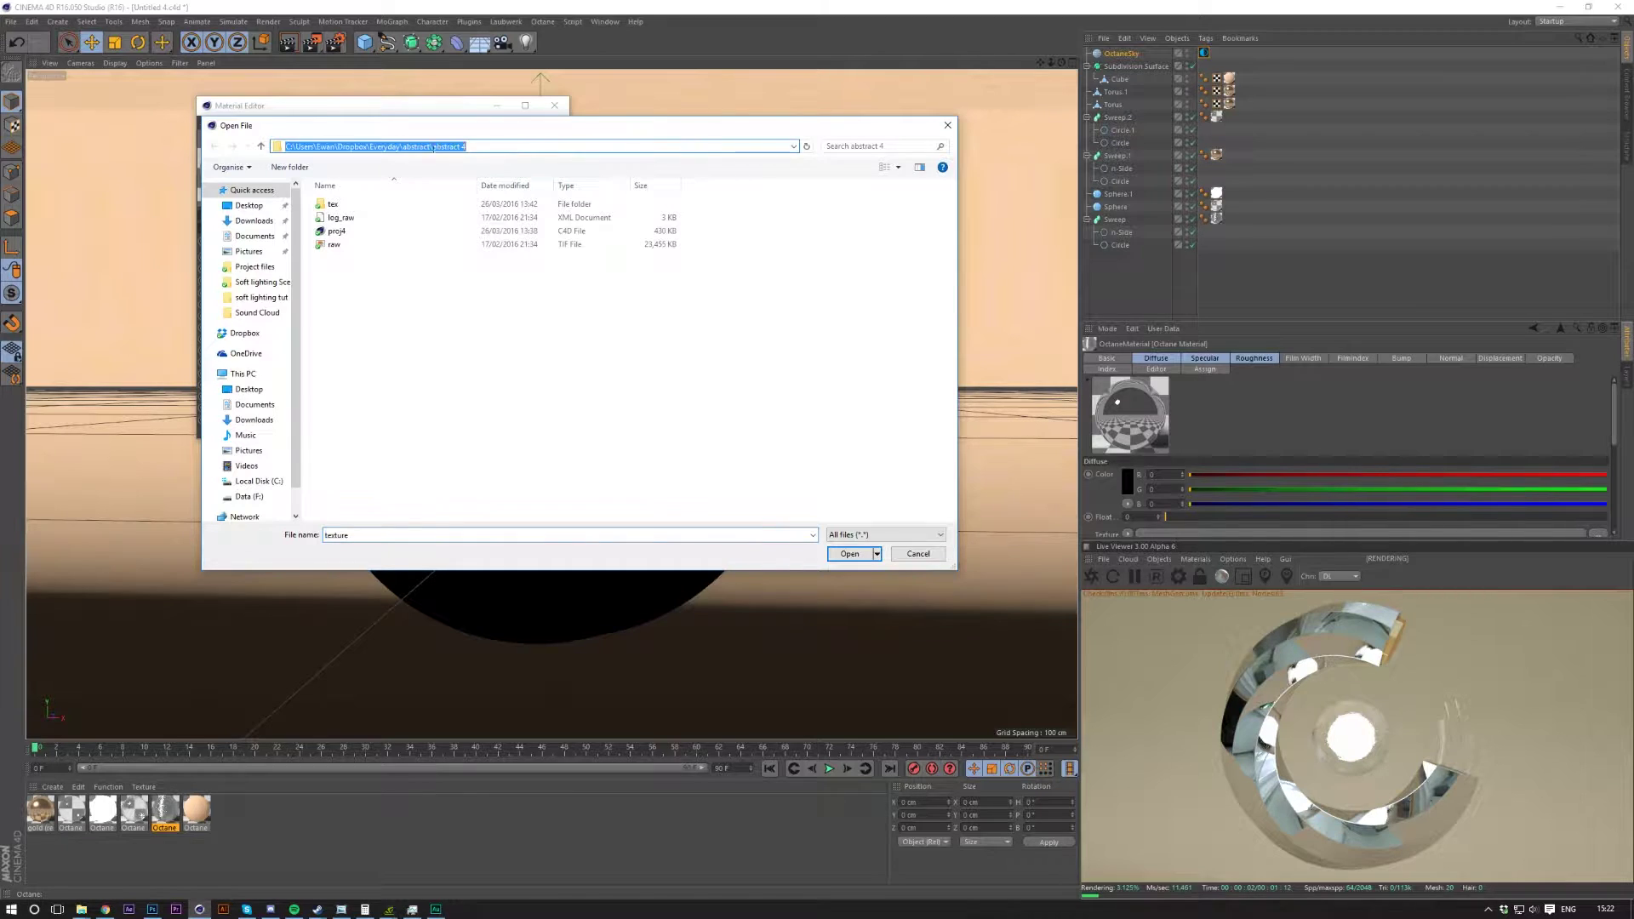
{"action": "key", "text": "alt+Up"}
{"action": "key", "text": "alt+Up"}
{"action": "key", "text": "alt+Up"}
{"action": "left_click", "coordinate": [443, 231]}
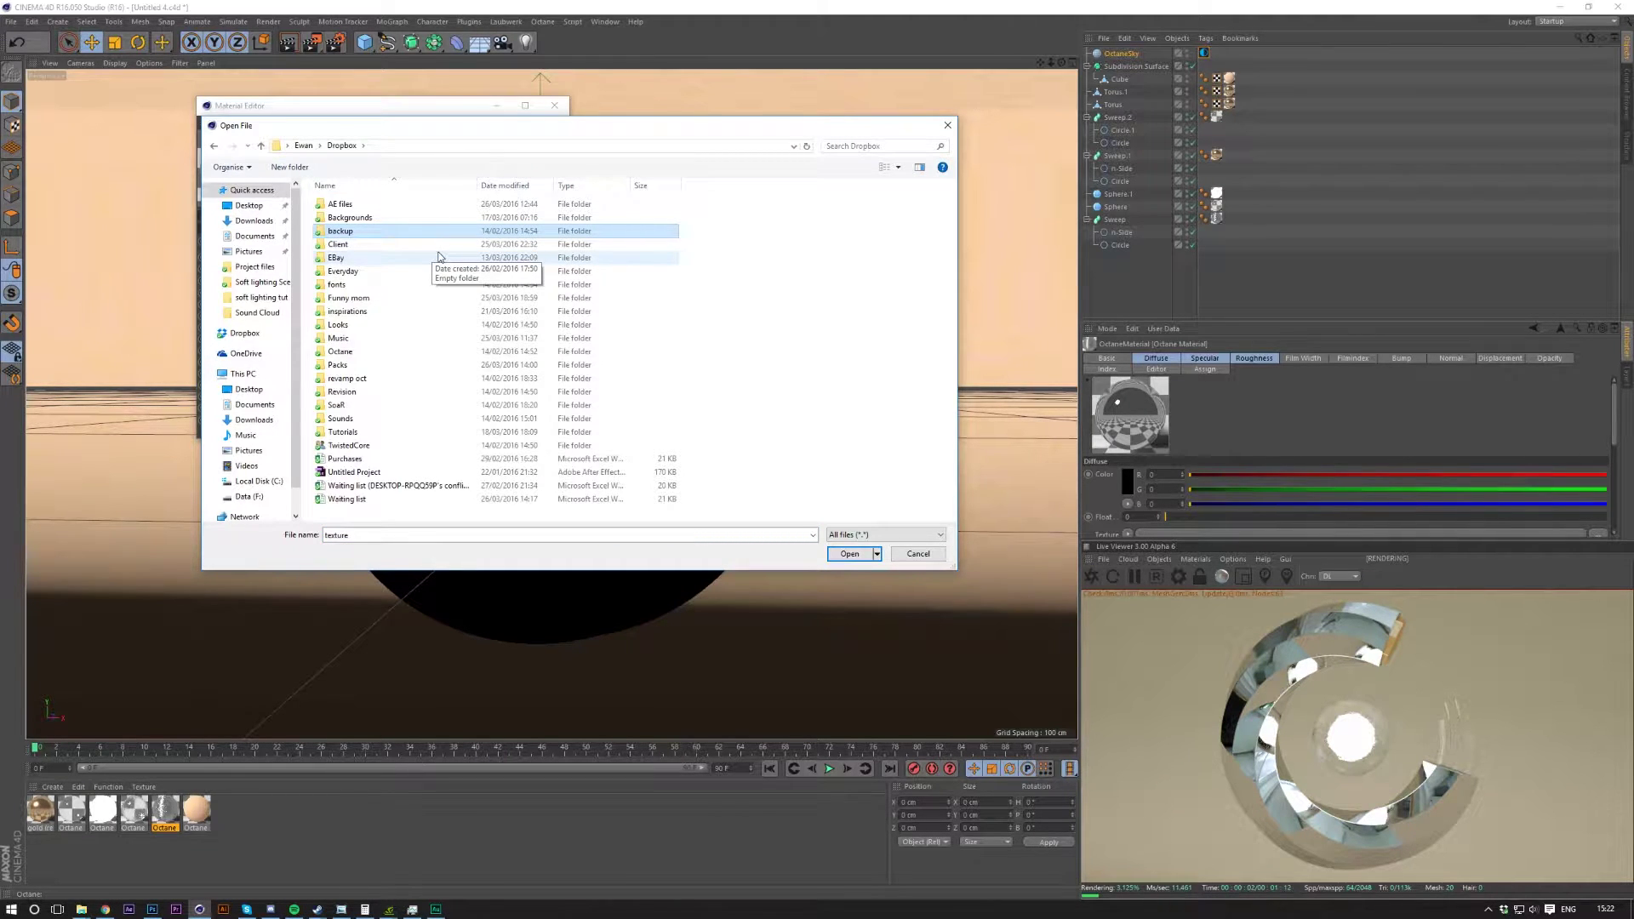
{"action": "double_click", "coordinate": [338, 364]}
{"action": "double_click", "coordinate": [421, 223]}
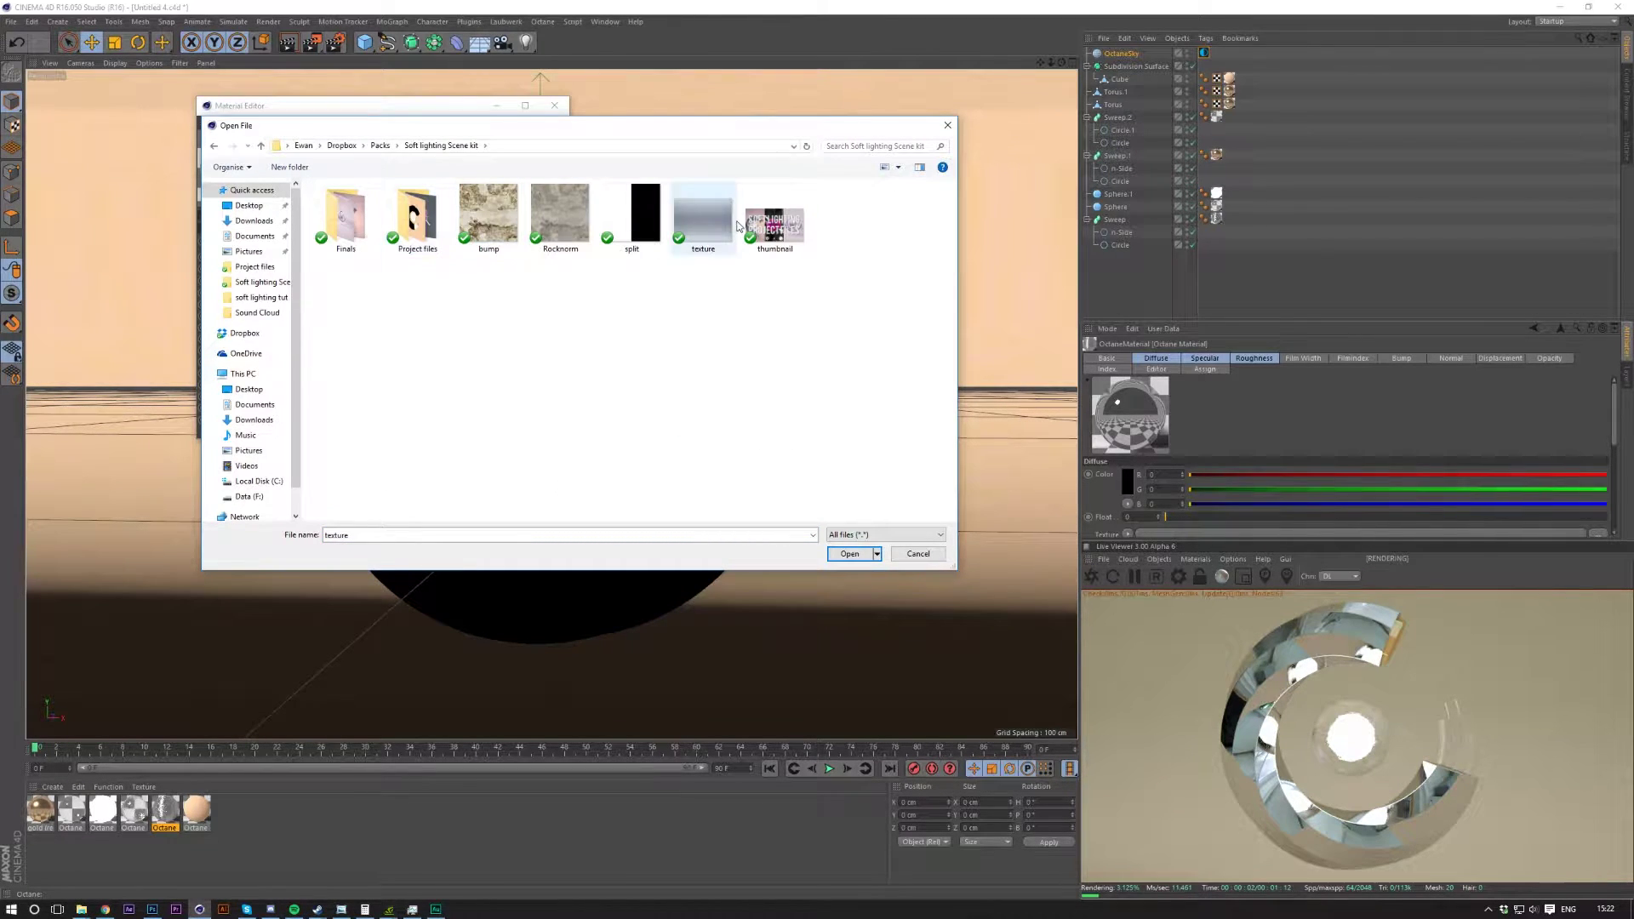
{"action": "double_click", "coordinate": [698, 228]}
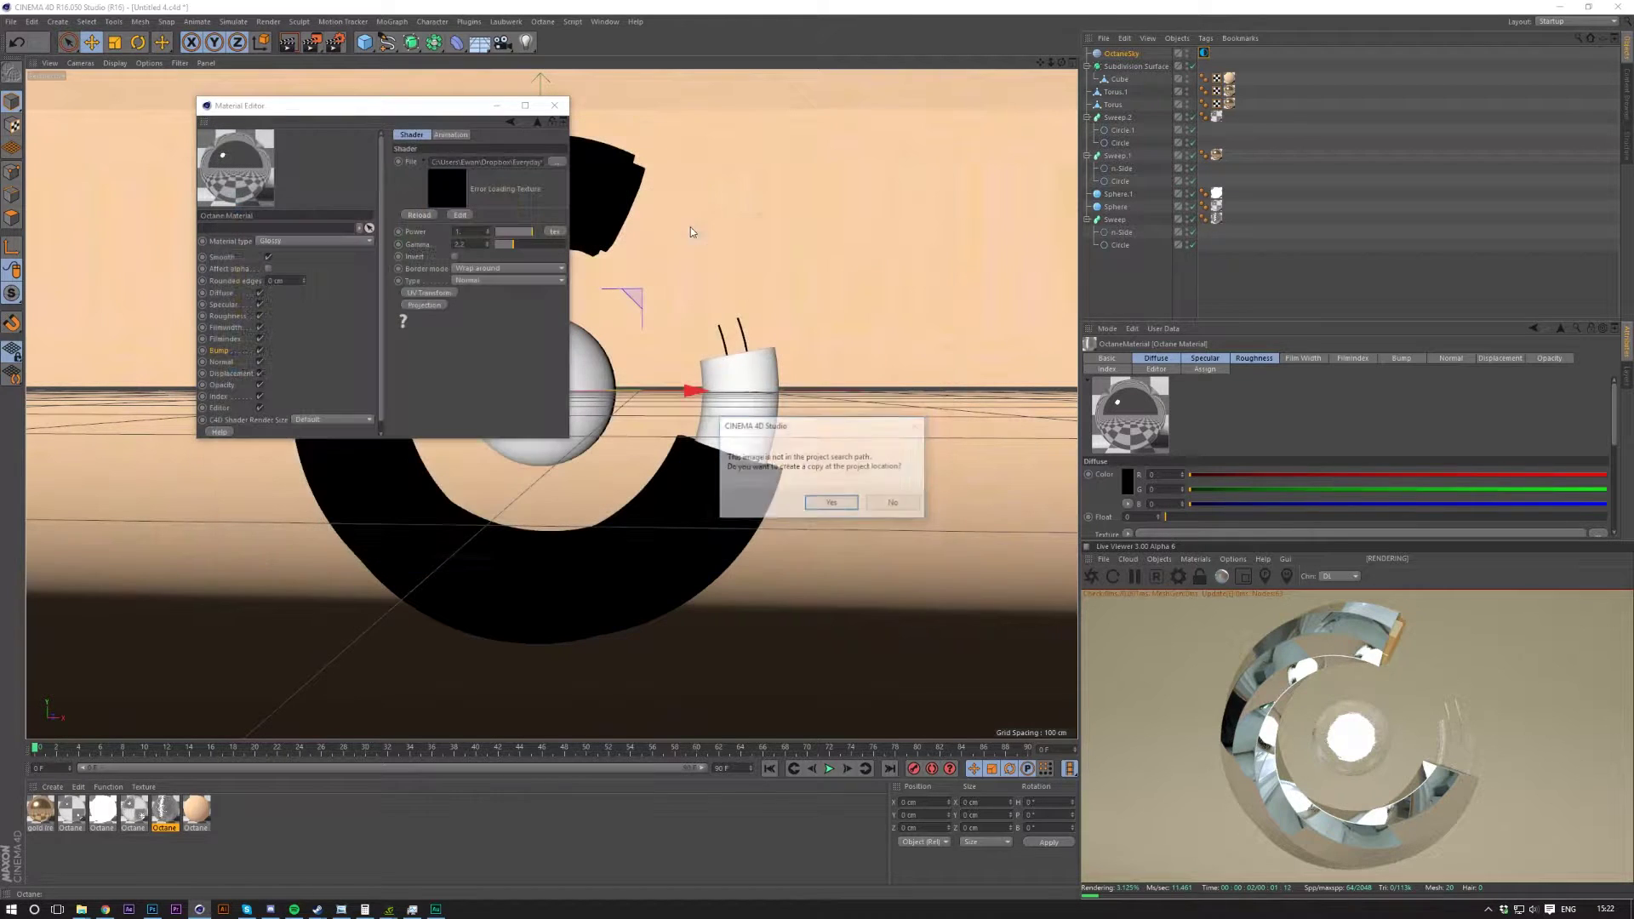
{"action": "left_click", "coordinate": [911, 504]}
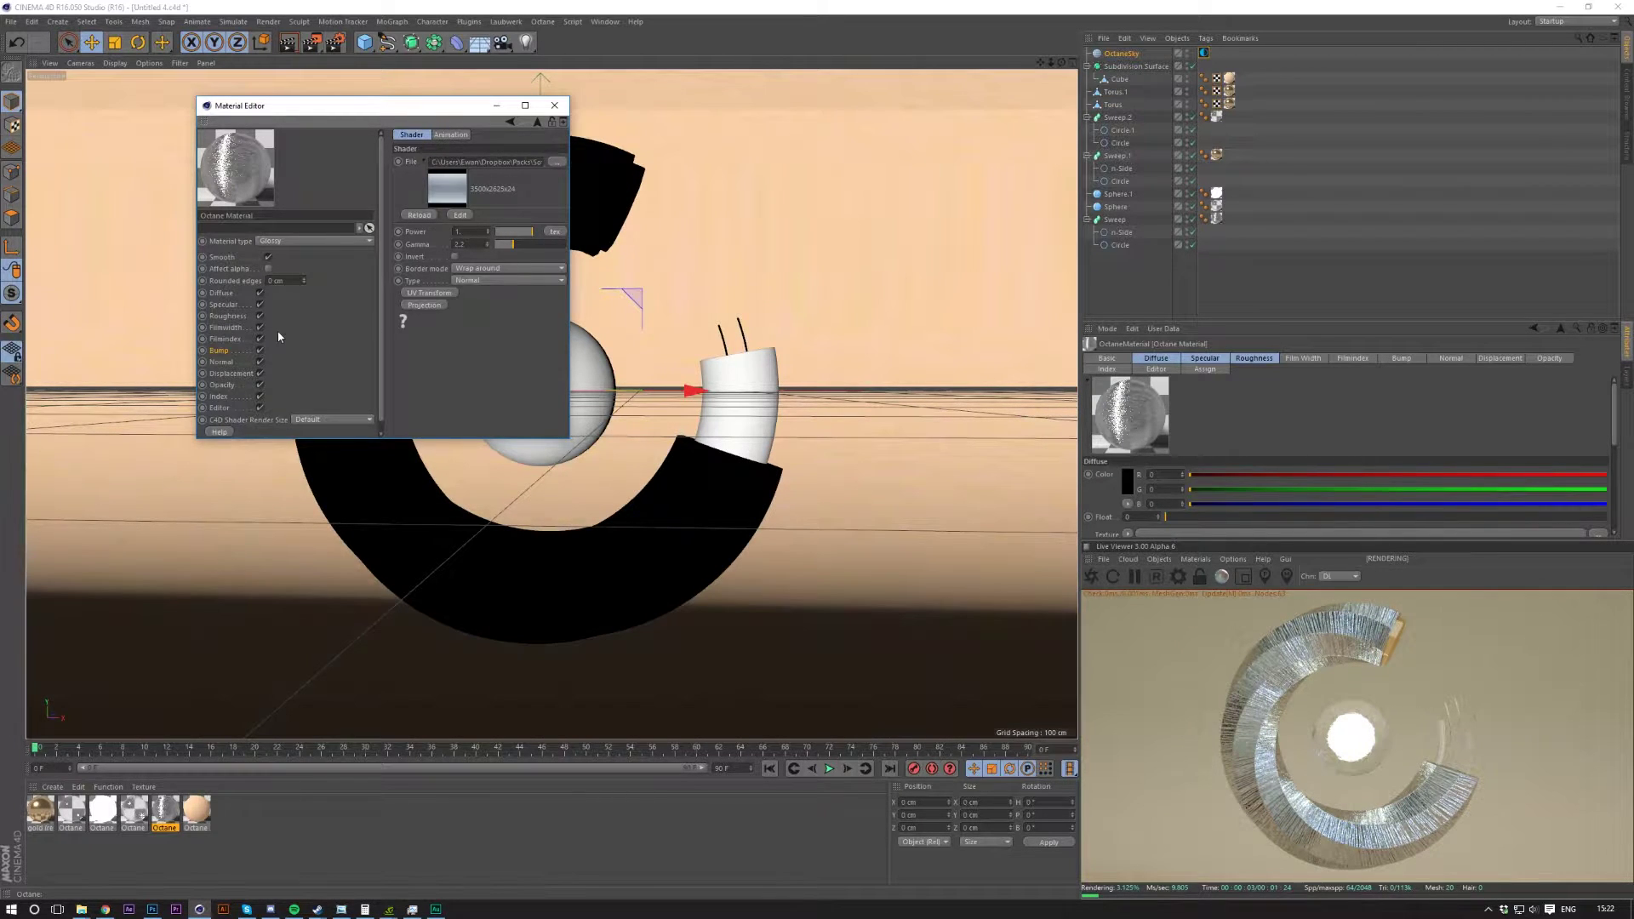
Compare the ring material with its bump channel off and on, close the material editor and resend the scene to the live render.
{"action": "left_click", "coordinate": [262, 349]}
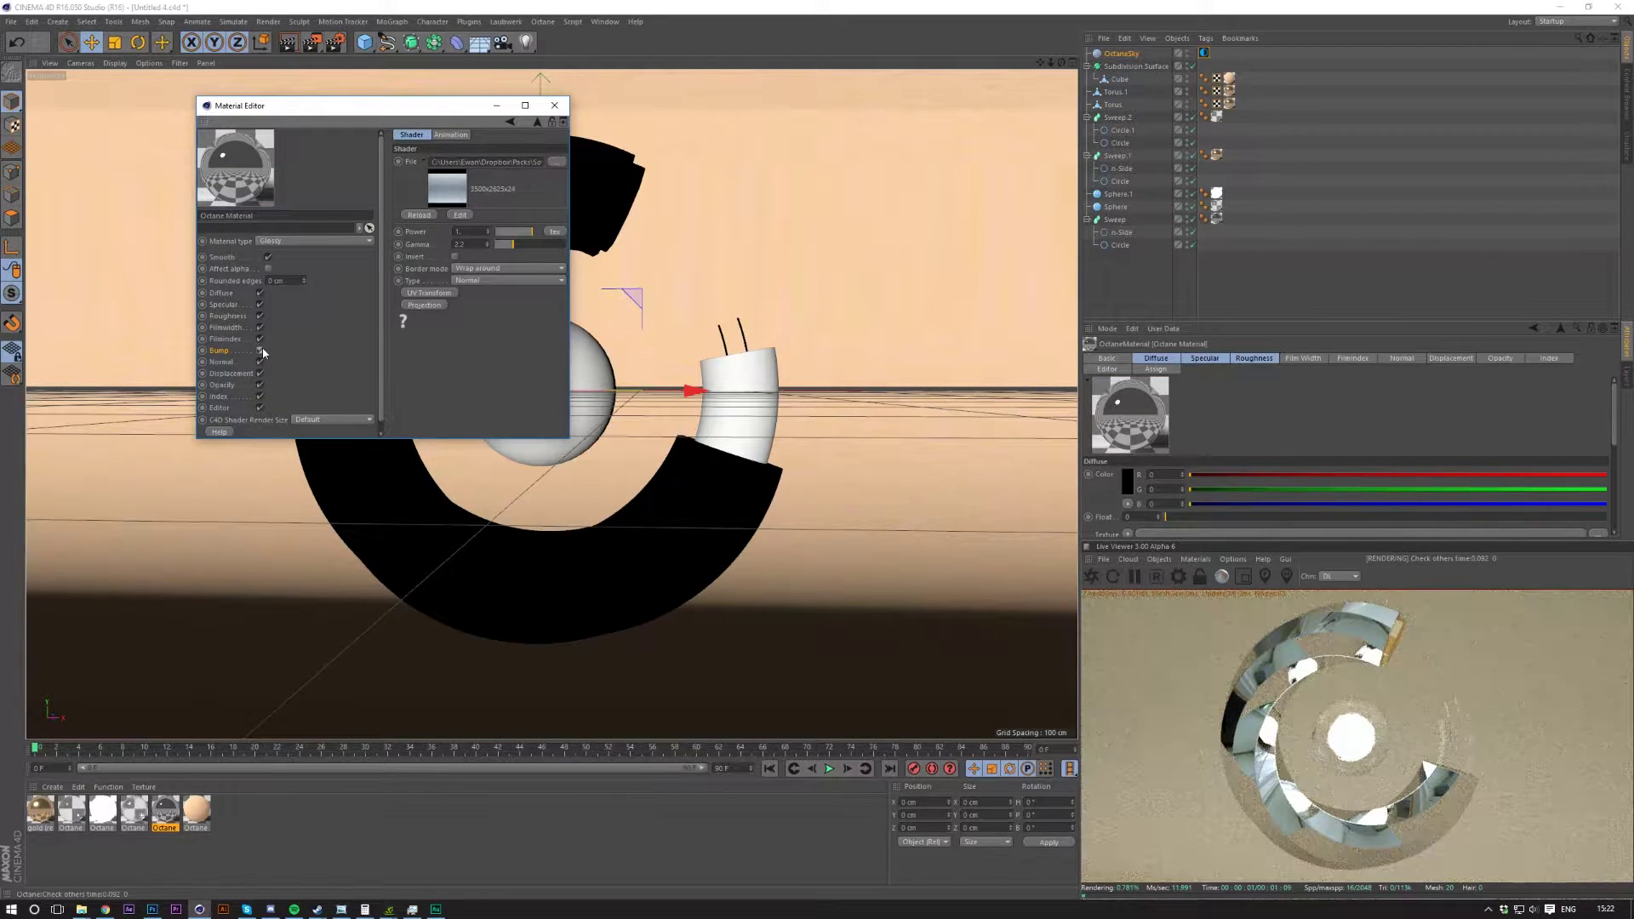
{"action": "left_click", "coordinate": [261, 349]}
{"action": "left_click", "coordinate": [555, 104]}
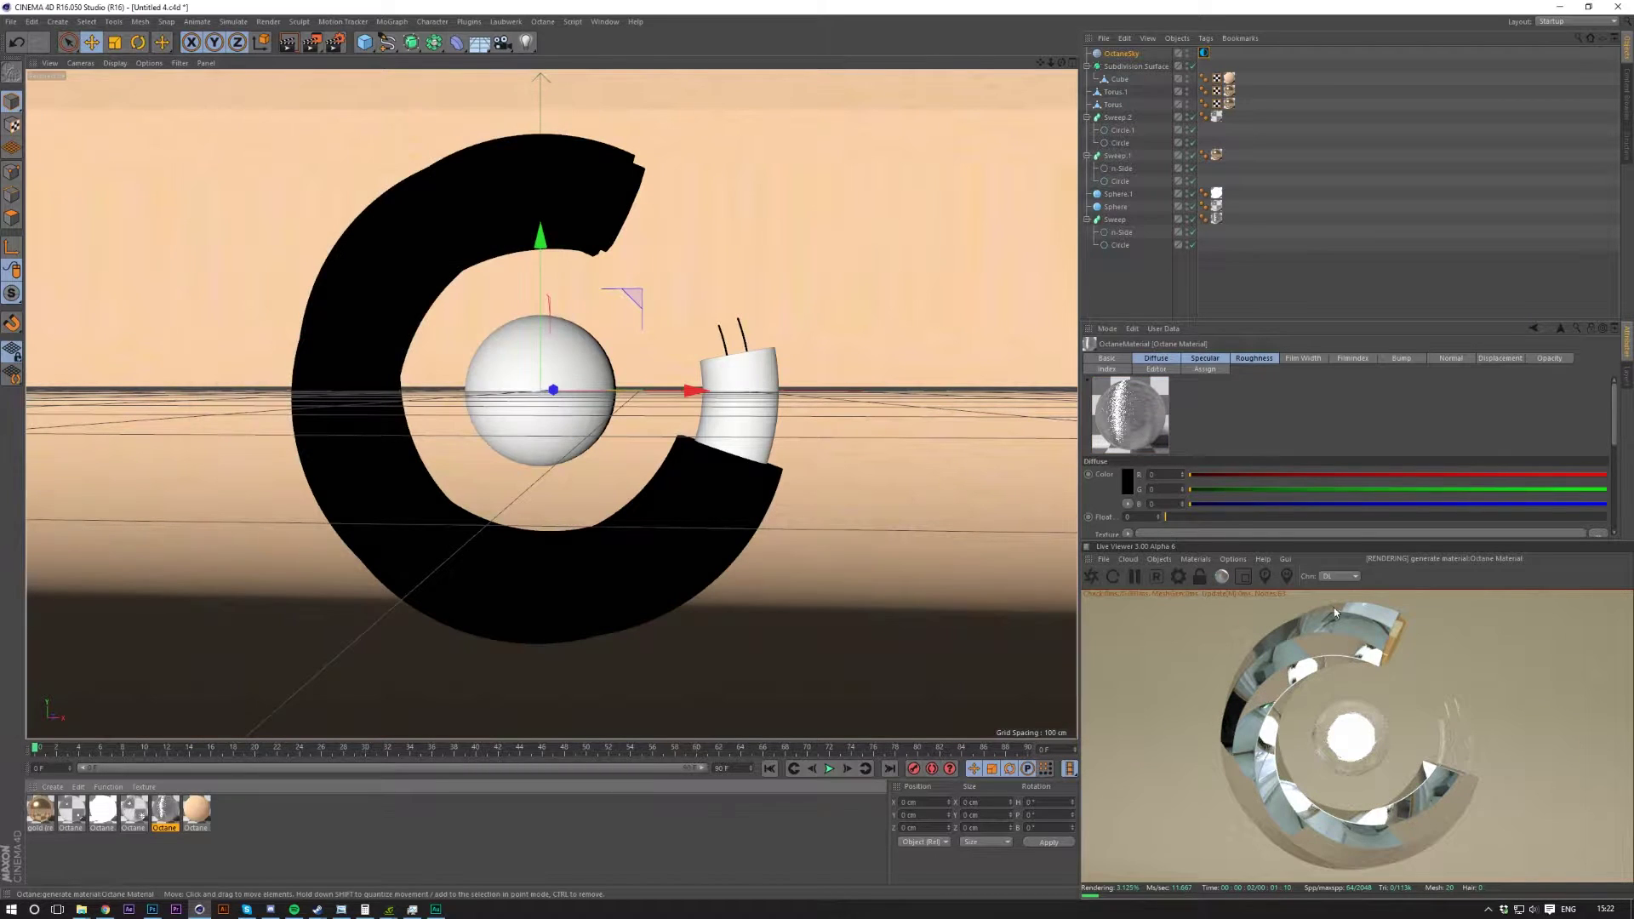
{"action": "left_click", "coordinate": [1091, 575]}
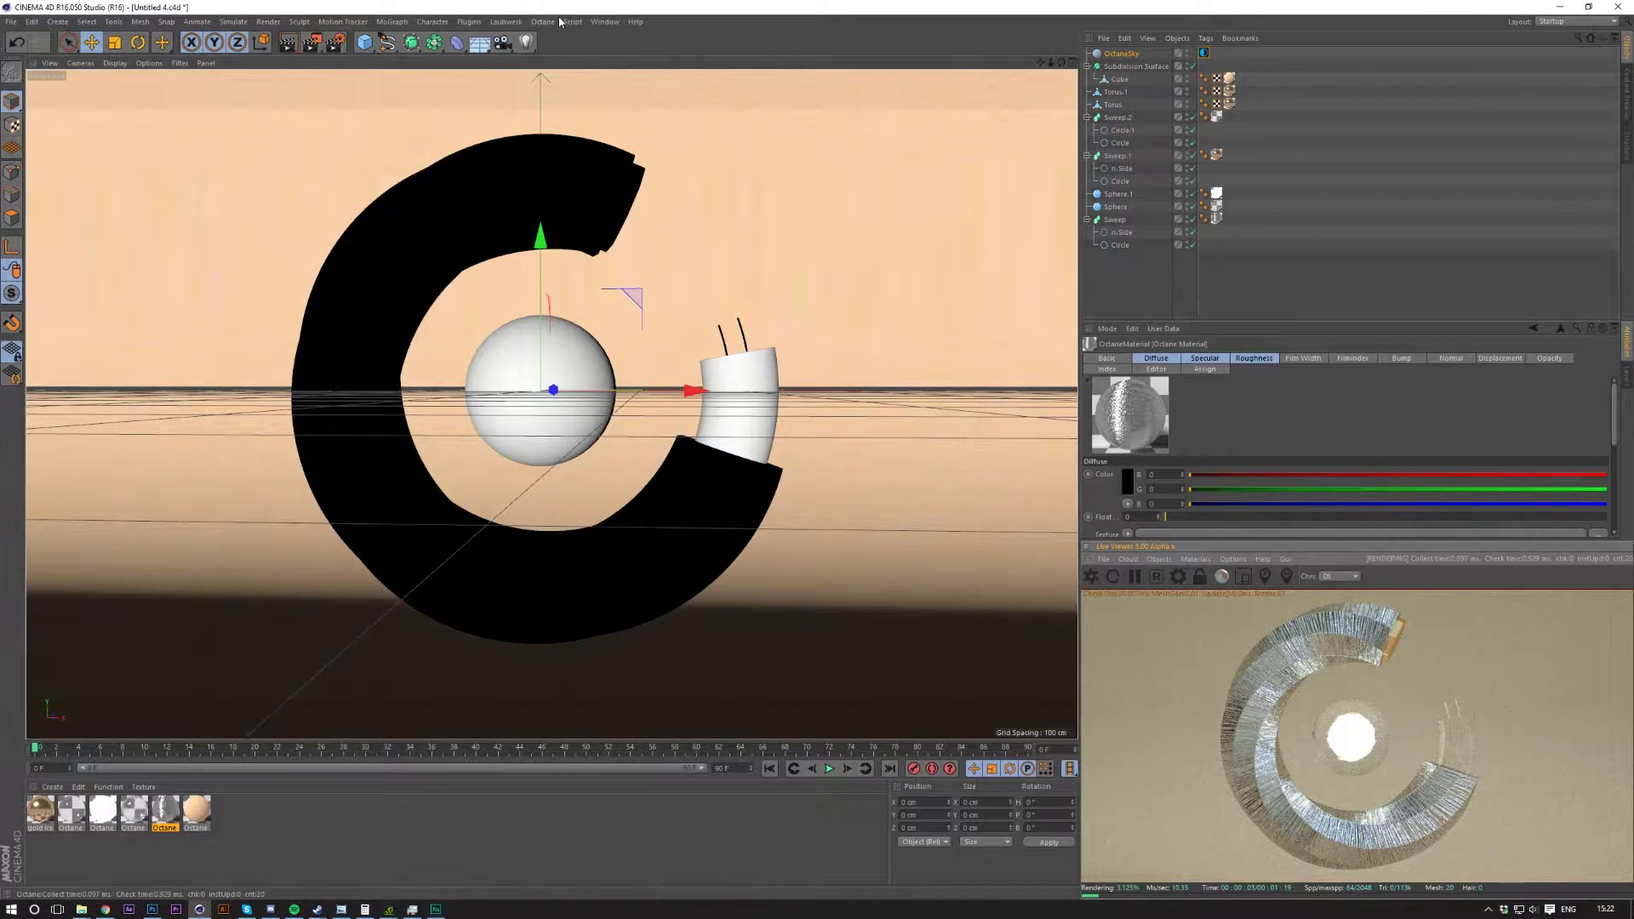
Add an Octane camera to the scene from the current view.
{"action": "left_click", "coordinate": [1234, 559]}
{"action": "mouse_move", "coordinate": [1160, 559]}
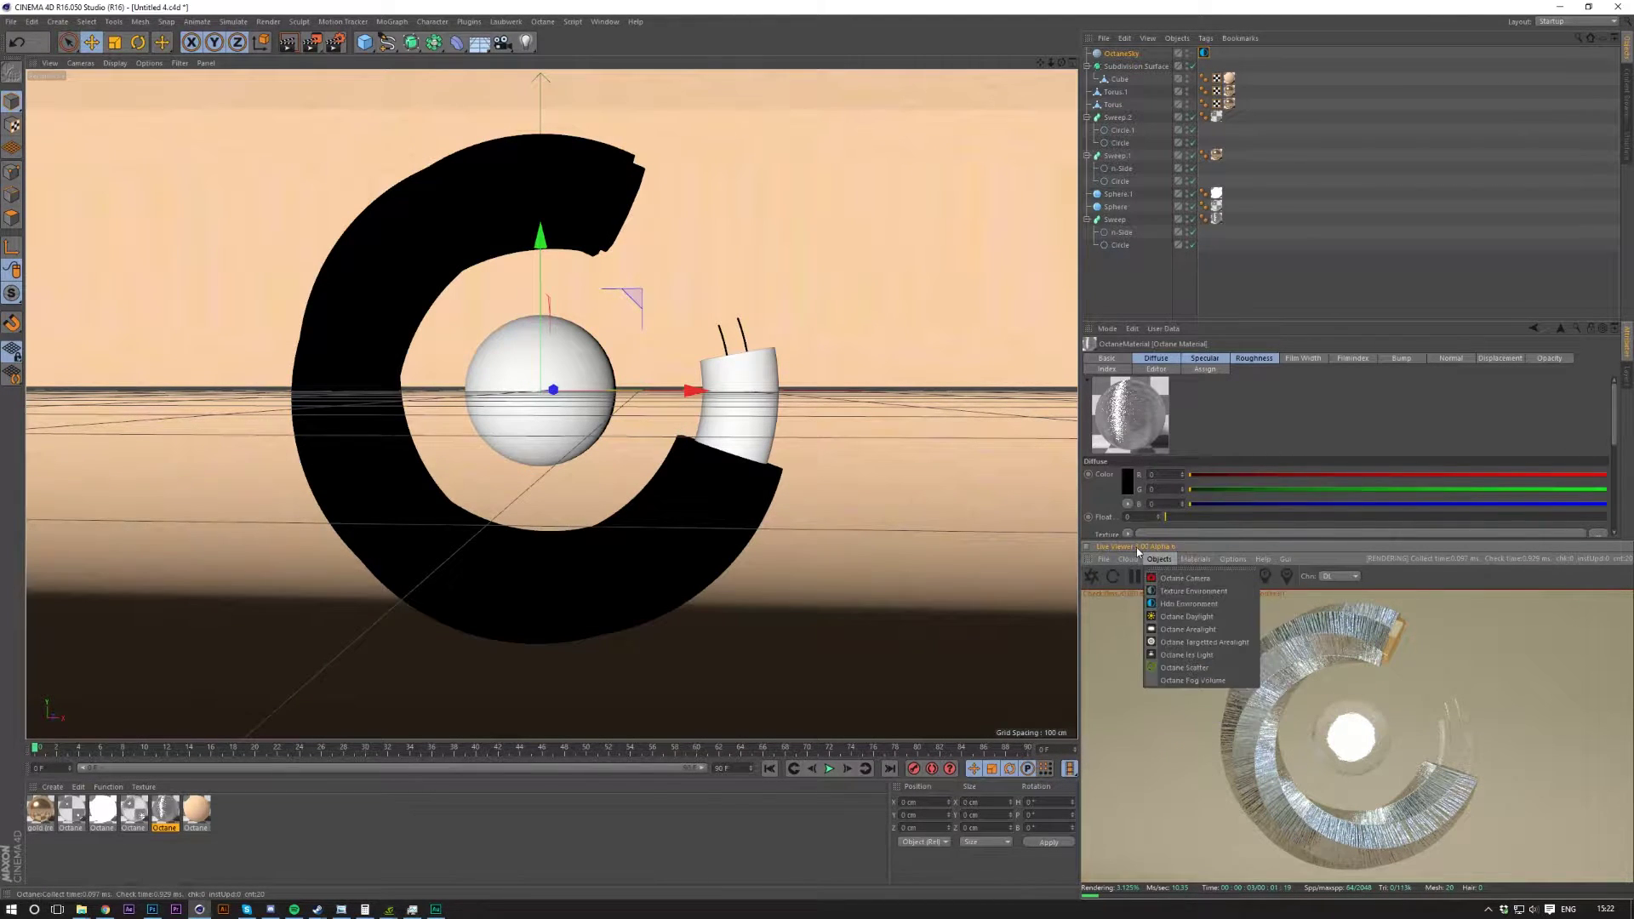
{"action": "left_click", "coordinate": [1185, 578]}
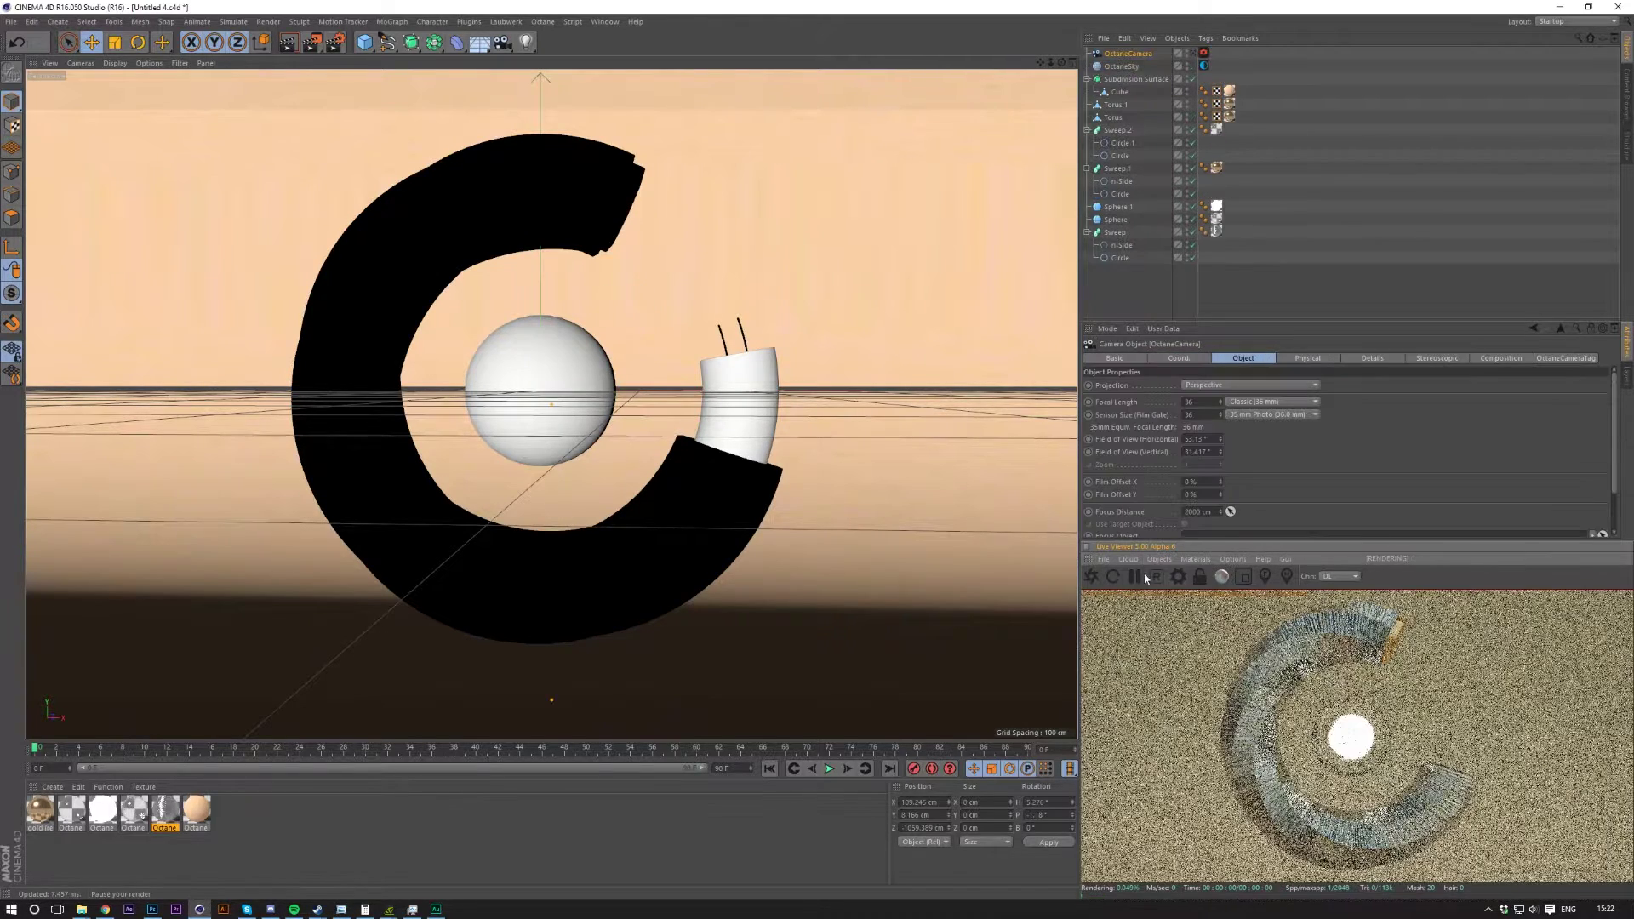
Set the aperture to 5 cm in the Octane camera tag's thin lens settings.
{"action": "left_click", "coordinate": [1204, 53]}
{"action": "left_click", "coordinate": [1165, 358]}
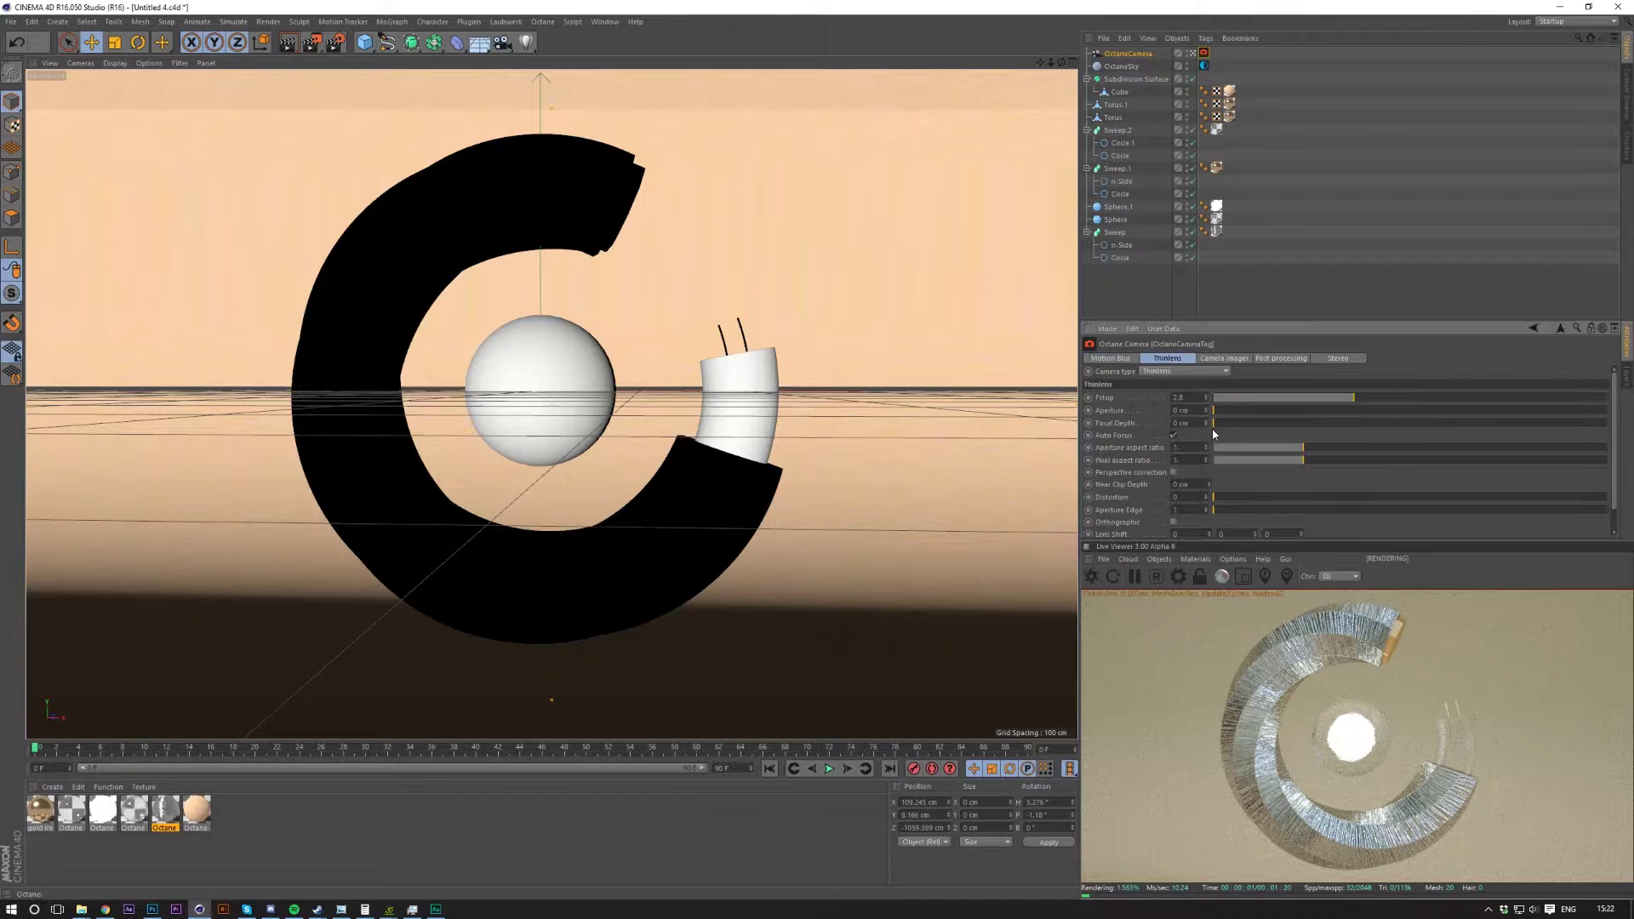
{"action": "left_click", "coordinate": [1199, 412]}
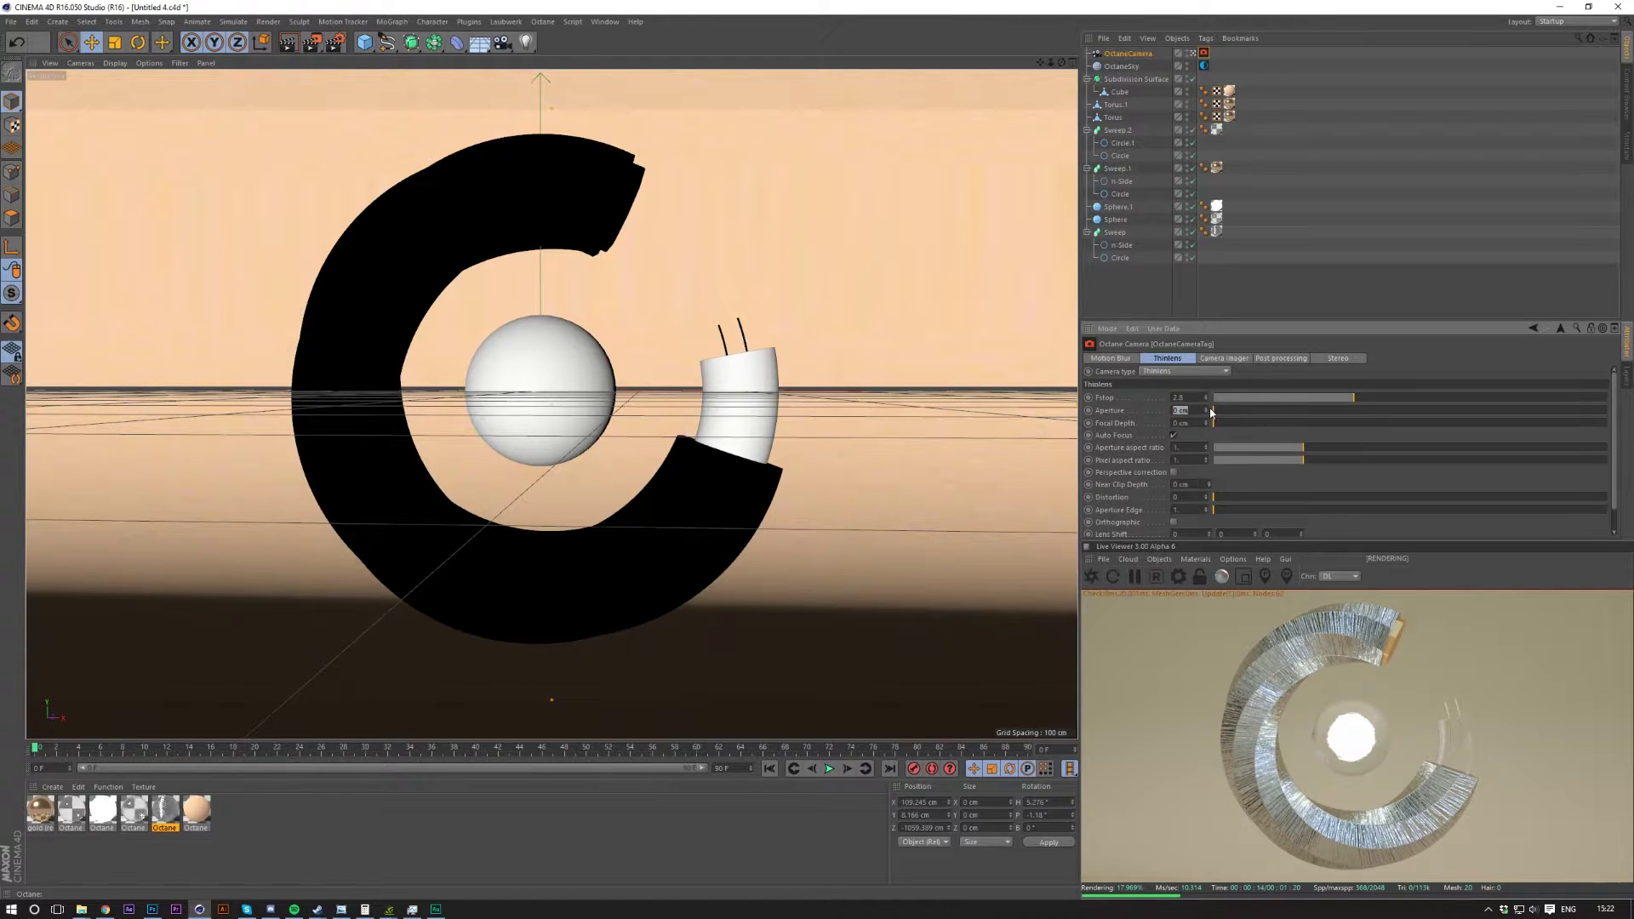
{"action": "type", "text": "5"}
{"action": "key", "text": "Return"}
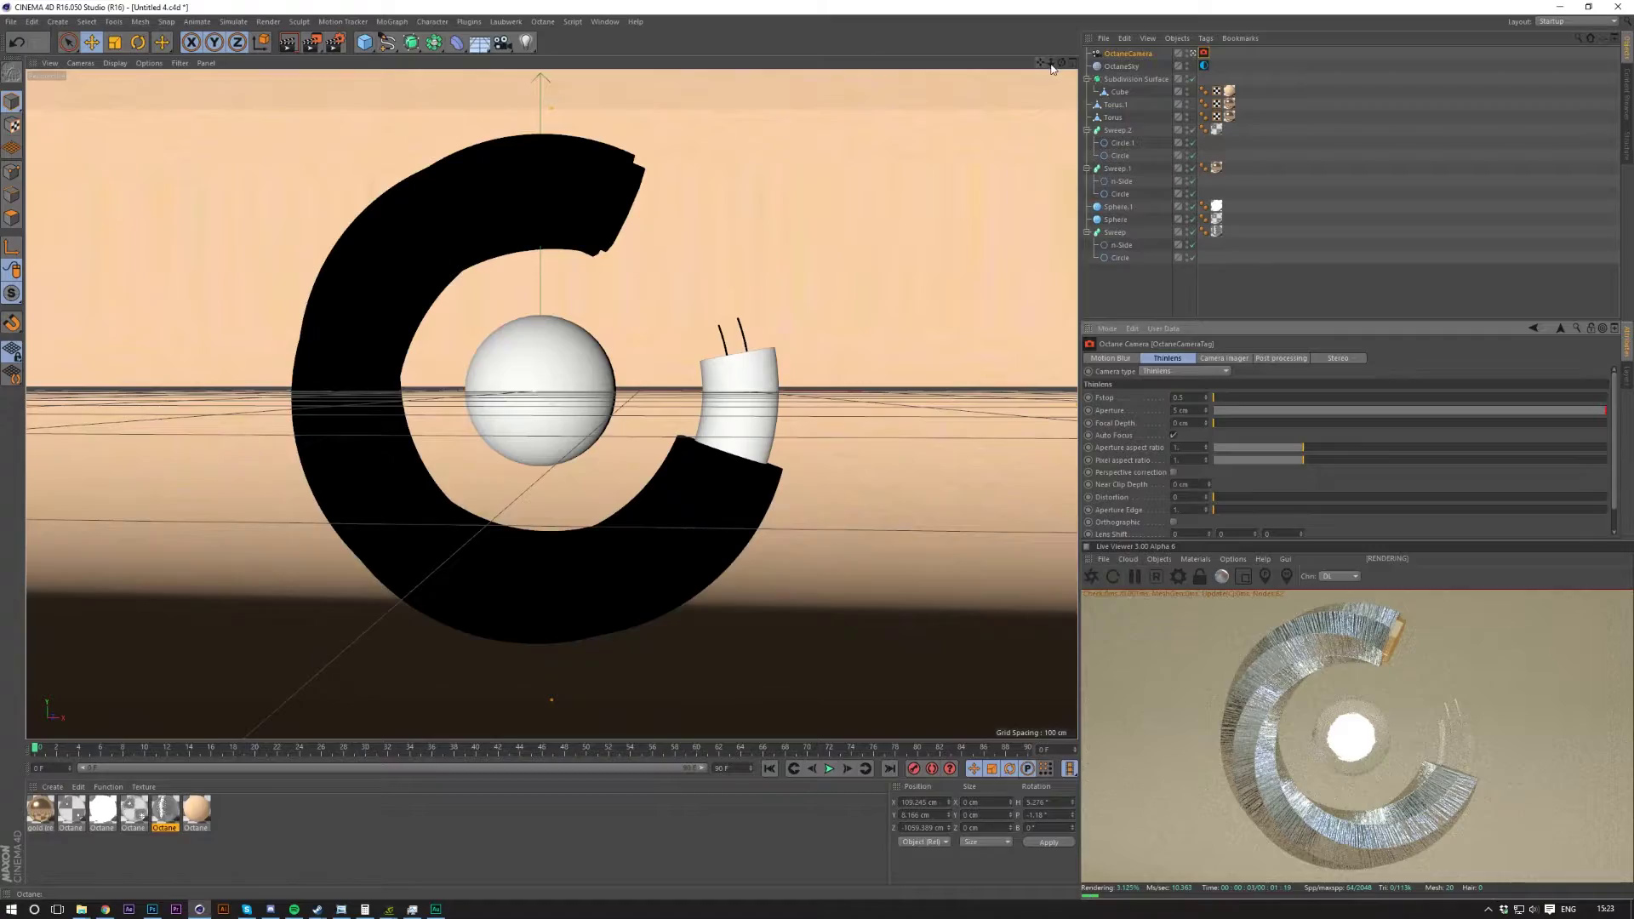
Examine the depth of field in the live render from close to the ring and from a frontal view.
{"action": "left_click_drag", "start_coordinate": [1051, 66], "coordinate": [547, 401]}
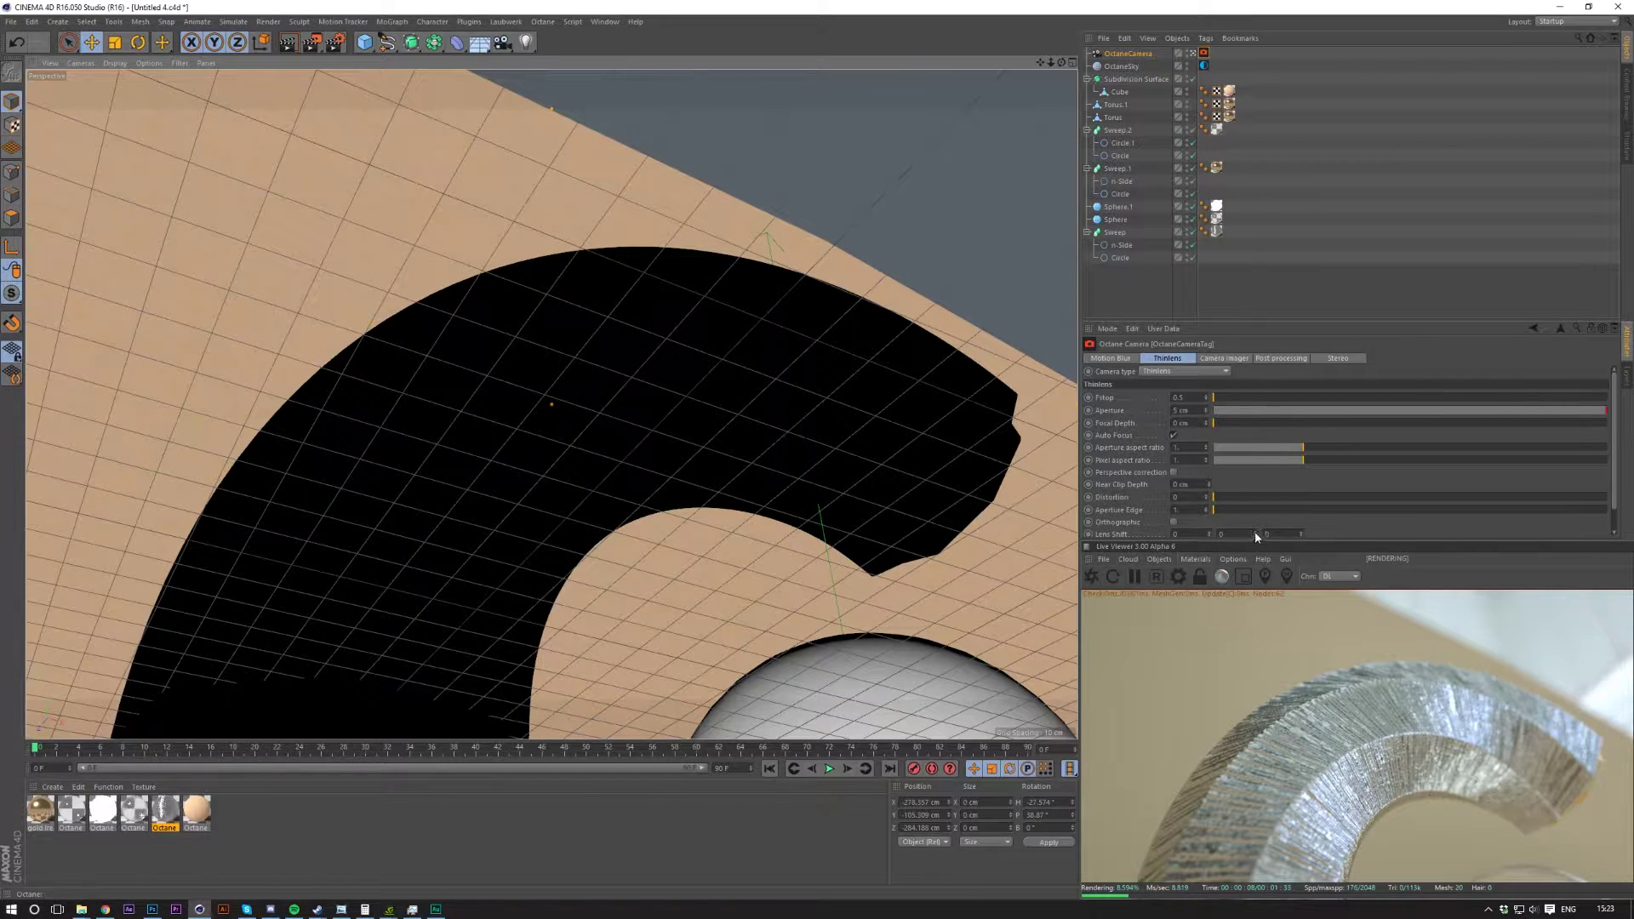
{"action": "mouse_move", "coordinate": [1040, 62]}
{"action": "left_mouse_down"}
{"action": "mouse_move", "coordinate": [954, 26]}
{"action": "mouse_move", "coordinate": [919, 38]}
{"action": "mouse_move", "coordinate": [1021, 77]}
{"action": "mouse_move", "coordinate": [979, 85]}
{"action": "mouse_move", "coordinate": [1051, 68]}
{"action": "left_mouse_up"}
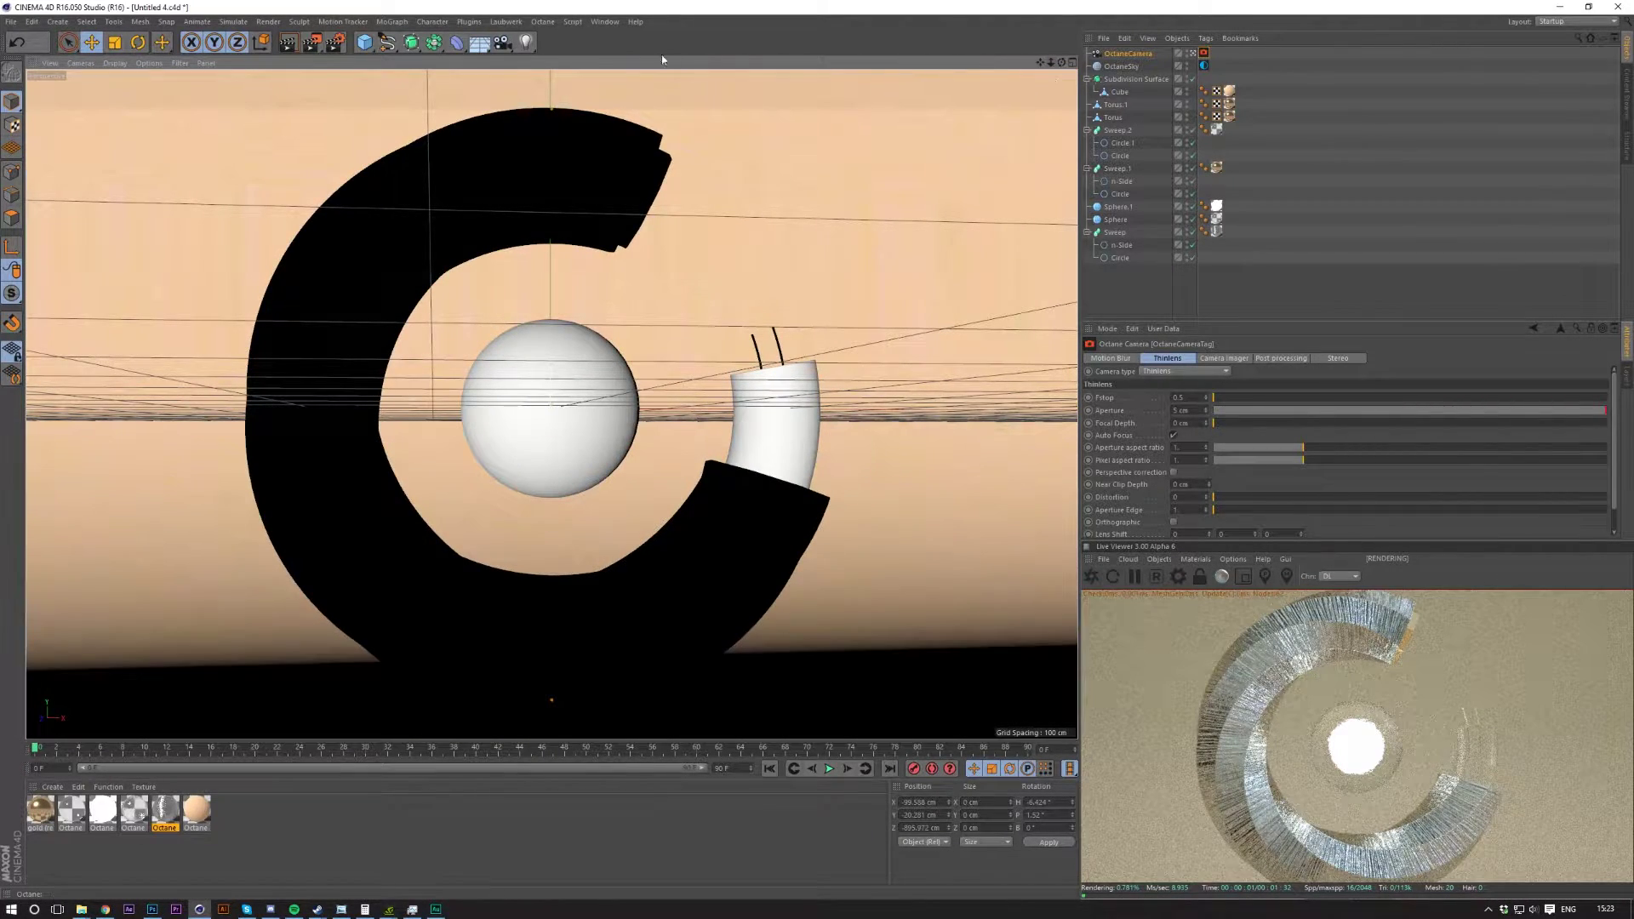
Place a cube in front of the ring at about Z -468 cm to test the camera's focus, and delete it.
{"action": "left_click", "coordinate": [364, 42]}
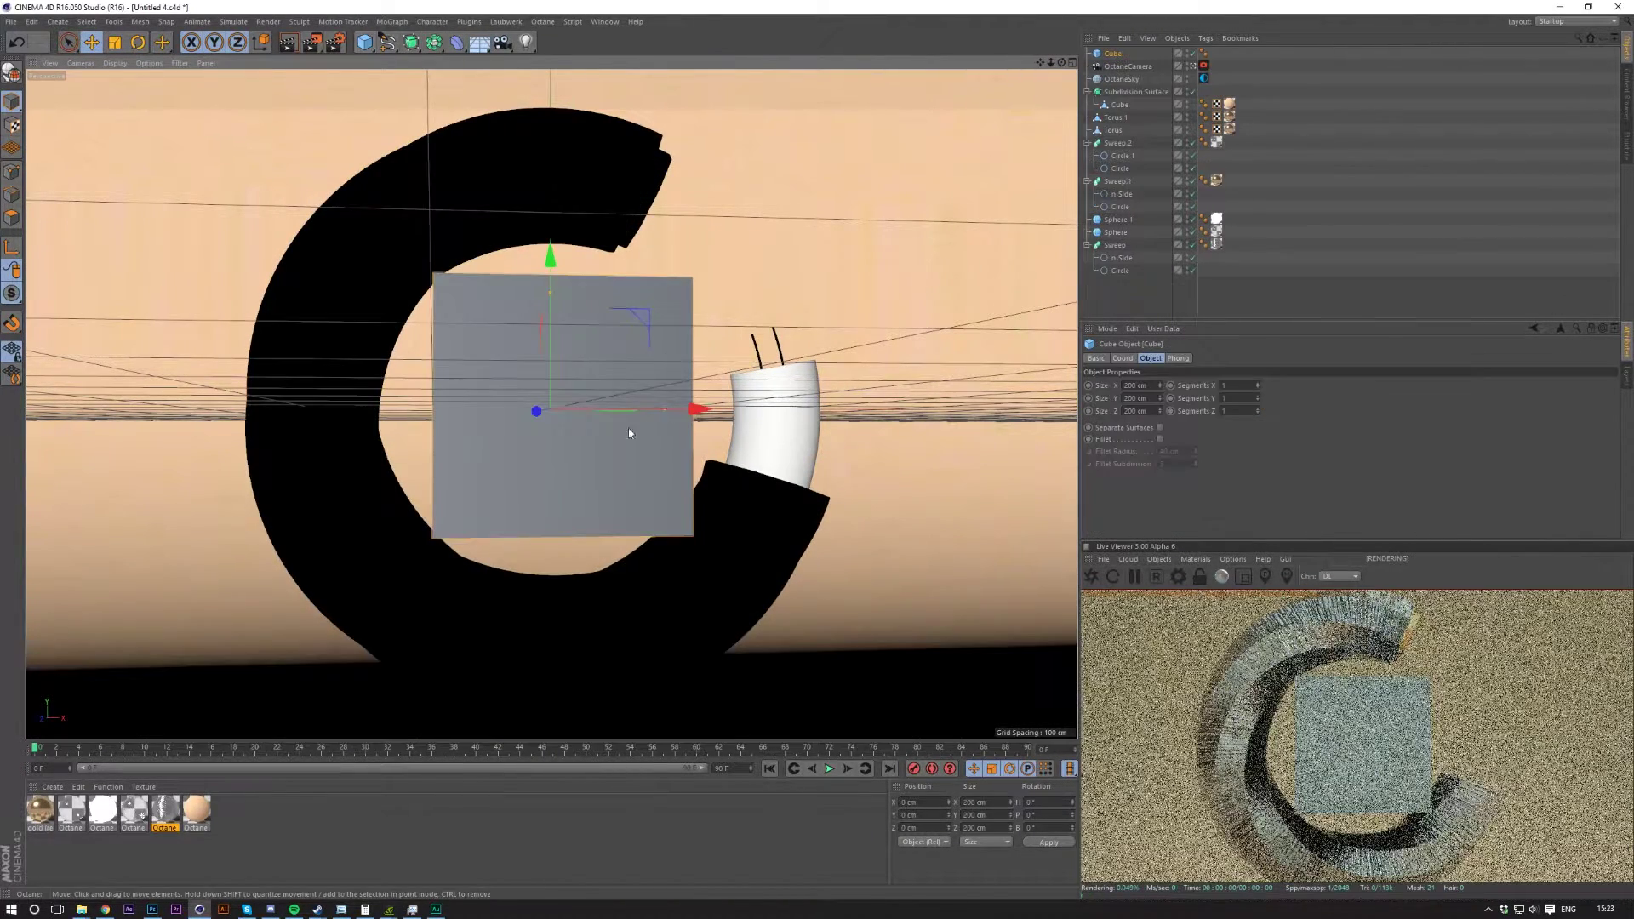
{"action": "left_click_drag", "start_coordinate": [538, 412], "coordinate": [677, 454]}
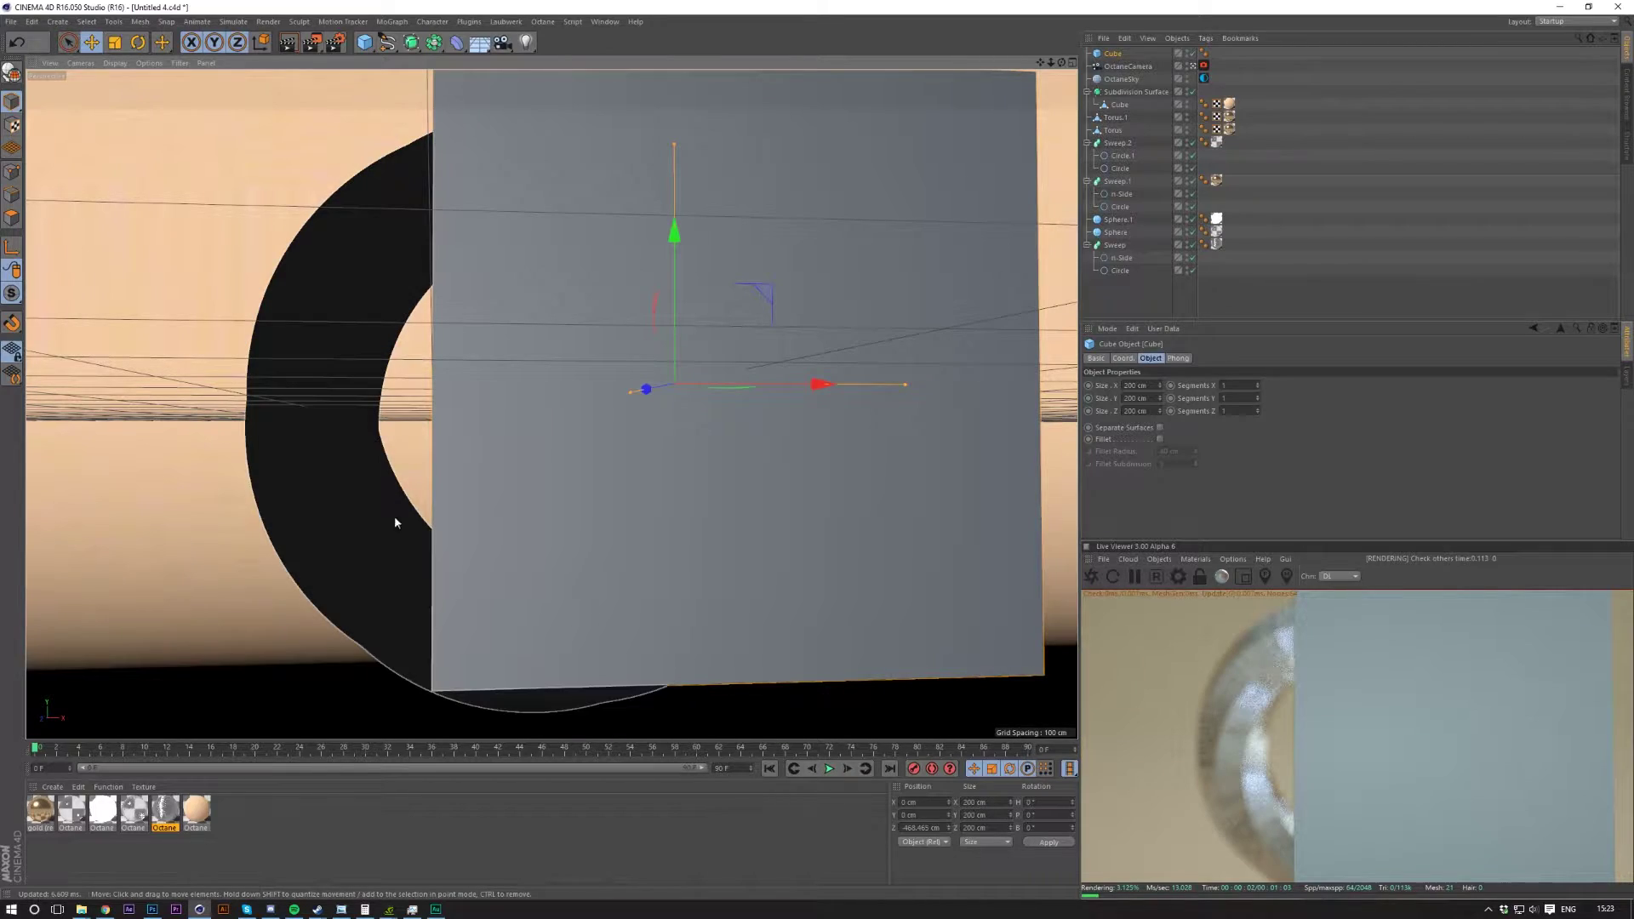
{"action": "key", "text": "Delete"}
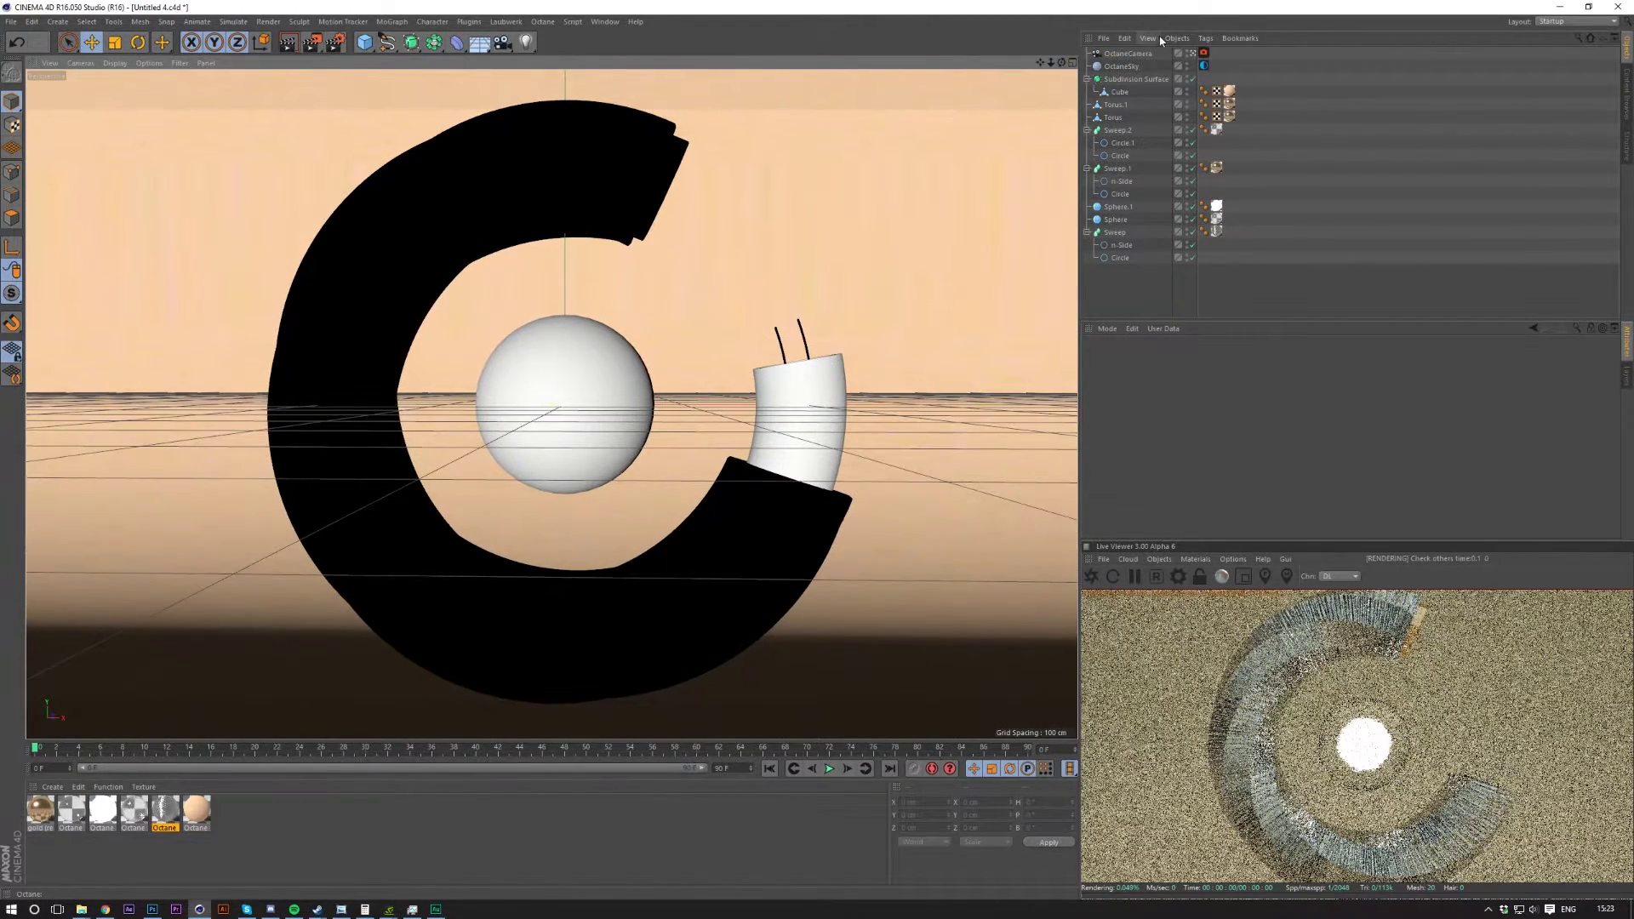
Set the Octane camera's heading and pitch rotation to 0°.
{"action": "left_click", "coordinate": [1128, 53]}
{"action": "left_click", "coordinate": [1179, 359]}
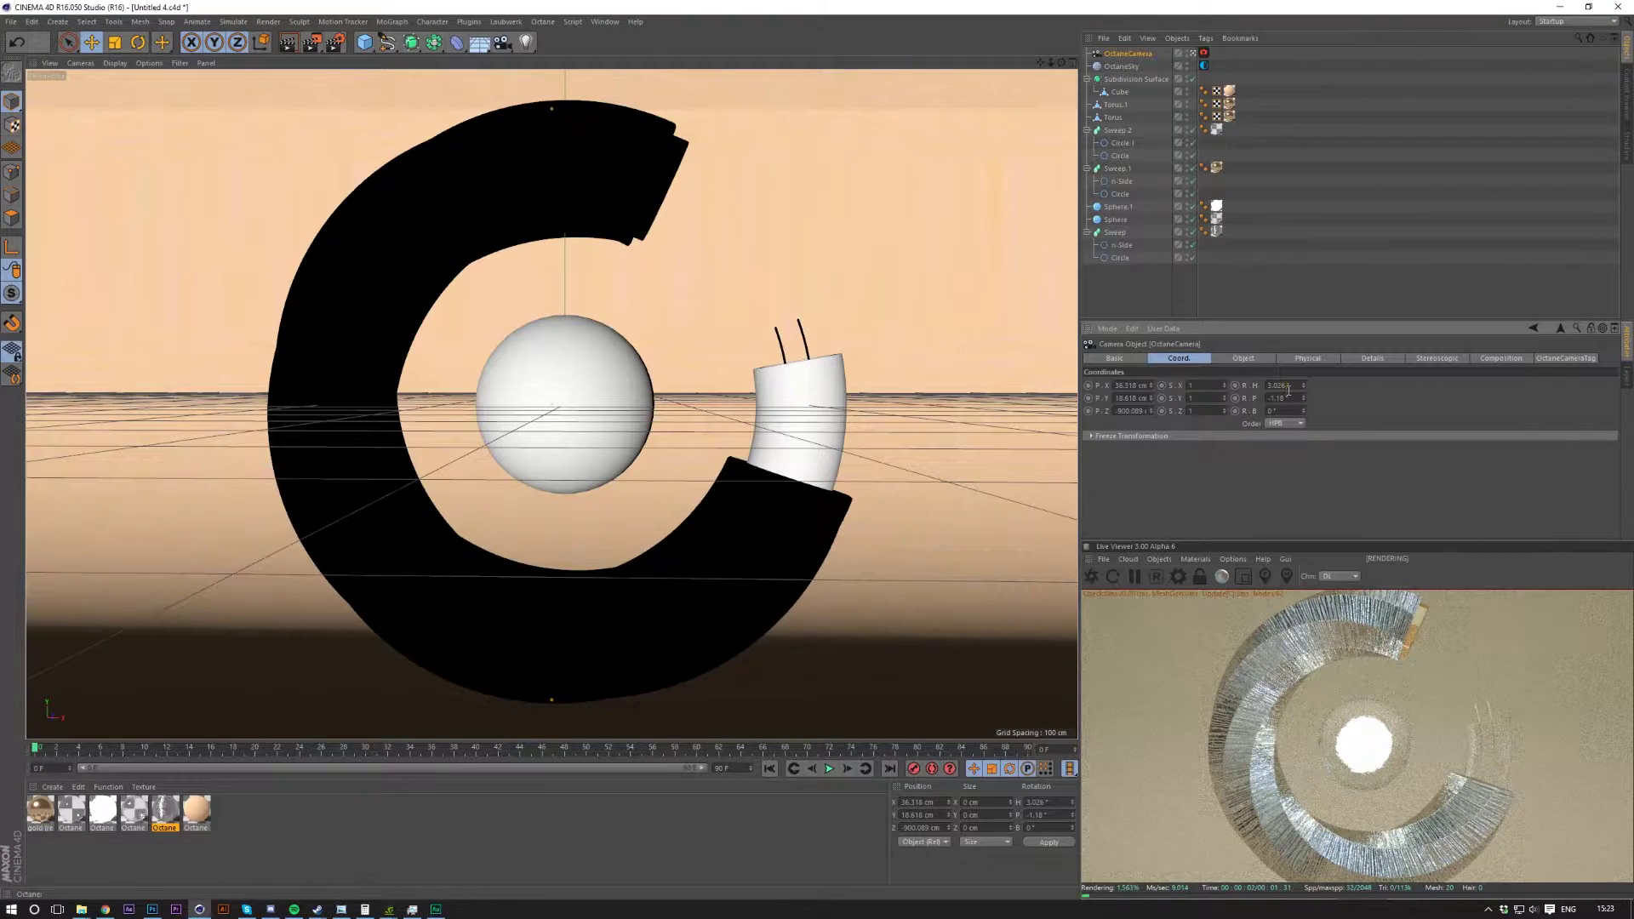
{"action": "left_click", "coordinate": [1283, 386]}
{"action": "type", "text": "0"}
{"action": "key", "text": "Tab"}
{"action": "type", "text": "0"}
{"action": "key", "text": "Return"}
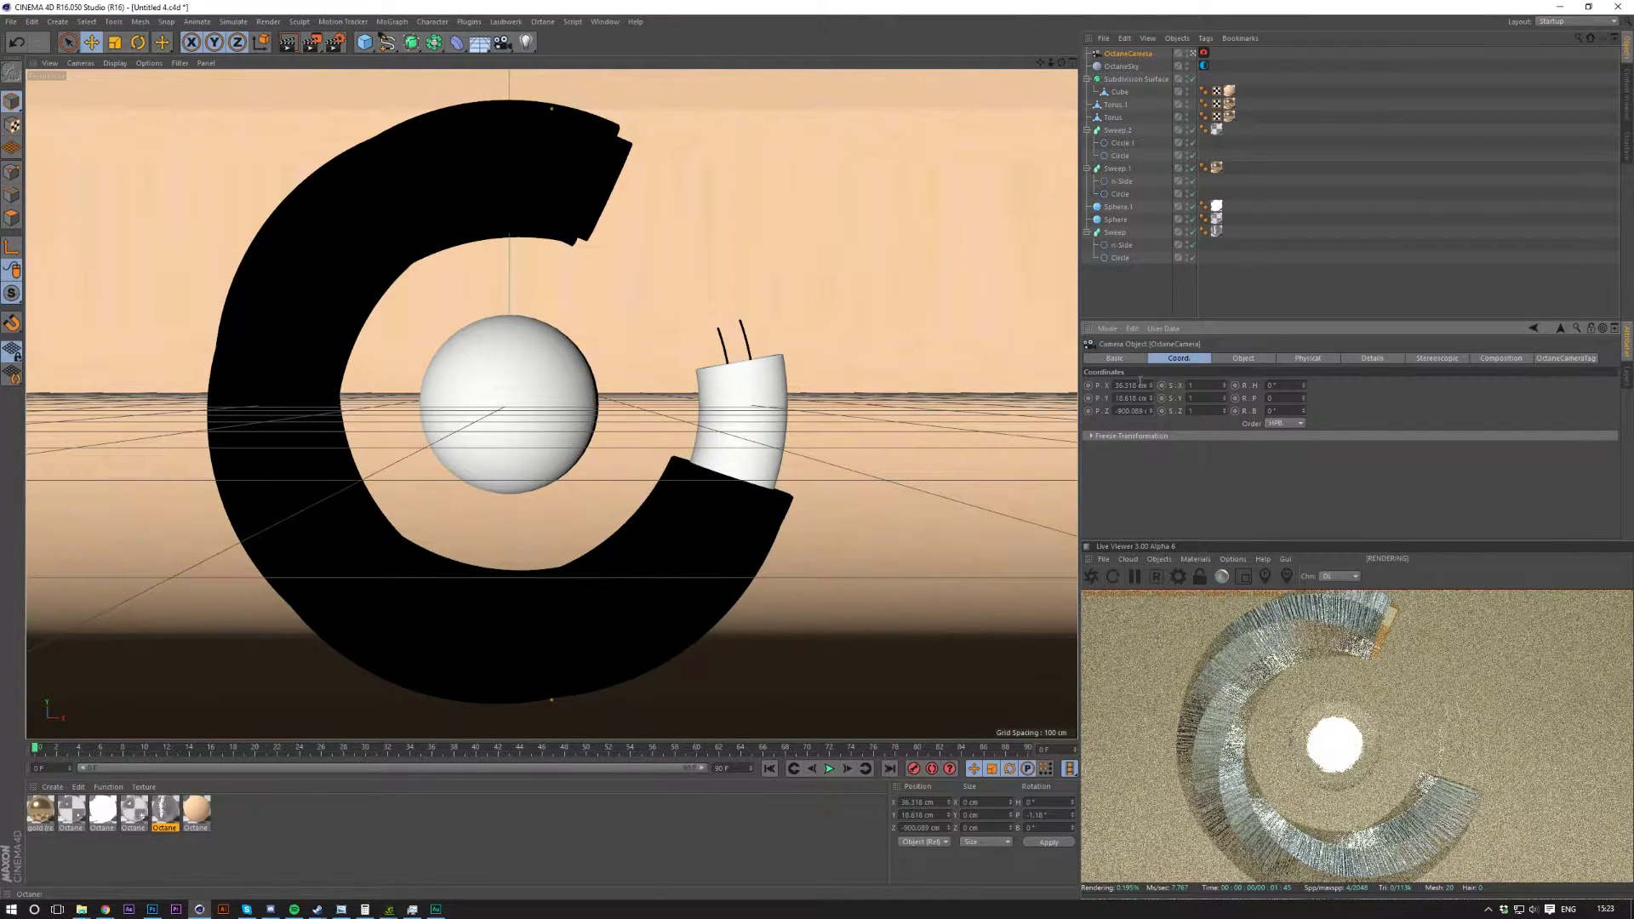
Set the Octane camera's X and Y position to 0 cm and move it back to about Z -1370 cm.
{"action": "left_click", "coordinate": [1132, 386]}
{"action": "type", "text": "0"}
{"action": "key", "text": "Tab"}
{"action": "type", "text": "0"}
{"action": "key", "text": "Return"}
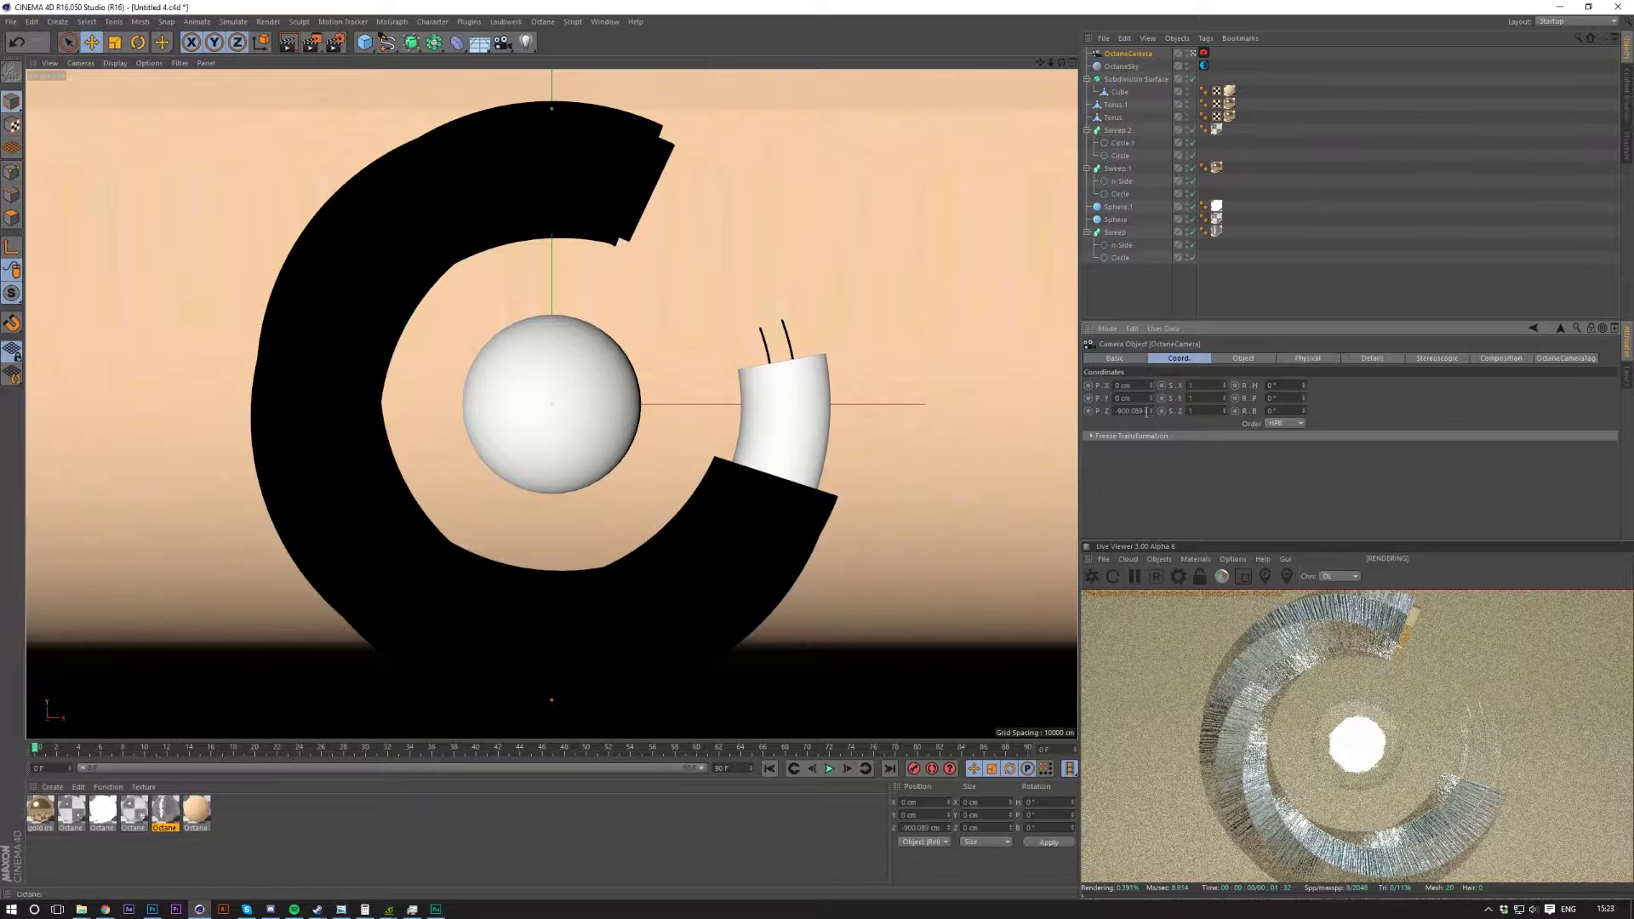
{"action": "left_click_drag", "start_coordinate": [1151, 411], "coordinate": [1168, 446]}
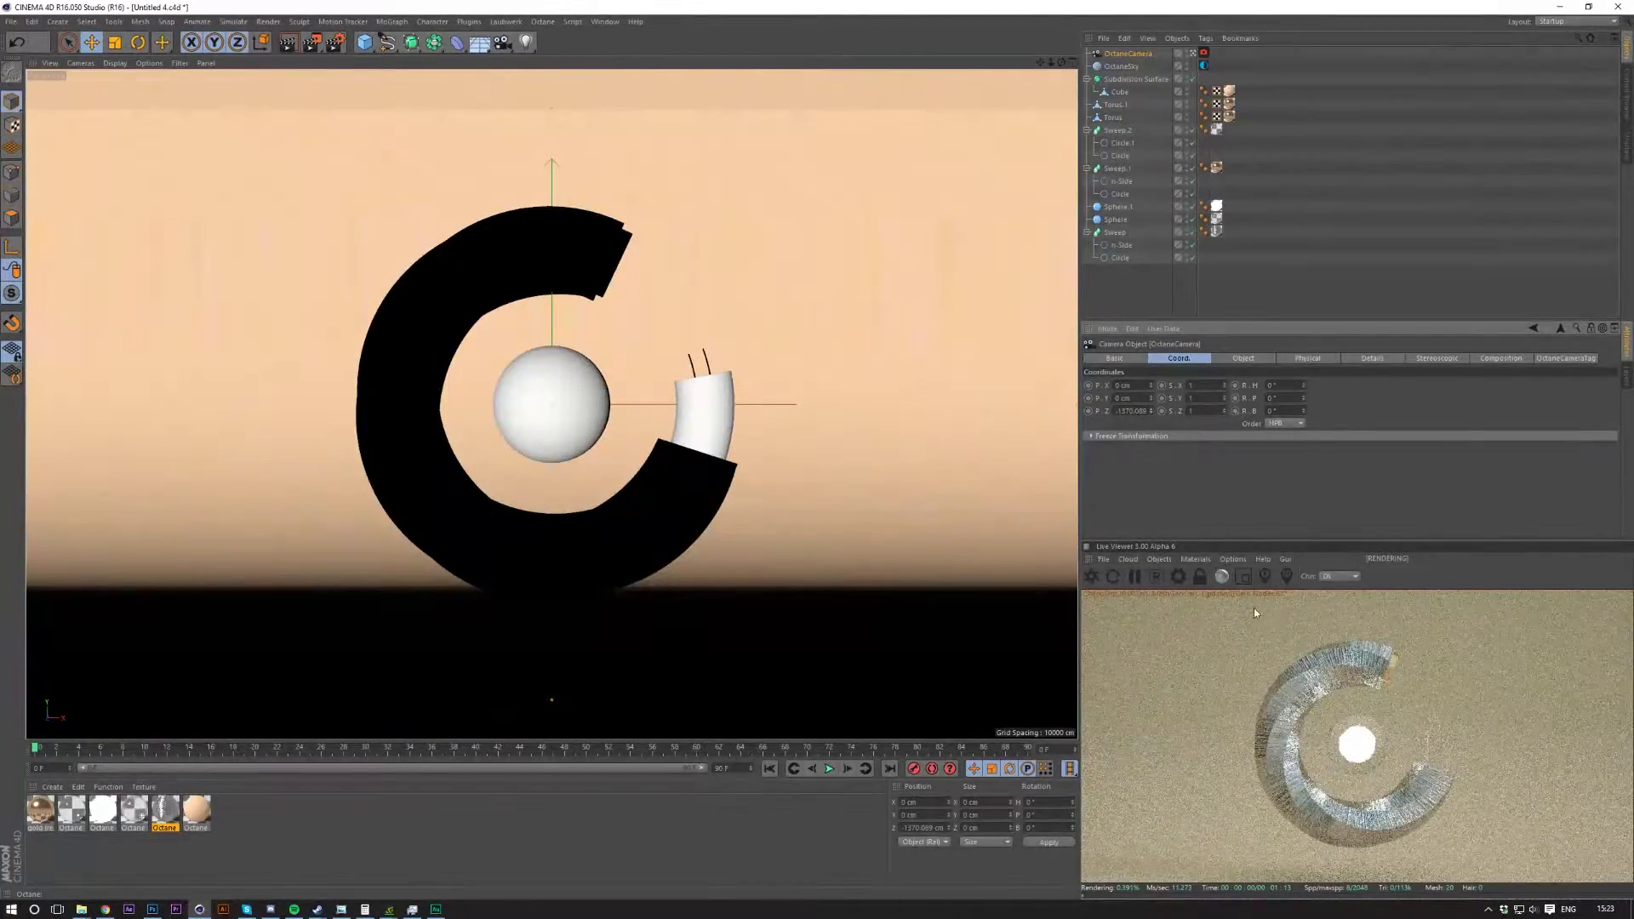
Raise the Octane camera's thin lens aperture to 20 cm and toggle its auto focus.
{"action": "left_click", "coordinate": [1204, 53]}
{"action": "left_click_drag", "start_coordinate": [1205, 410], "coordinate": [996, 406]}
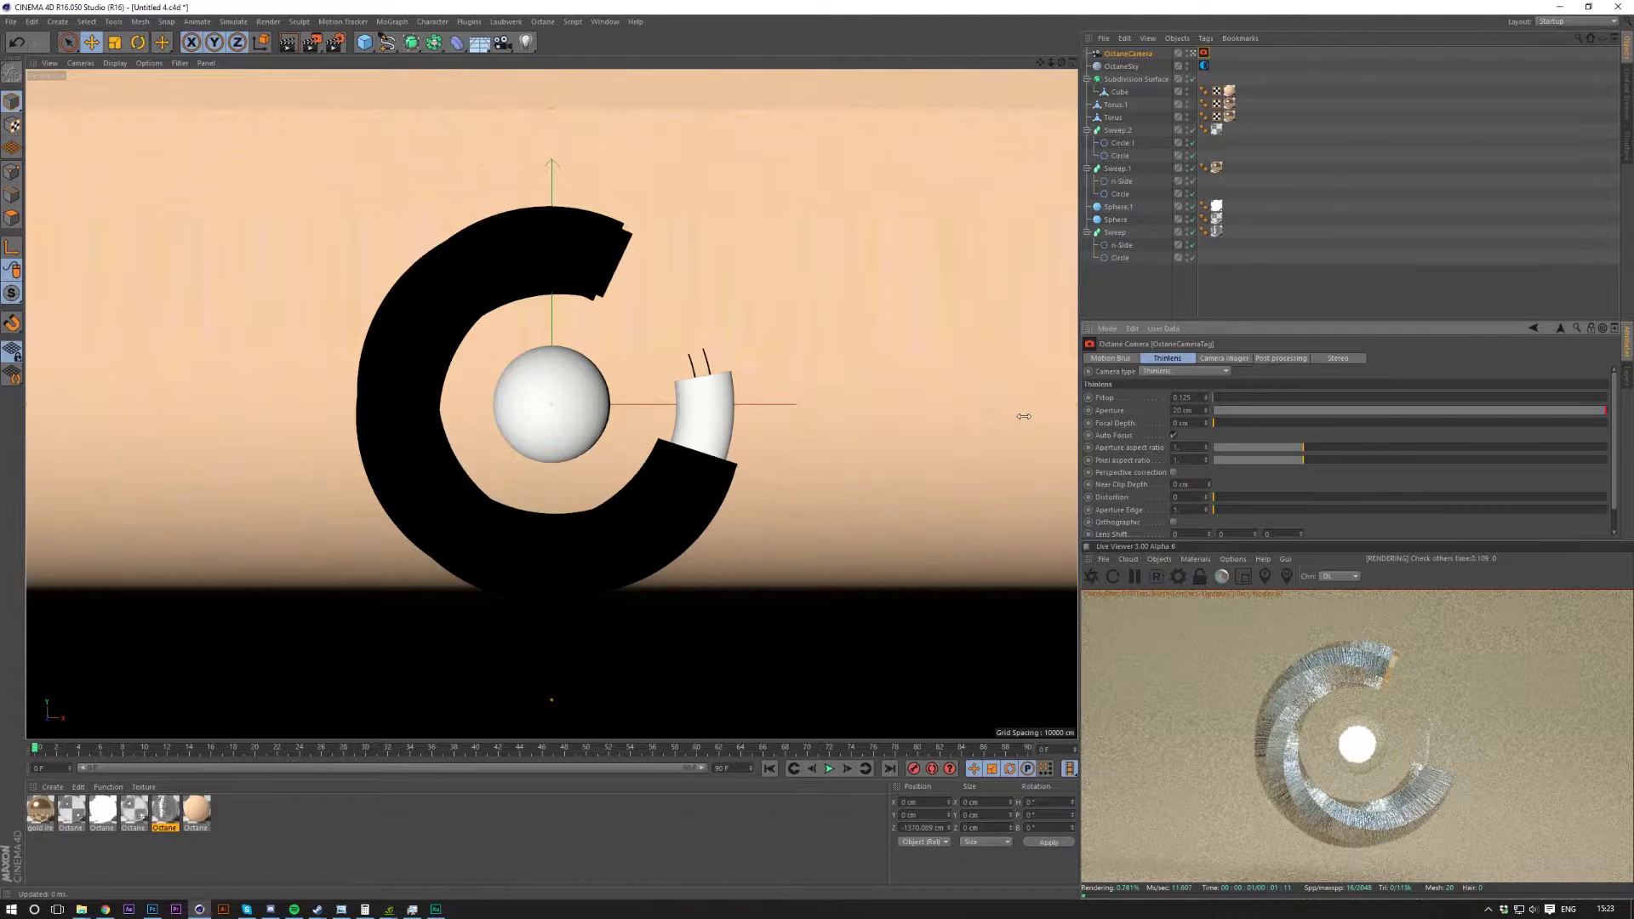
{"action": "left_click", "coordinate": [1175, 437]}
{"action": "left_click", "coordinate": [1175, 436]}
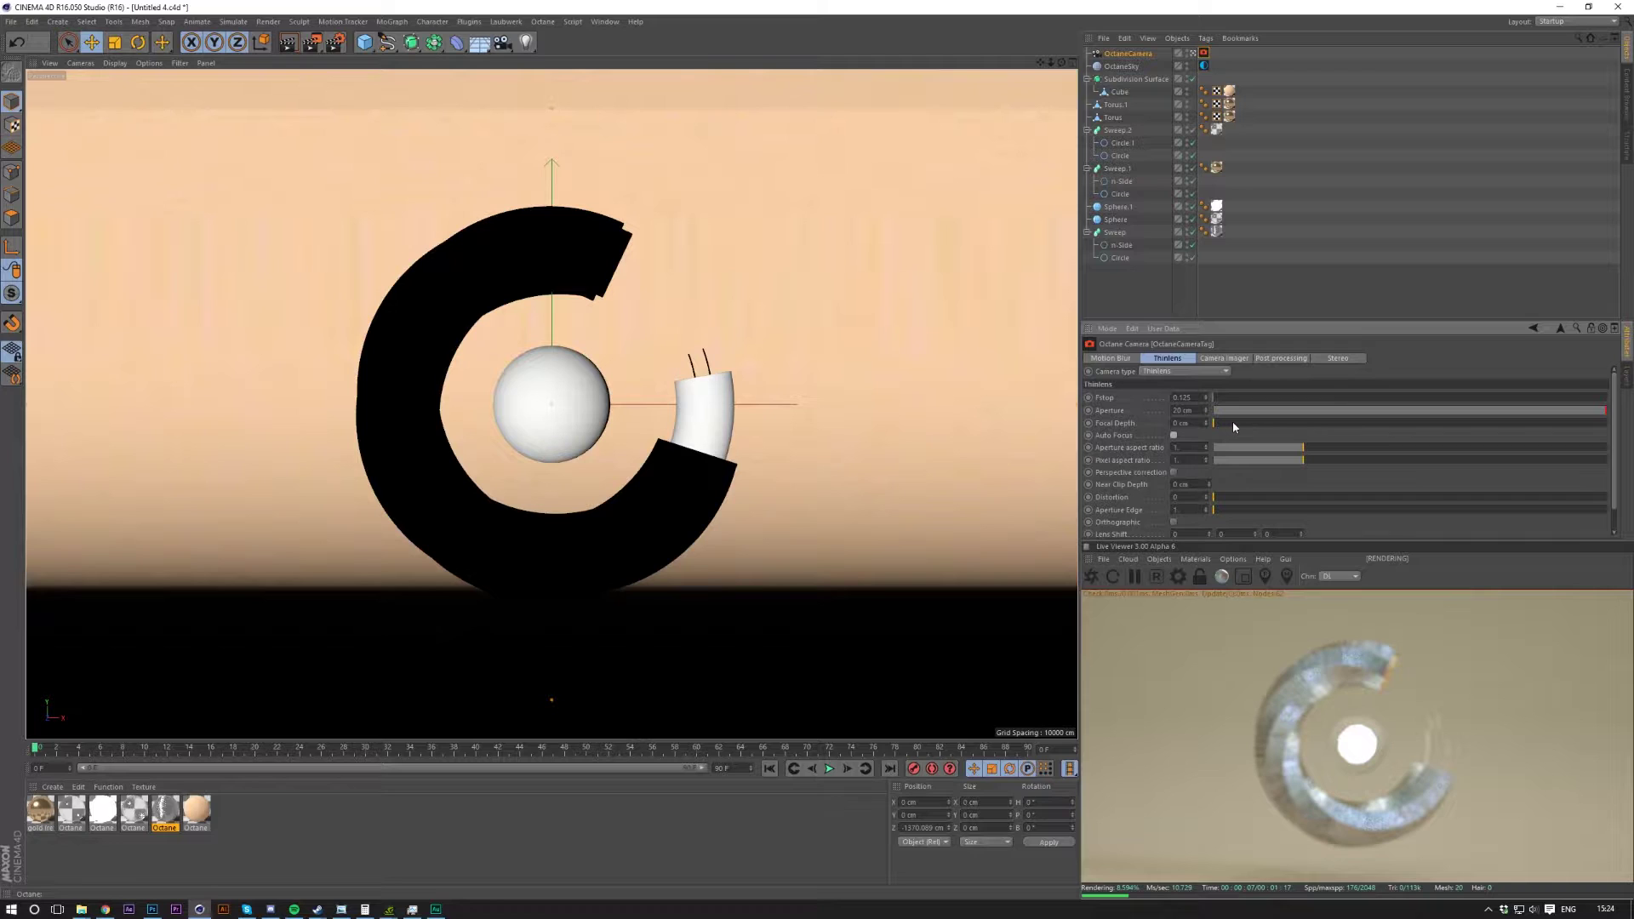
Pick focus points in the live render on the ring and the background, ending on the central sphere.
{"action": "left_click", "coordinate": [1342, 673]}
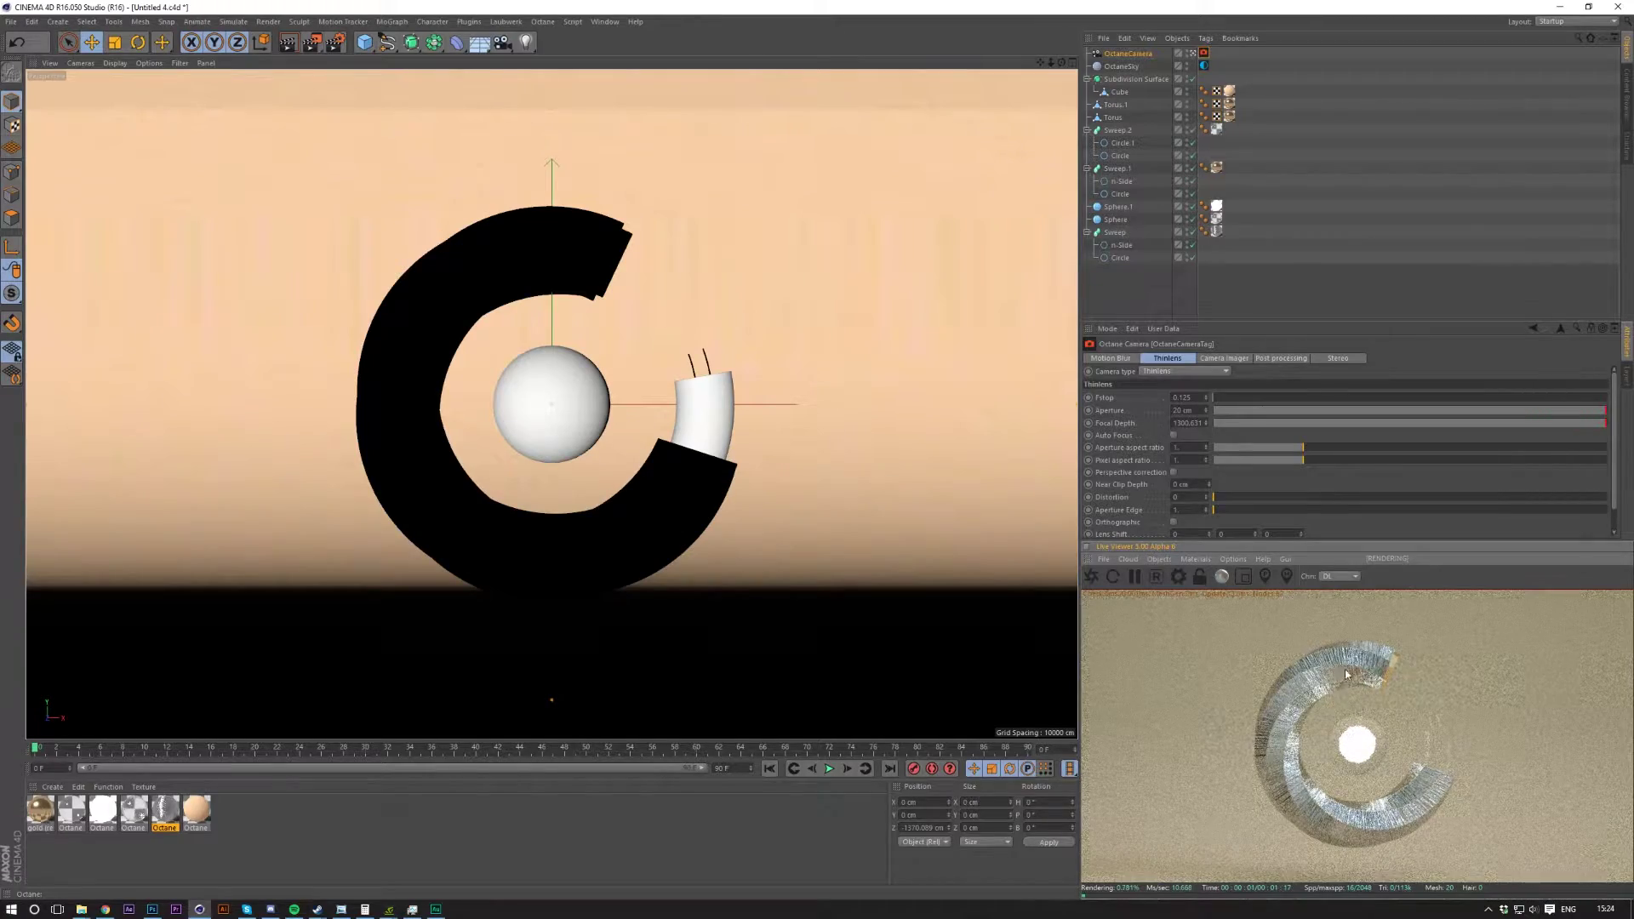
{"action": "left_click", "coordinate": [1464, 683]}
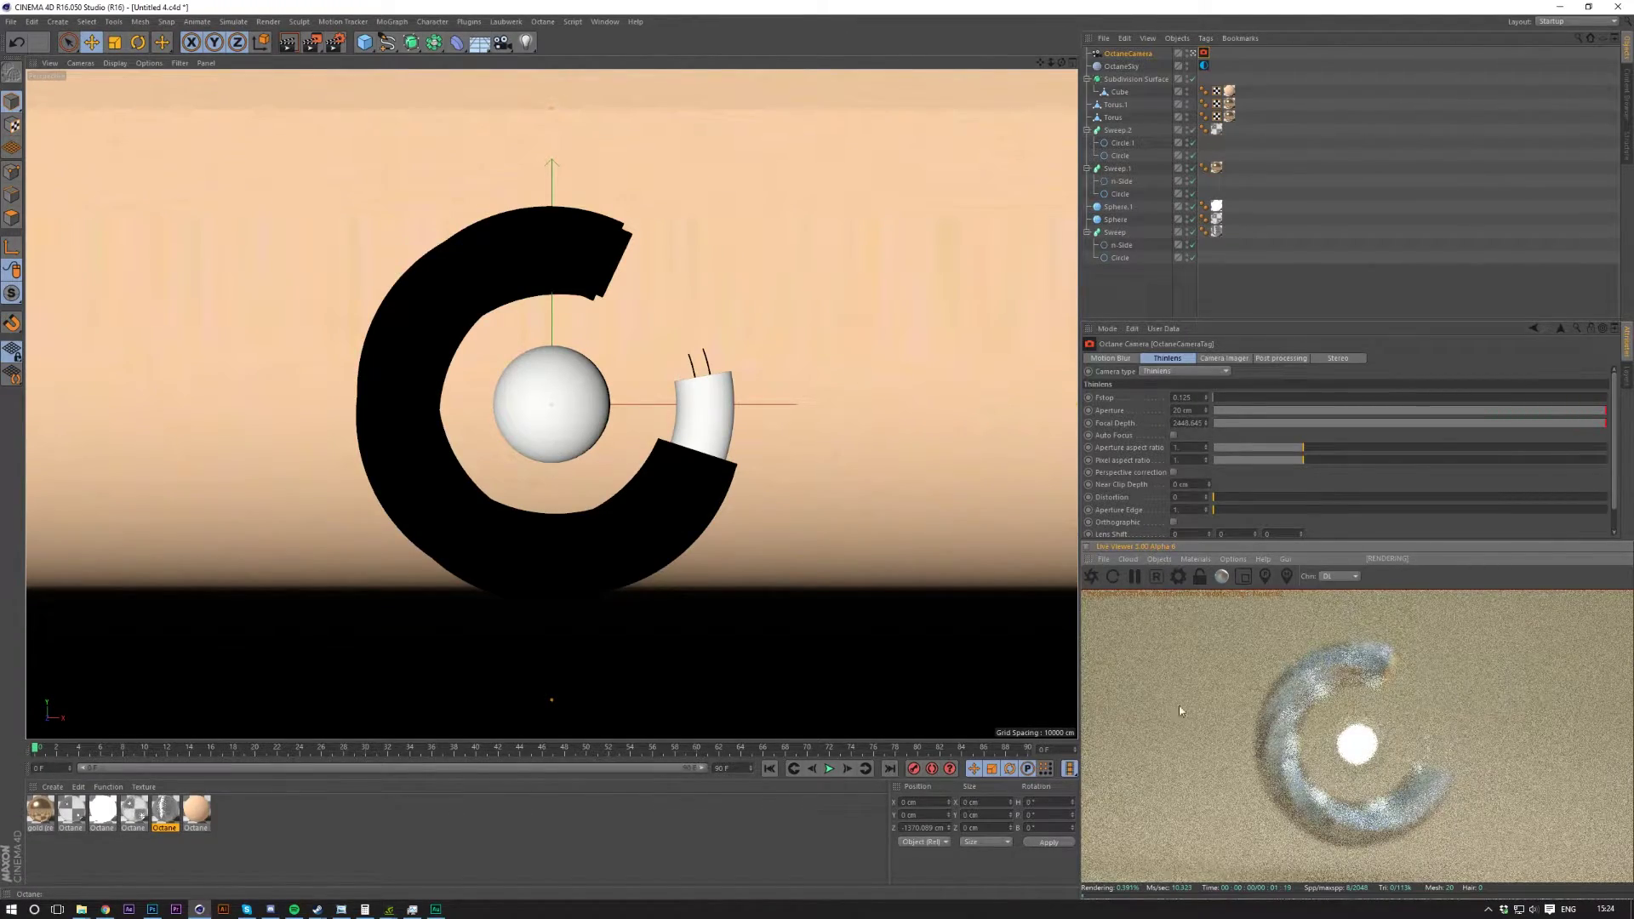
{"action": "left_click", "coordinate": [1366, 748]}
{"action": "left_click", "coordinate": [1360, 749]}
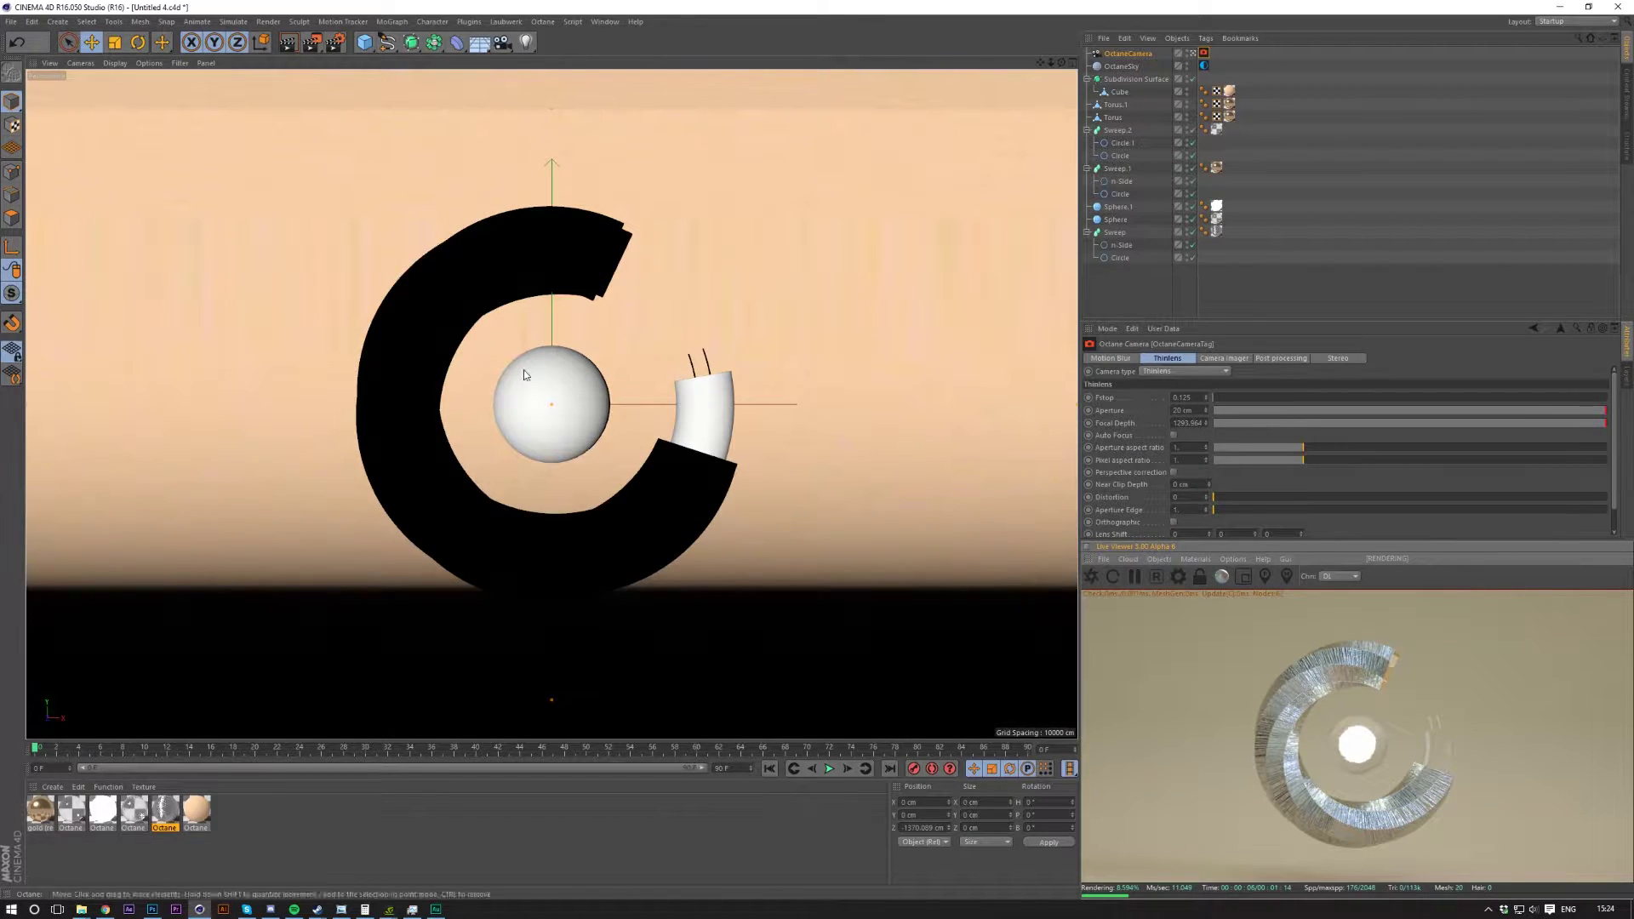
Disable the two central spheres to preview the render without them, and enable them again.
{"action": "left_click", "coordinate": [569, 391]}
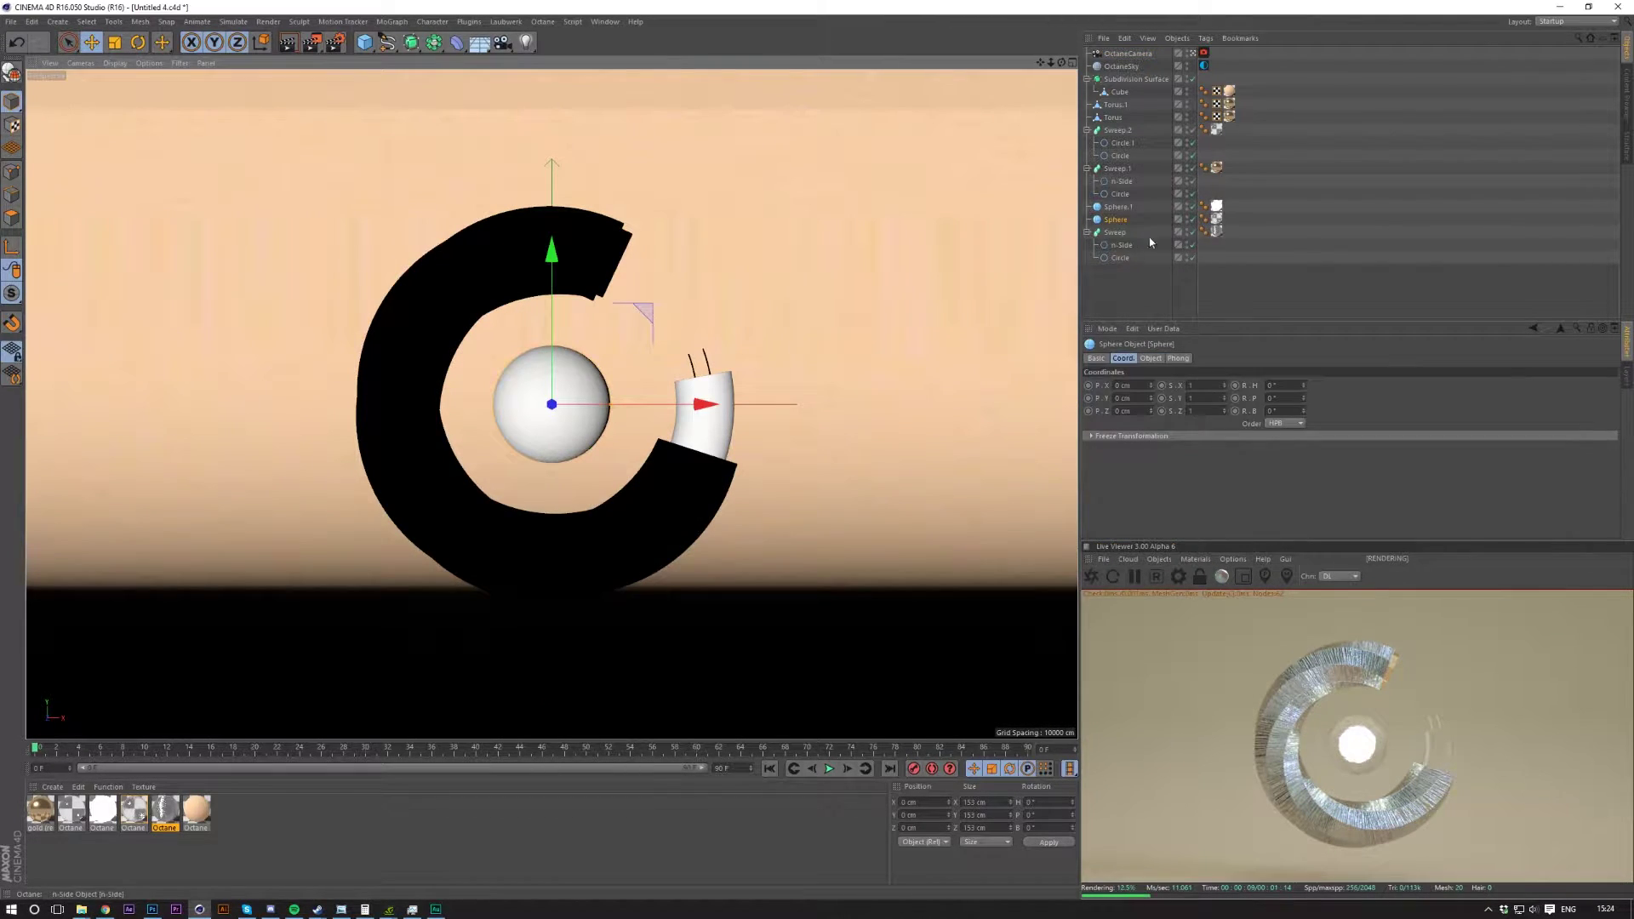
{"action": "left_click", "coordinate": [1191, 218]}
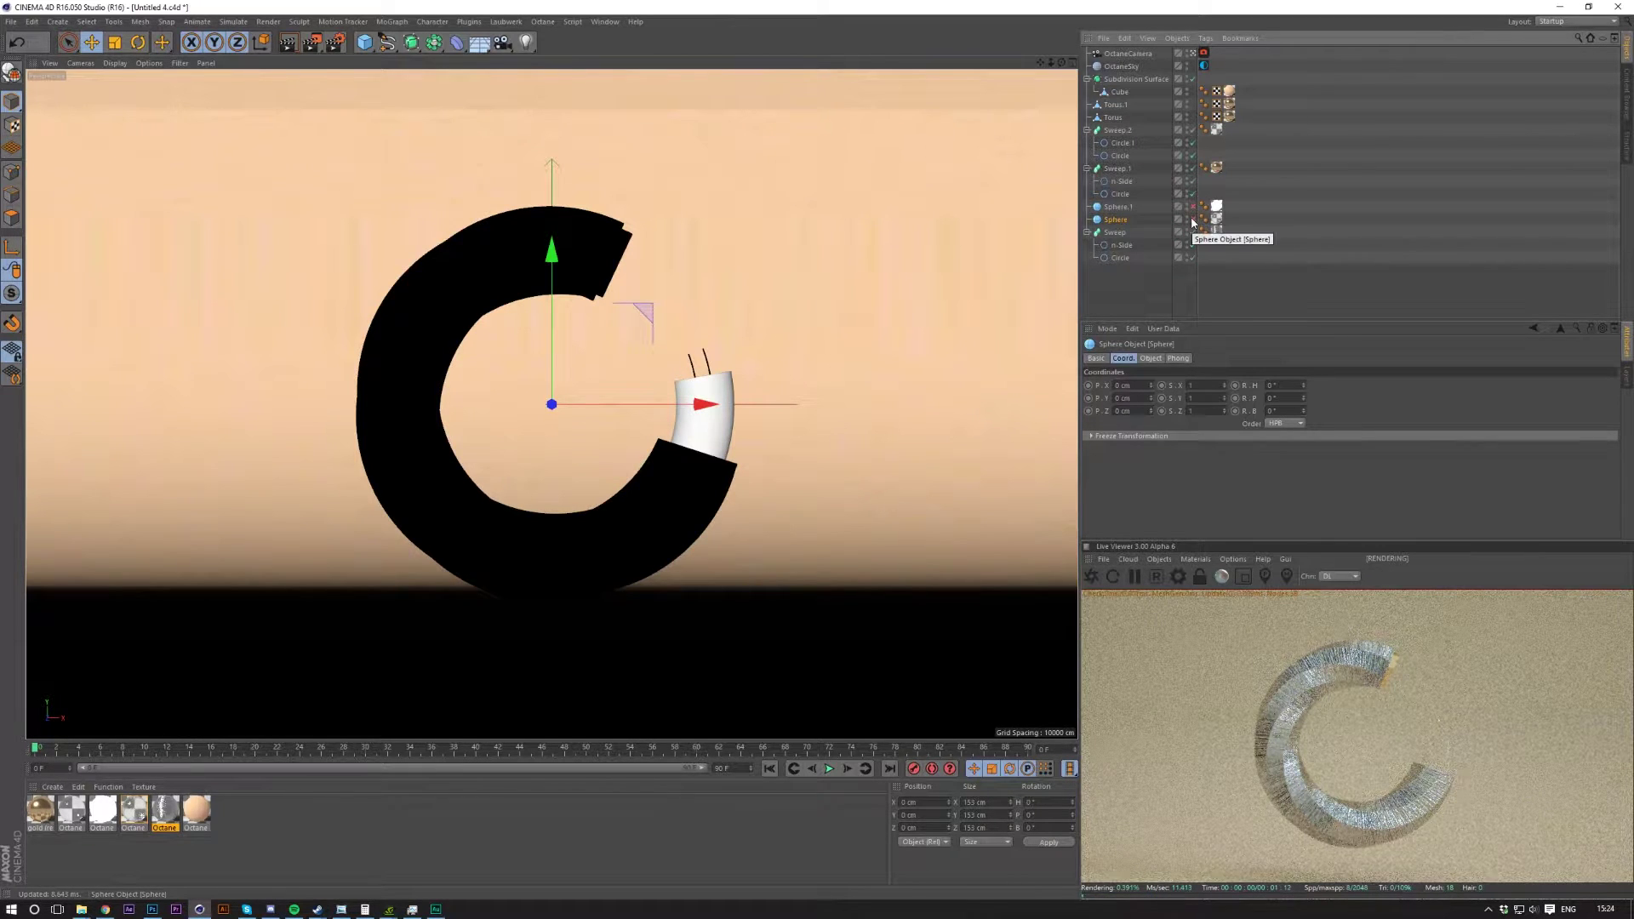
{"action": "left_click", "coordinate": [1191, 206]}
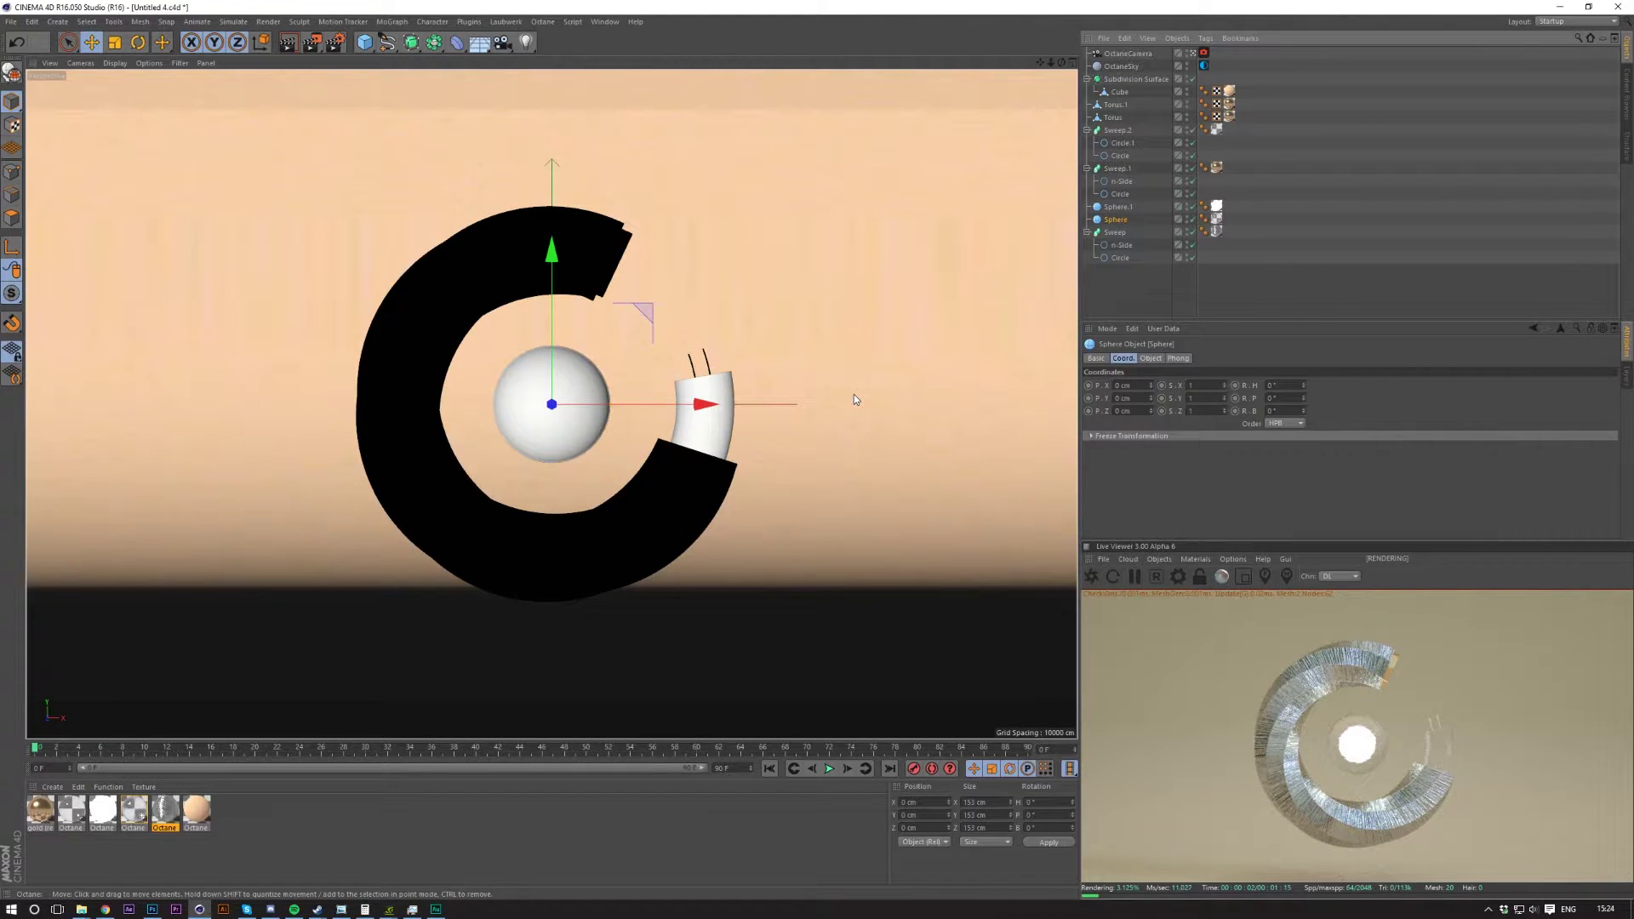
Set the Octane camera's post-processing bloom power to about 16.2 and glare power to about 7.6.
{"action": "left_click", "coordinate": [1204, 53]}
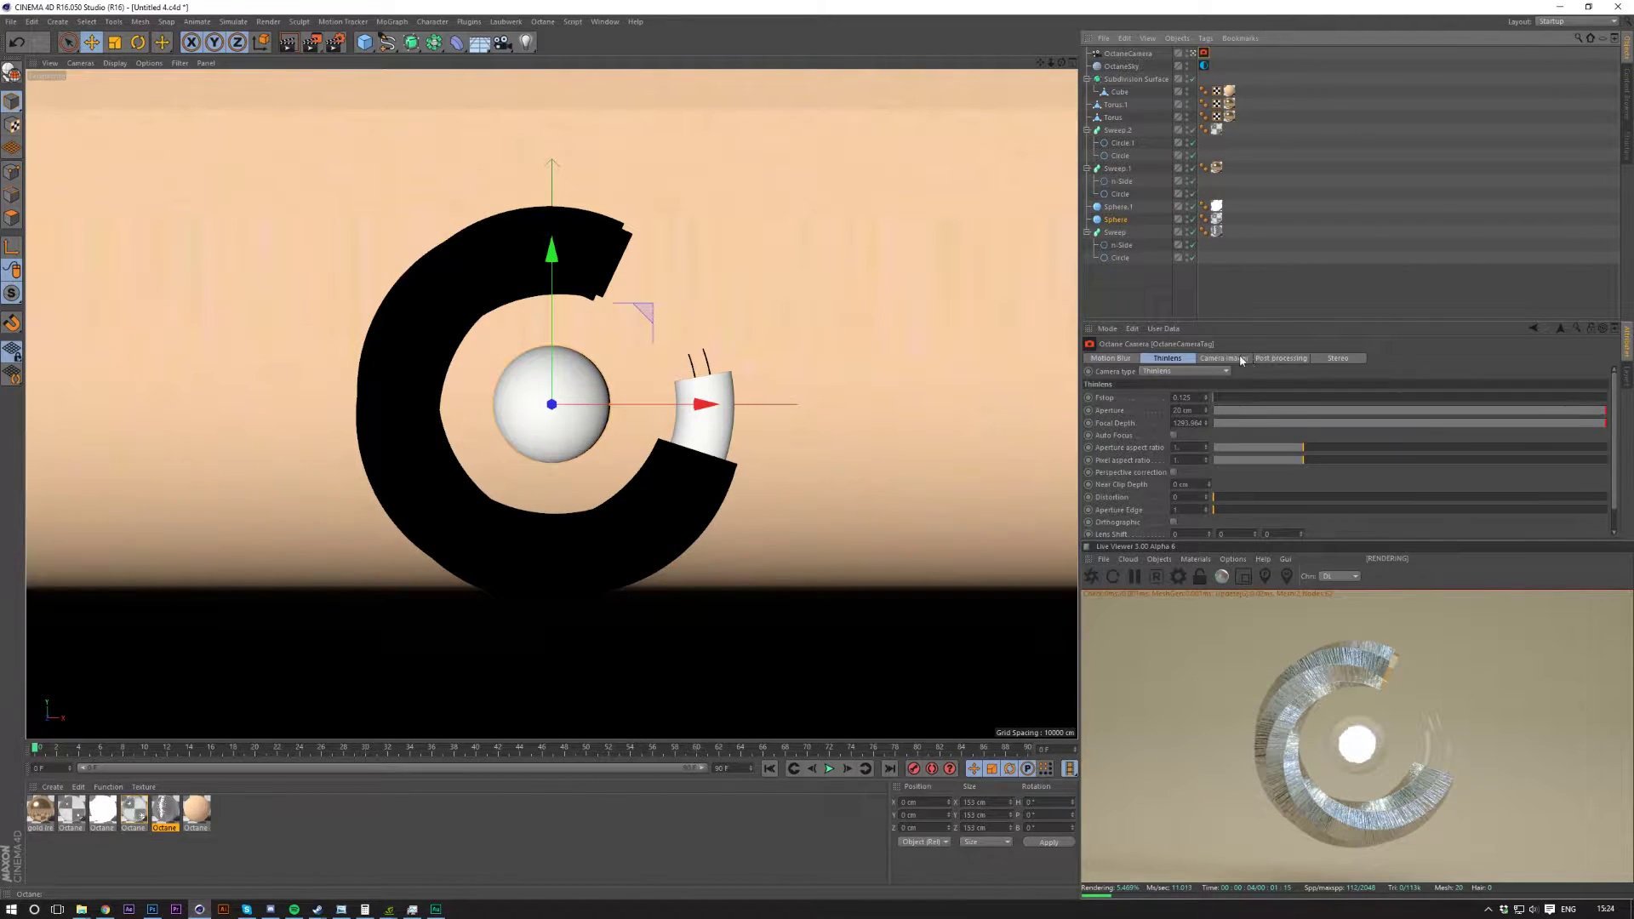
{"action": "left_click", "coordinate": [1262, 358]}
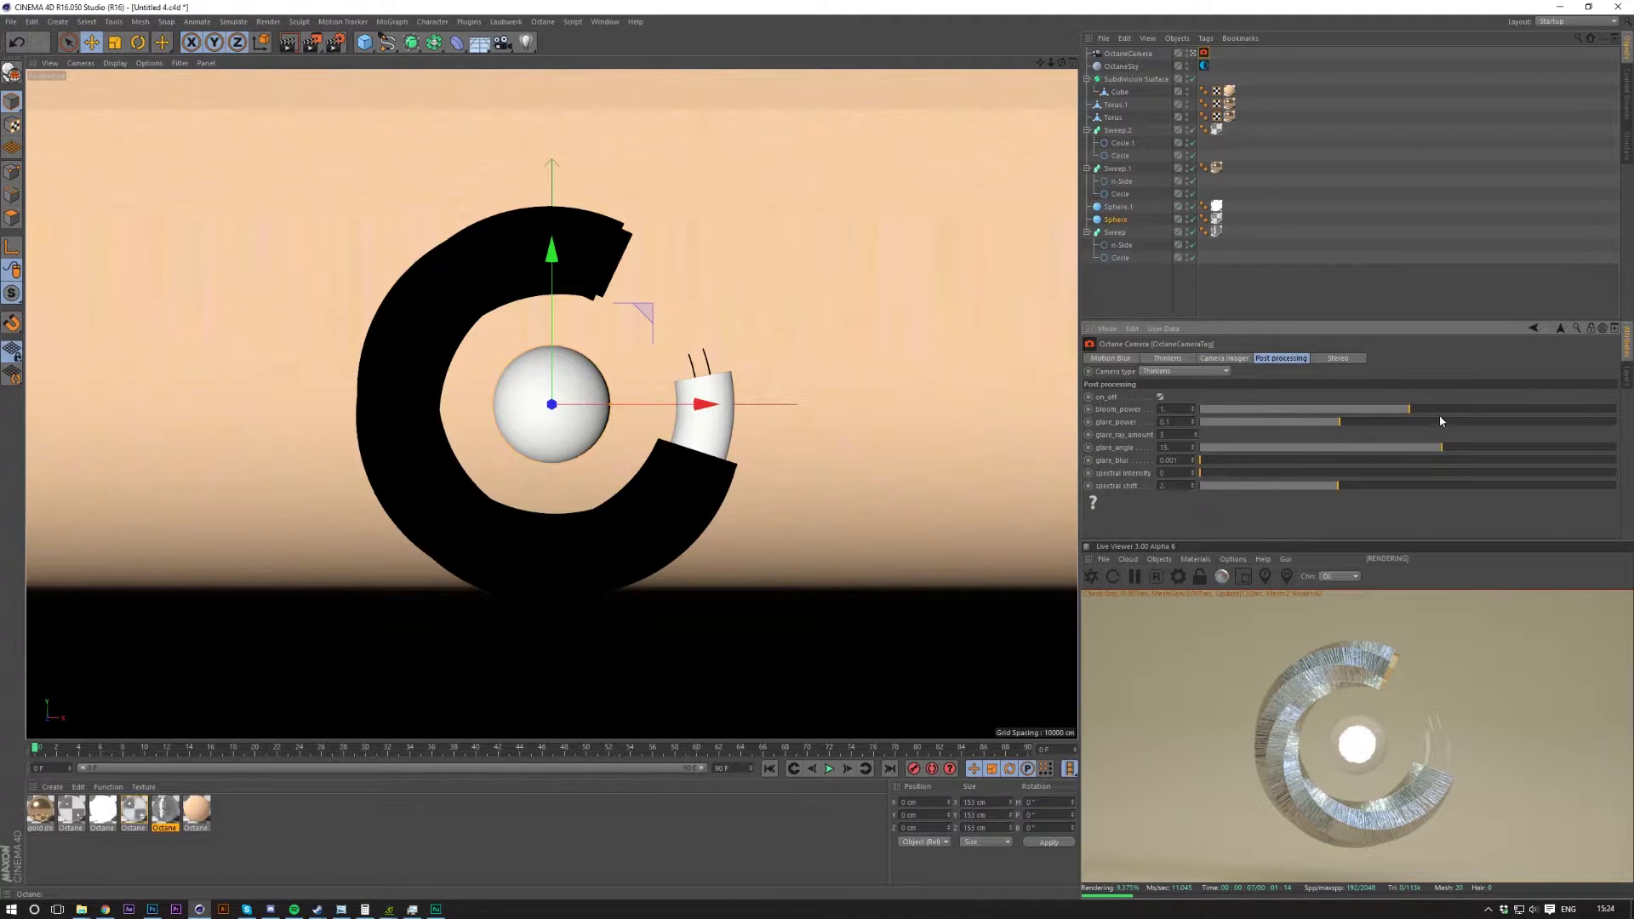
{"action": "left_click_drag", "start_coordinate": [1416, 412], "coordinate": [1495, 432]}
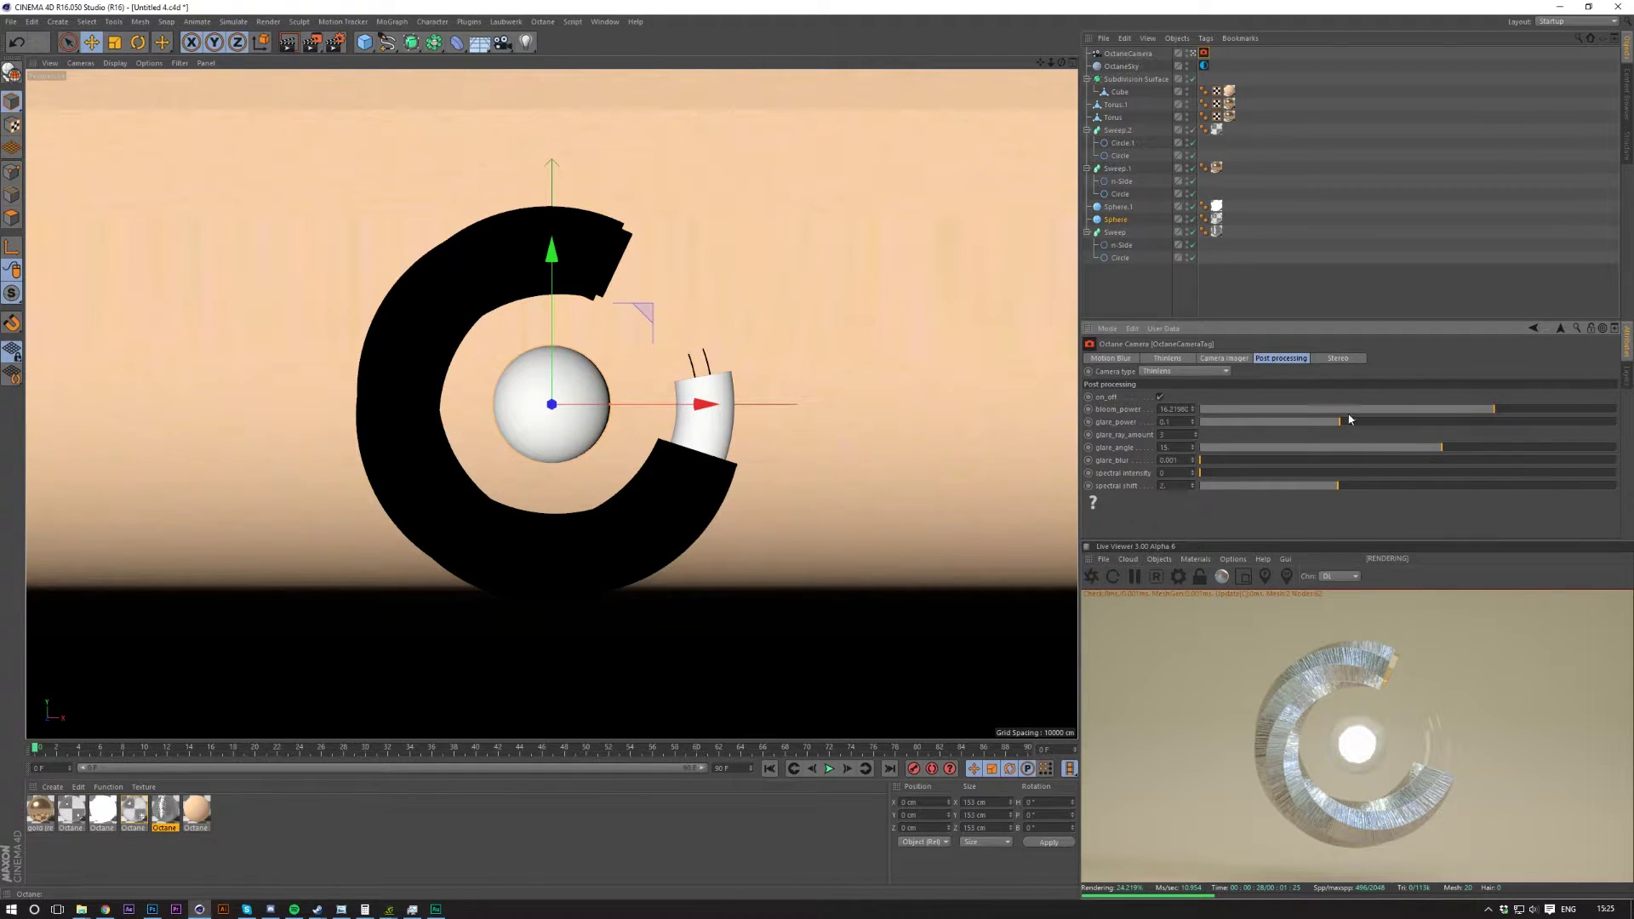
{"action": "left_click_drag", "start_coordinate": [1341, 423], "coordinate": [1471, 461]}
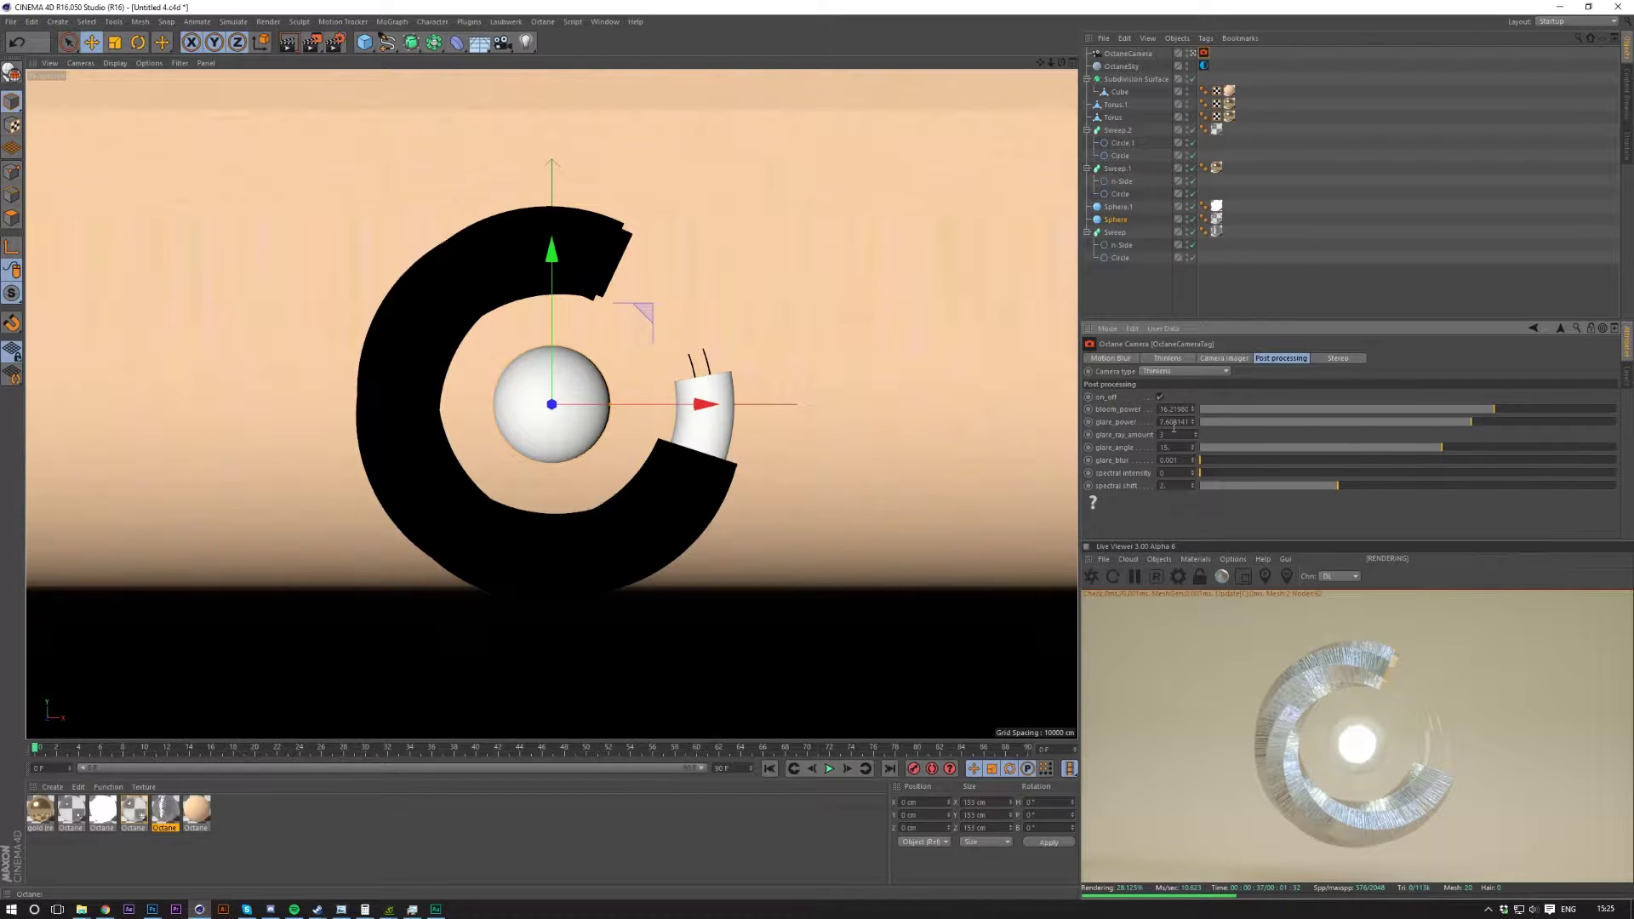
Rotate the HDRI environment to a RotX of about 0.013 and set its RotY to 0.
{"action": "left_click", "coordinate": [1204, 65]}
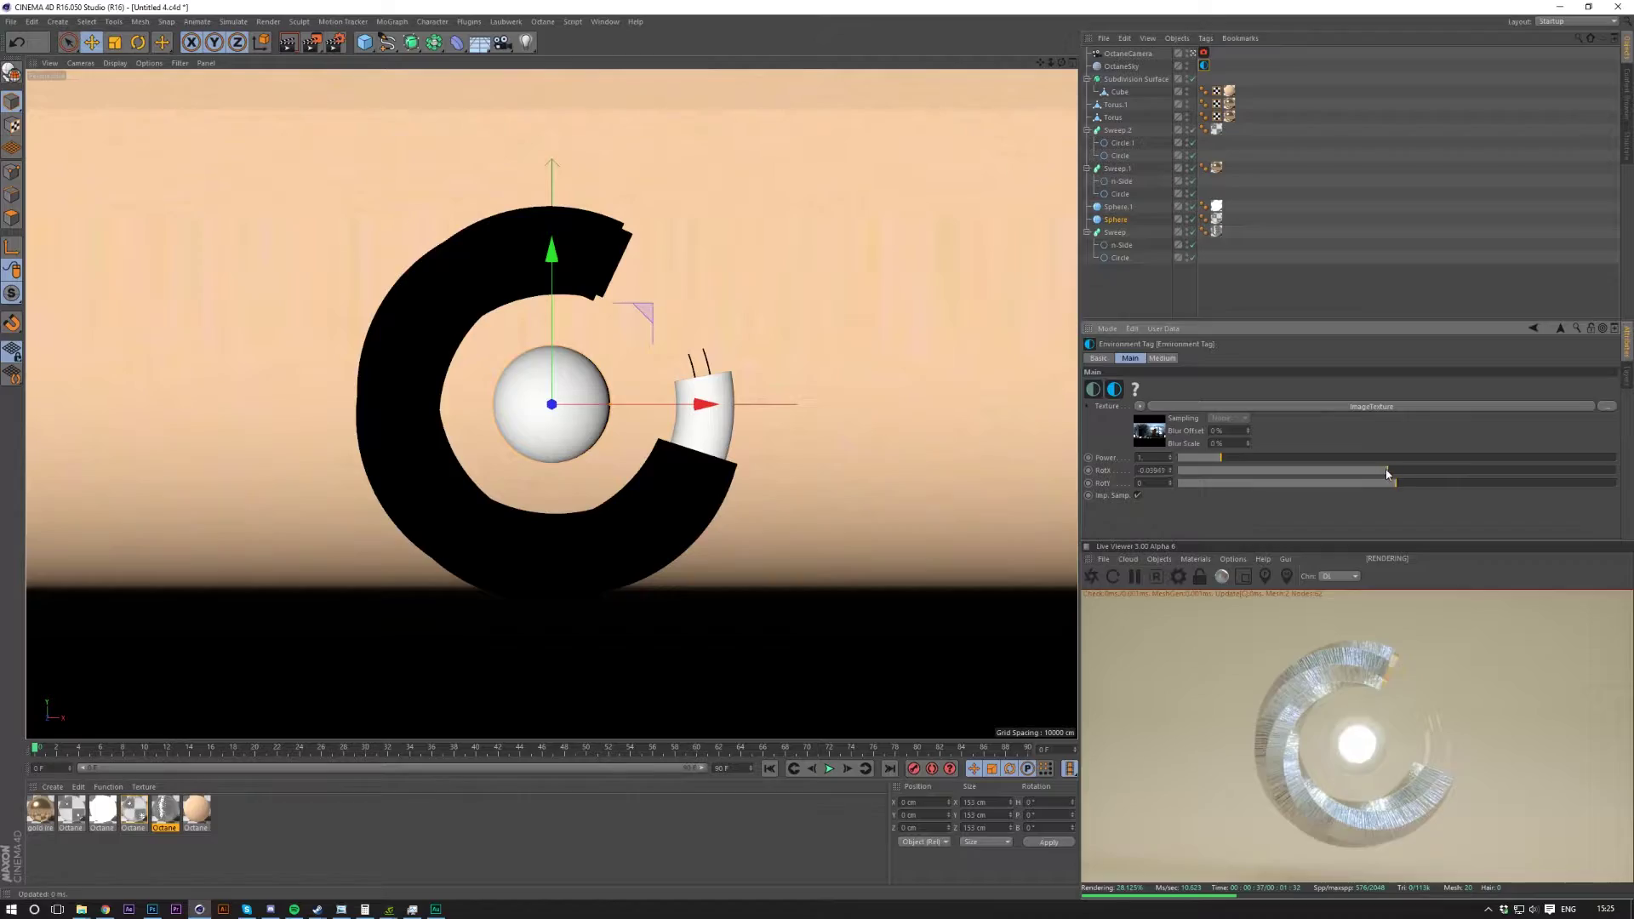
{"action": "left_click_drag", "start_coordinate": [1360, 474], "coordinate": [1417, 484]}
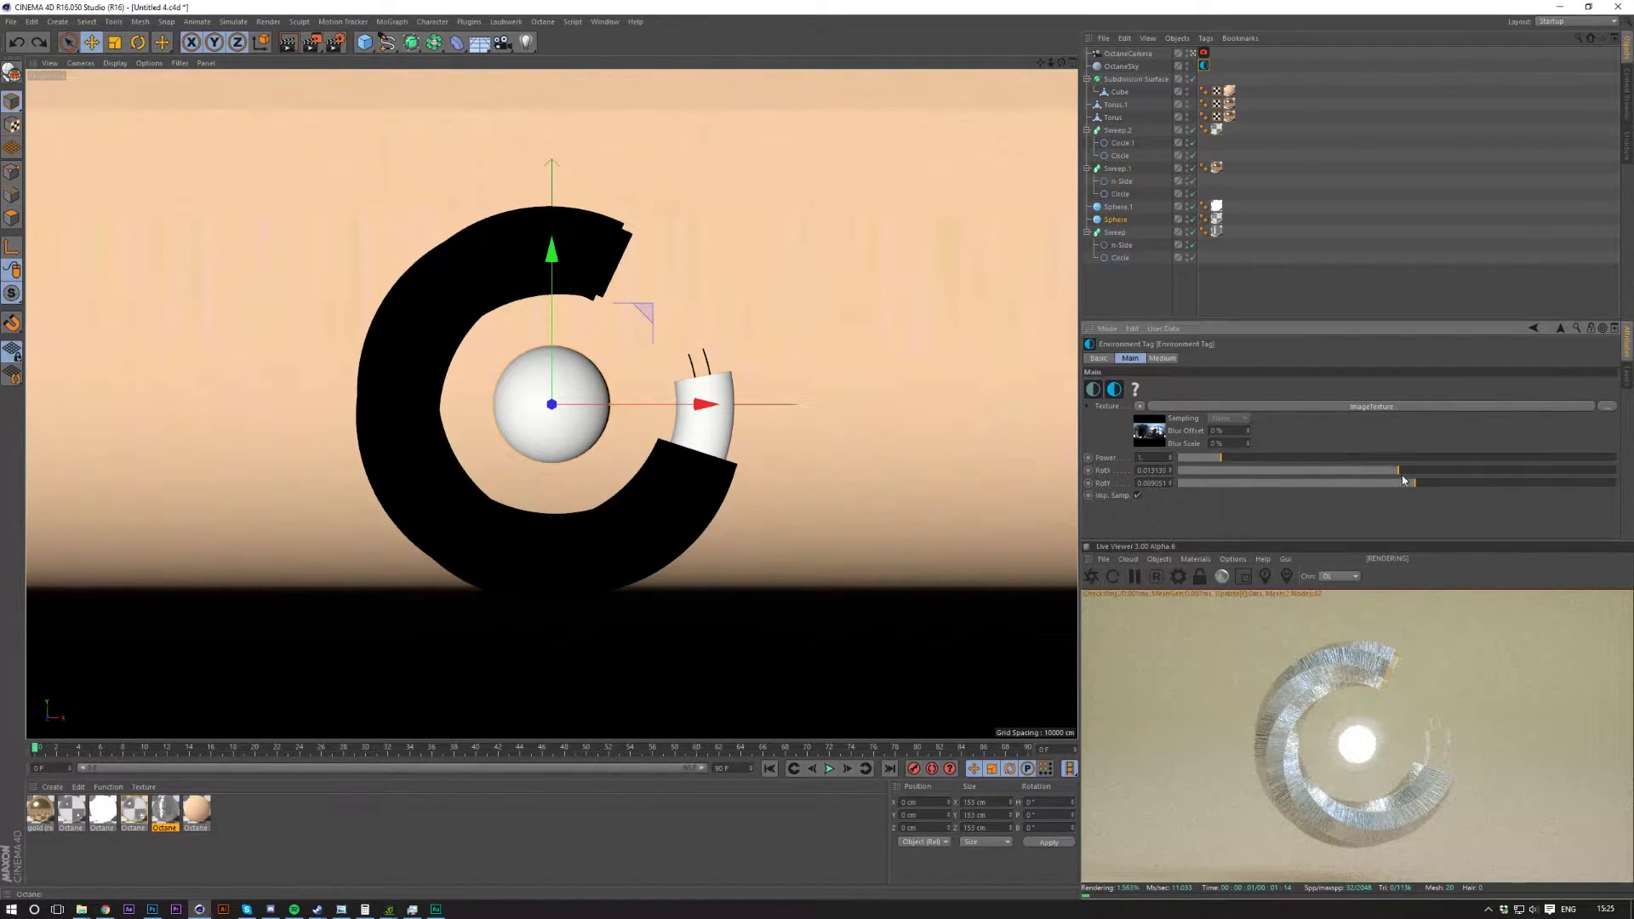
{"action": "left_click_drag", "start_coordinate": [1403, 480], "coordinate": [1400, 483]}
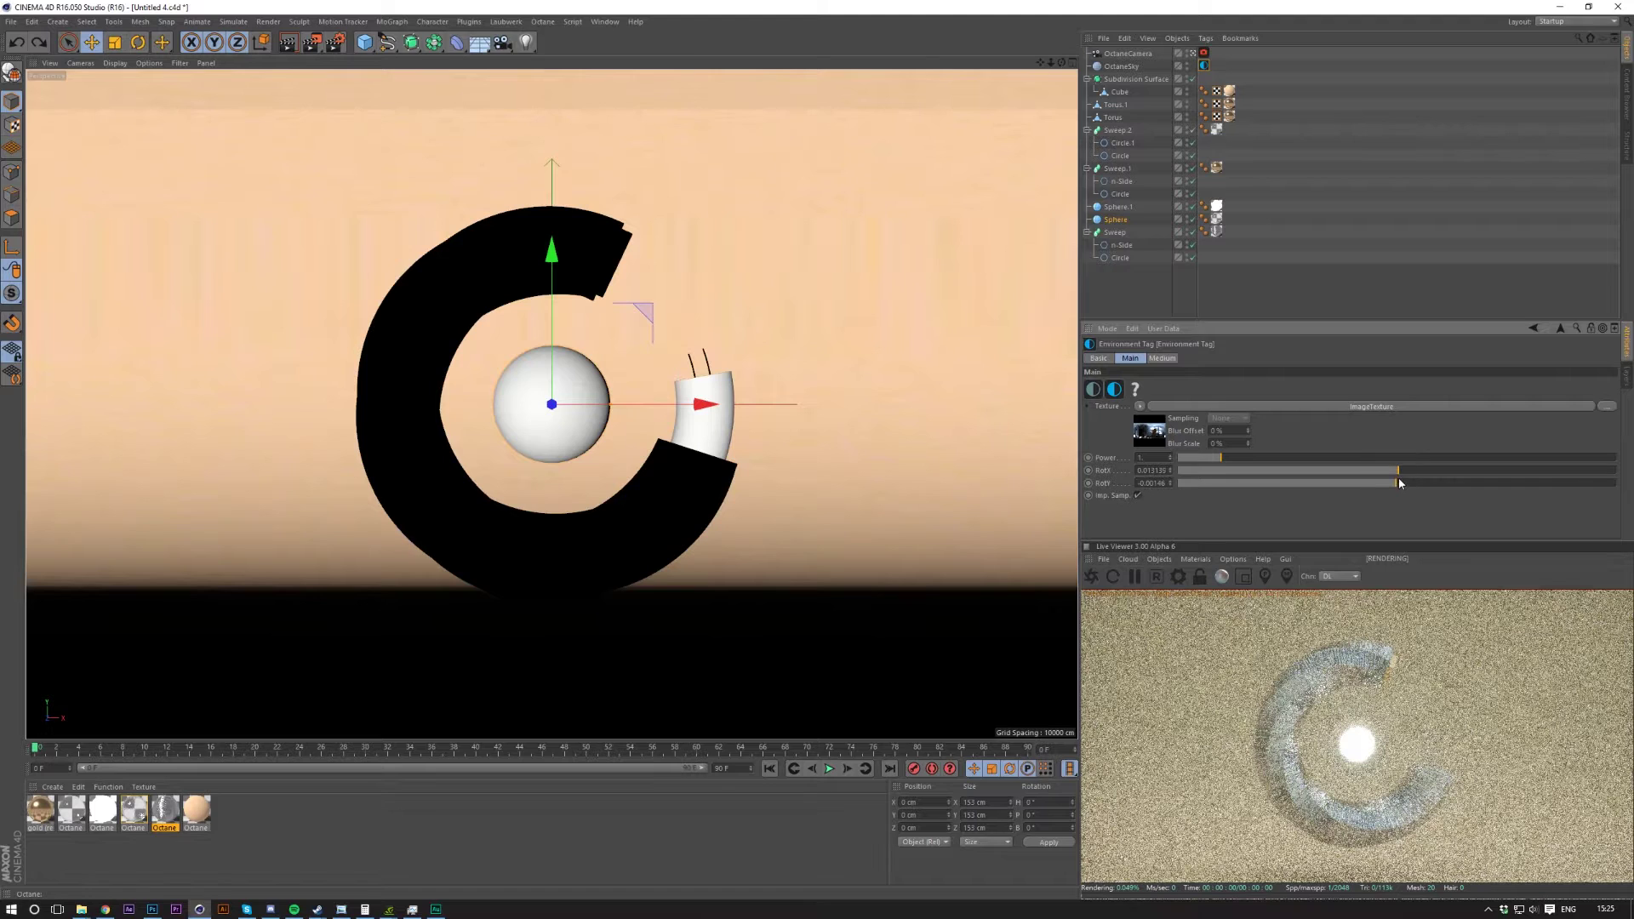
{"action": "double_click", "coordinate": [1154, 482]}
{"action": "type", "text": "0"}
{"action": "key", "text": "Return"}
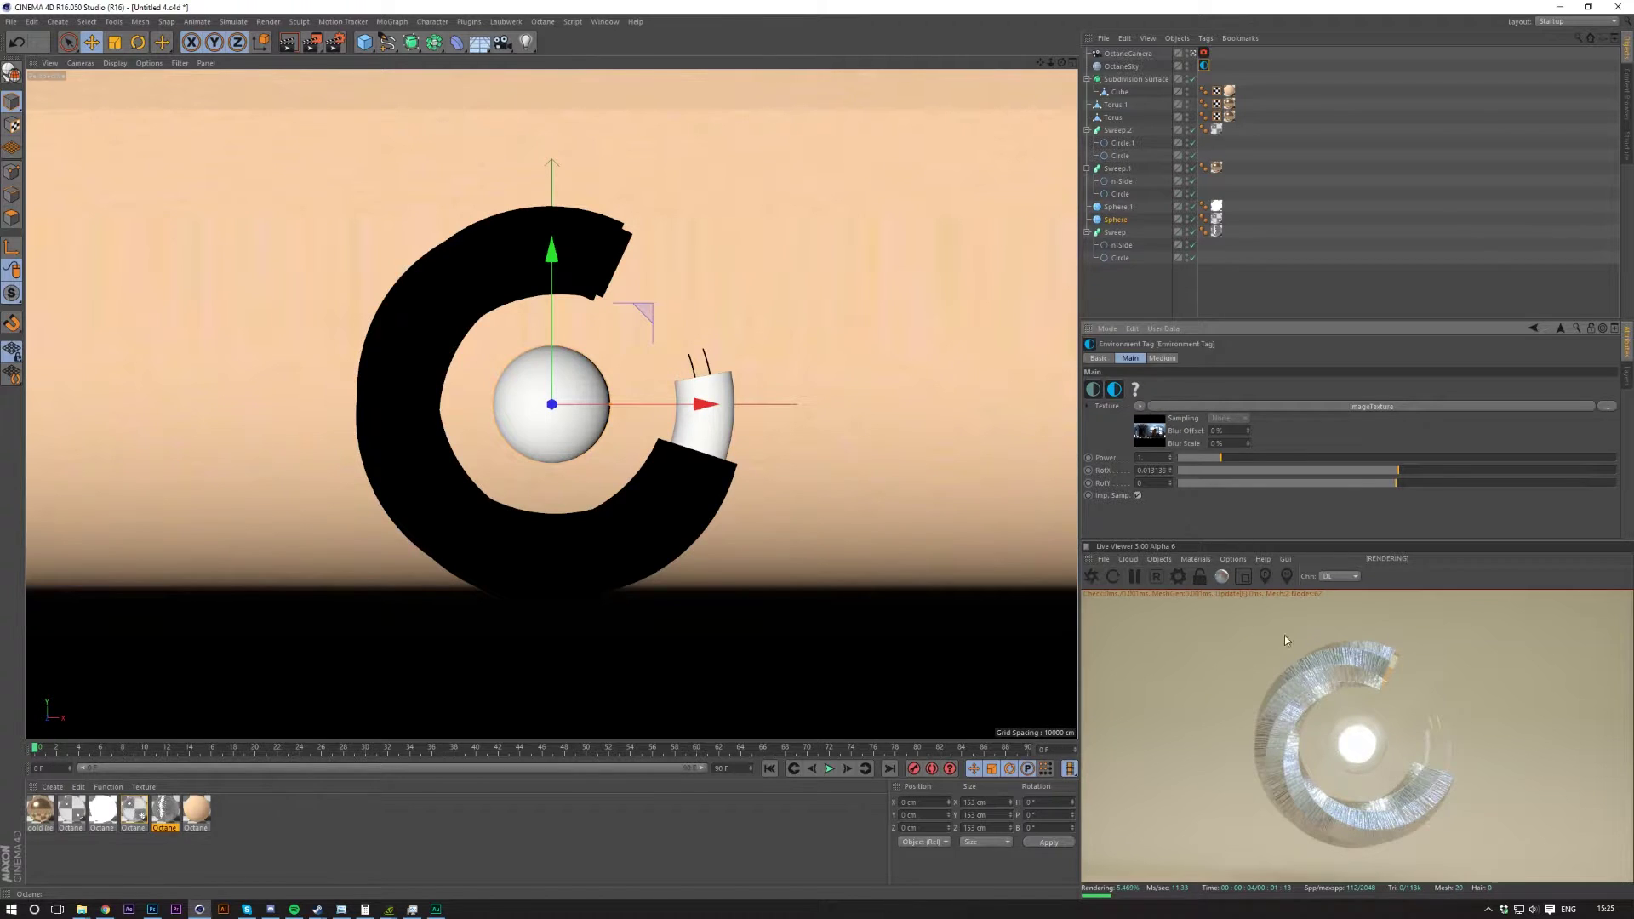
Move the camera farther back from the ring and enable auto focus in its thin lens settings.
{"action": "left_click_drag", "start_coordinate": [1051, 63], "coordinate": [1054, 68]}
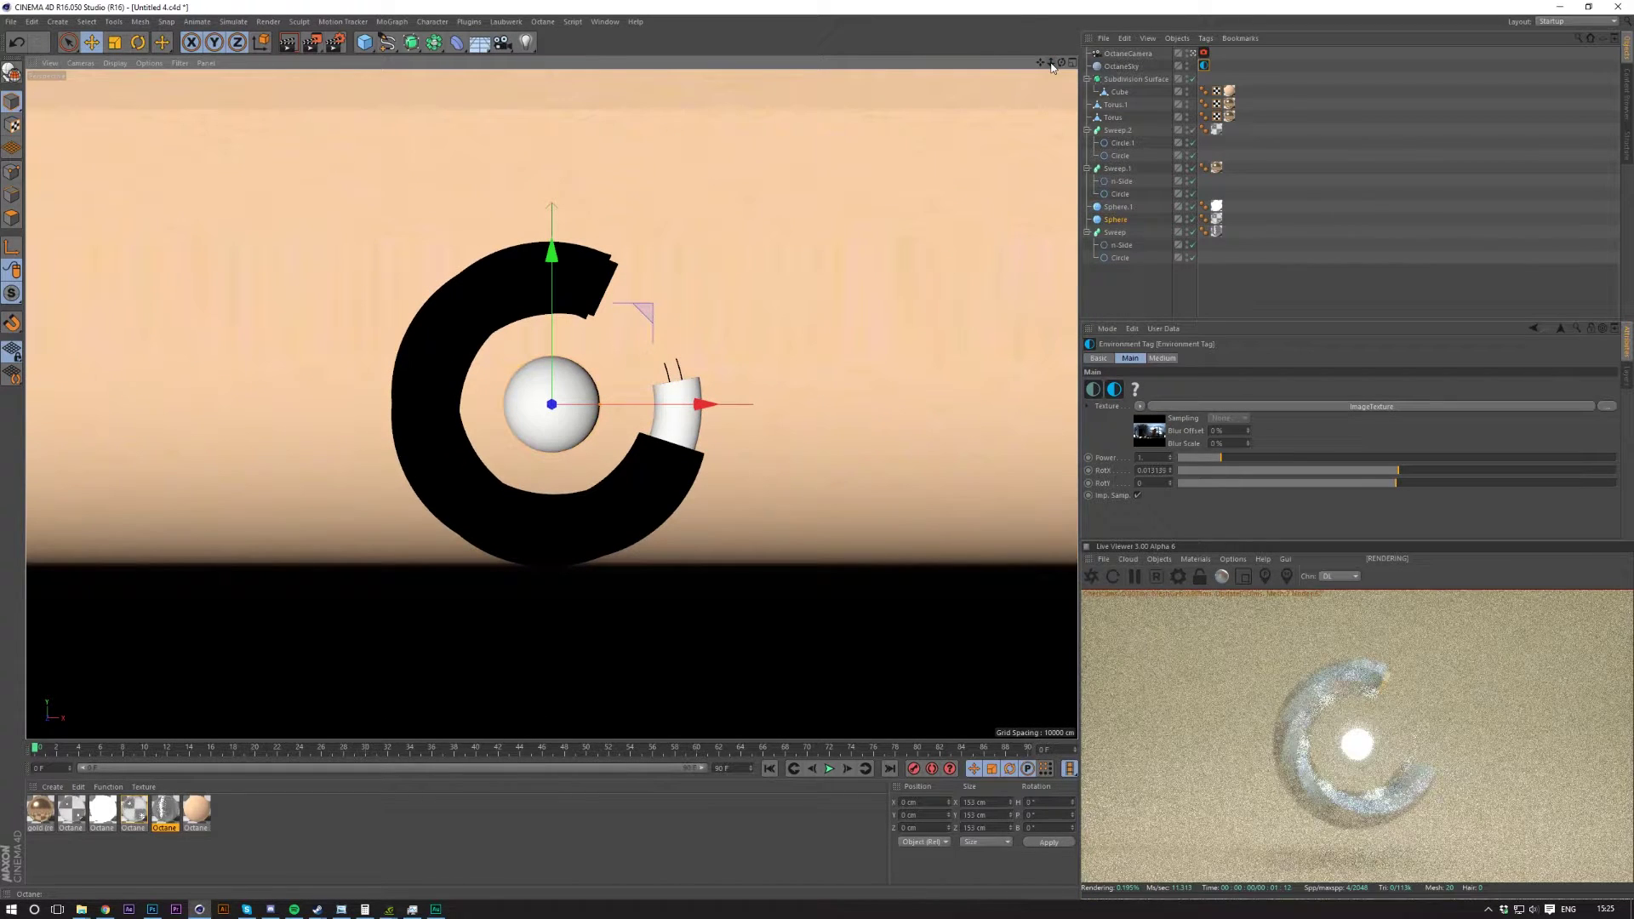
{"action": "left_click", "coordinate": [1204, 54]}
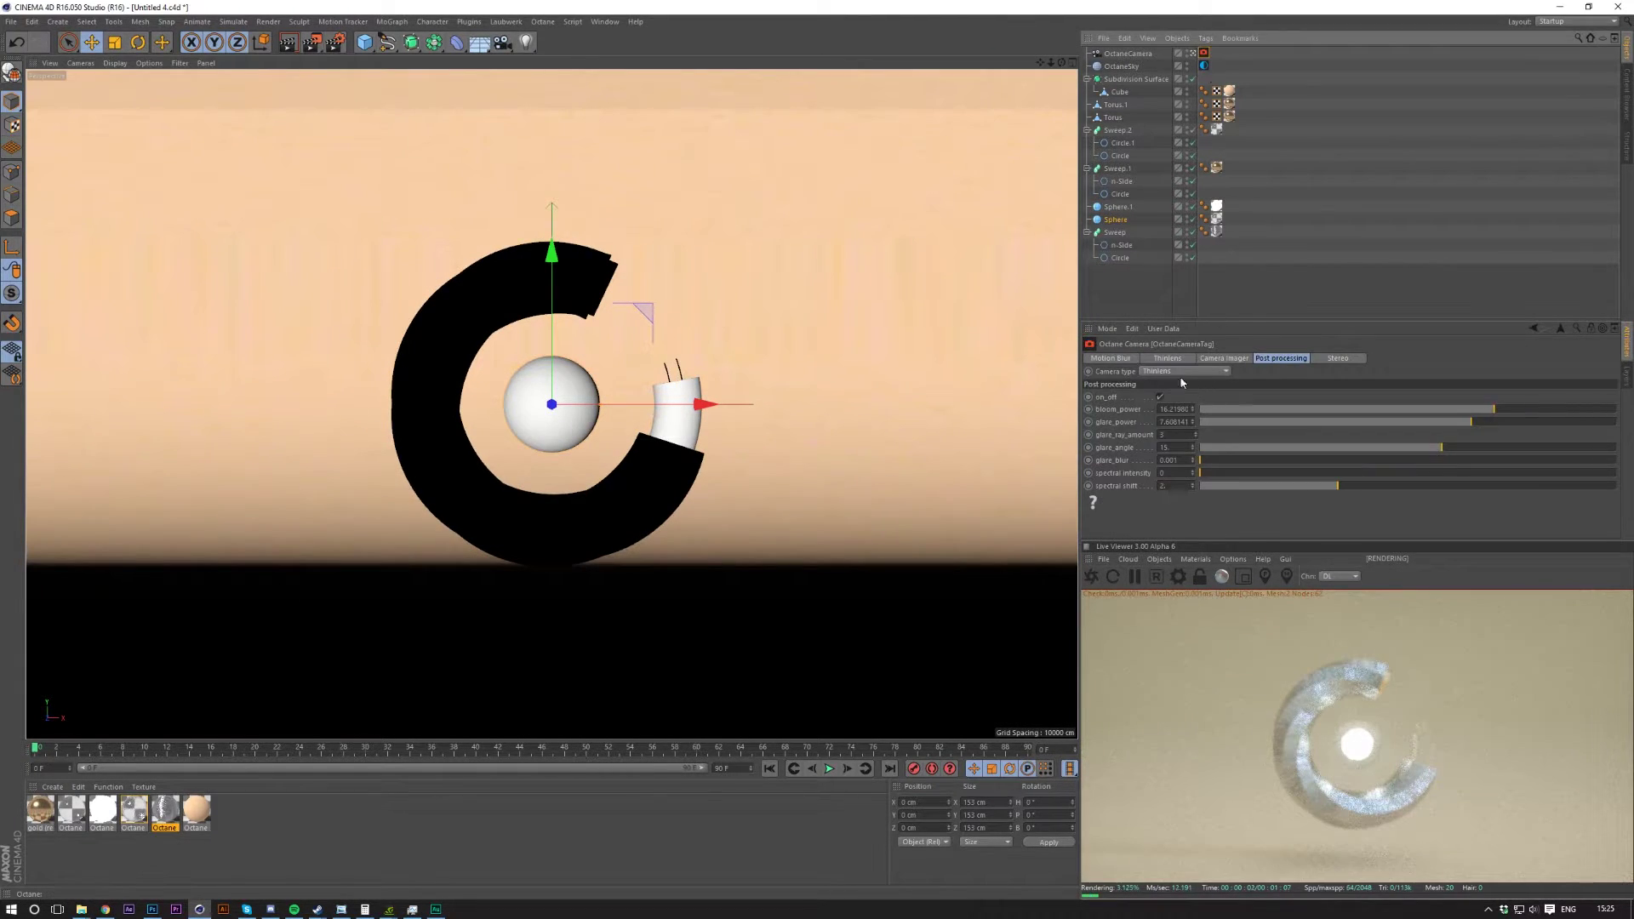
{"action": "left_click", "coordinate": [1172, 358]}
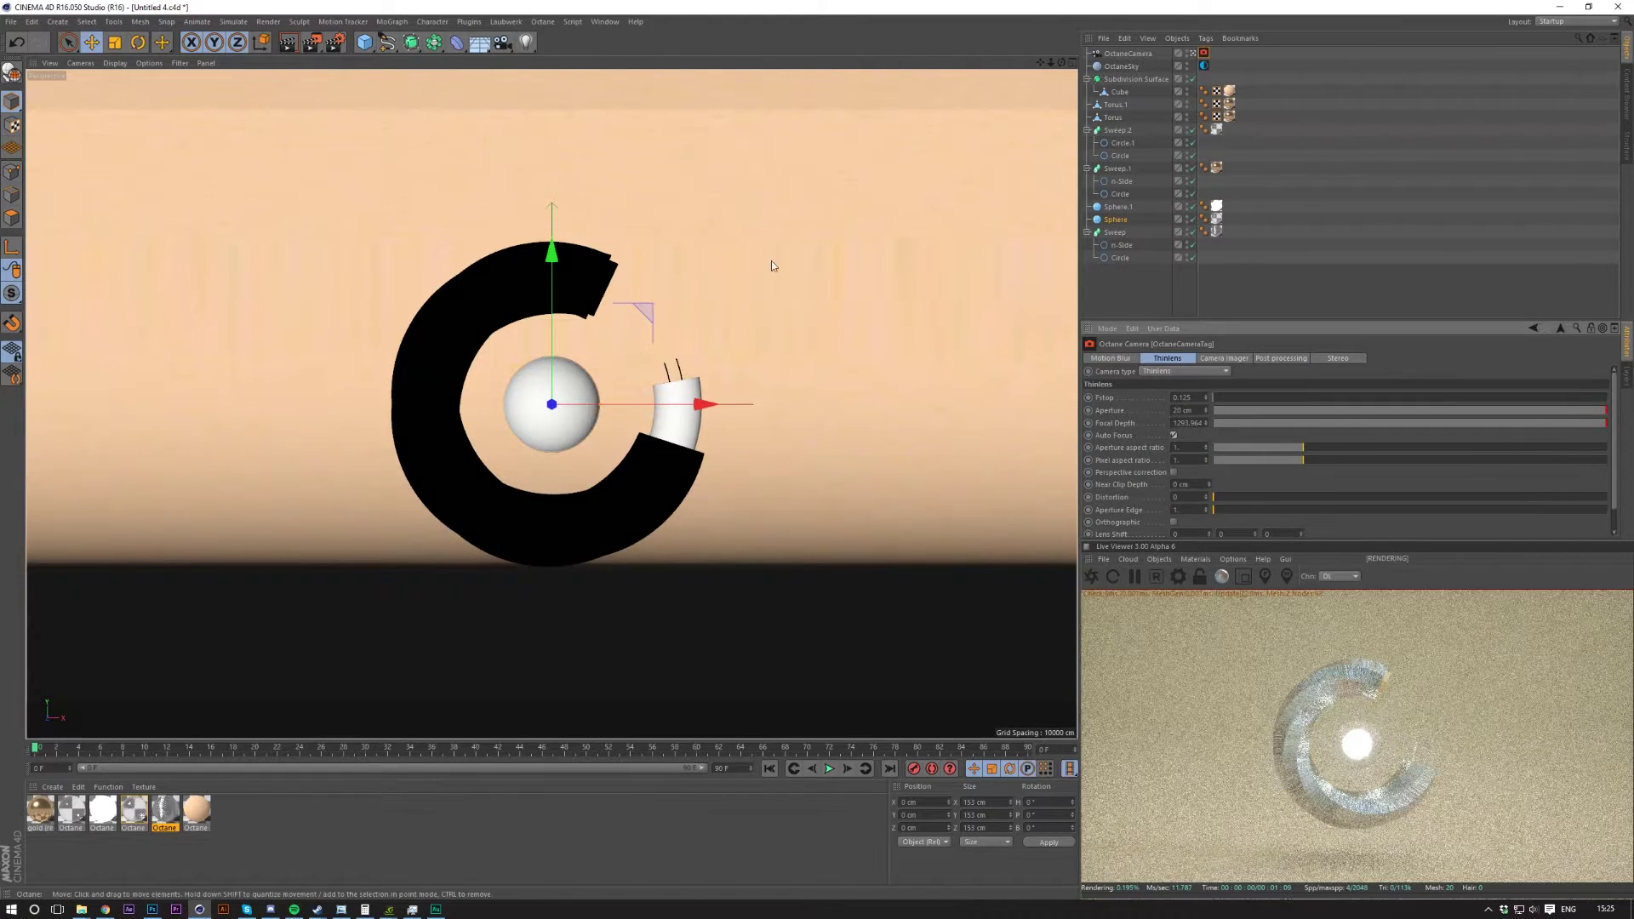
Switch the Octane render kernel to Pathtracing and set its max samples to 2048.
{"action": "left_click", "coordinate": [542, 22]}
{"action": "left_click", "coordinate": [545, 73]}
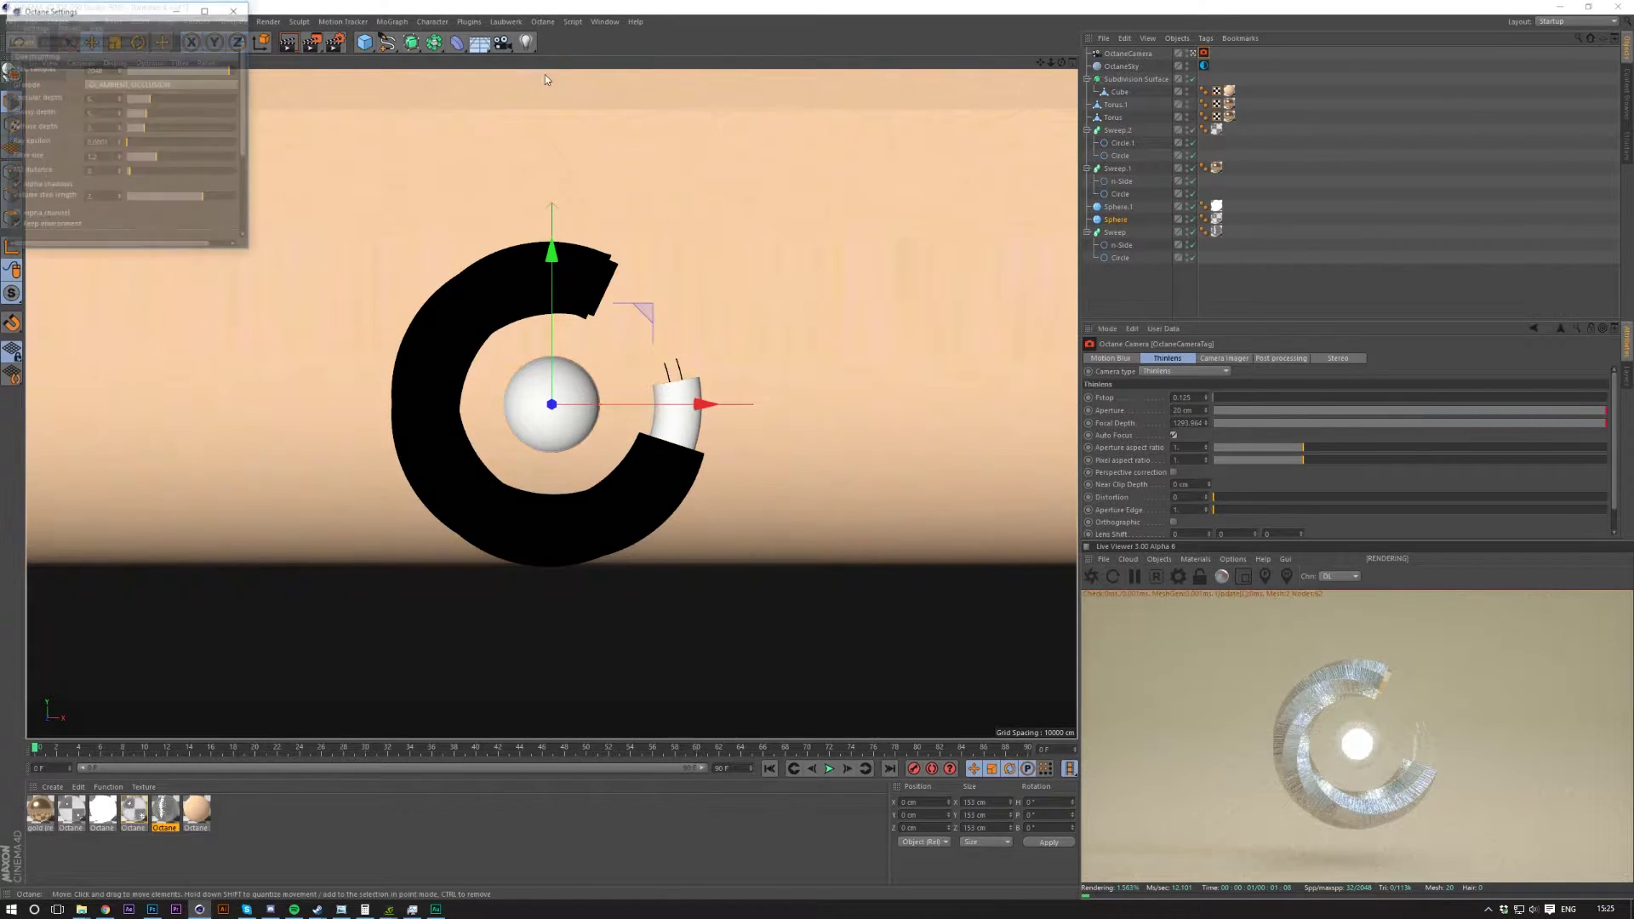
{"action": "left_click", "coordinate": [64, 55]}
{"action": "left_click", "coordinate": [59, 69]}
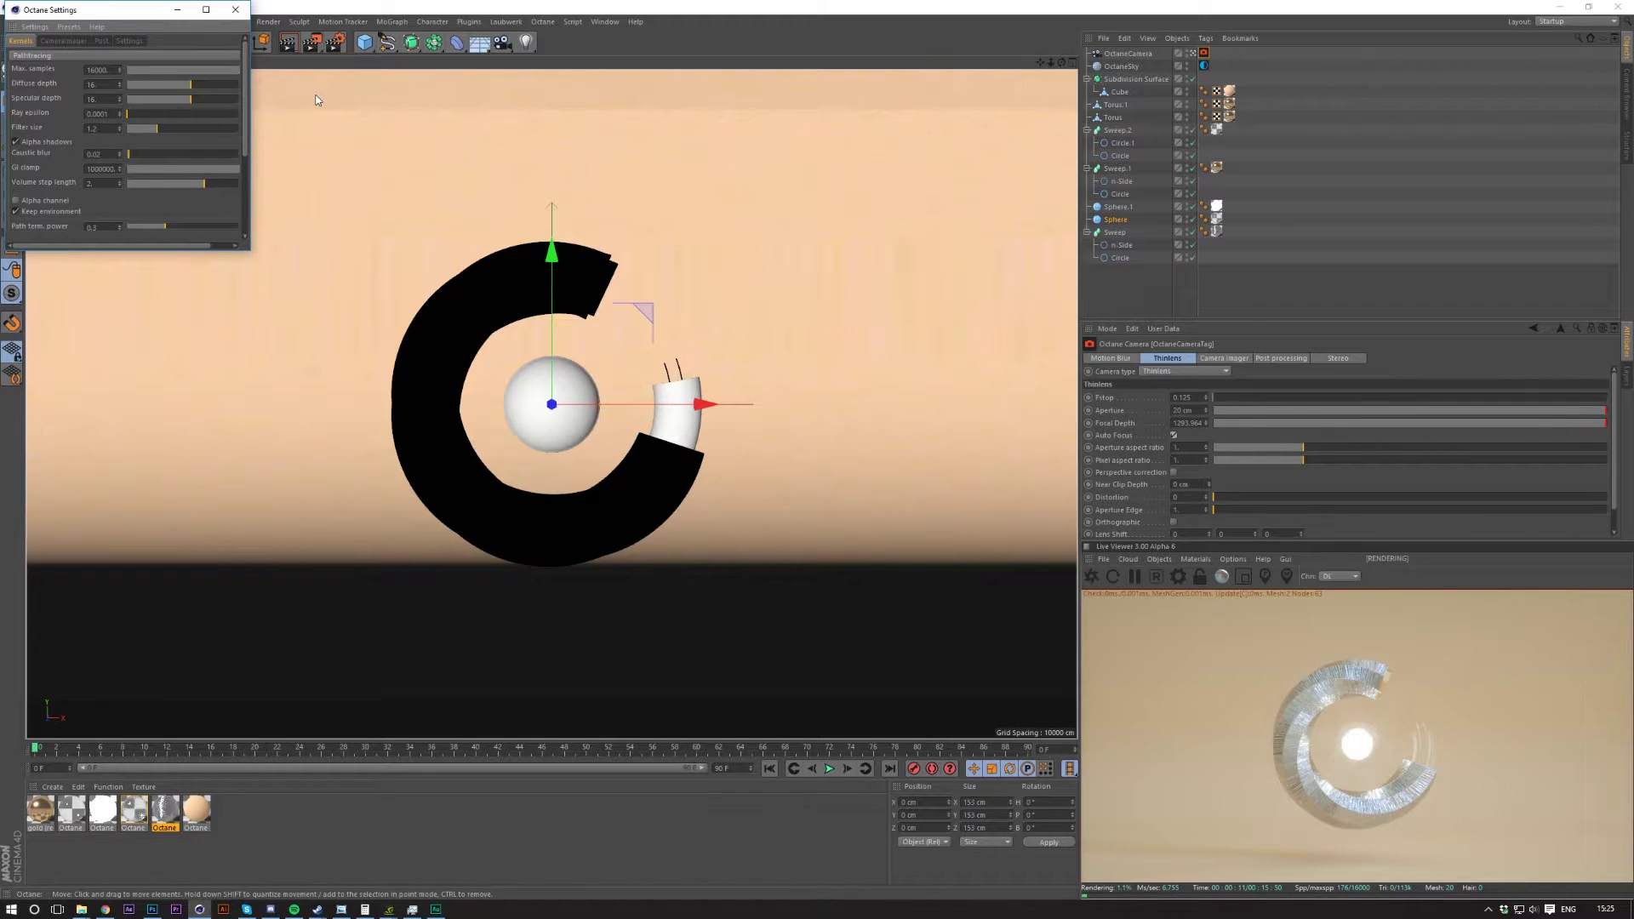
{"action": "left_click", "coordinate": [98, 70]}
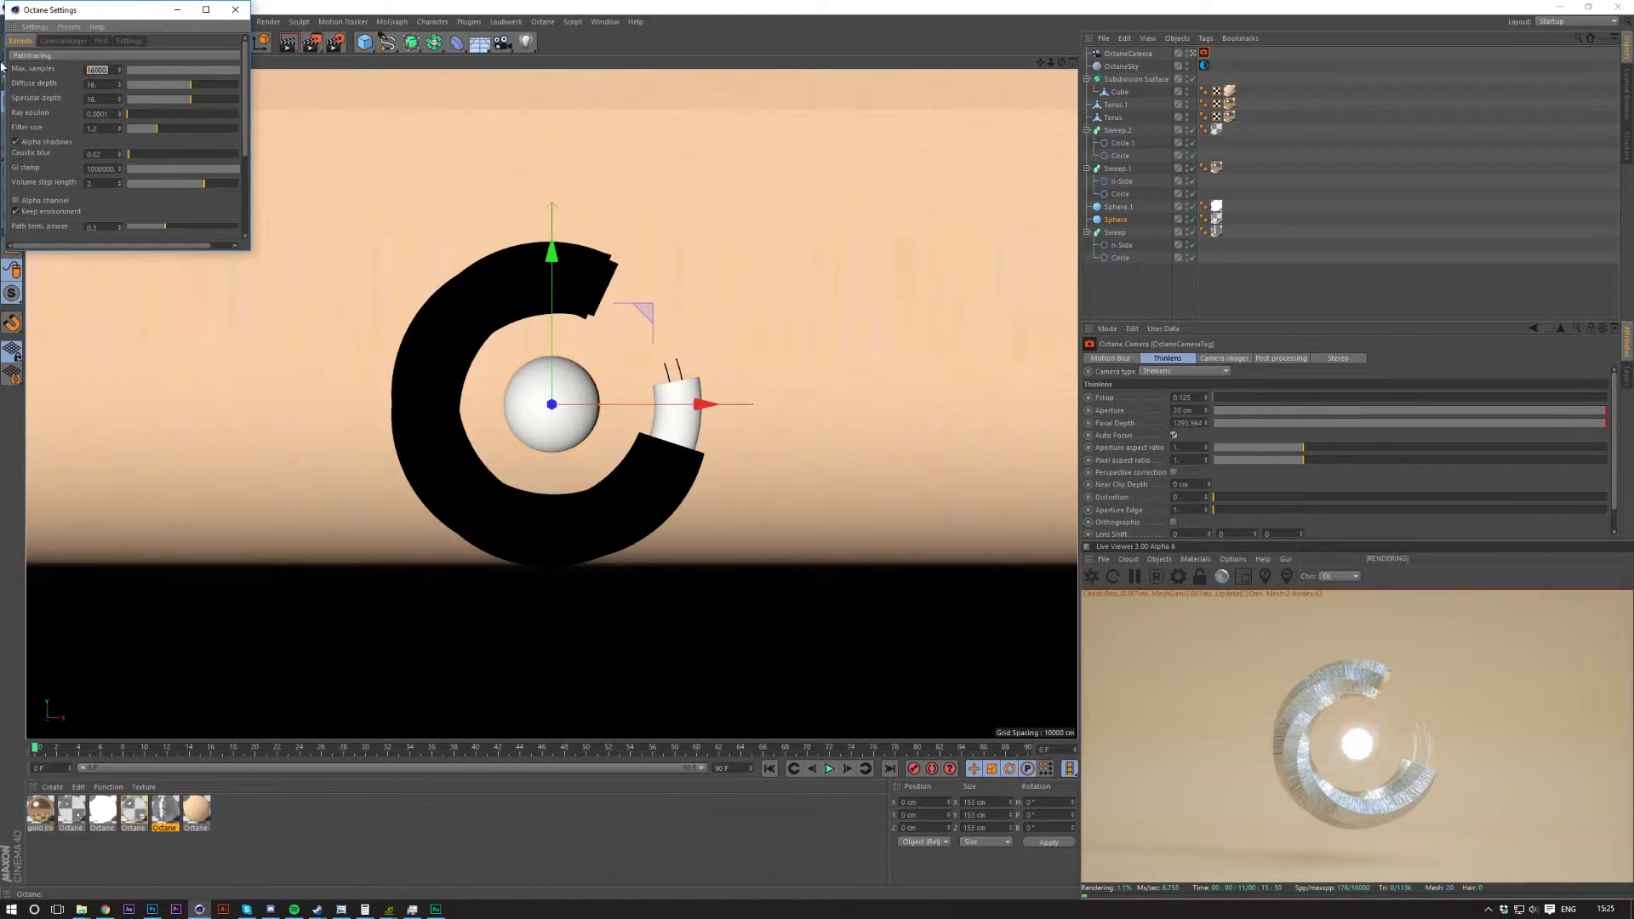
{"action": "type", "text": "120"}
{"action": "type", "text": "8"}
{"action": "key", "text": "Return"}
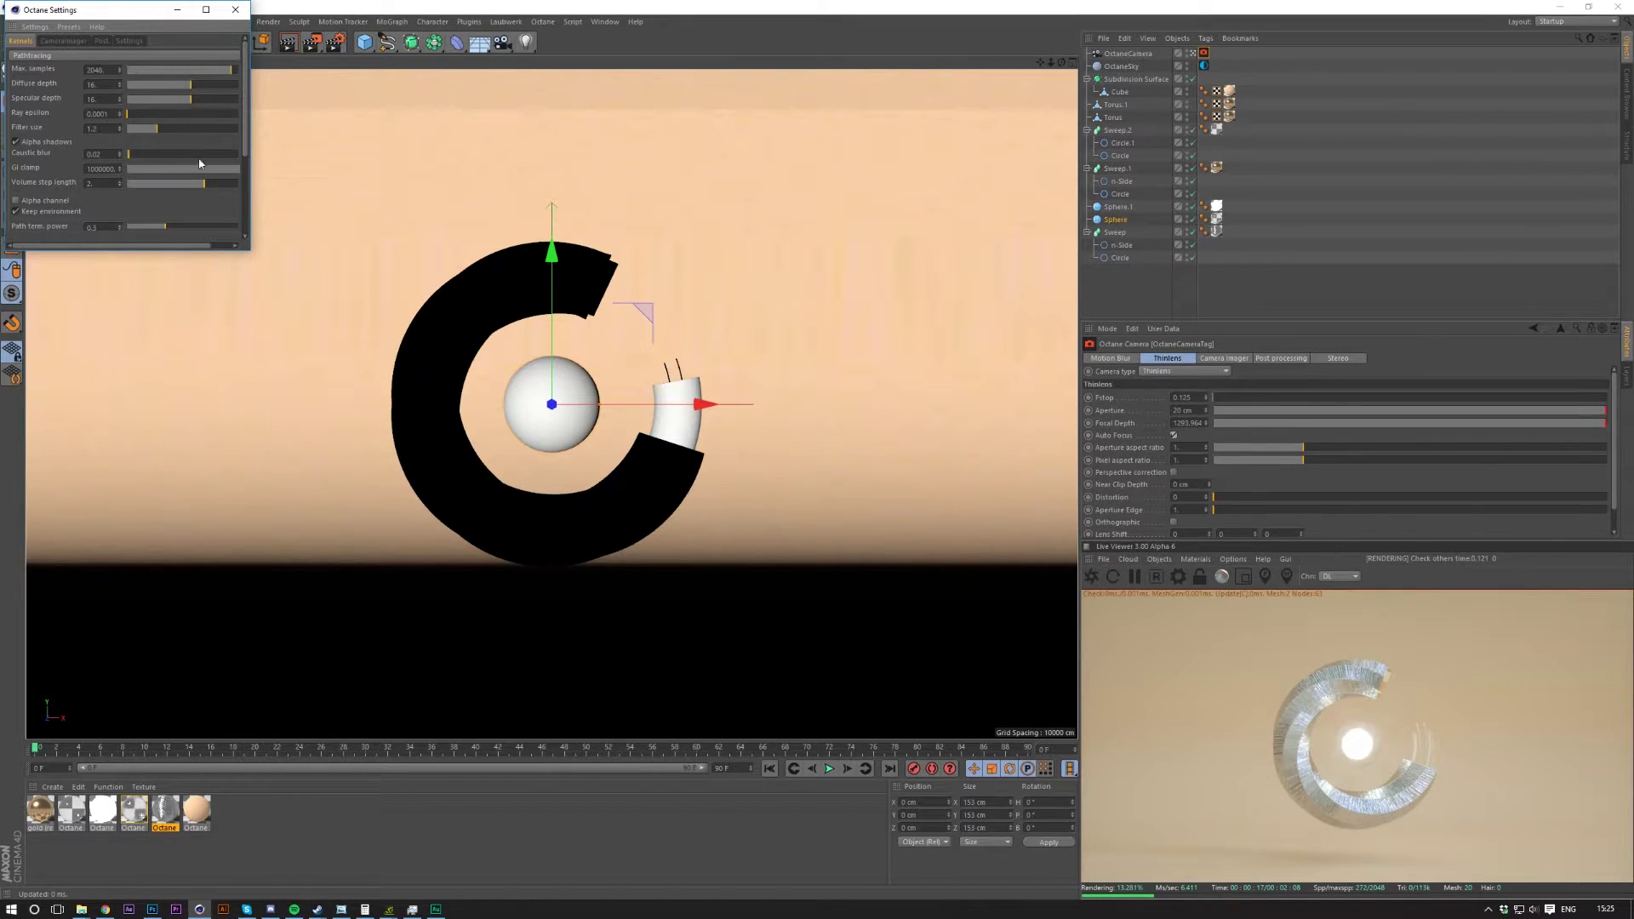
Set the pathtracing kernel's diffuse depth and specular depth to 10, and close the Octane settings.
{"action": "left_click_drag", "start_coordinate": [251, 255], "coordinate": [326, 314]}
{"action": "double_click", "coordinate": [101, 83]}
{"action": "type", "text": "10"}
{"action": "key", "text": "Tab"}
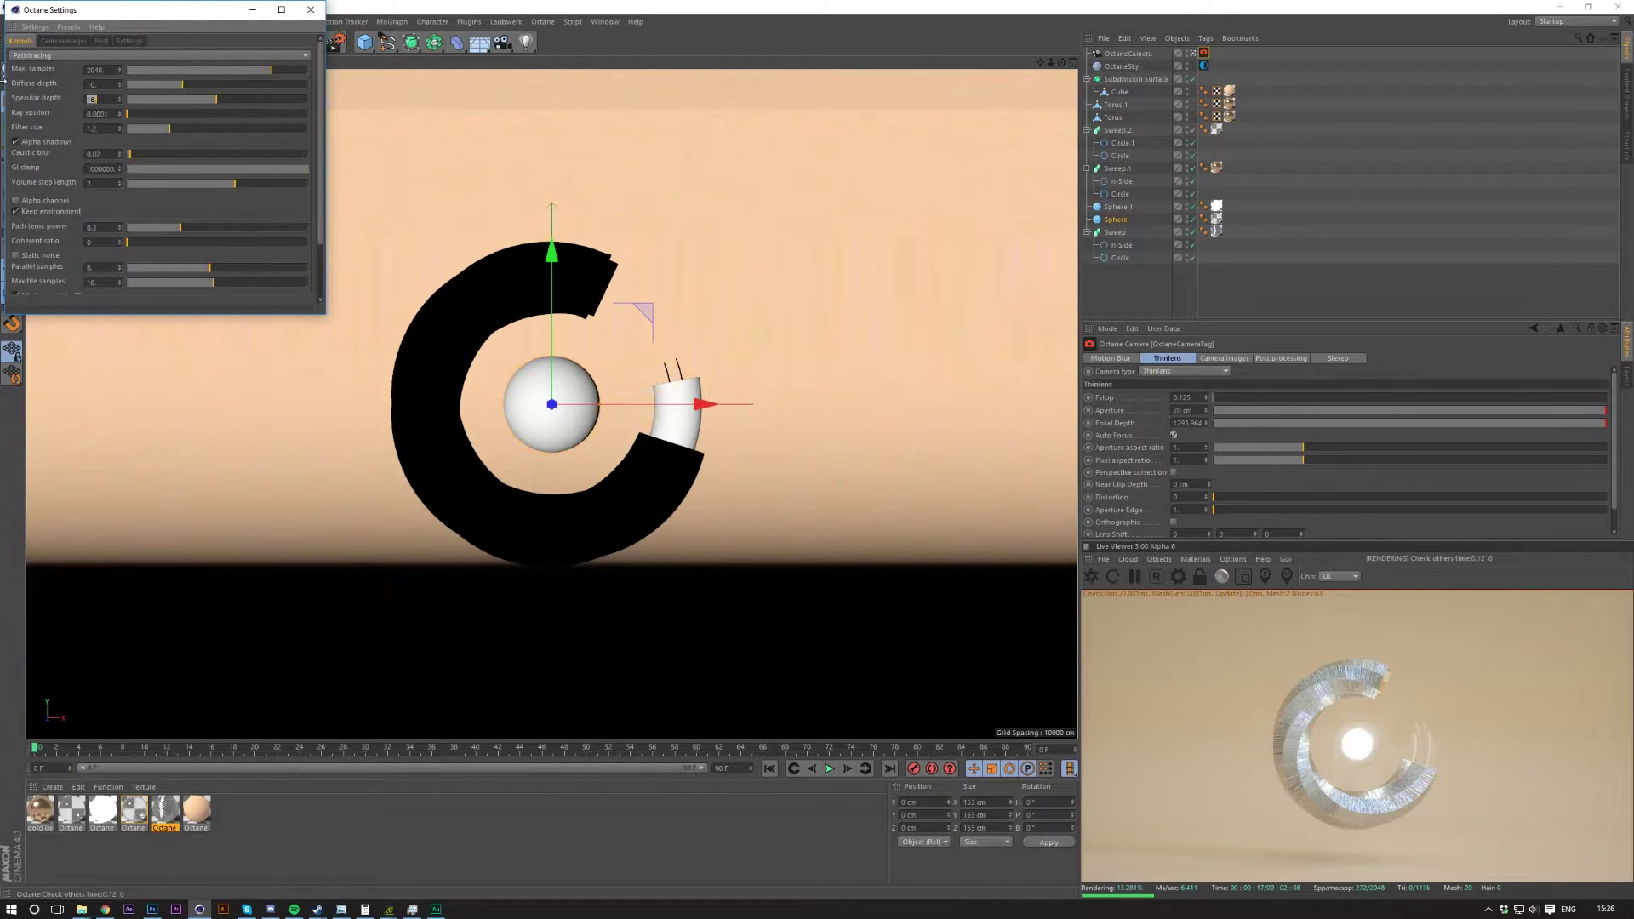
{"action": "type", "text": "10"}
{"action": "key", "text": "Return"}
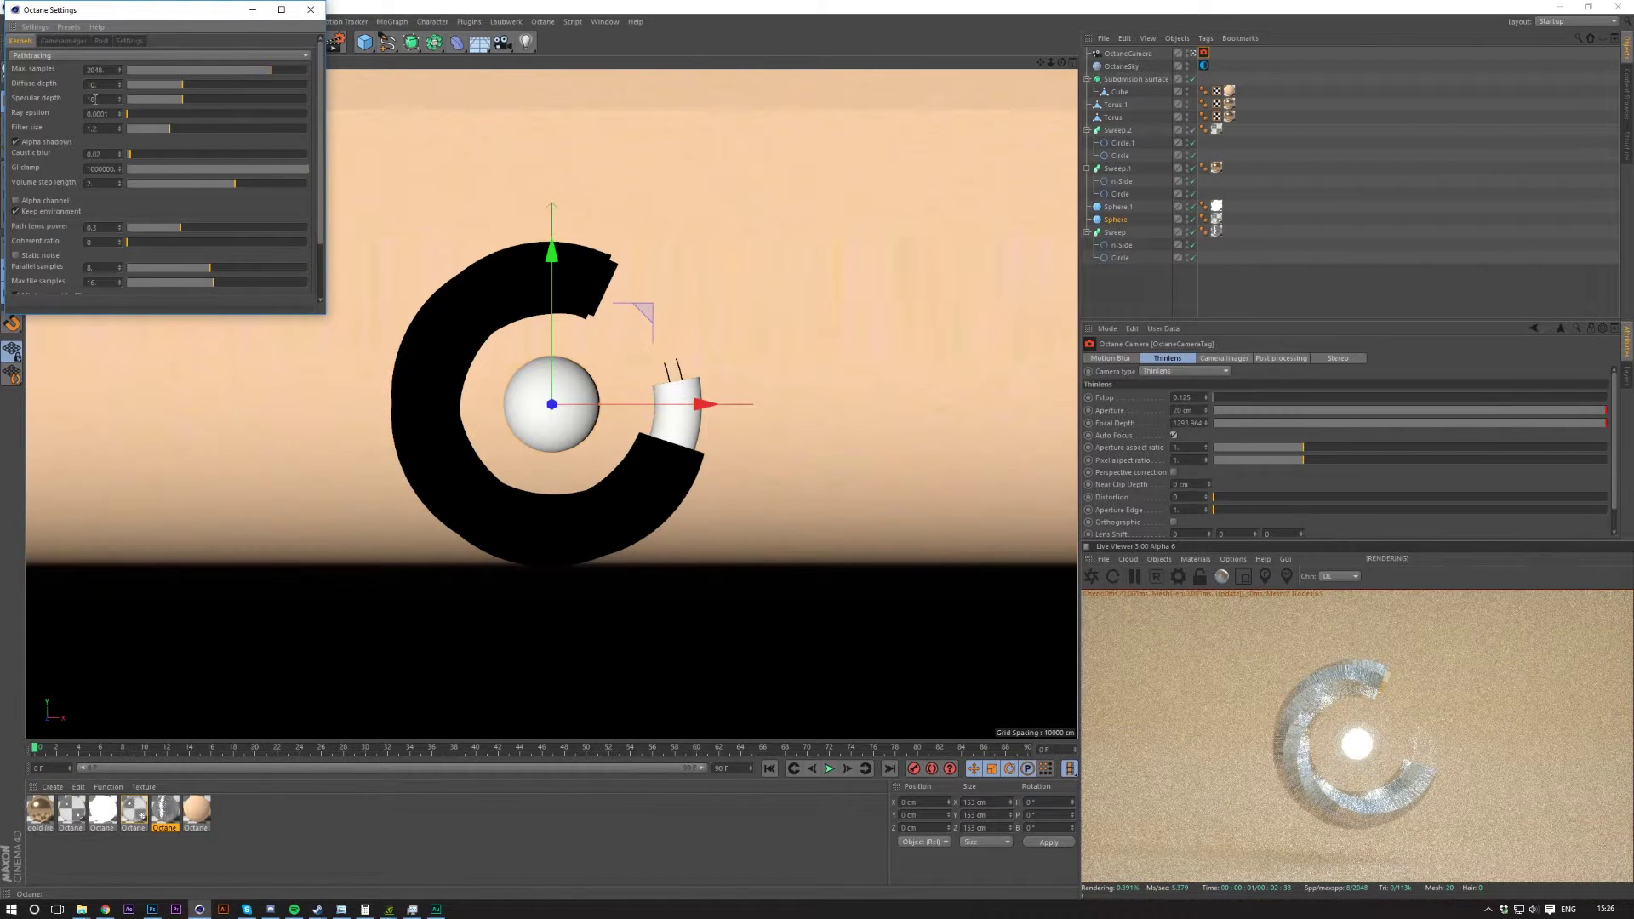
{"action": "left_click_drag", "start_coordinate": [149, 15], "coordinate": [310, 125]}
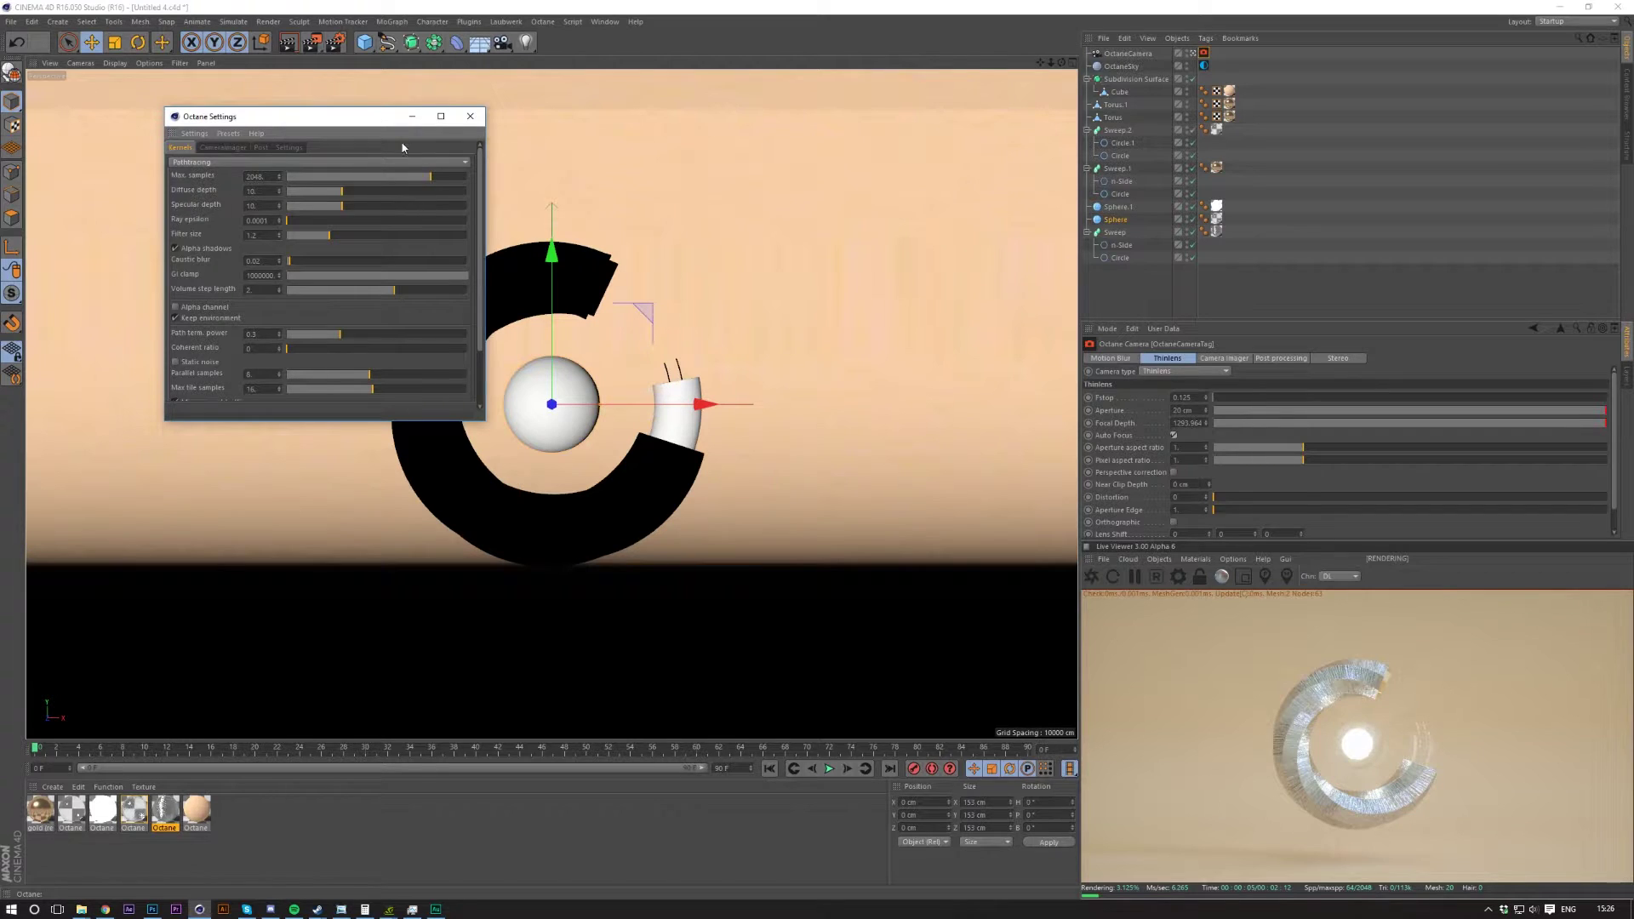
{"action": "left_click", "coordinate": [479, 120]}
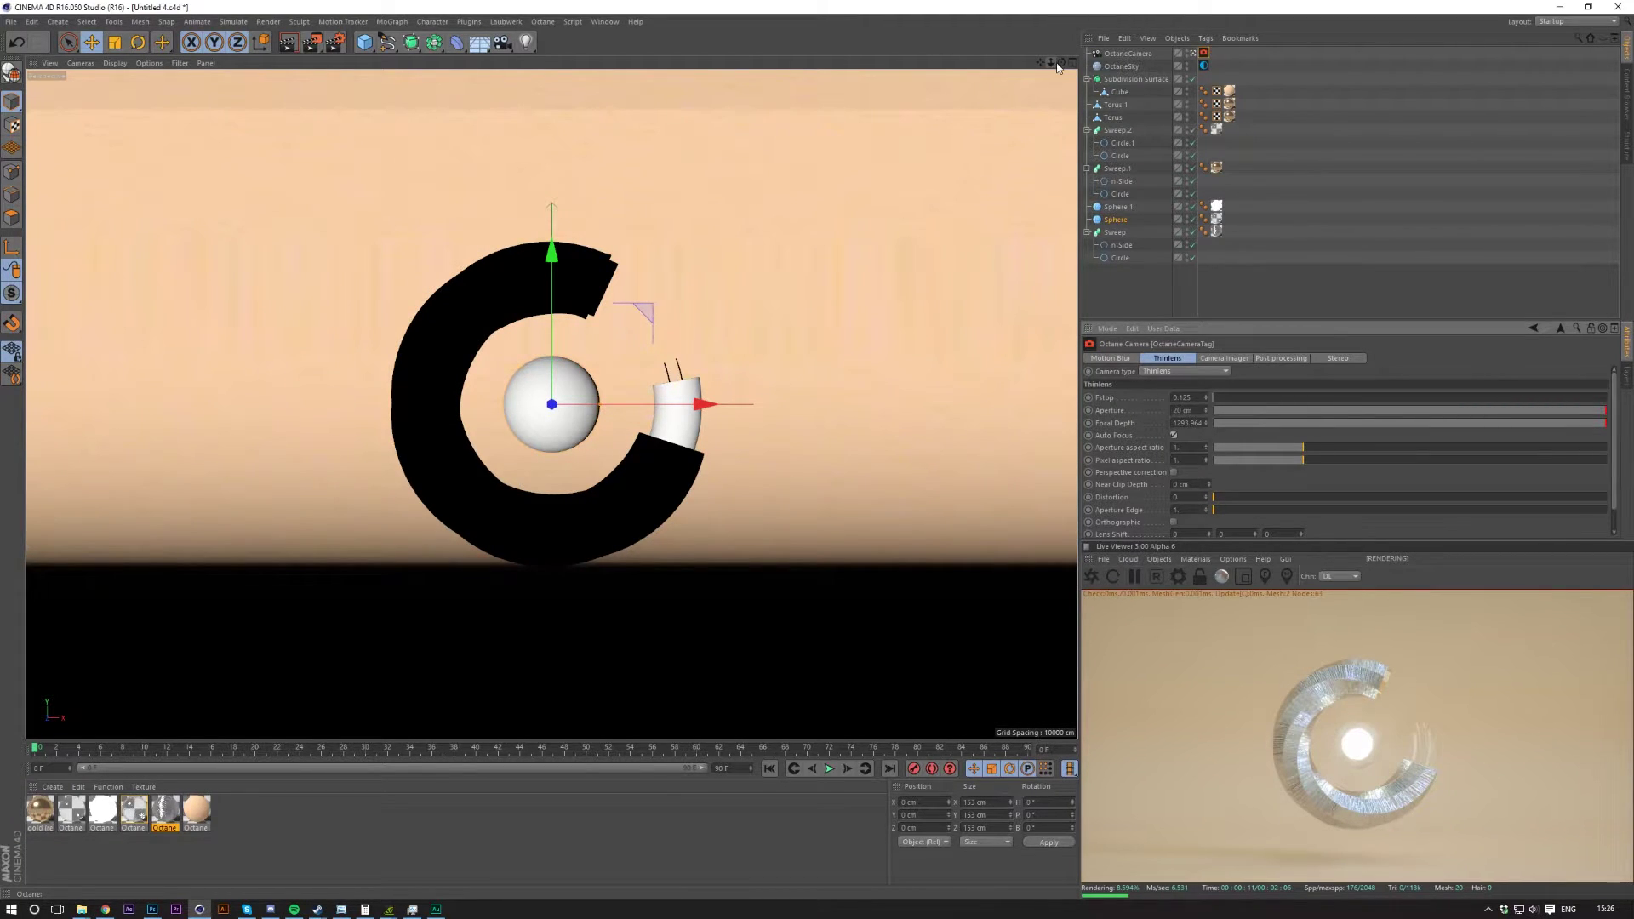
{"action": "left_click", "coordinate": [543, 22]}
{"action": "left_click", "coordinate": [566, 66]}
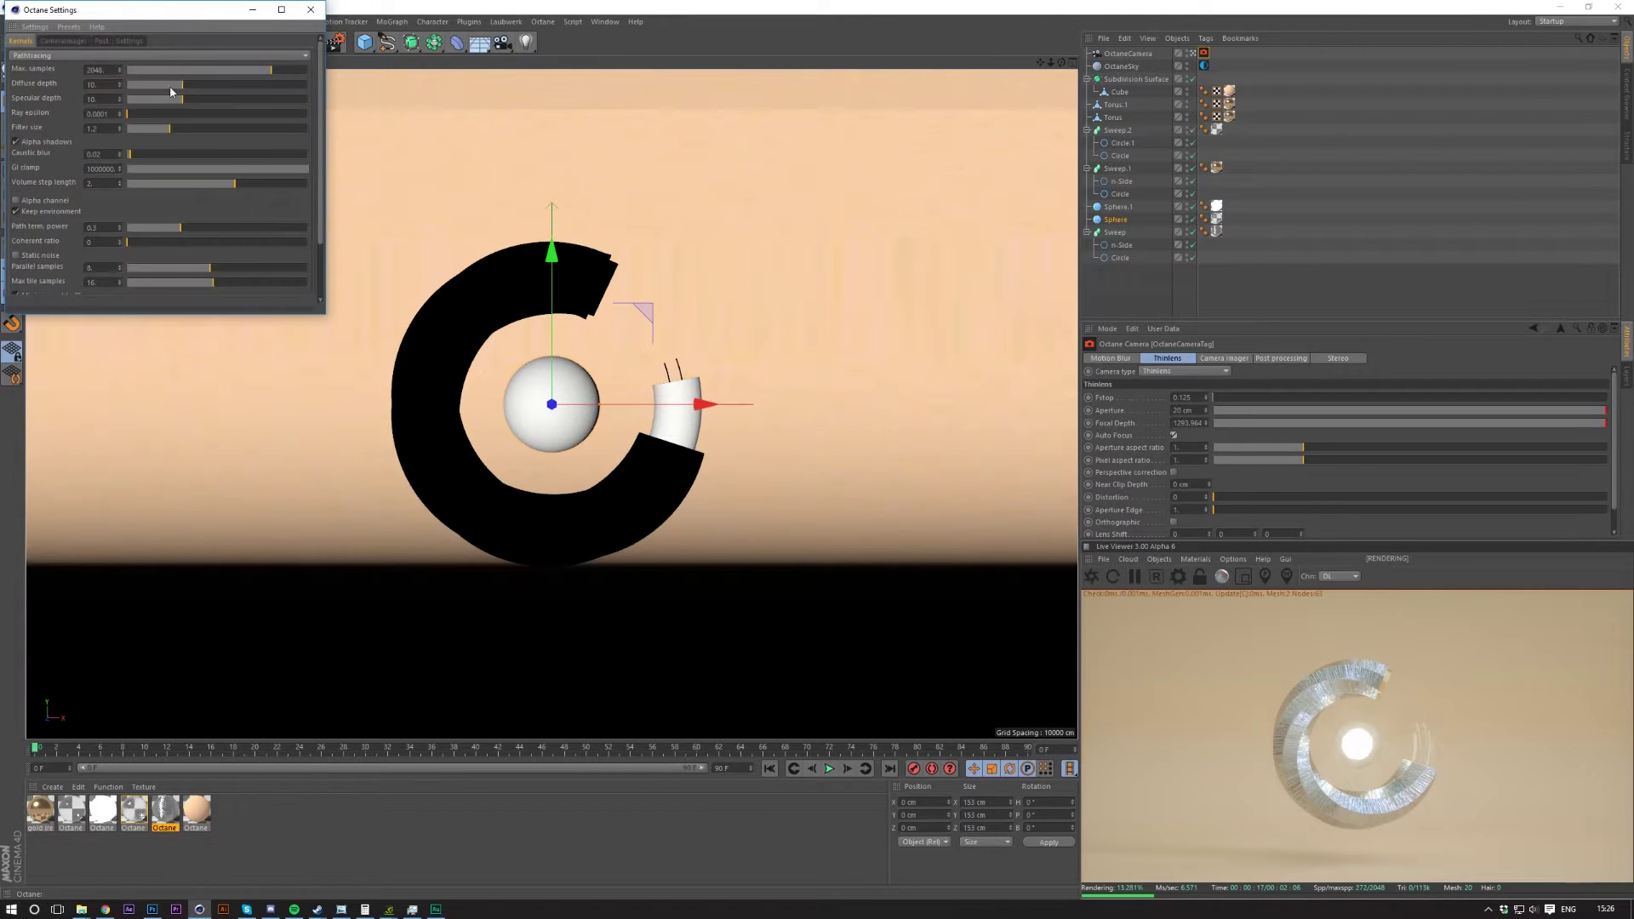
{"action": "left_click", "coordinate": [309, 11]}
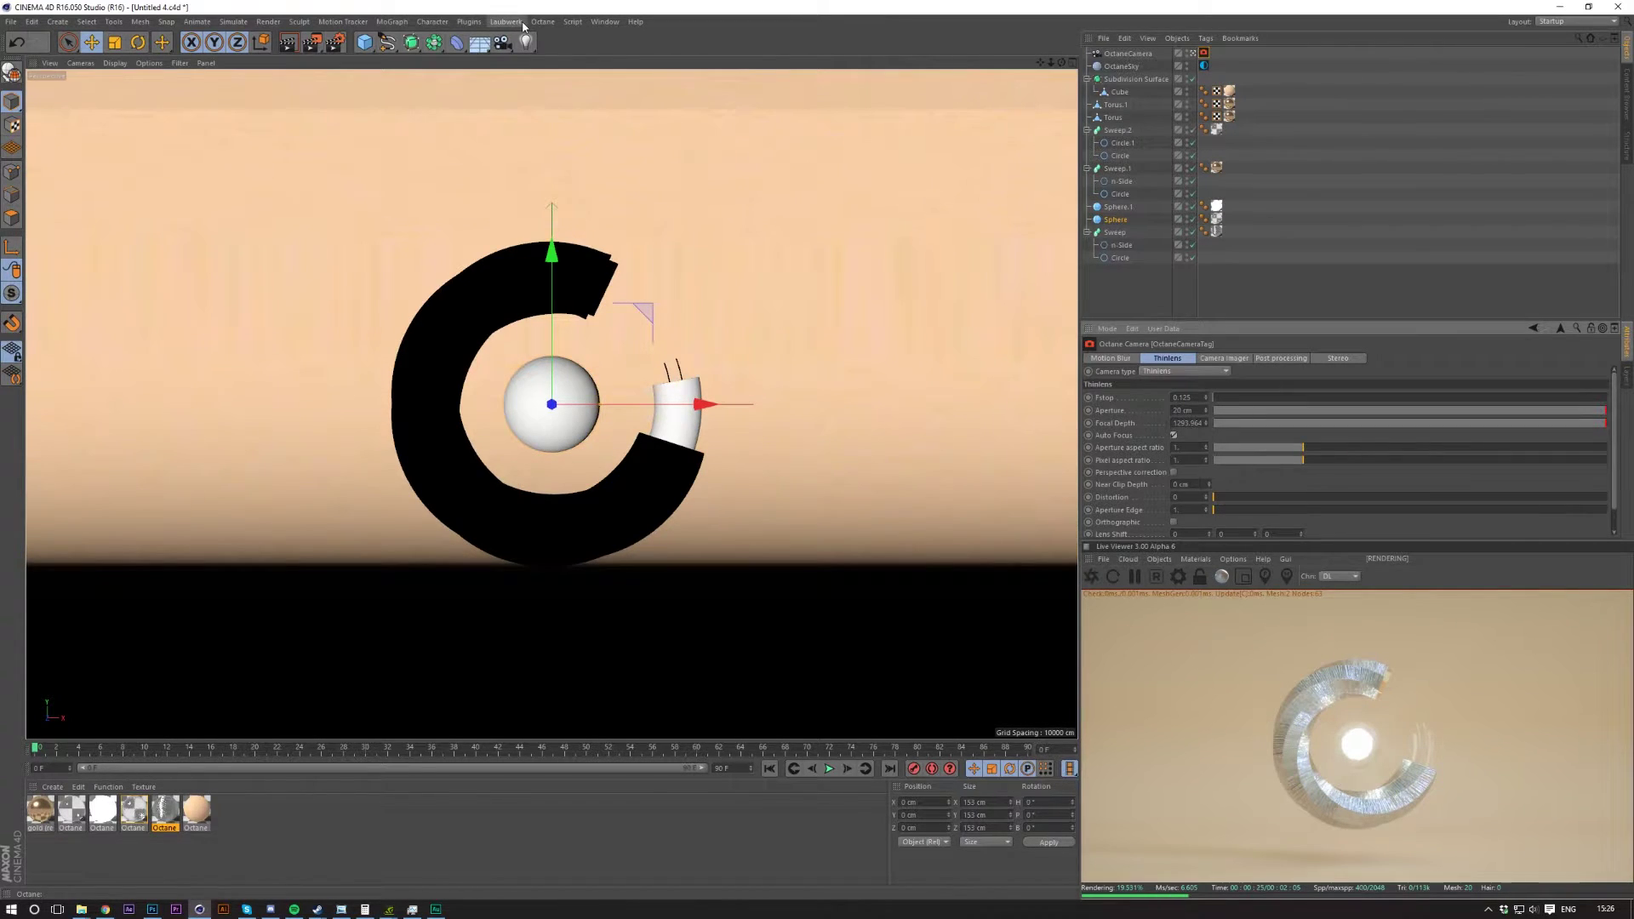
Add an Octane area light to the scene and set its area shape to Sphere.
{"action": "left_click", "coordinate": [1159, 559]}
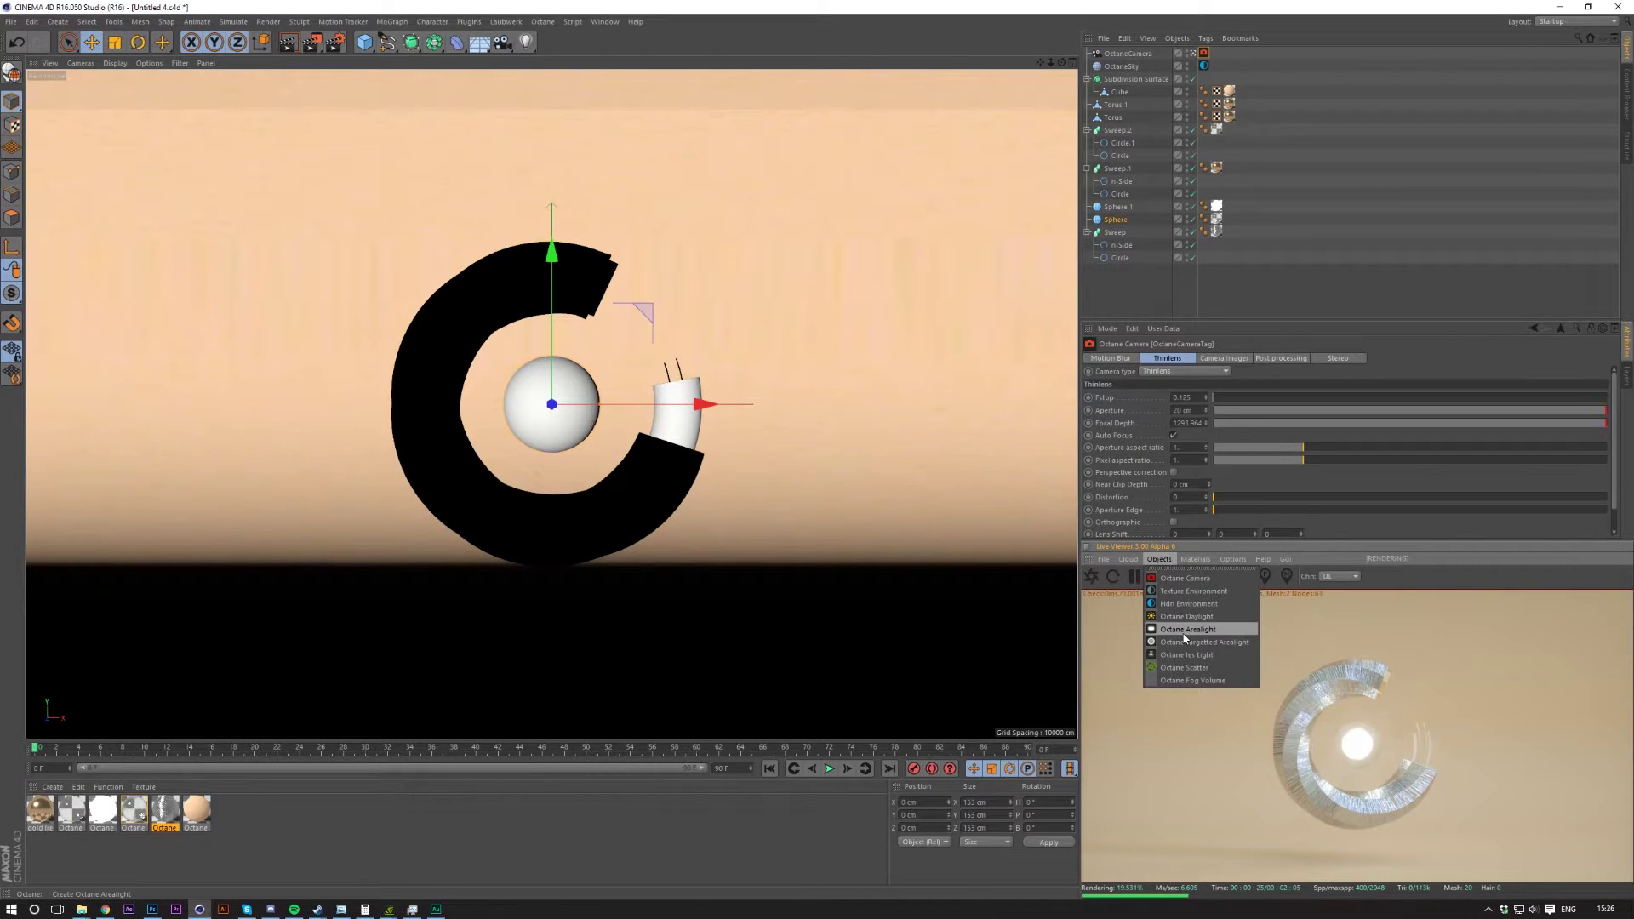
{"action": "left_click", "coordinate": [1185, 632]}
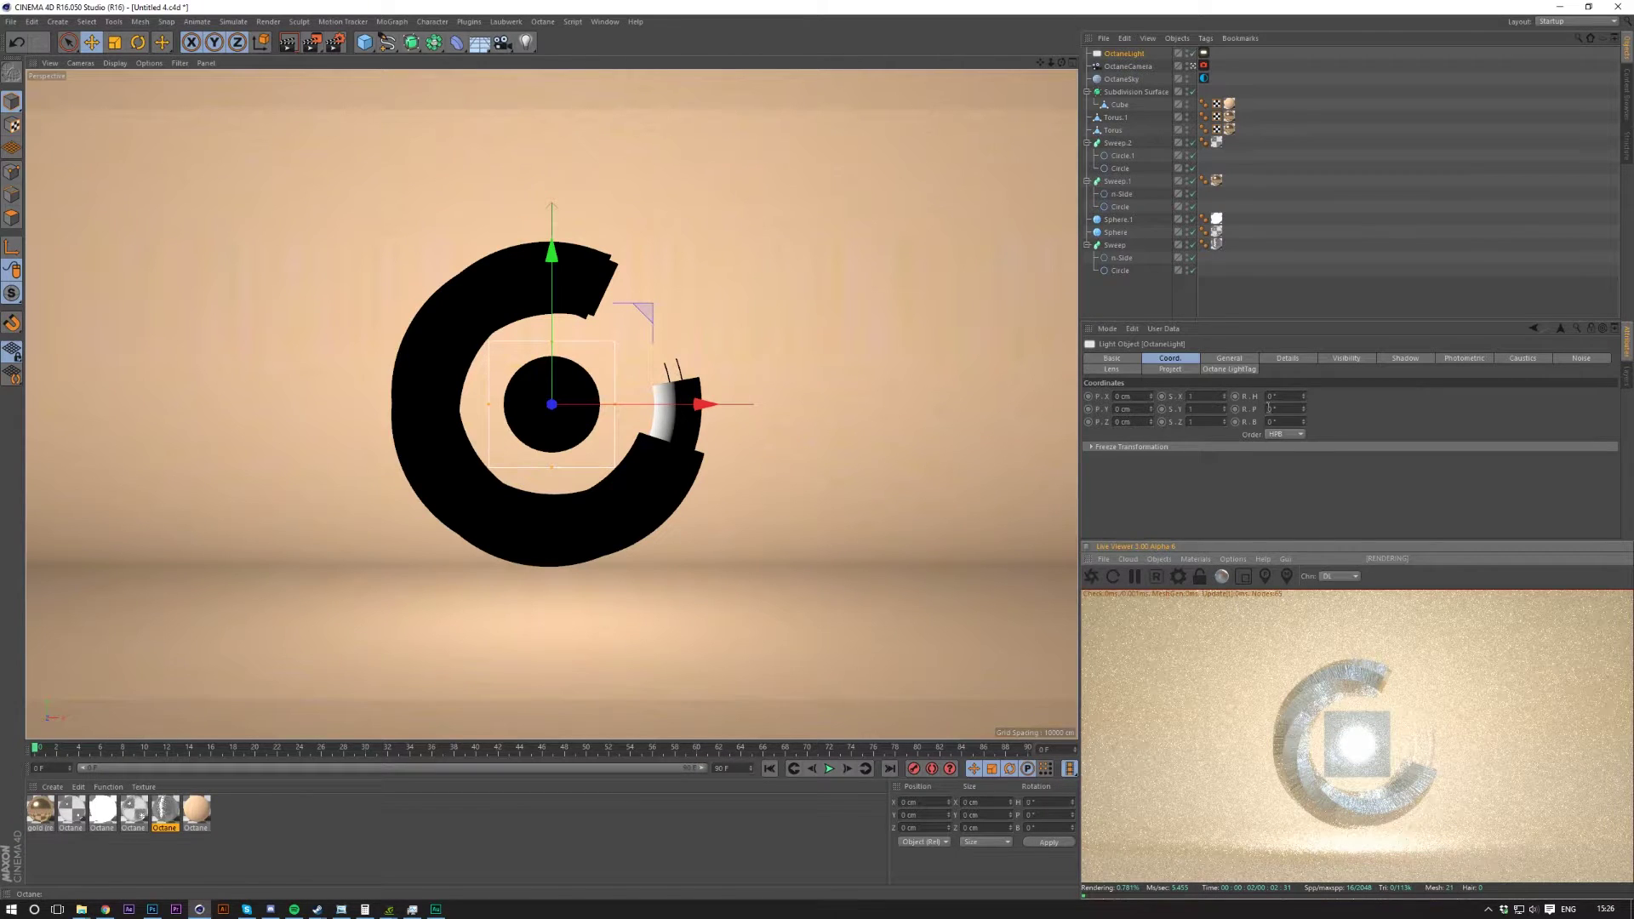
{"action": "left_click", "coordinate": [1291, 361]}
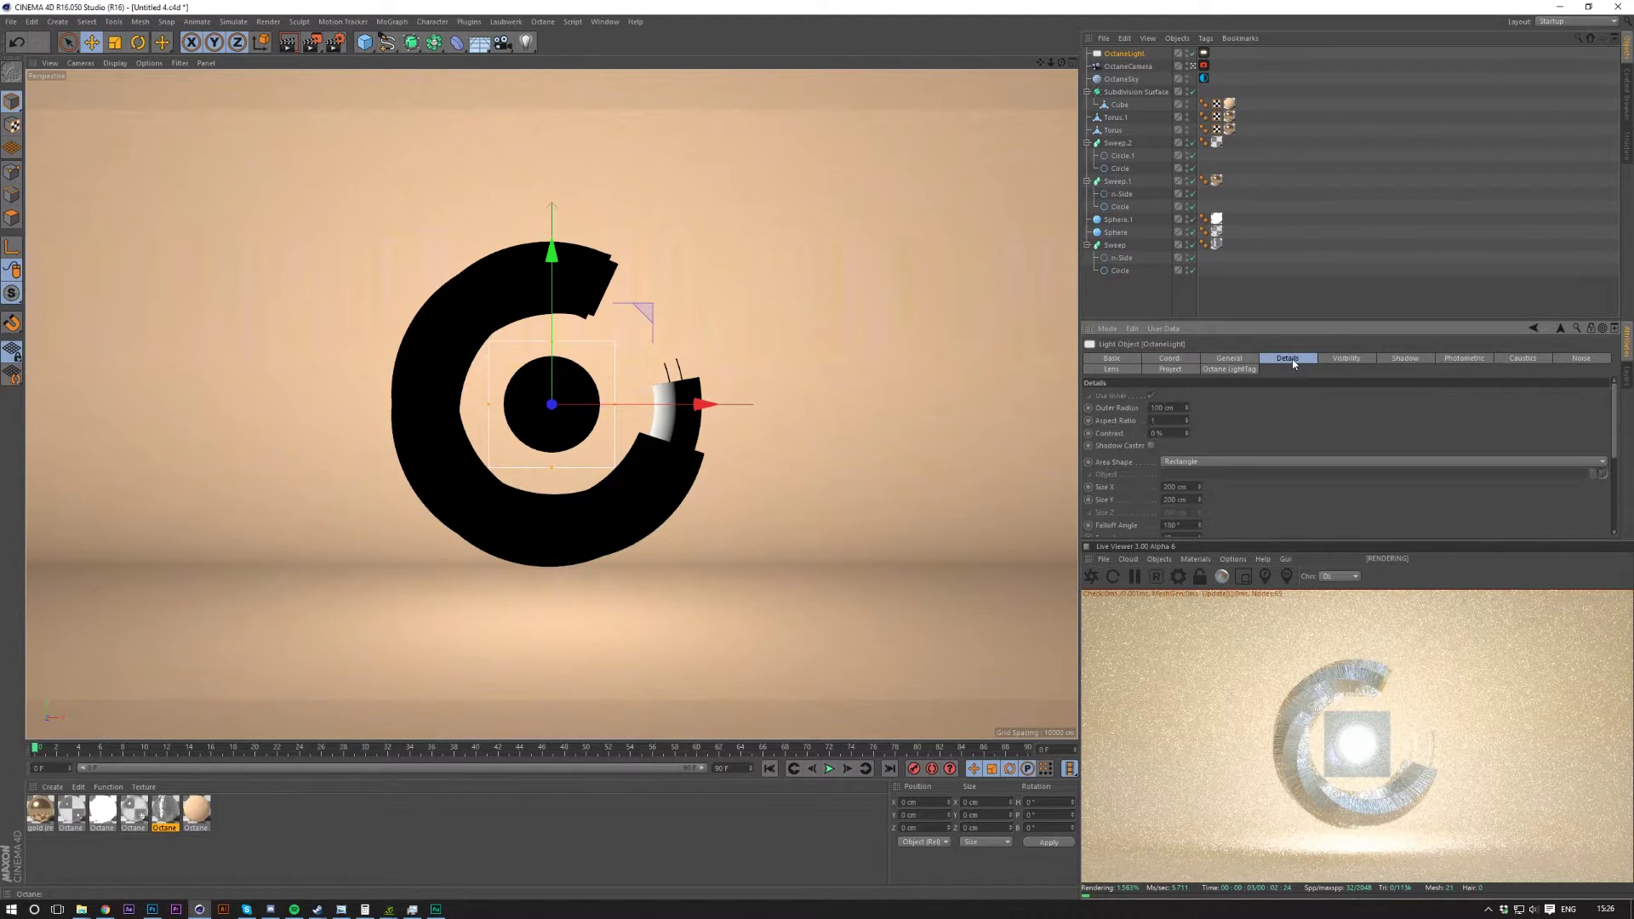
{"action": "left_click", "coordinate": [1194, 464]}
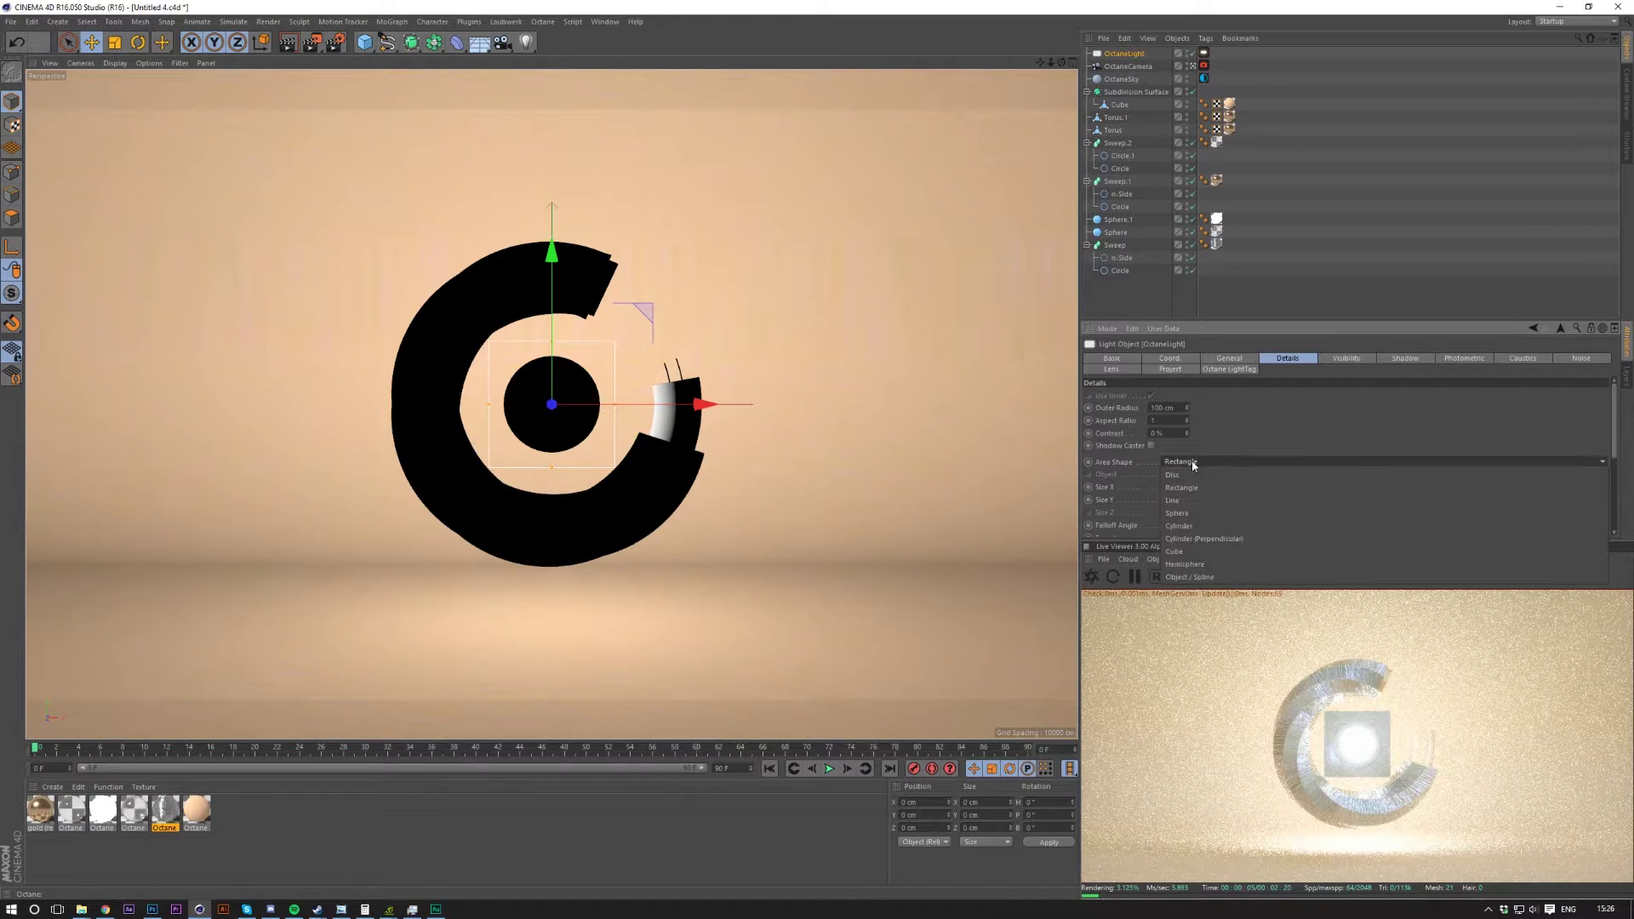
{"action": "left_click", "coordinate": [1212, 521]}
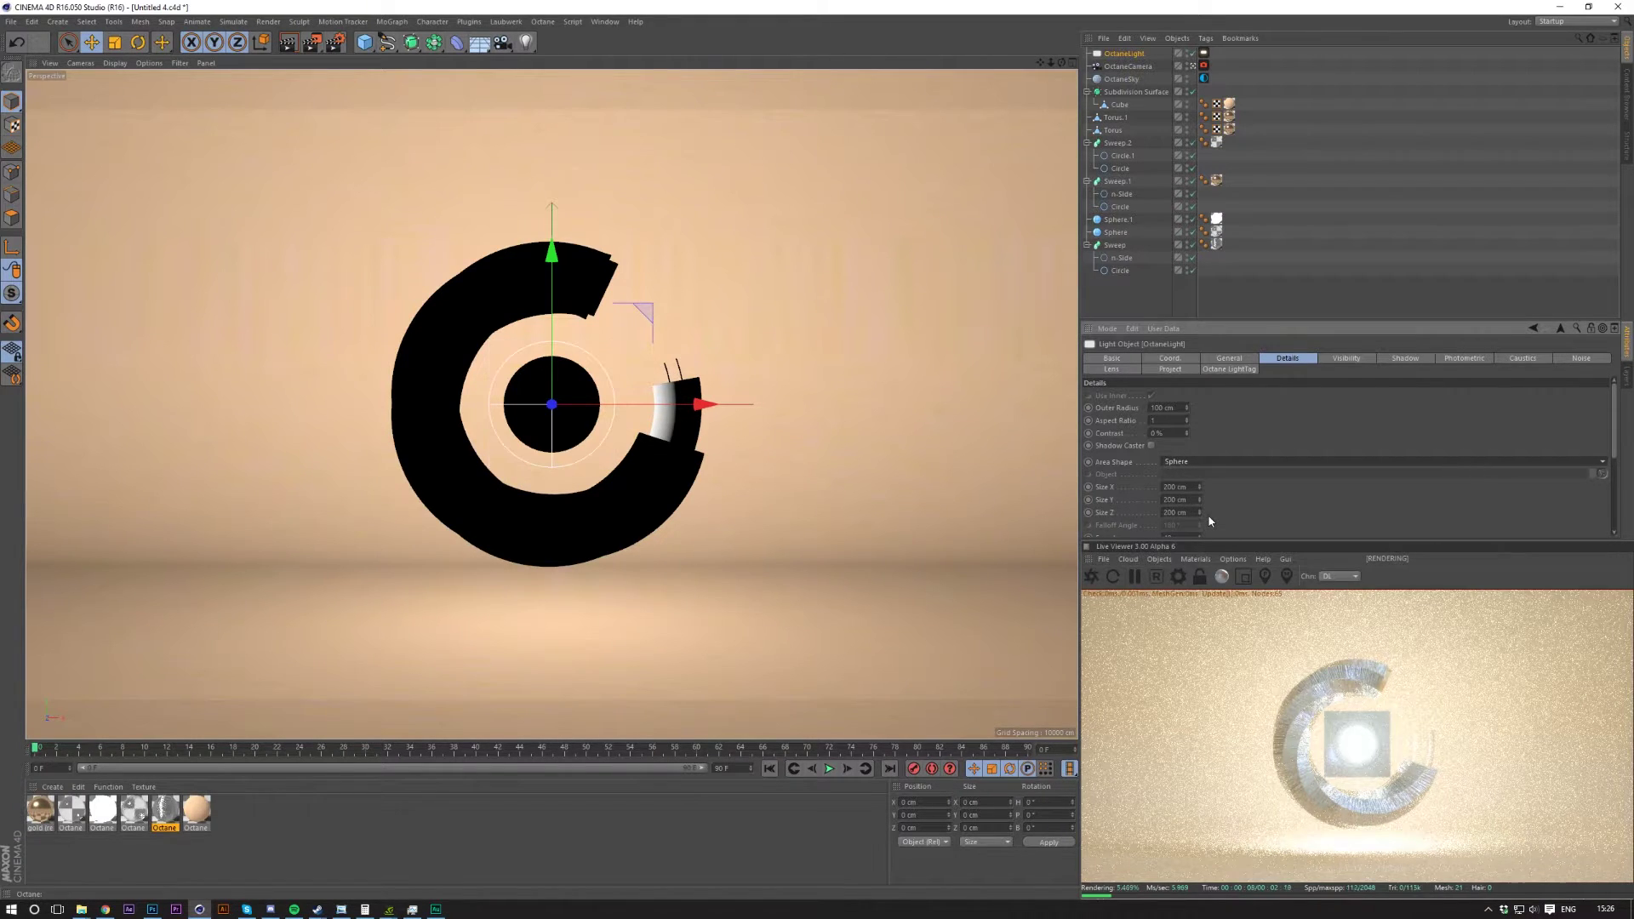
Turn off the area light's camera visibility and move it above and to the right of the ring, at about X 337 cm, Y 491 cm.
{"action": "left_click", "coordinate": [1204, 54]}
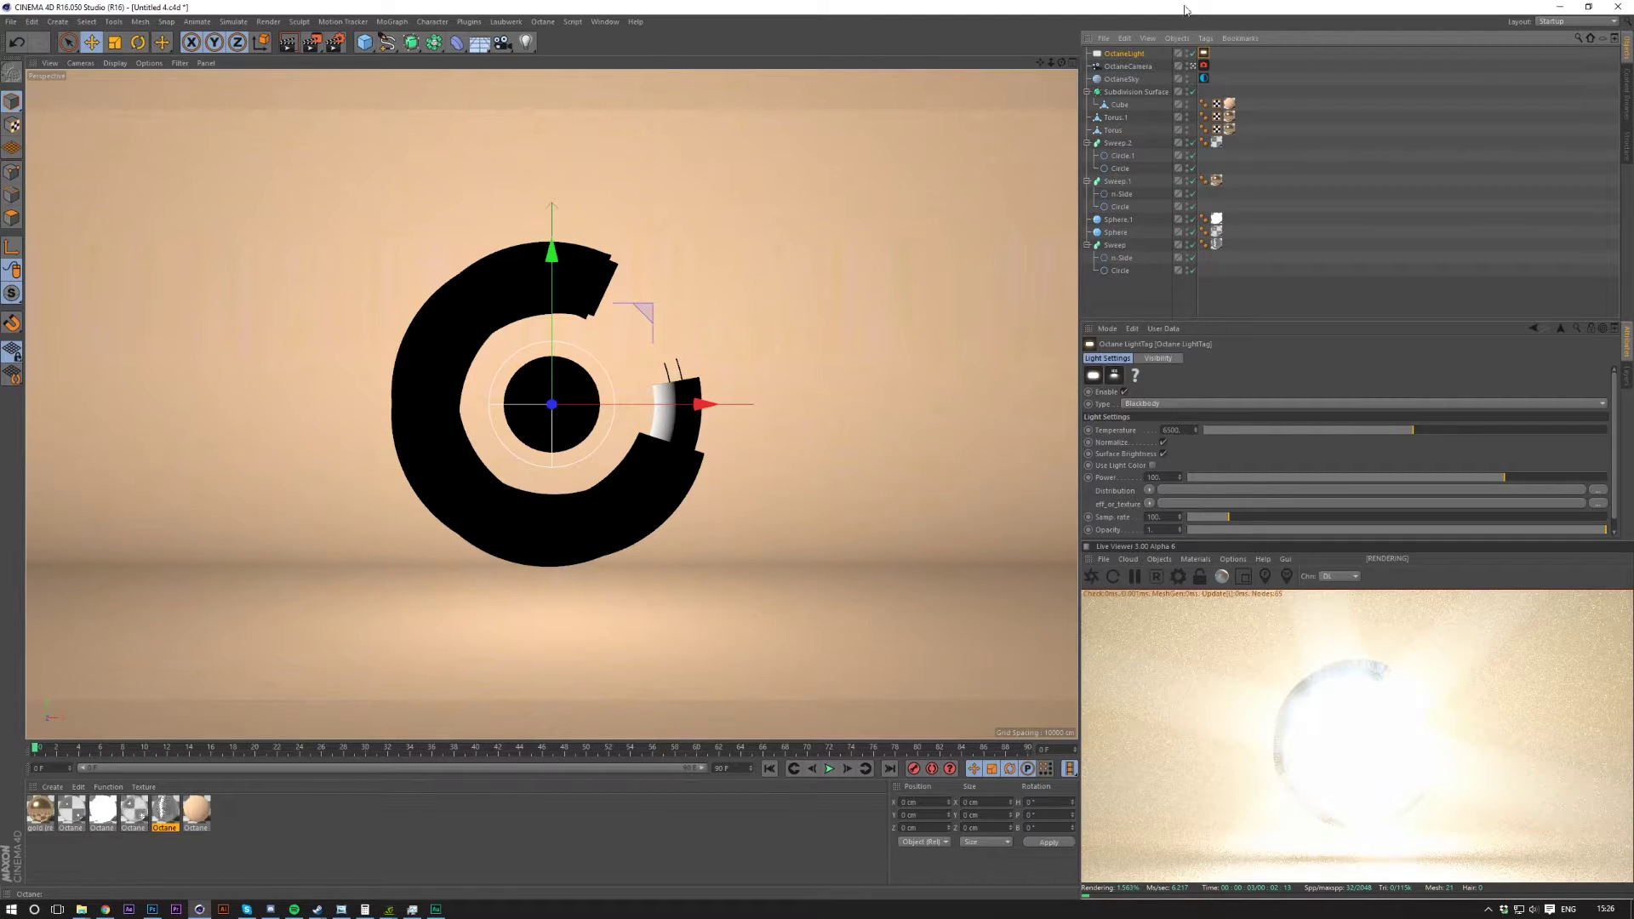
{"action": "left_click", "coordinate": [1159, 358]}
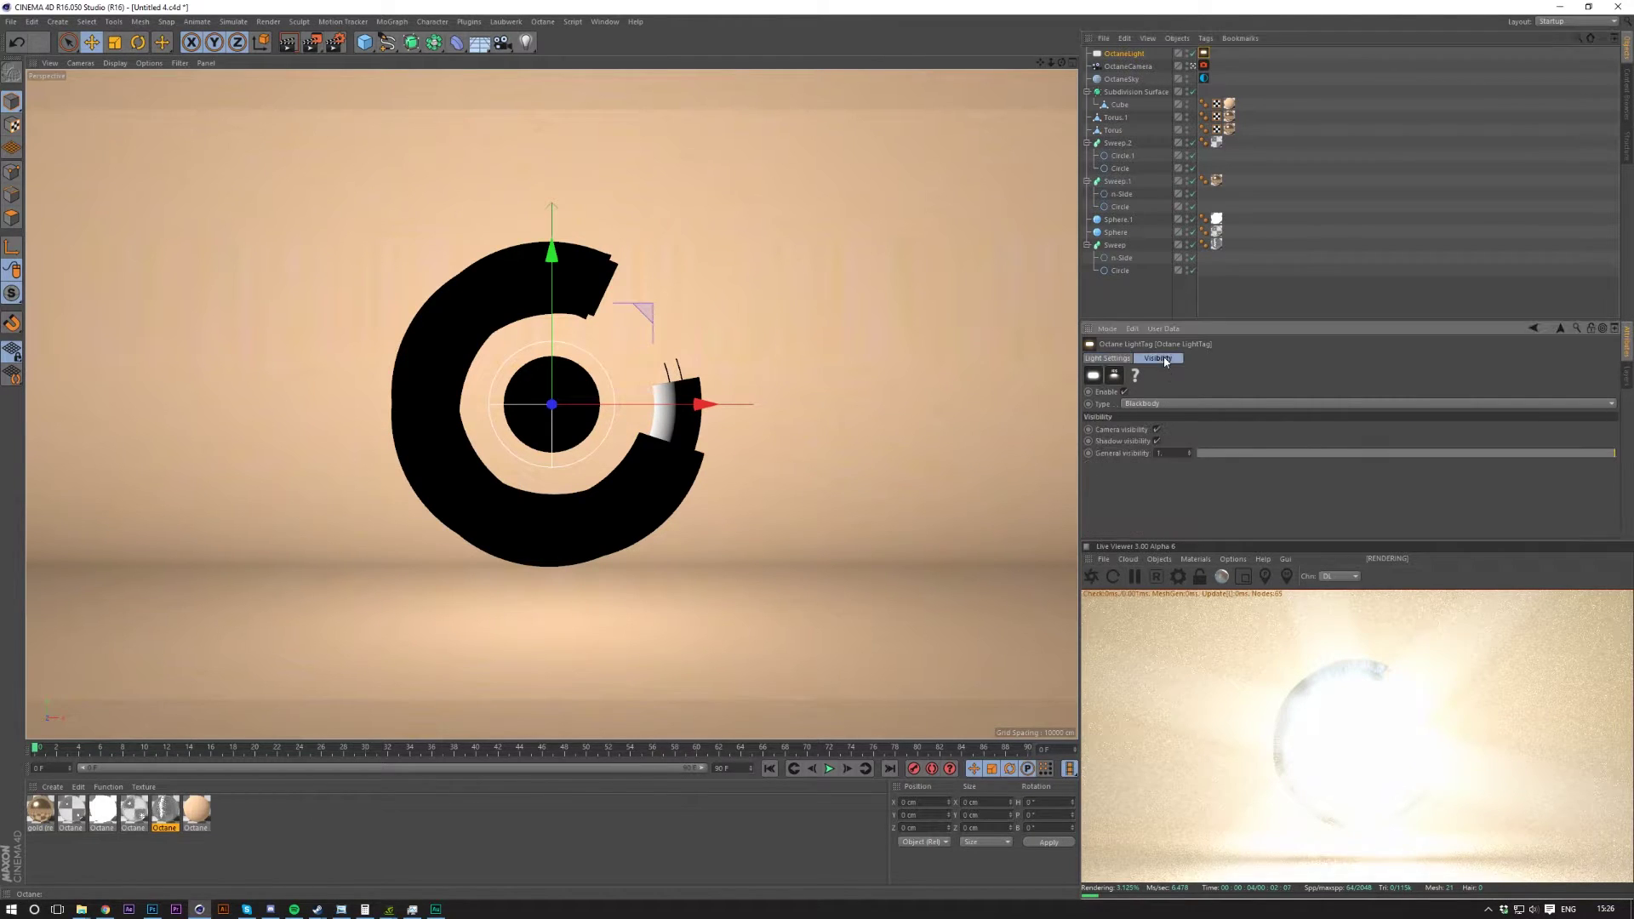
{"action": "left_click", "coordinate": [1158, 431]}
{"action": "left_click_drag", "start_coordinate": [760, 532], "coordinate": [1072, 307]}
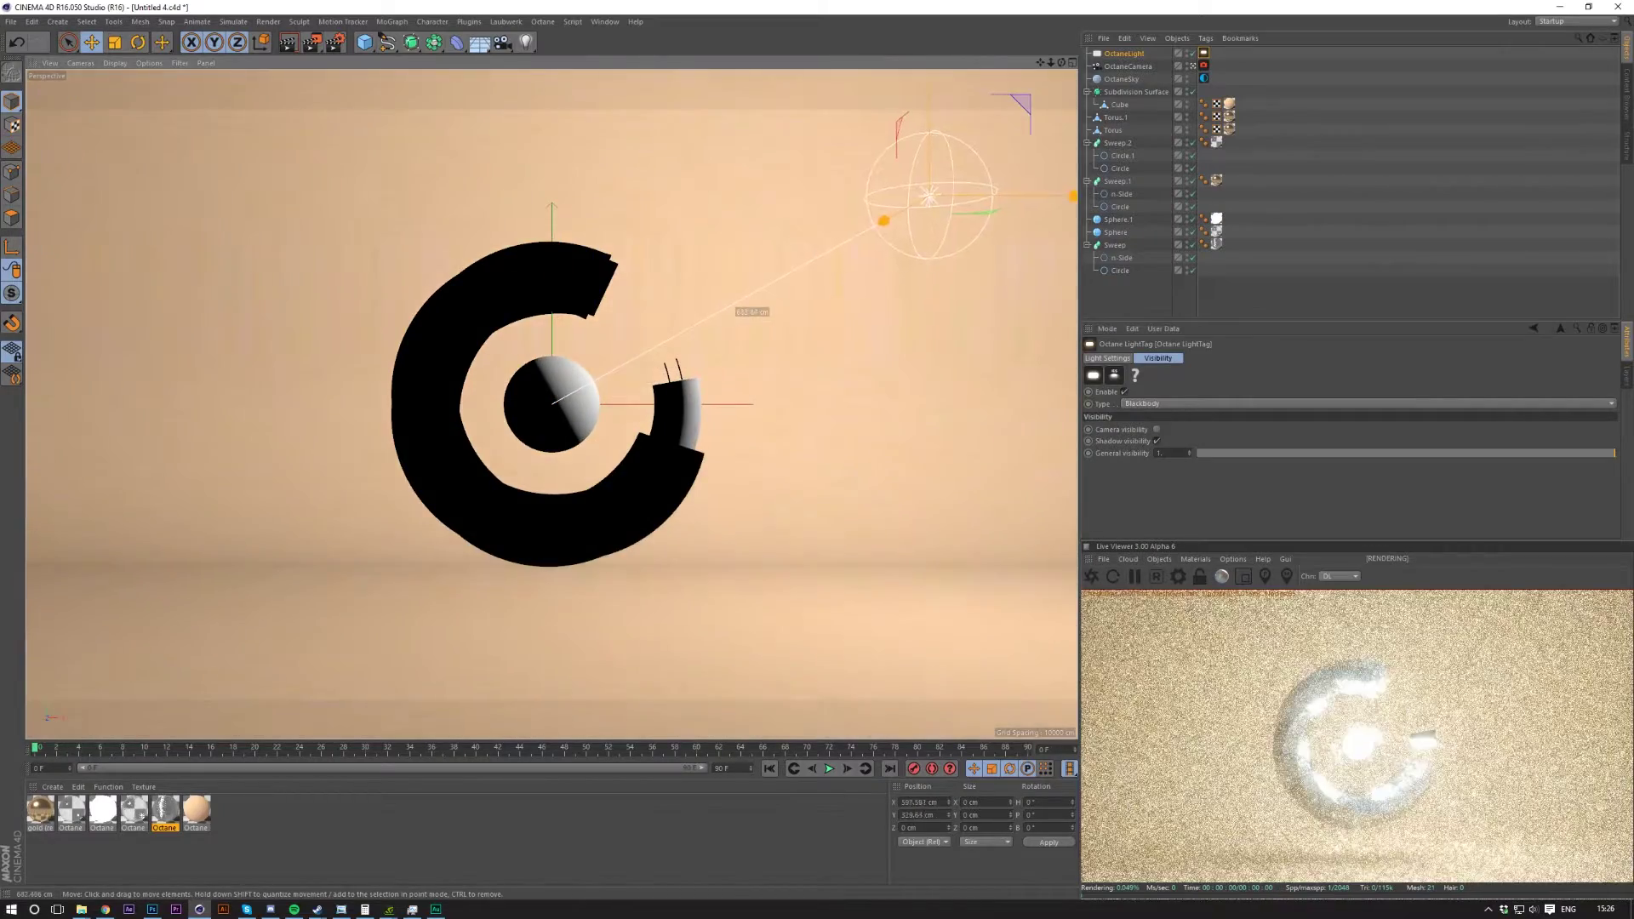
{"action": "left_click_drag", "start_coordinate": [726, 551], "coordinate": [691, 518]}
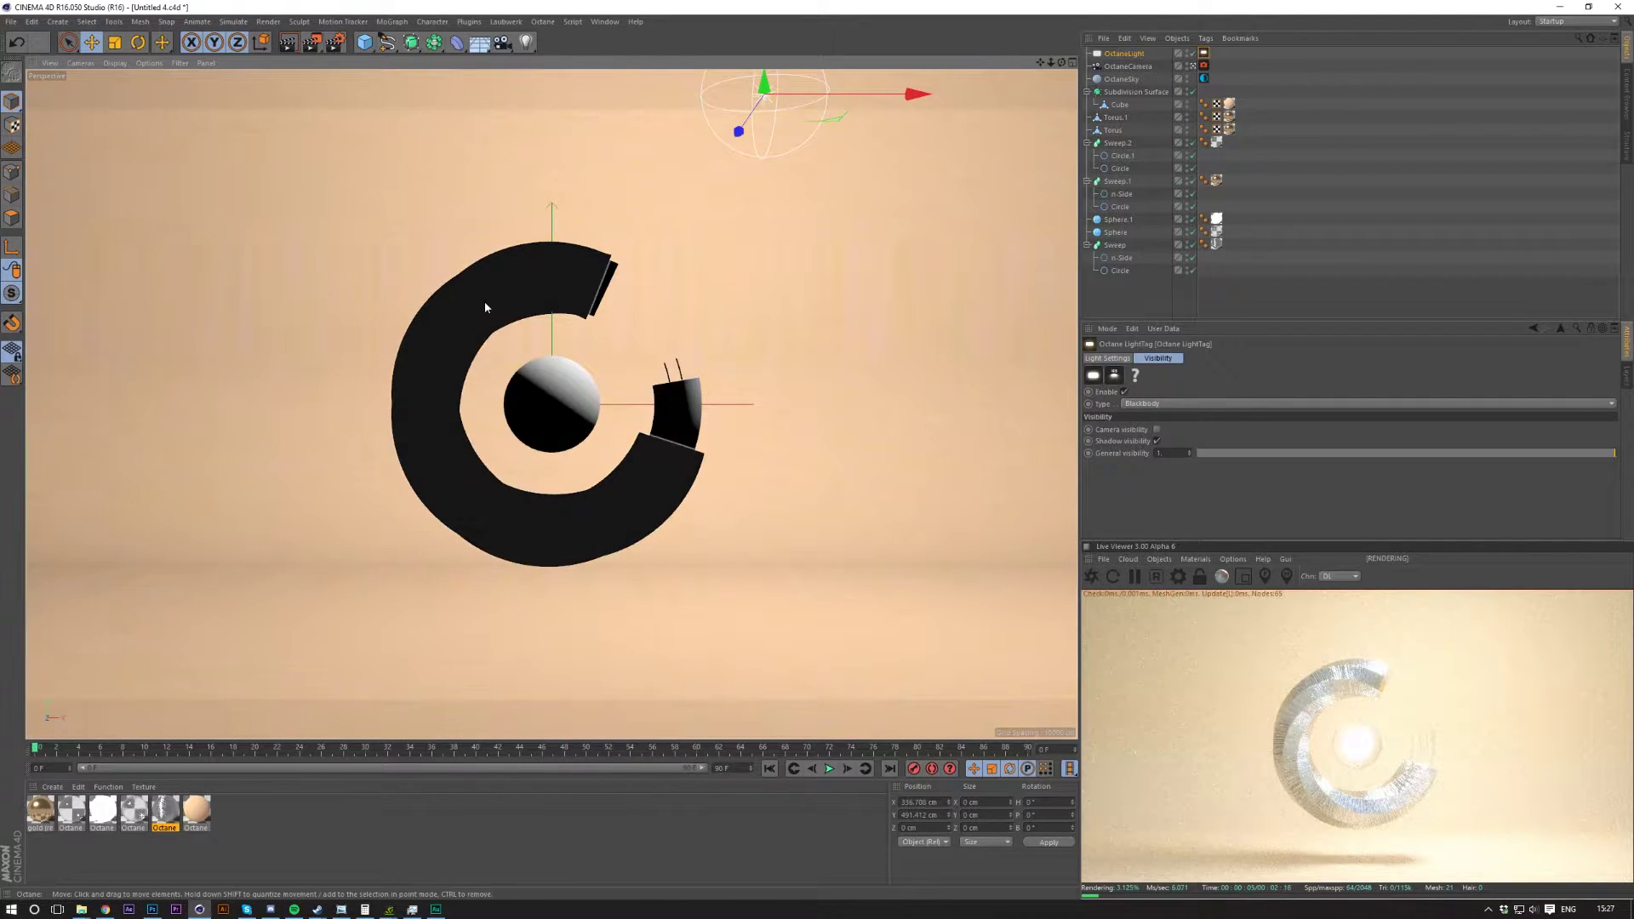
Check the roughness and bump channels of the ring's bumpy Octane material, and close the material editor.
{"action": "double_click", "coordinate": [166, 813]}
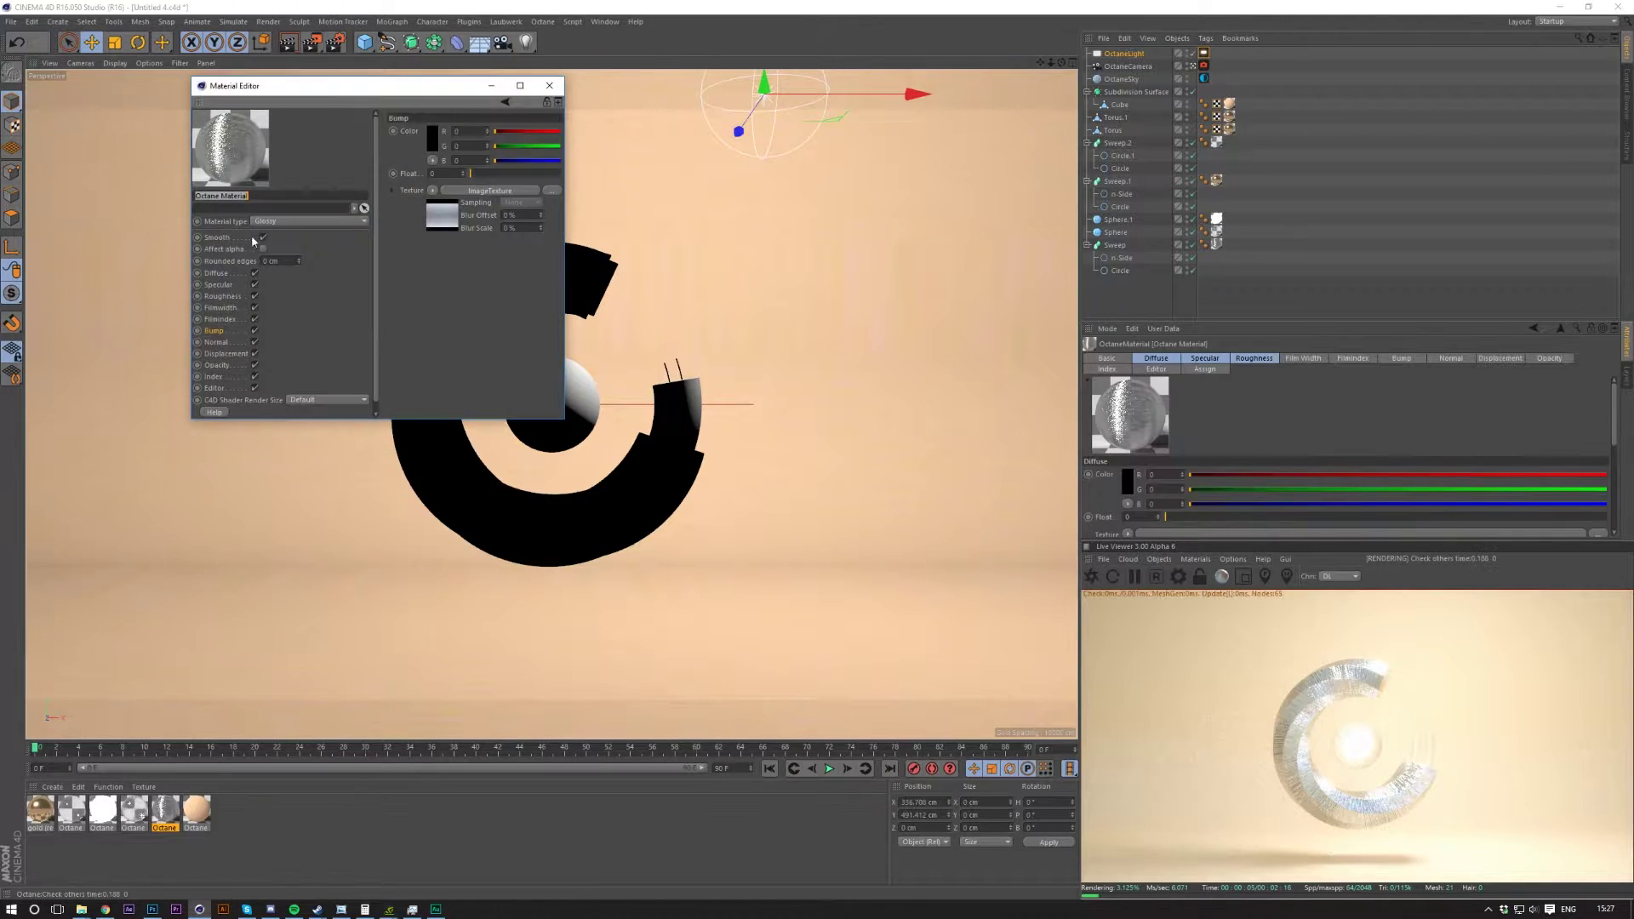
{"action": "left_click", "coordinate": [223, 296]}
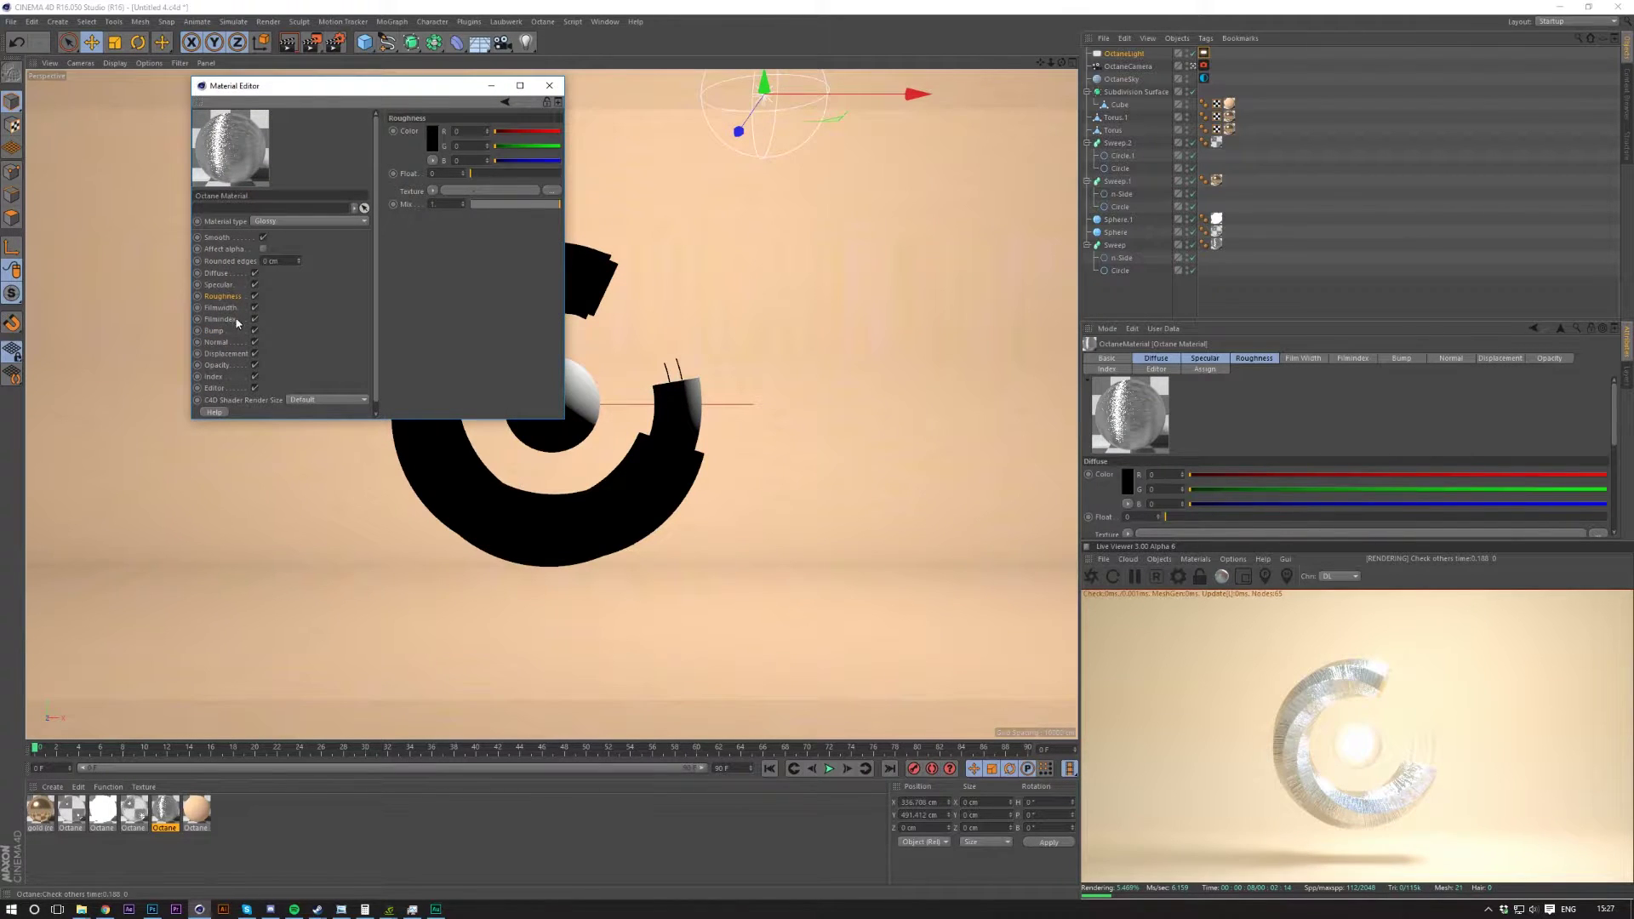
{"action": "left_click", "coordinate": [220, 332]}
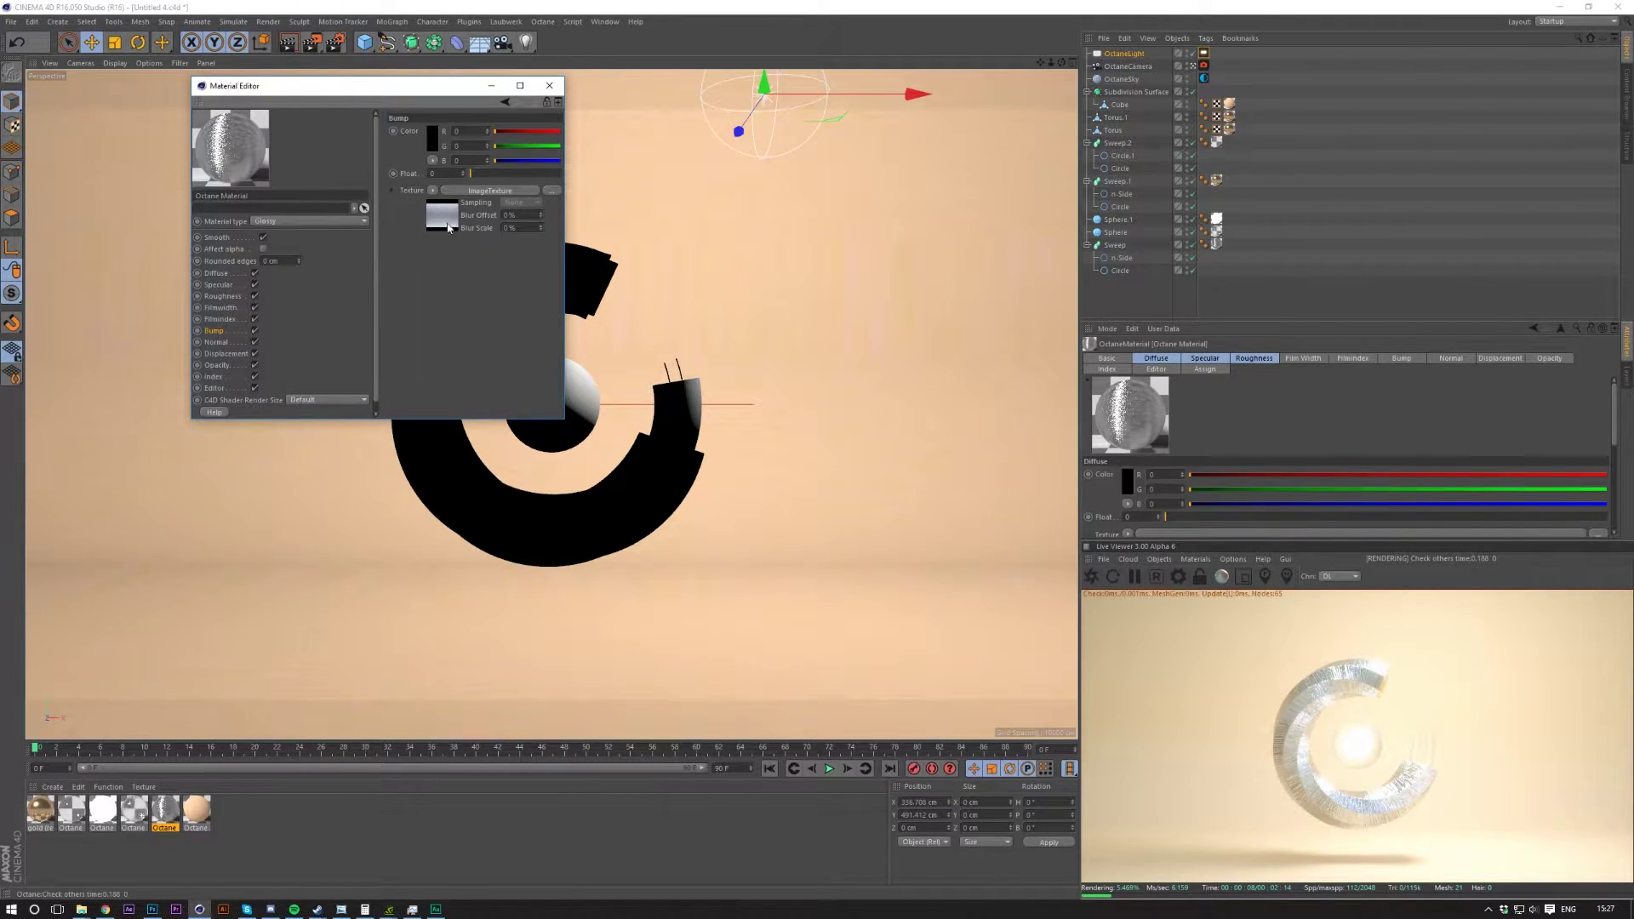
{"action": "left_click", "coordinate": [549, 85]}
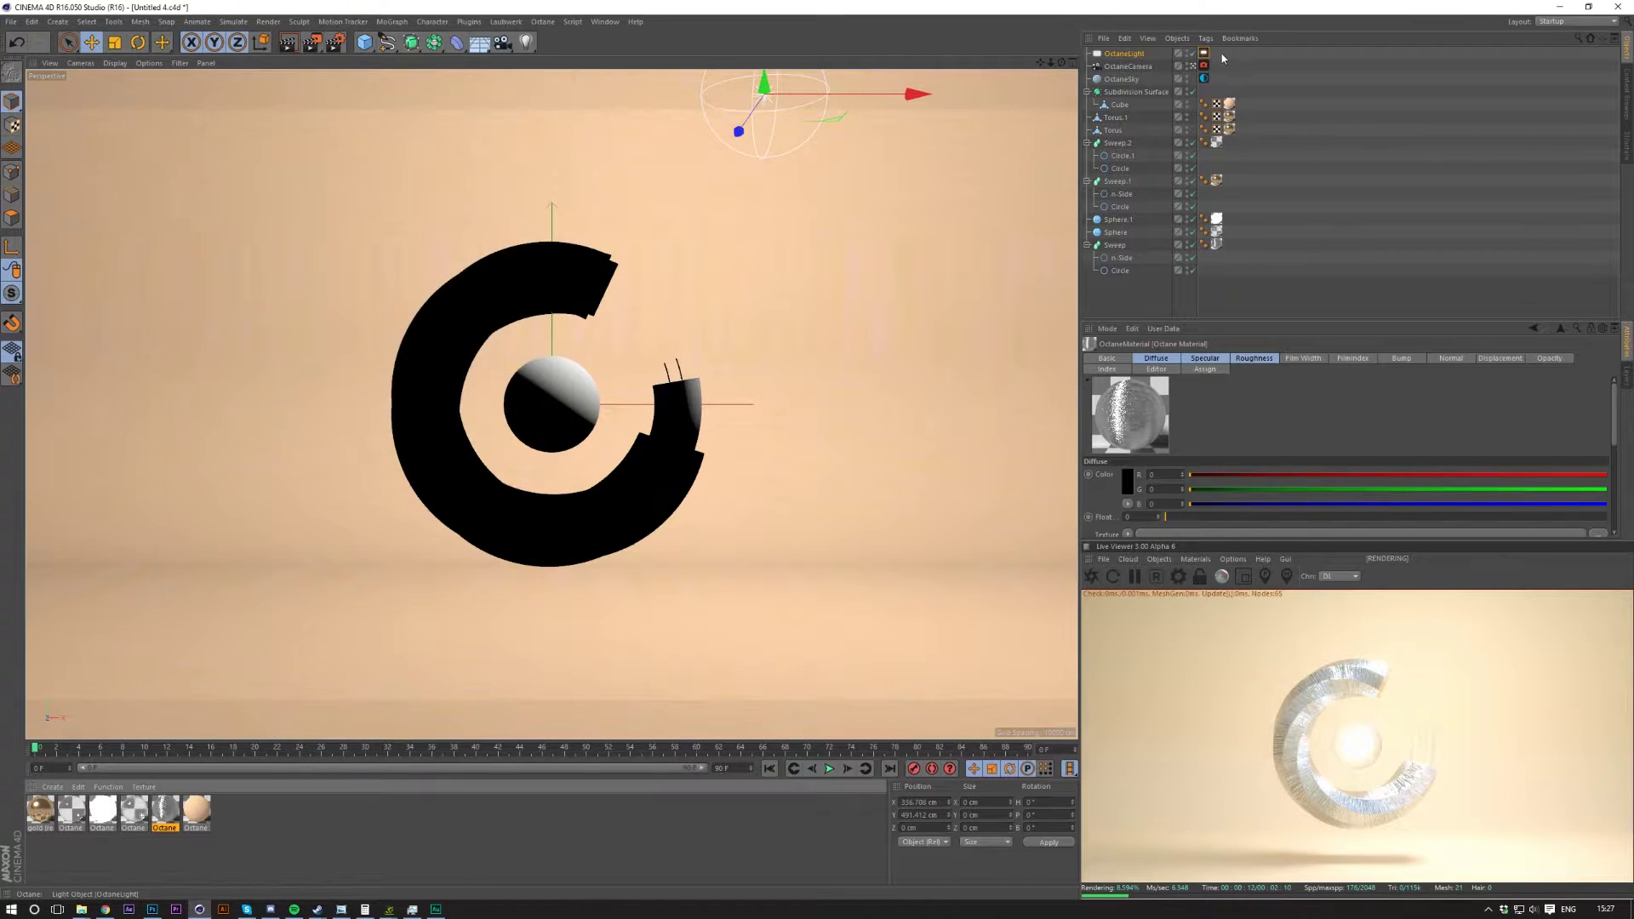
Try lowering the area light's power to about 51.8 and adjusting its temperature.
{"action": "left_click", "coordinate": [1204, 53]}
{"action": "left_click", "coordinate": [1108, 359]}
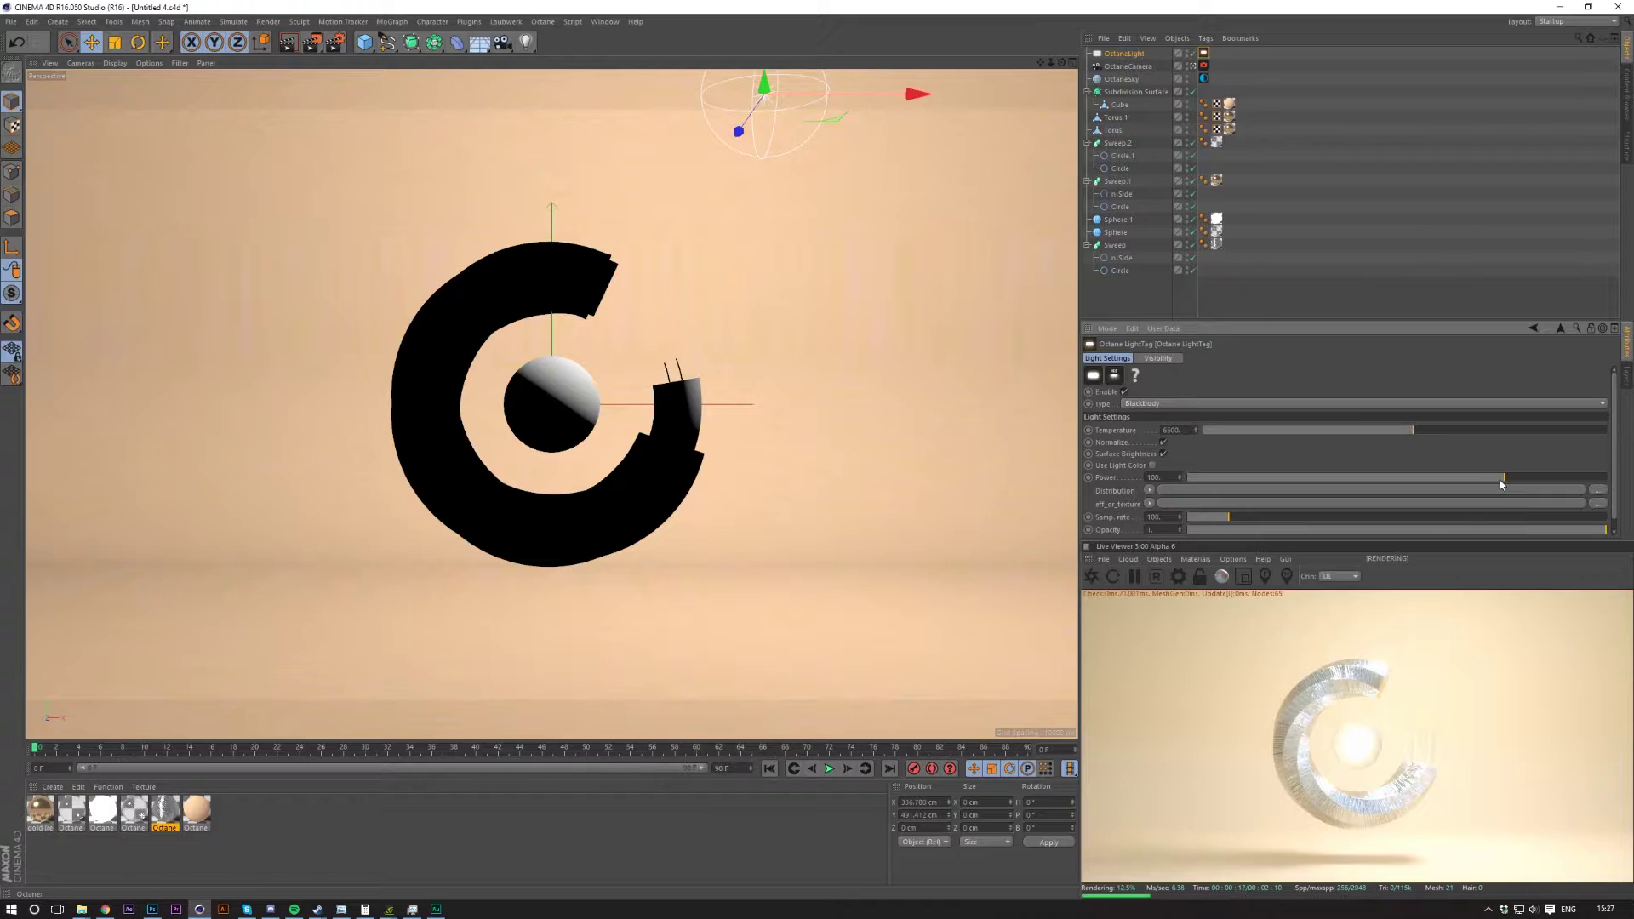
{"action": "left_click_drag", "start_coordinate": [1501, 481], "coordinate": [1479, 484]}
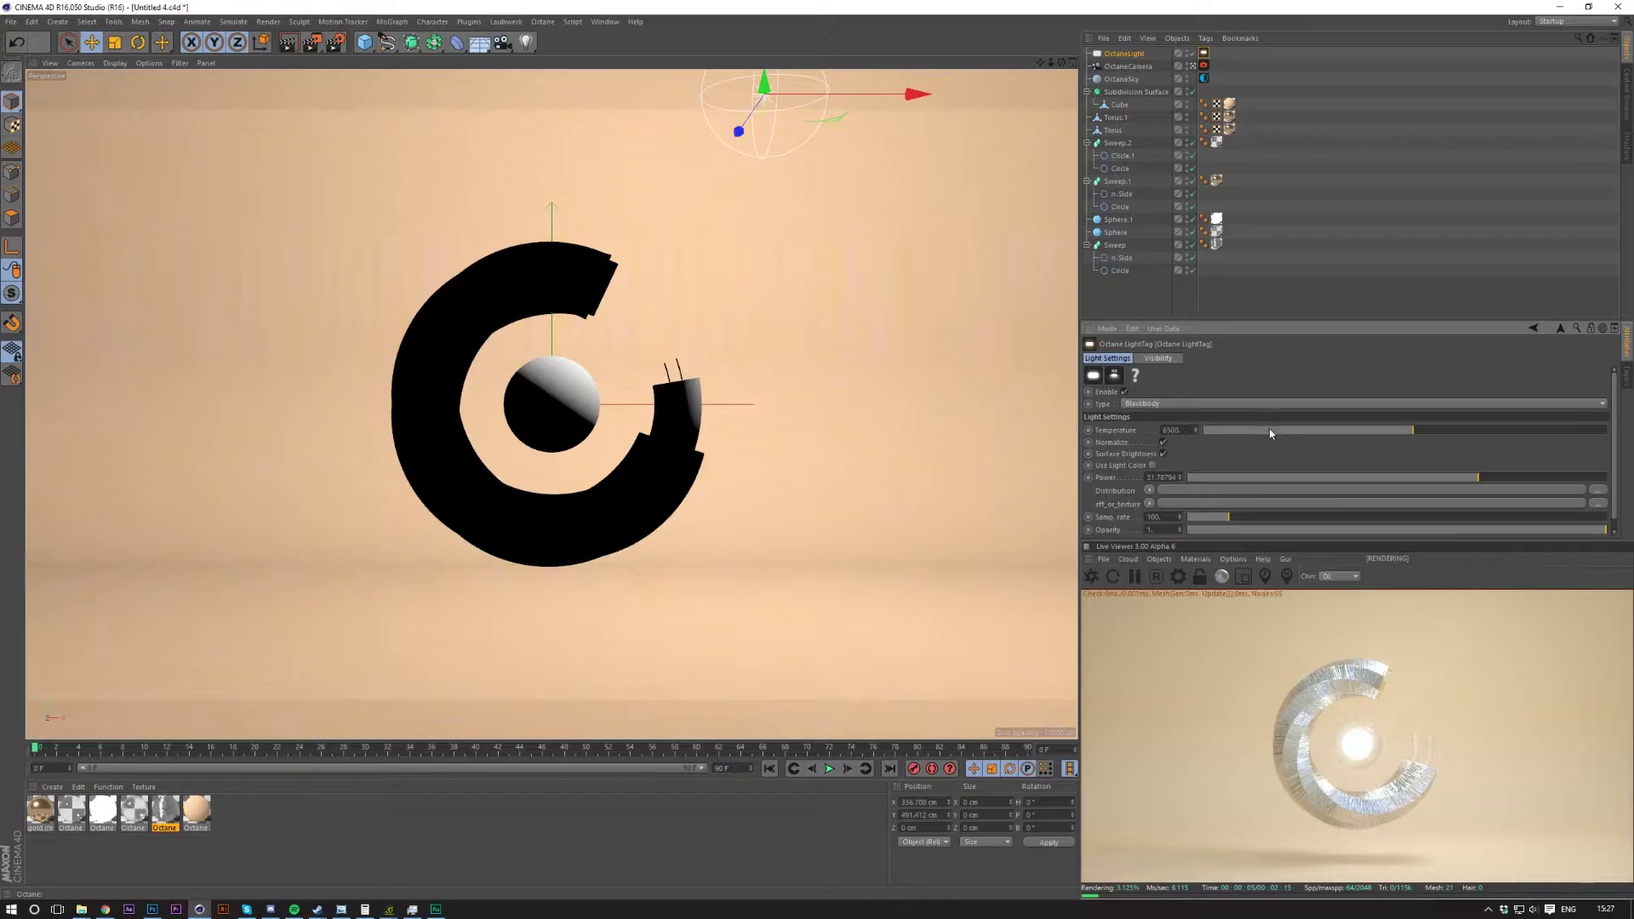
{"action": "left_click_drag", "start_coordinate": [1270, 433], "coordinate": [1409, 504]}
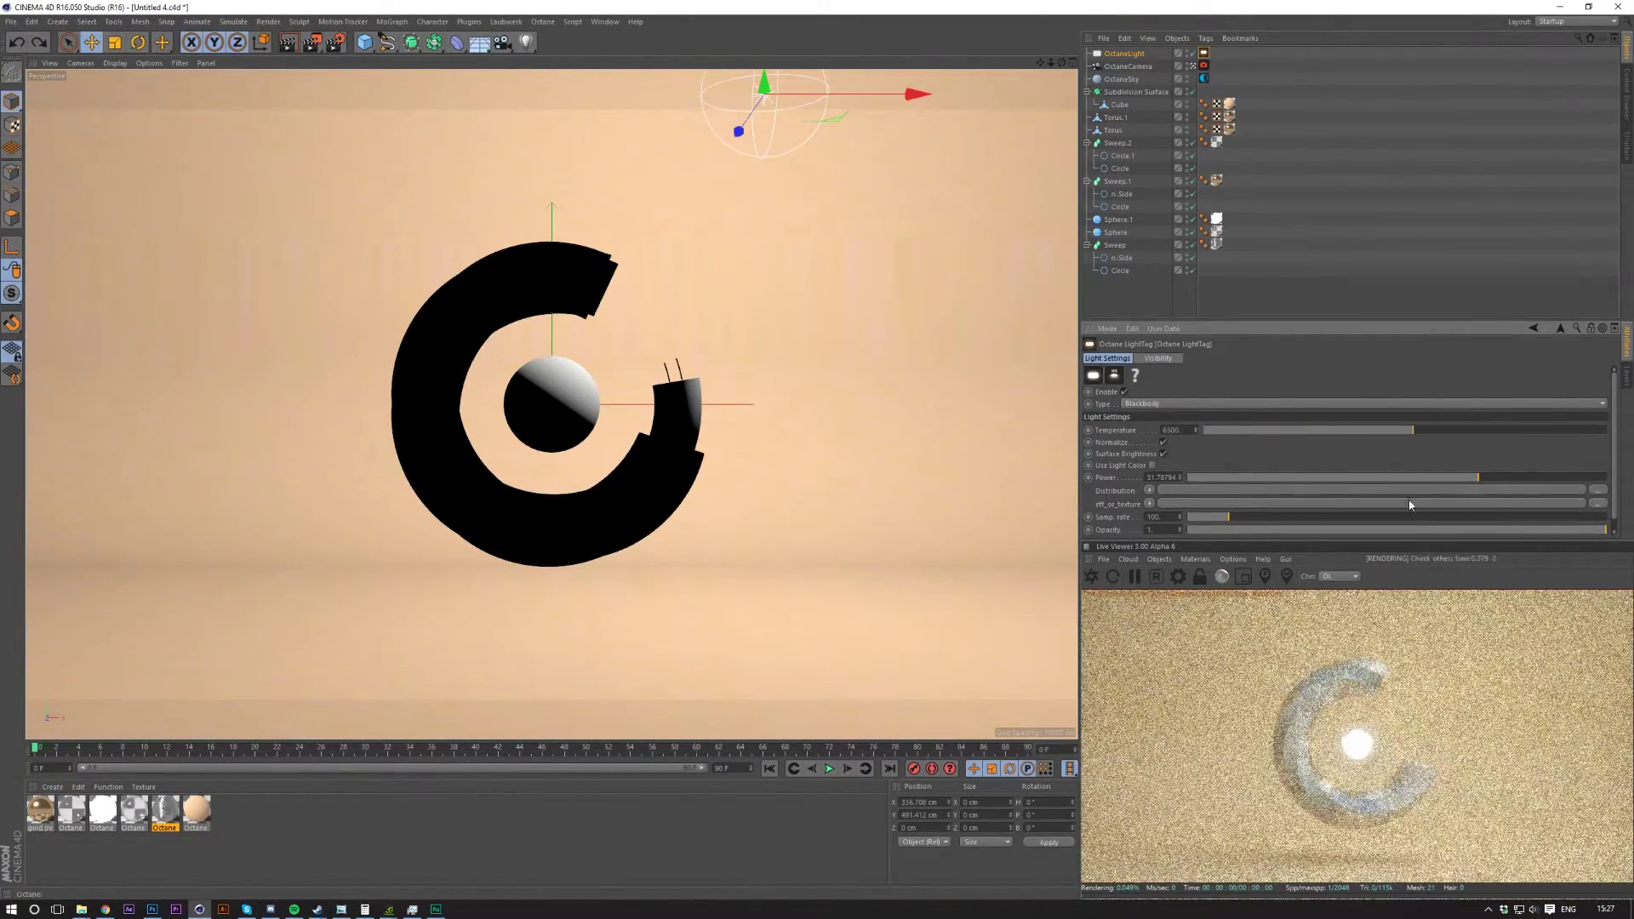
Try to assign an Octane texture to the area light's distribution.
{"action": "left_click", "coordinate": [1149, 491]}
{"action": "left_click", "coordinate": [1152, 467]}
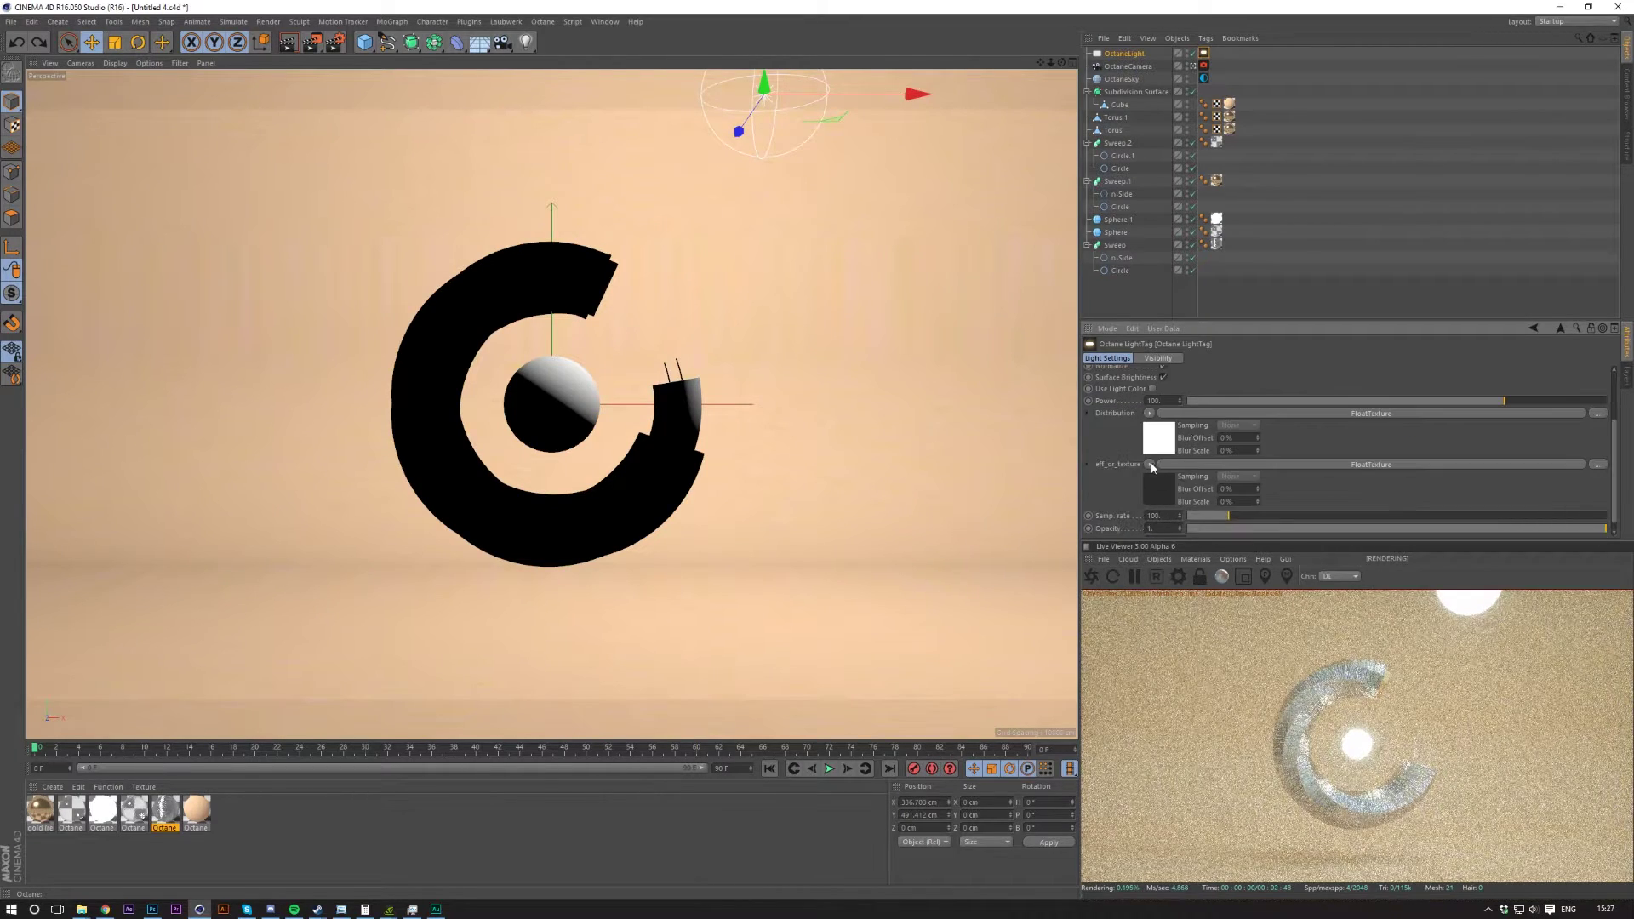
{"action": "left_click", "coordinate": [1150, 414]}
{"action": "mouse_move", "coordinate": [1186, 671]}
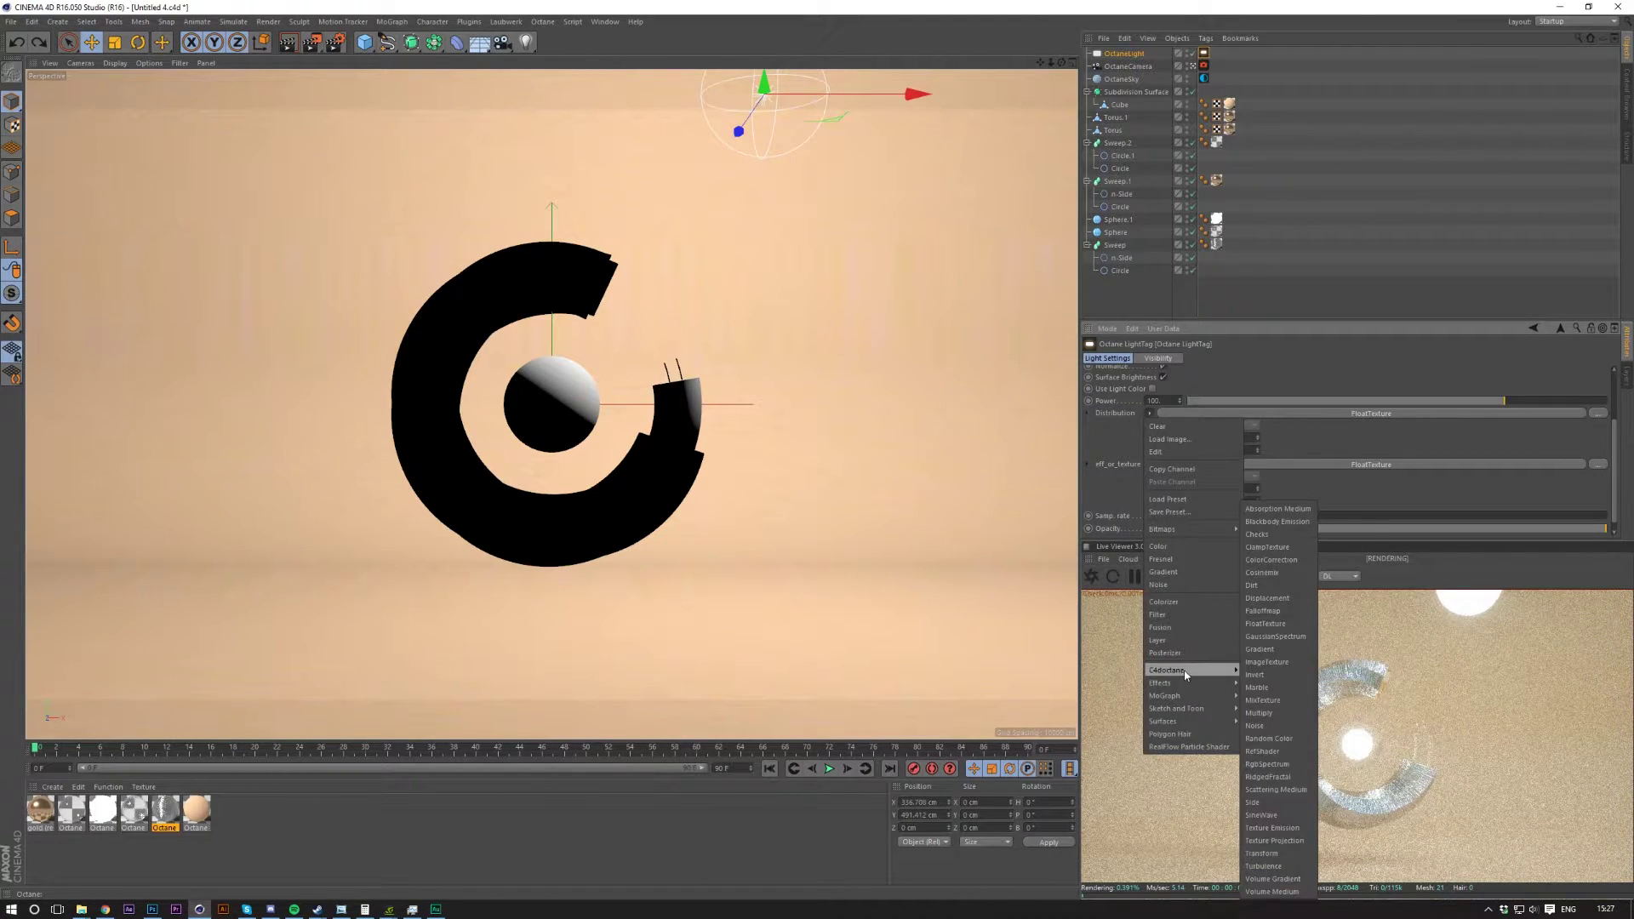
{"action": "left_click", "coordinate": [1111, 493]}
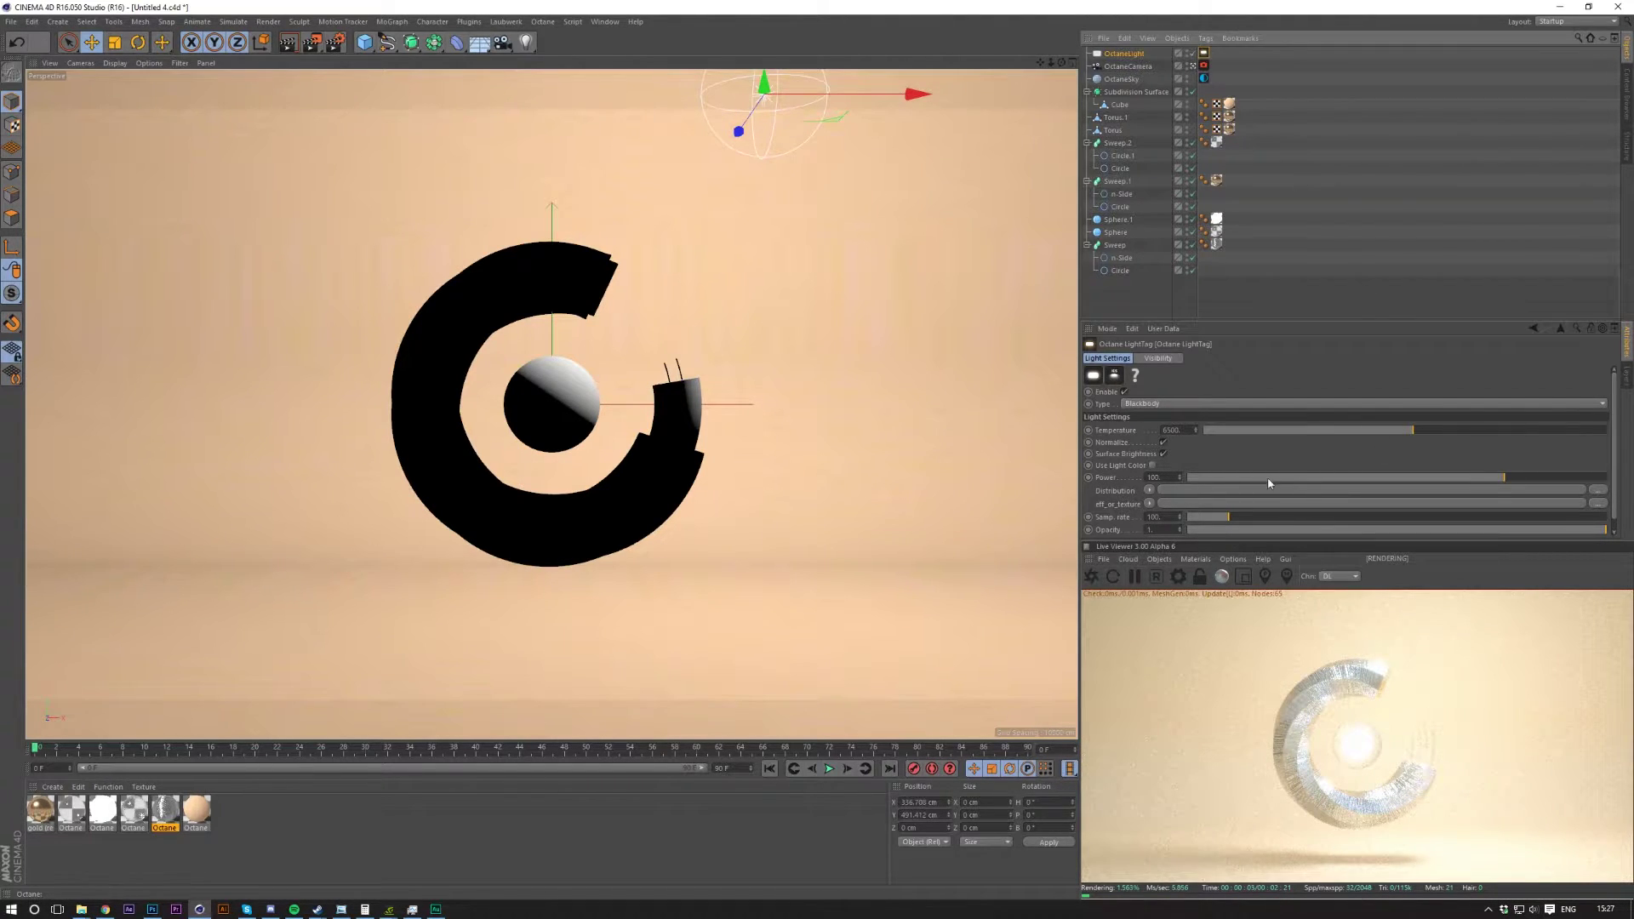
Try a glare power of about 0.89 in the Octane camera's post-processing settings.
{"action": "left_click", "coordinate": [1203, 65]}
{"action": "left_click", "coordinate": [1277, 359]}
{"action": "left_click", "coordinate": [1385, 422]}
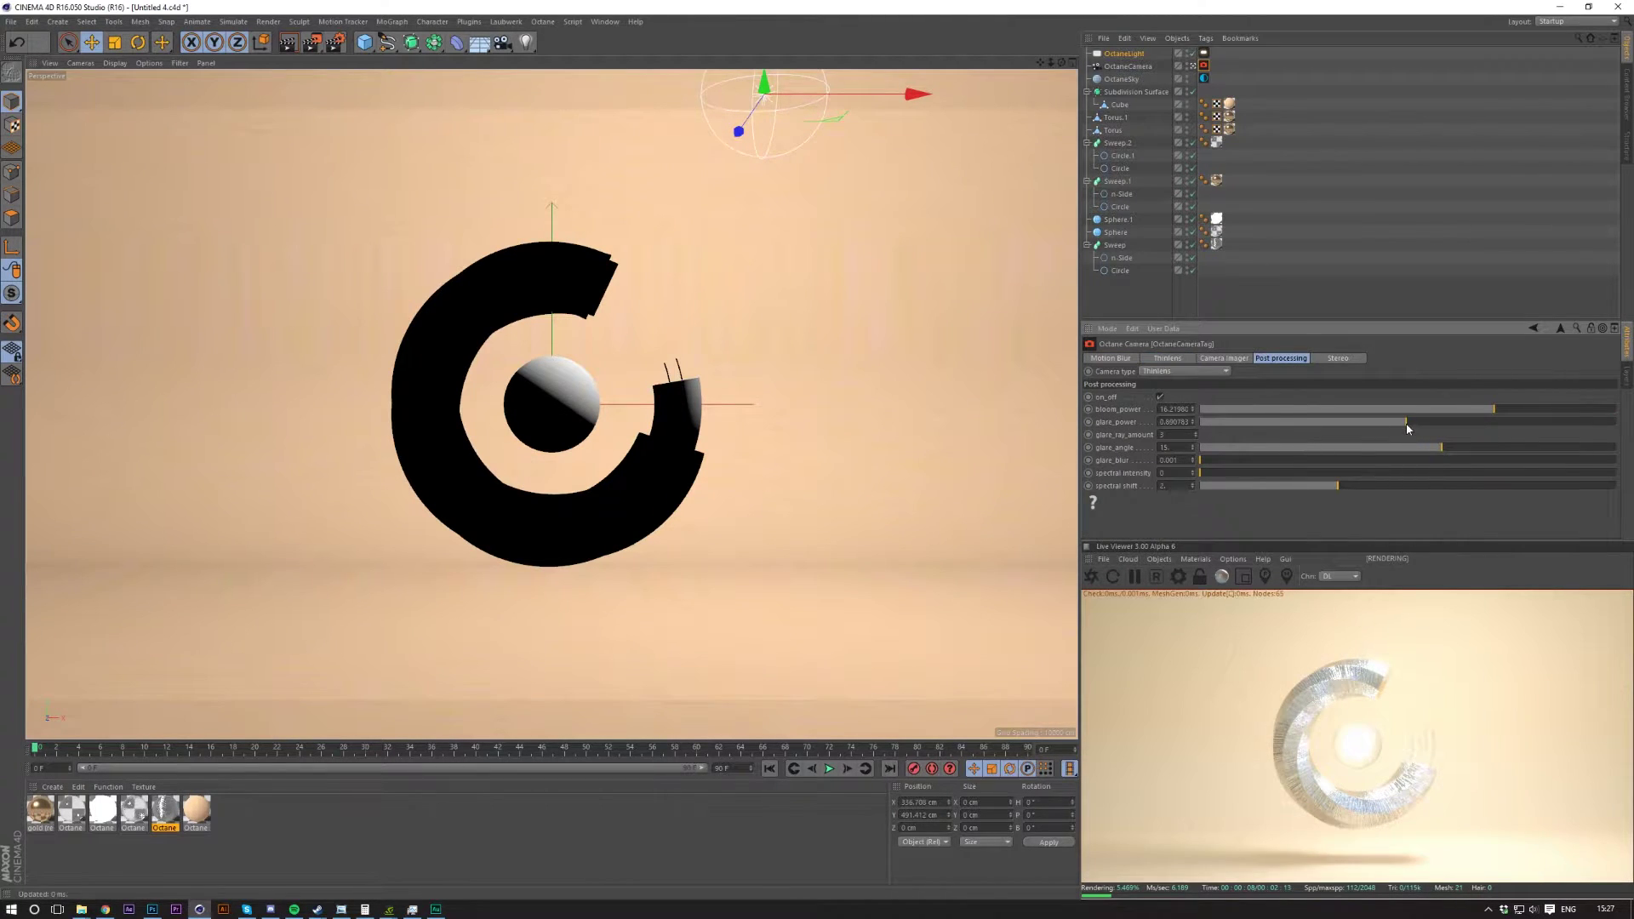
Move the area light to the ring's upper left side, at about X -312 cm, and lower its power to about 53.
{"action": "left_click", "coordinate": [1203, 53]}
{"action": "left_click_drag", "start_coordinate": [1403, 434], "coordinate": [1457, 449]}
{"action": "key", "text": "ctrl+z"}
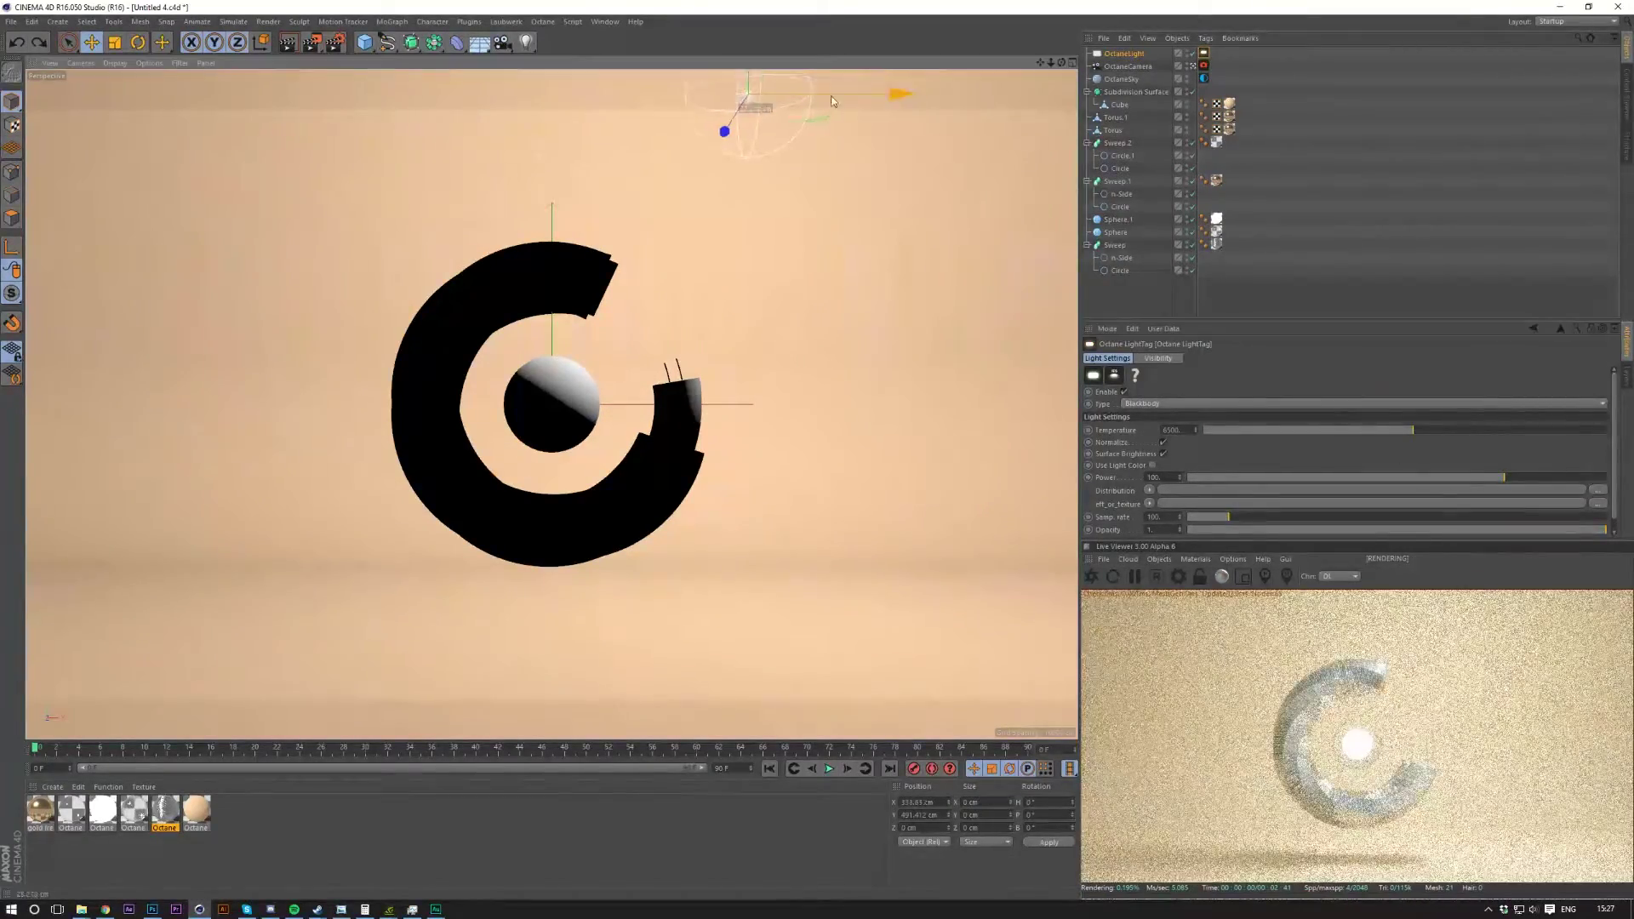
{"action": "key", "text": "ctrl+z"}
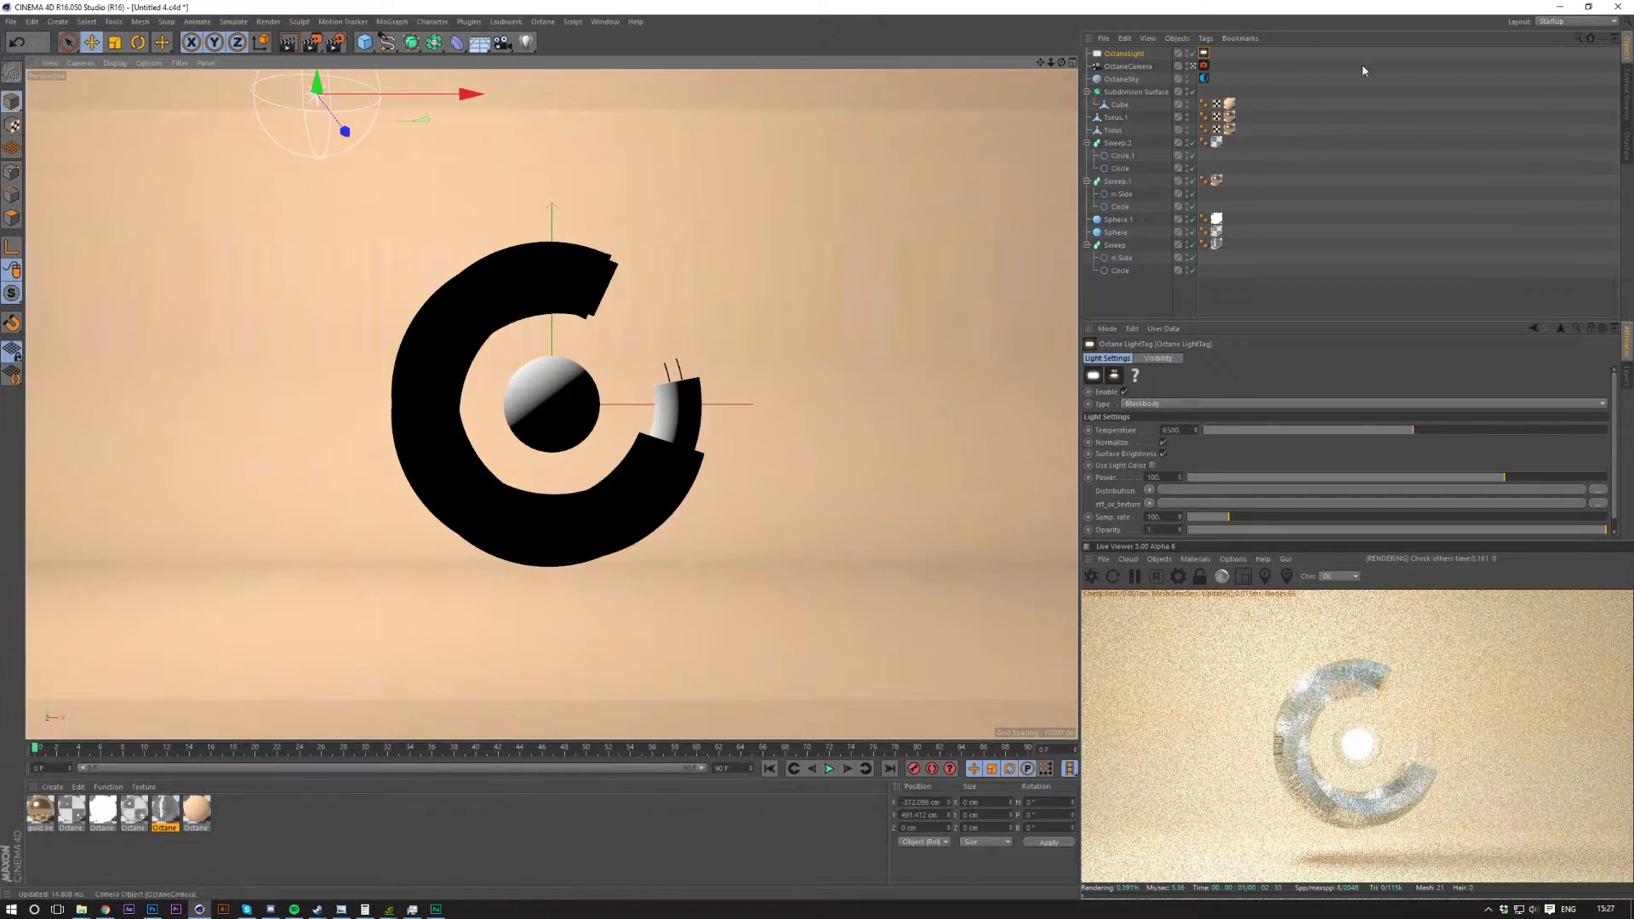
{"action": "left_click_drag", "start_coordinate": [1498, 489], "coordinate": [1491, 485]}
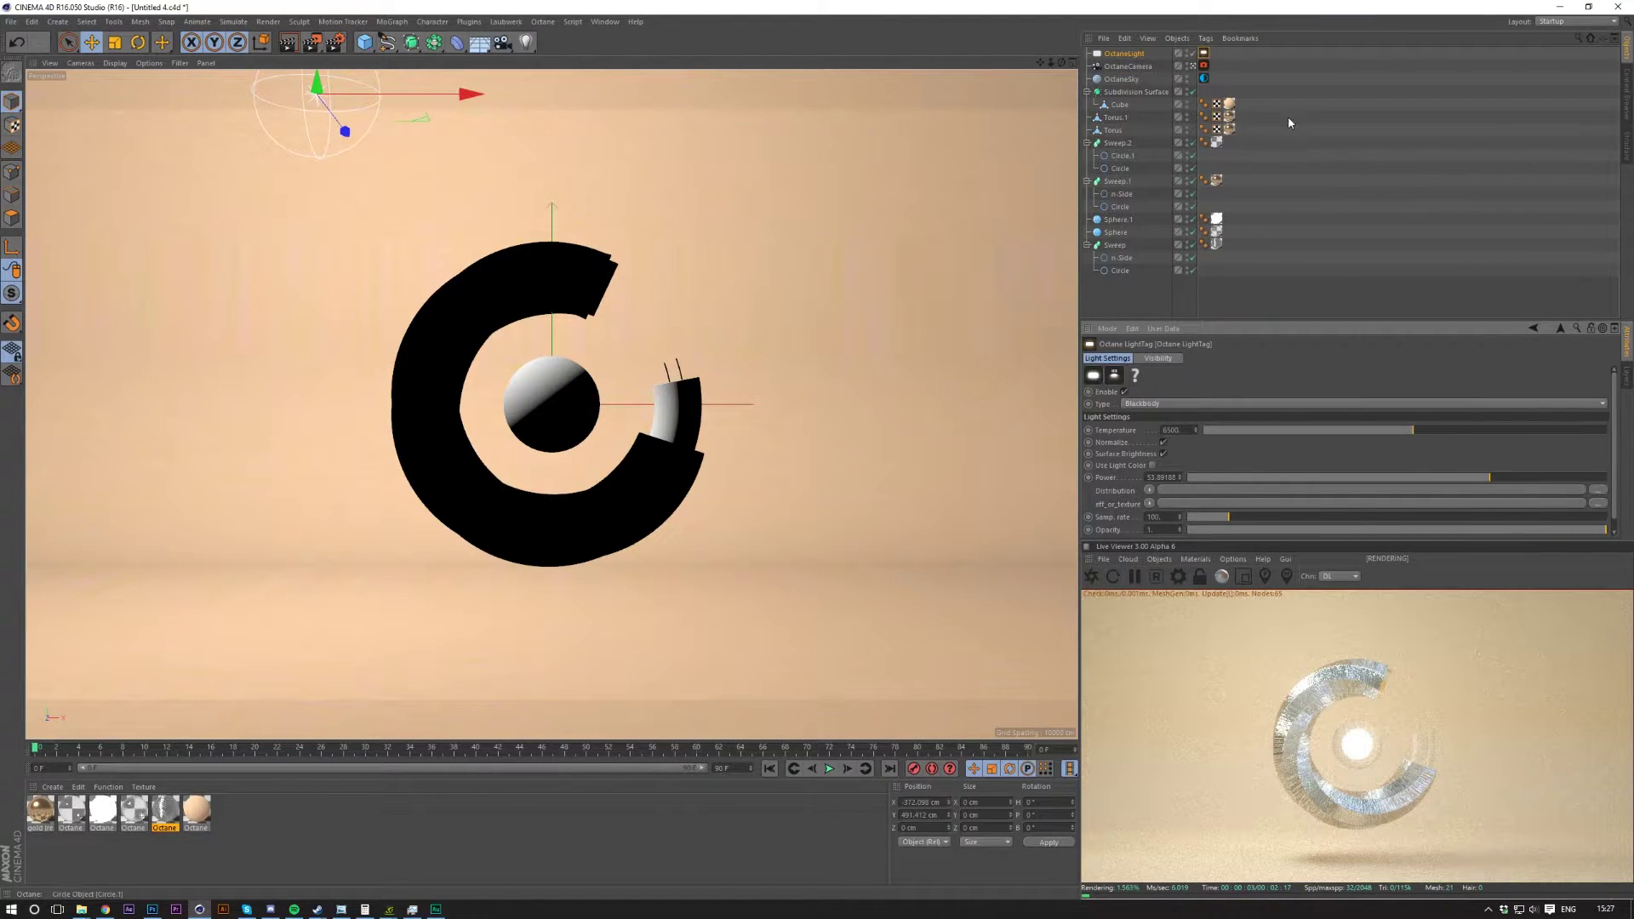
Raise the bloom power in the Octane camera's post-processing settings to about 26.3.
{"action": "left_click", "coordinate": [1204, 66]}
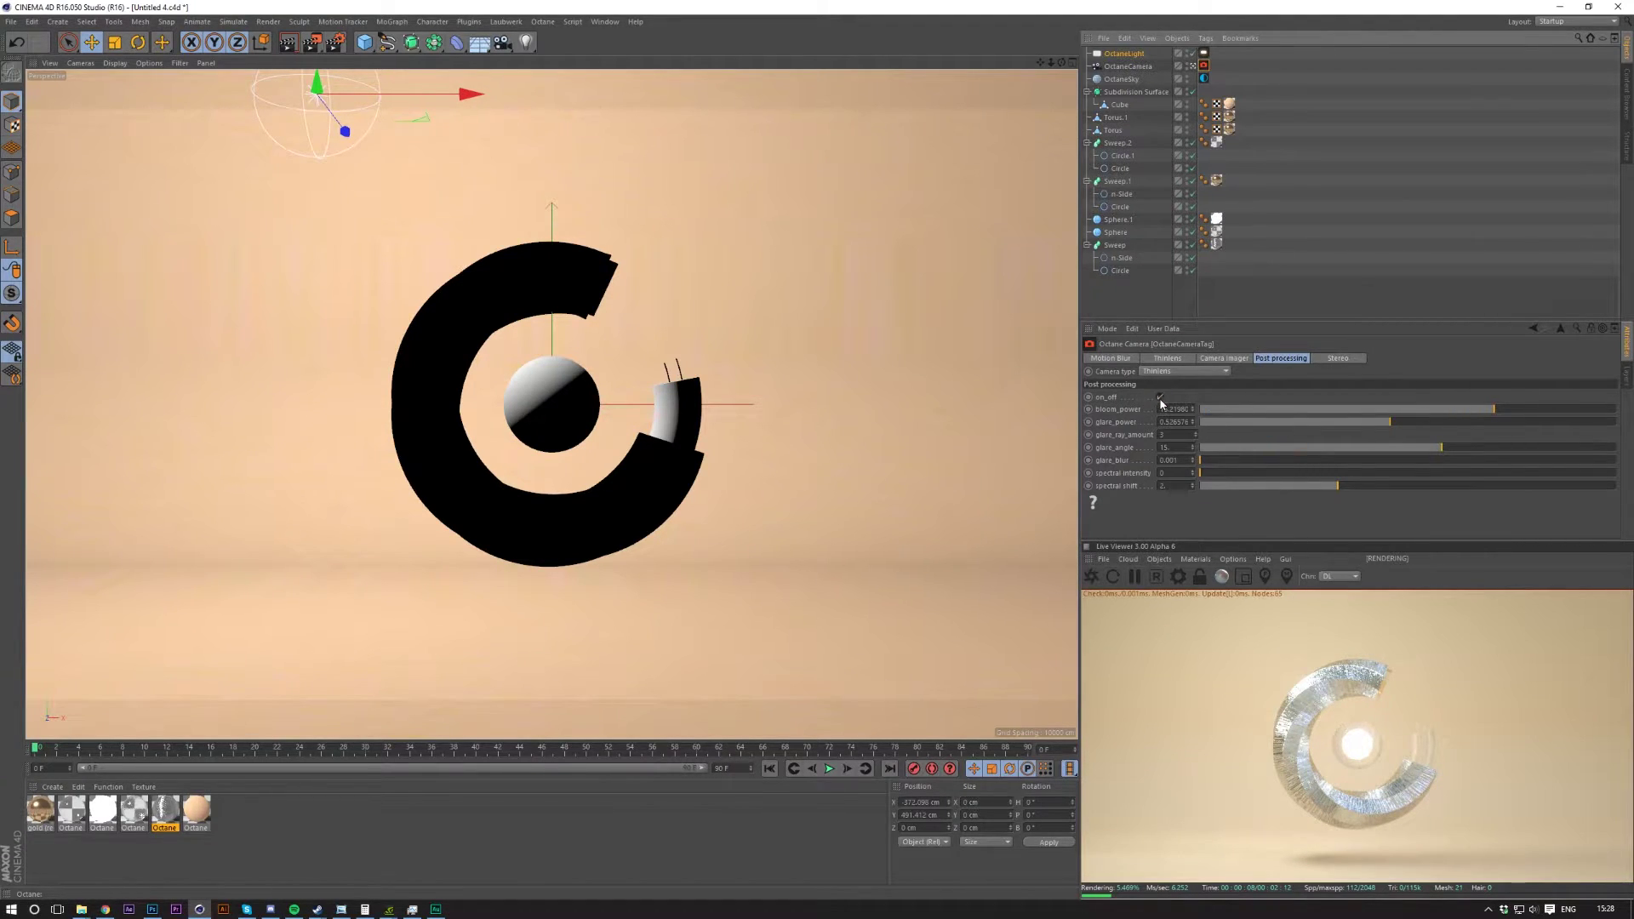
{"action": "left_click_drag", "start_coordinate": [1498, 413], "coordinate": [1512, 423]}
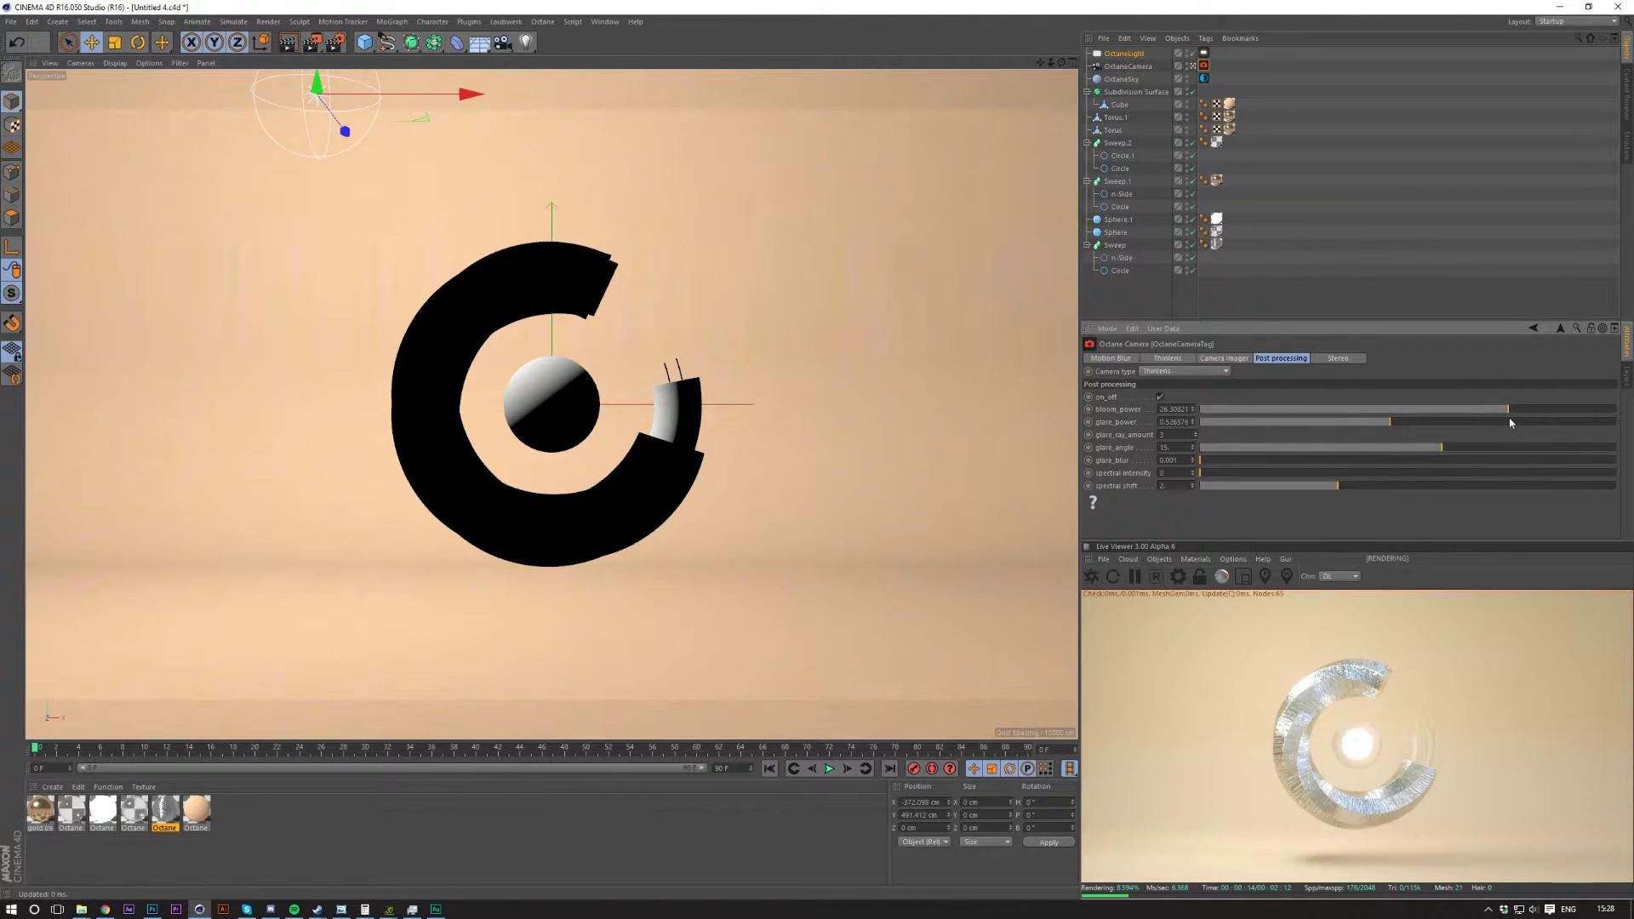
Set the area light's sampling rate to 10000.
{"action": "left_click", "coordinate": [1204, 52]}
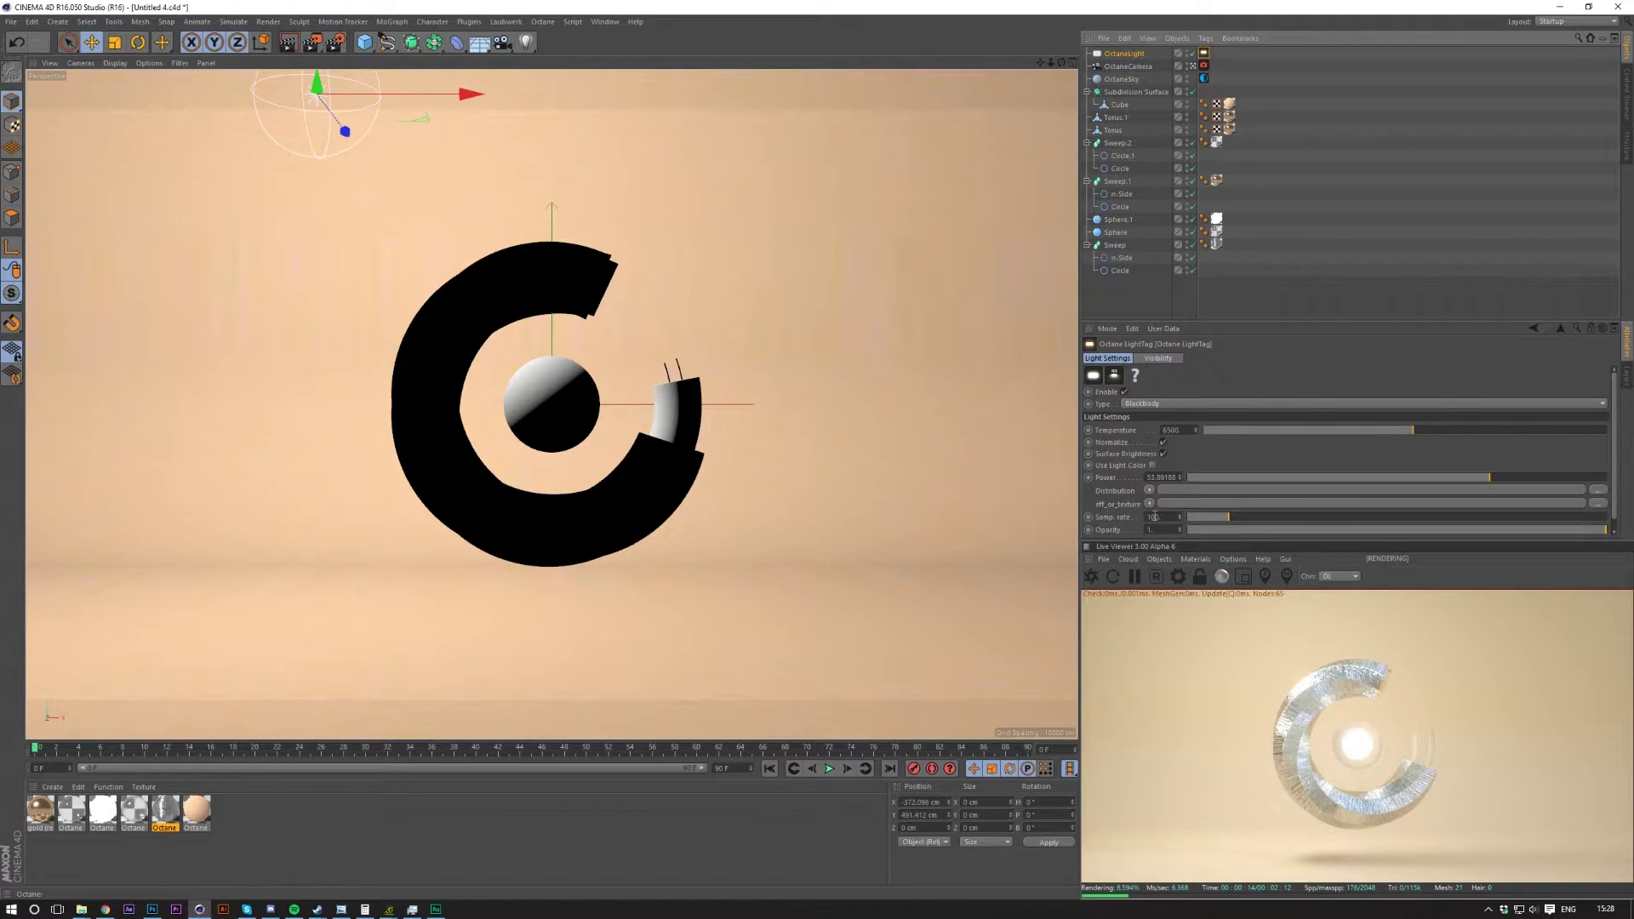
{"action": "left_click", "coordinate": [1152, 517]}
{"action": "type", "text": "0"}
{"action": "key", "text": "Return"}
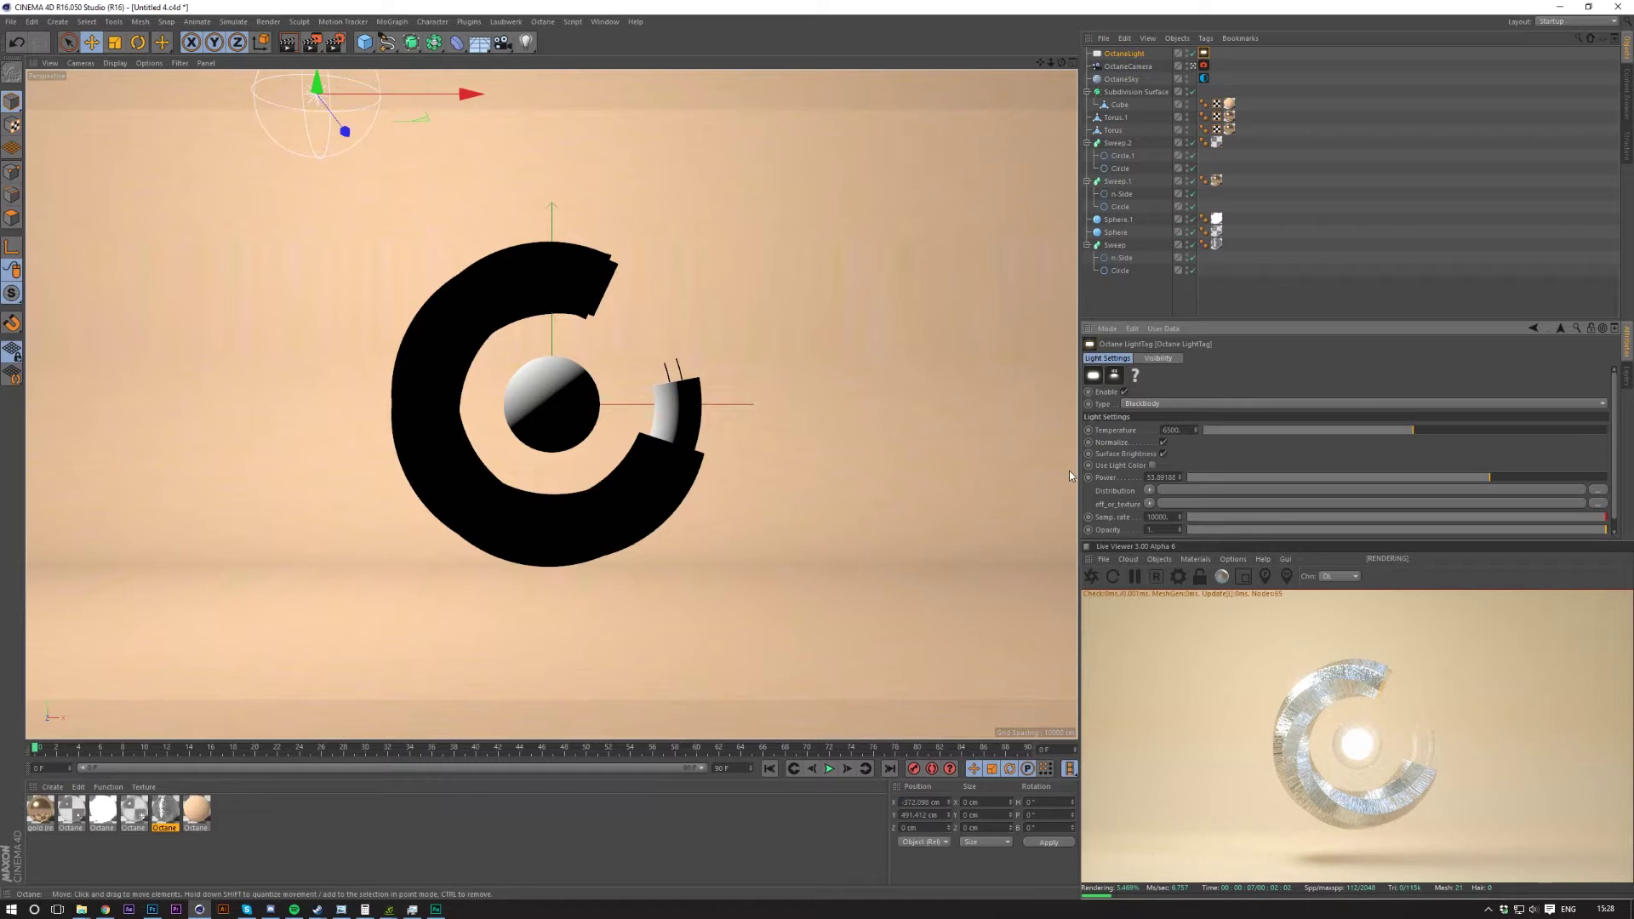
Enable the camera imager on the Octane camera and make its response preset ready for changing.
{"action": "left_click", "coordinate": [1204, 66]}
{"action": "left_click", "coordinate": [1226, 358]}
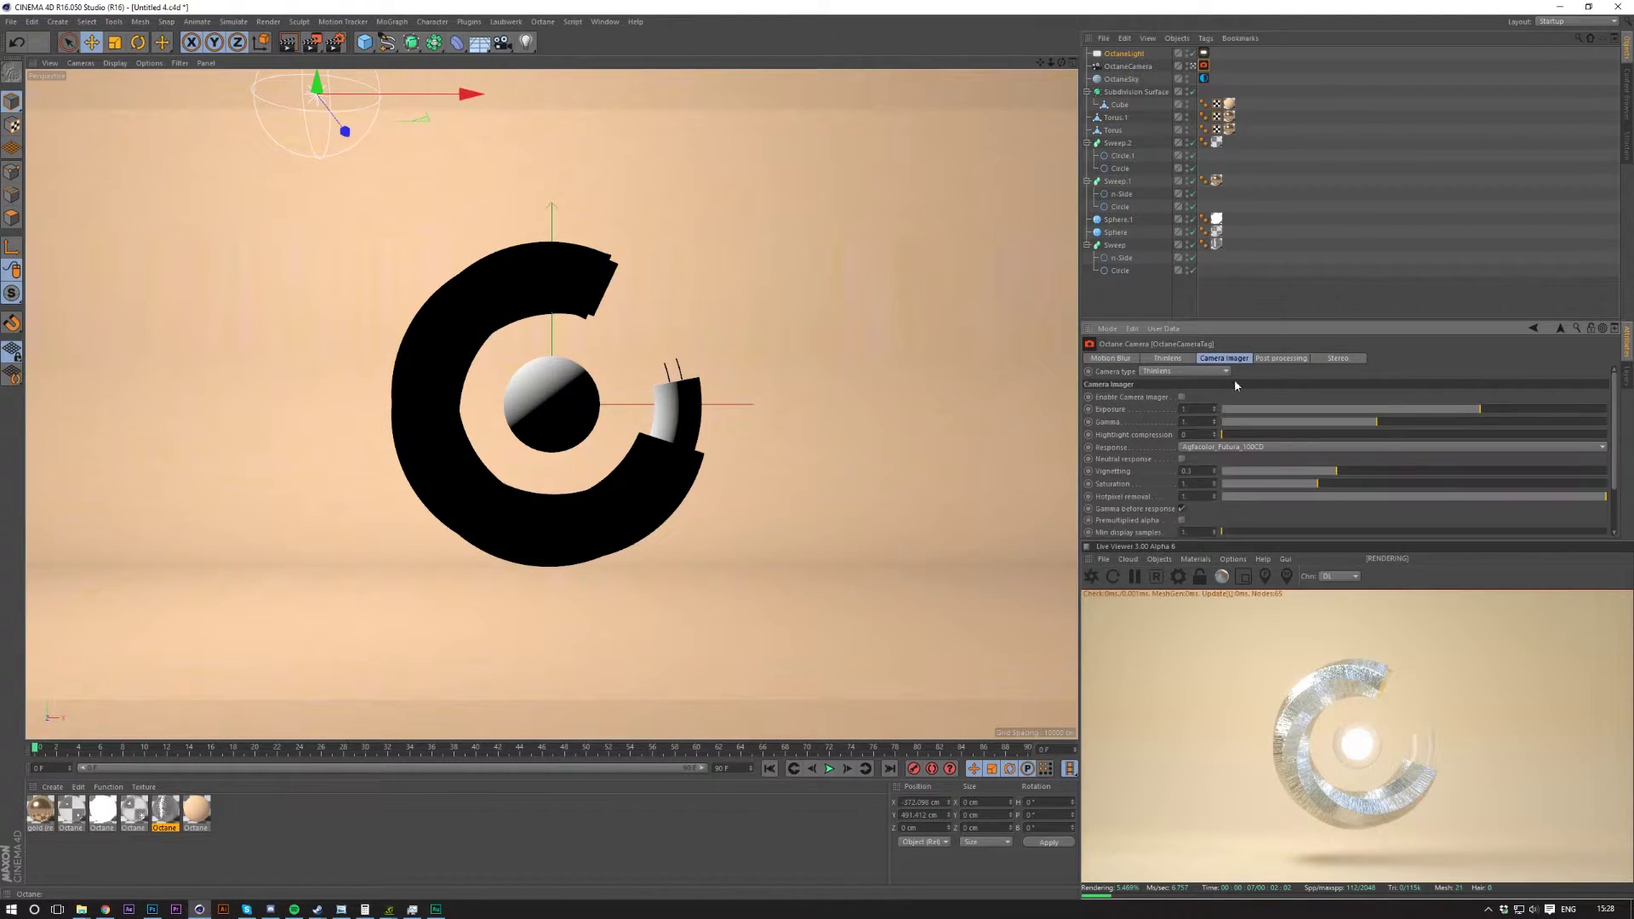
{"action": "left_click", "coordinate": [1182, 398]}
{"action": "left_click", "coordinate": [1178, 448]}
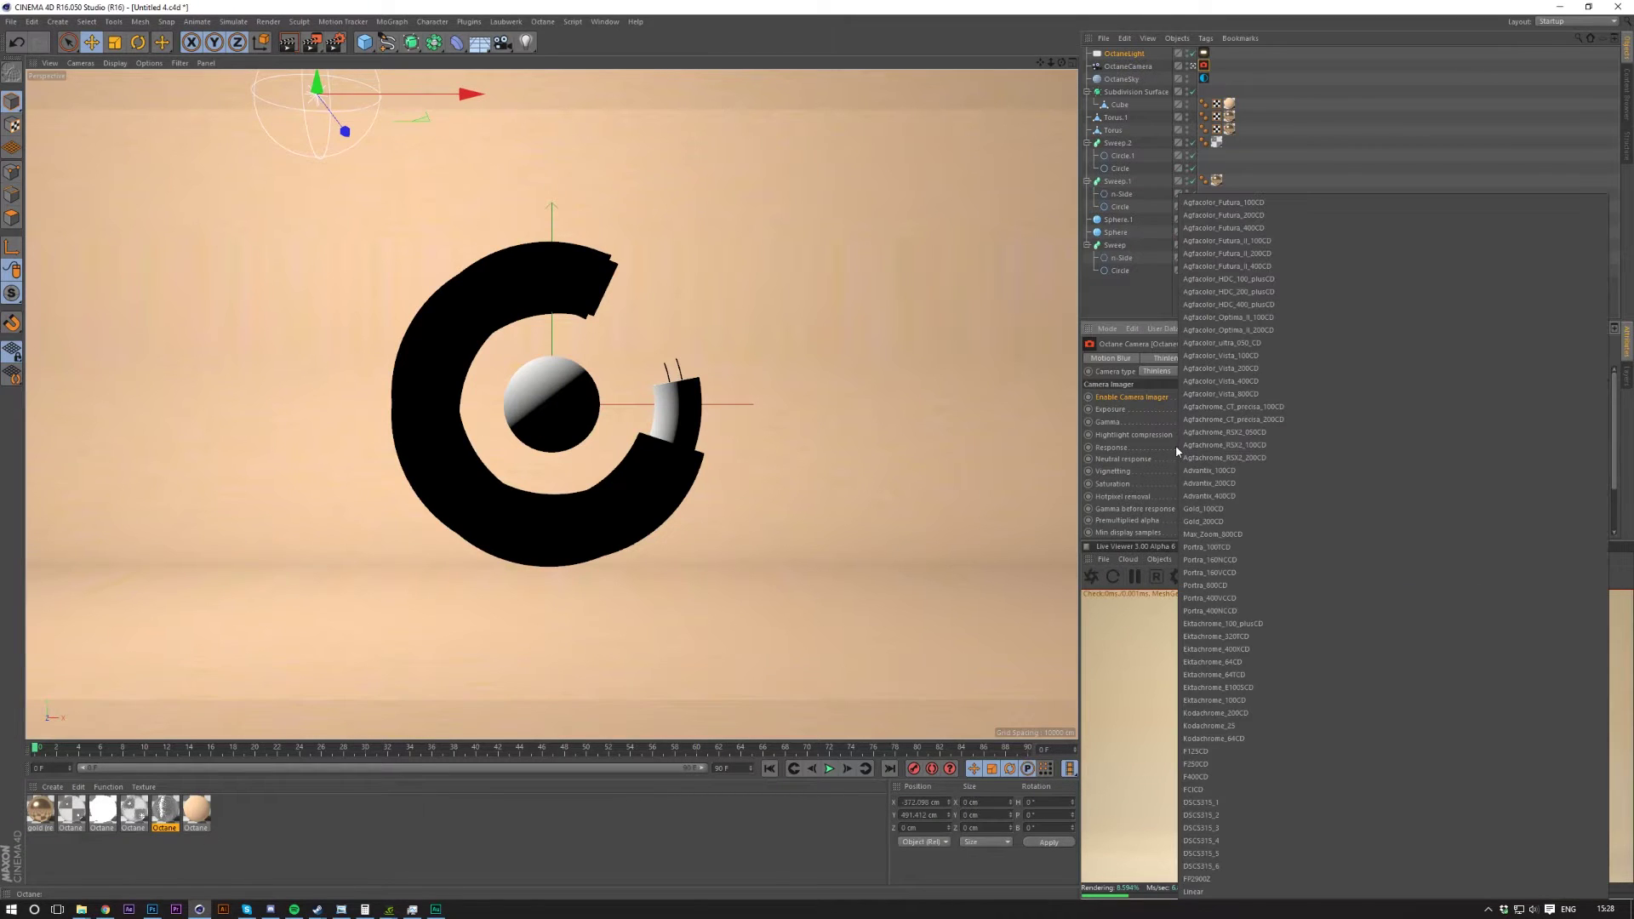
{"action": "left_click", "coordinate": [1177, 447]}
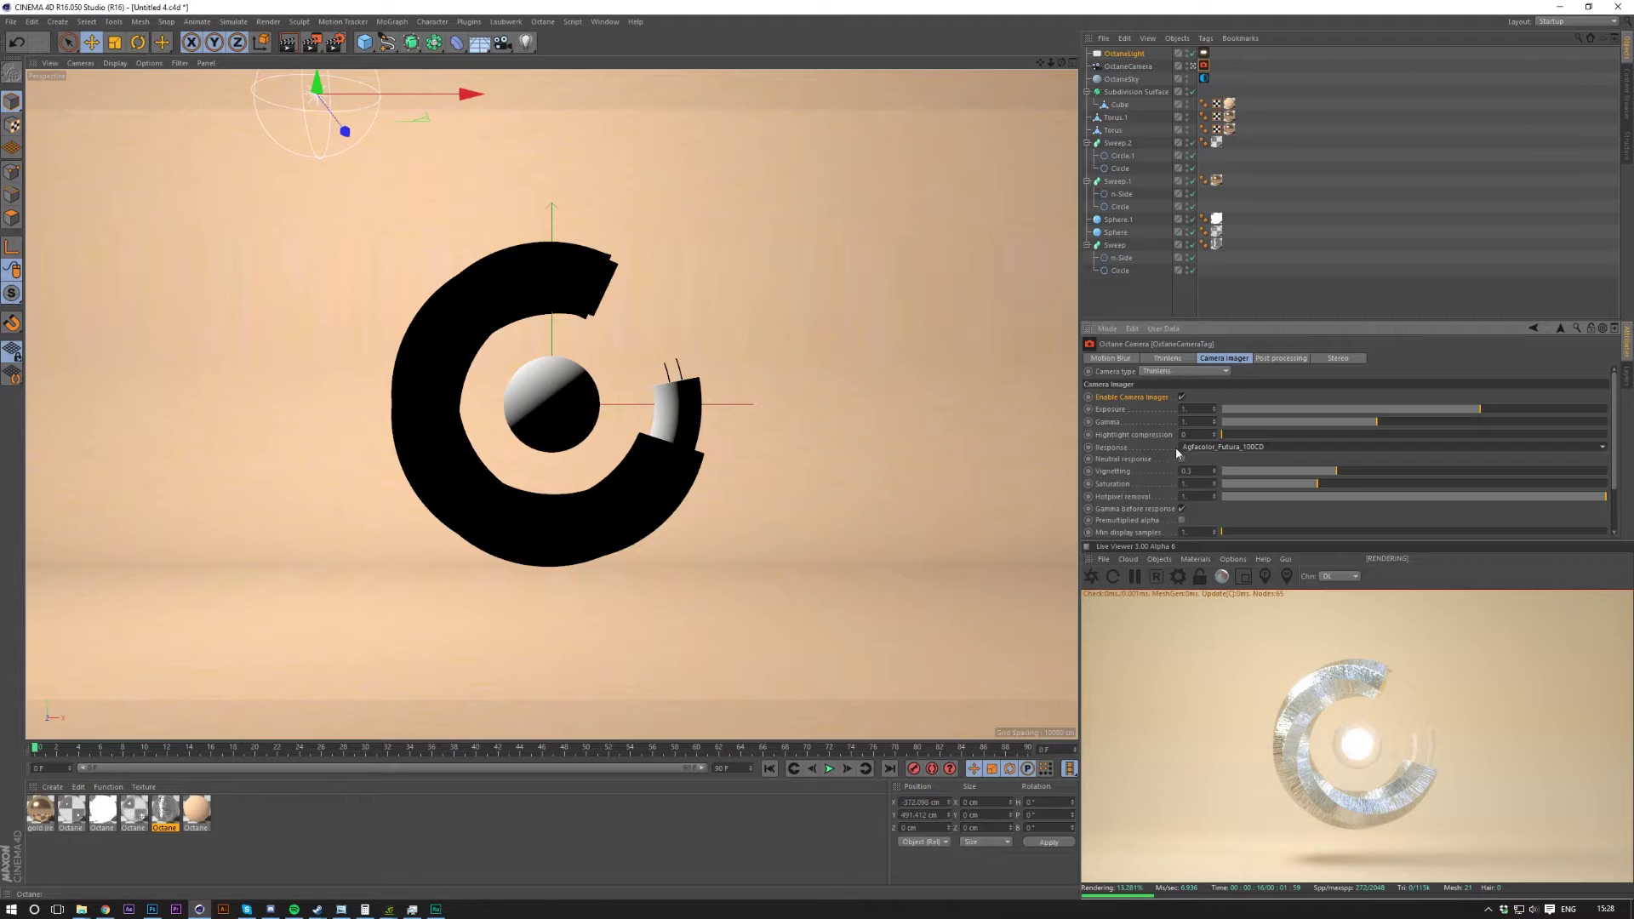
Try out the camera imager's response presets in the live render, from the Agfacolor films through Agfachrome, Gold, Portra, Ektachrome and the F-series curves.
{"action": "scroll", "coordinate": [1177, 446], "scroll_direction": "down", "scroll_amount": 1}
{"action": "scroll", "coordinate": [1177, 447], "scroll_direction": "down", "scroll_amount": 1}
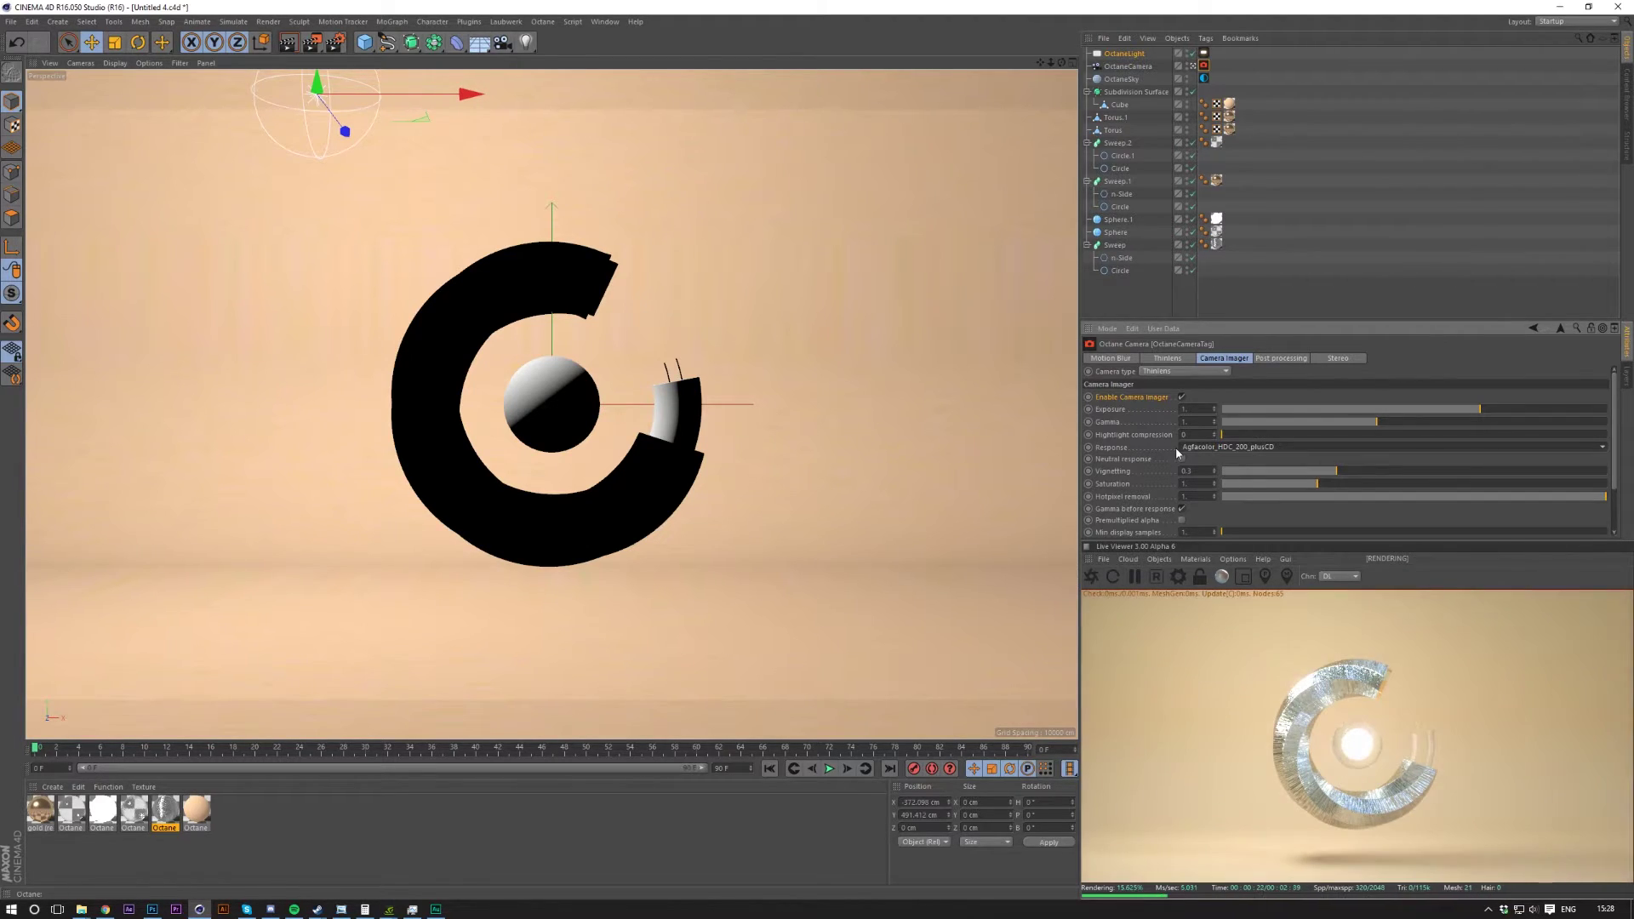
{"action": "scroll", "coordinate": [1176, 447], "scroll_direction": "down", "scroll_amount": 1}
{"action": "scroll", "coordinate": [1176, 447], "scroll_direction": "down", "scroll_amount": 2}
{"action": "scroll", "coordinate": [1176, 447], "scroll_direction": "down", "scroll_amount": 1}
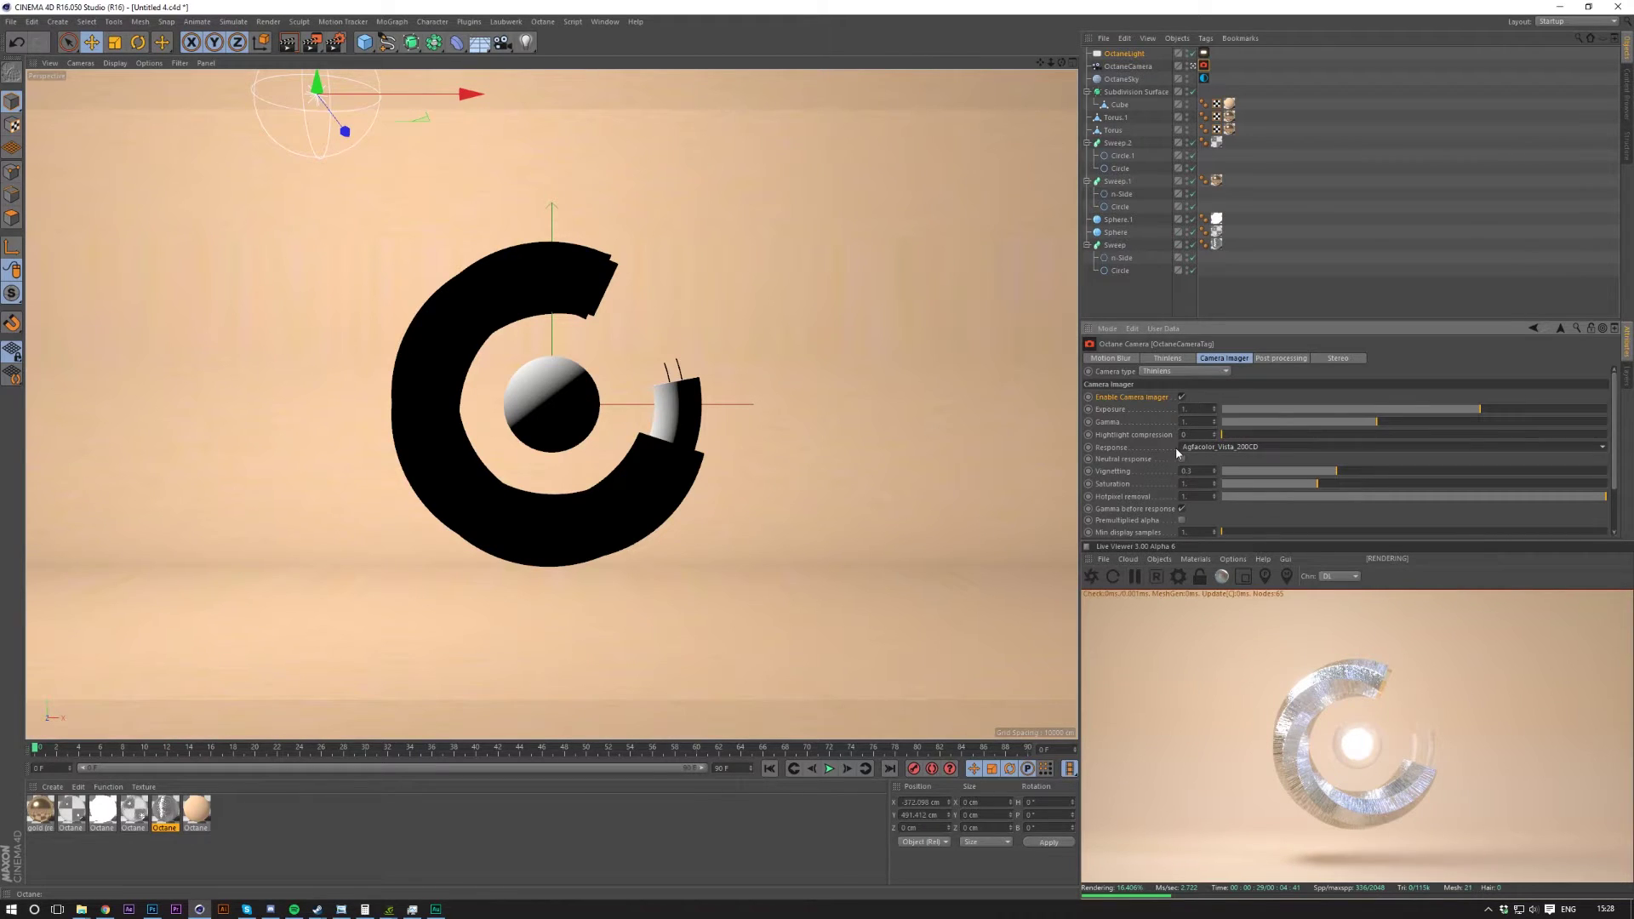
{"action": "scroll", "coordinate": [1177, 446], "scroll_direction": "down", "scroll_amount": 4}
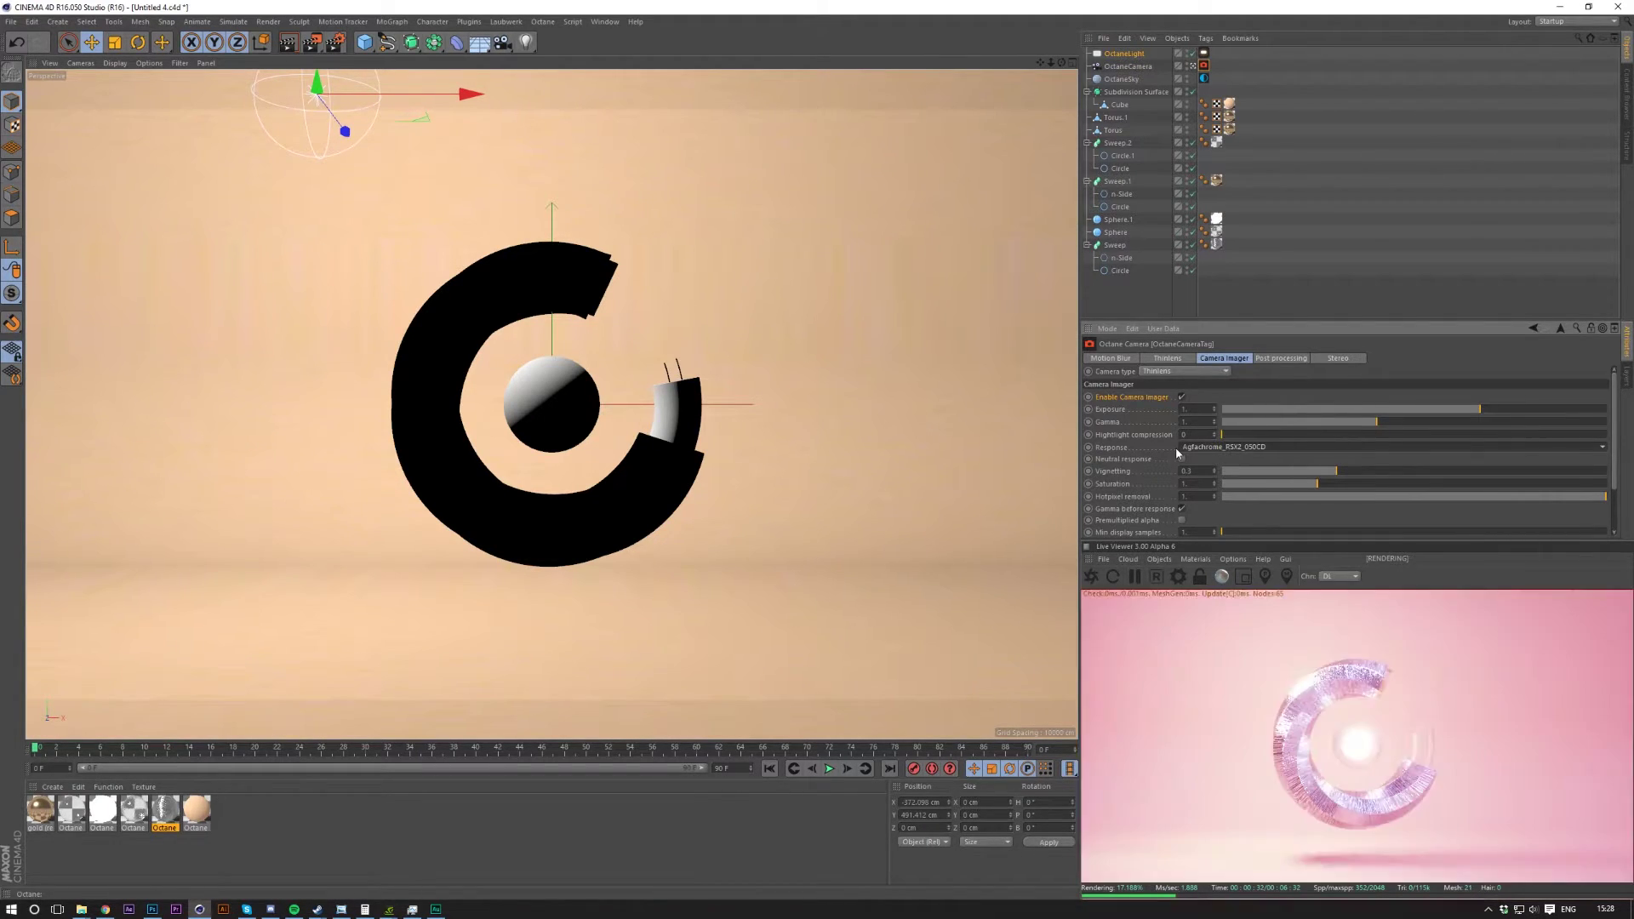
{"action": "scroll", "coordinate": [1176, 447], "scroll_direction": "down", "scroll_amount": 2}
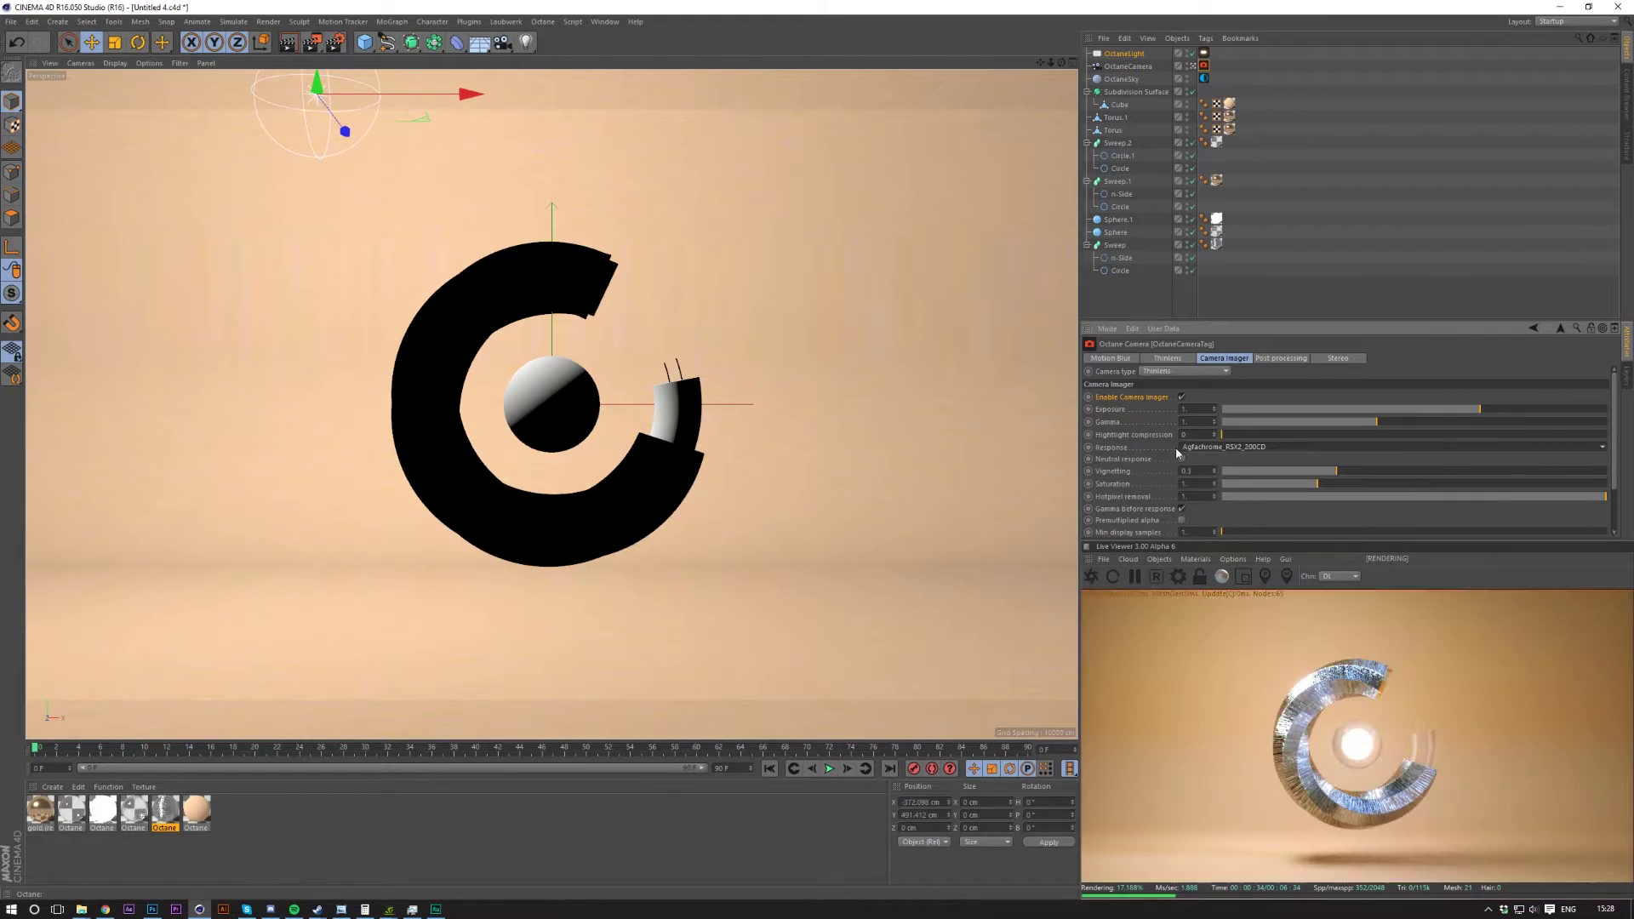
{"action": "scroll", "coordinate": [1176, 447], "scroll_direction": "down", "scroll_amount": 4}
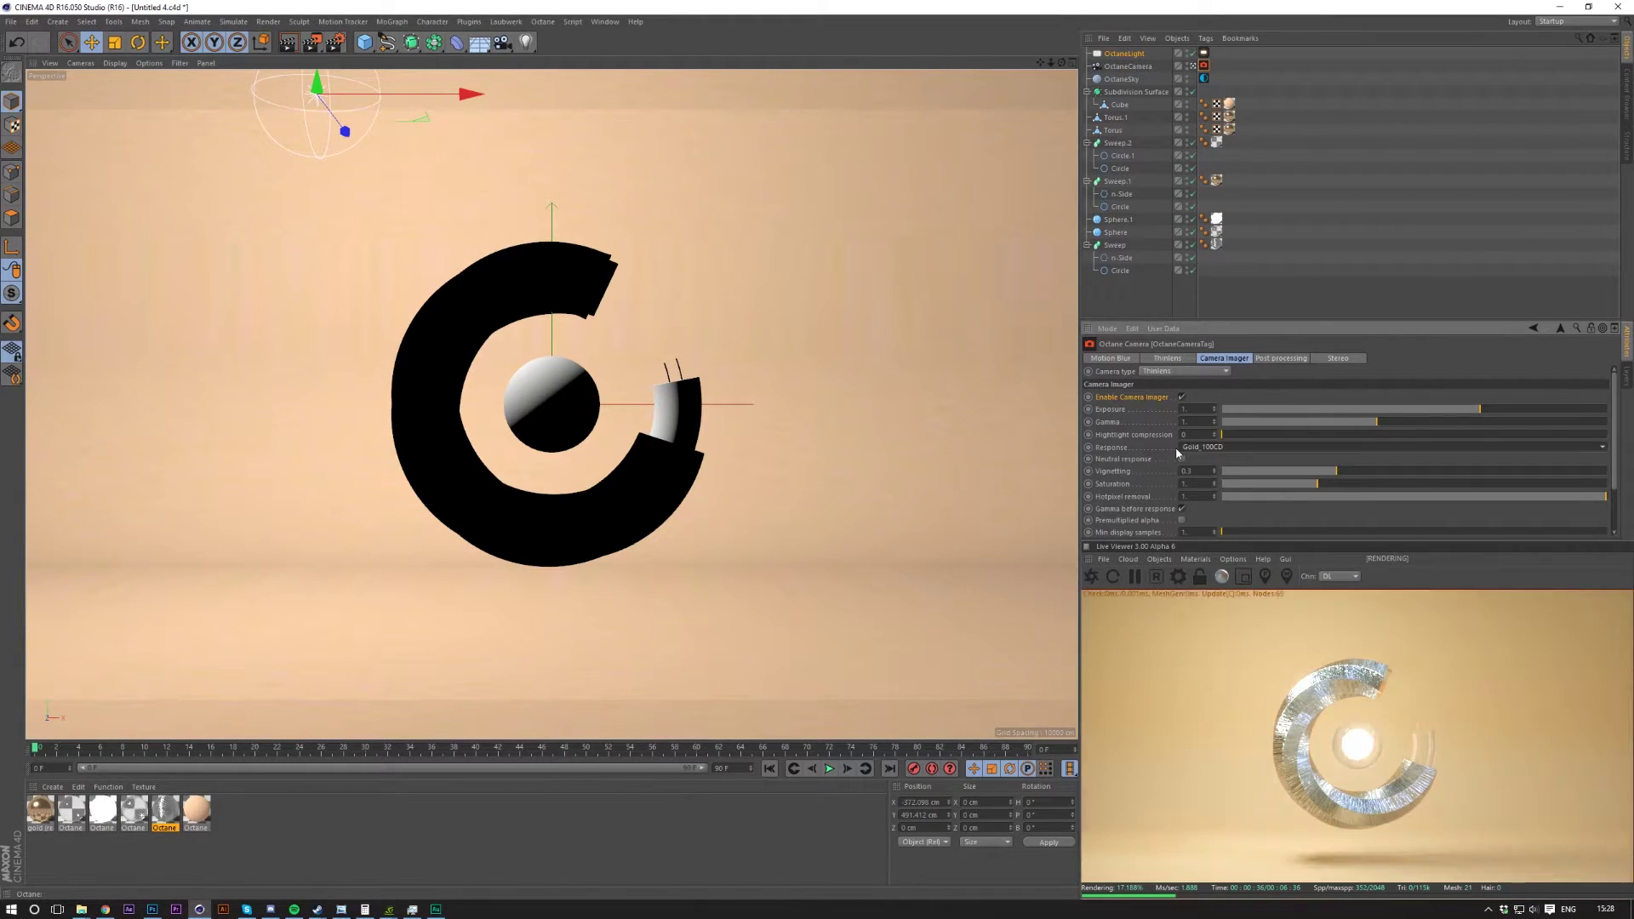
{"action": "scroll", "coordinate": [1177, 447], "scroll_direction": "down", "scroll_amount": 3}
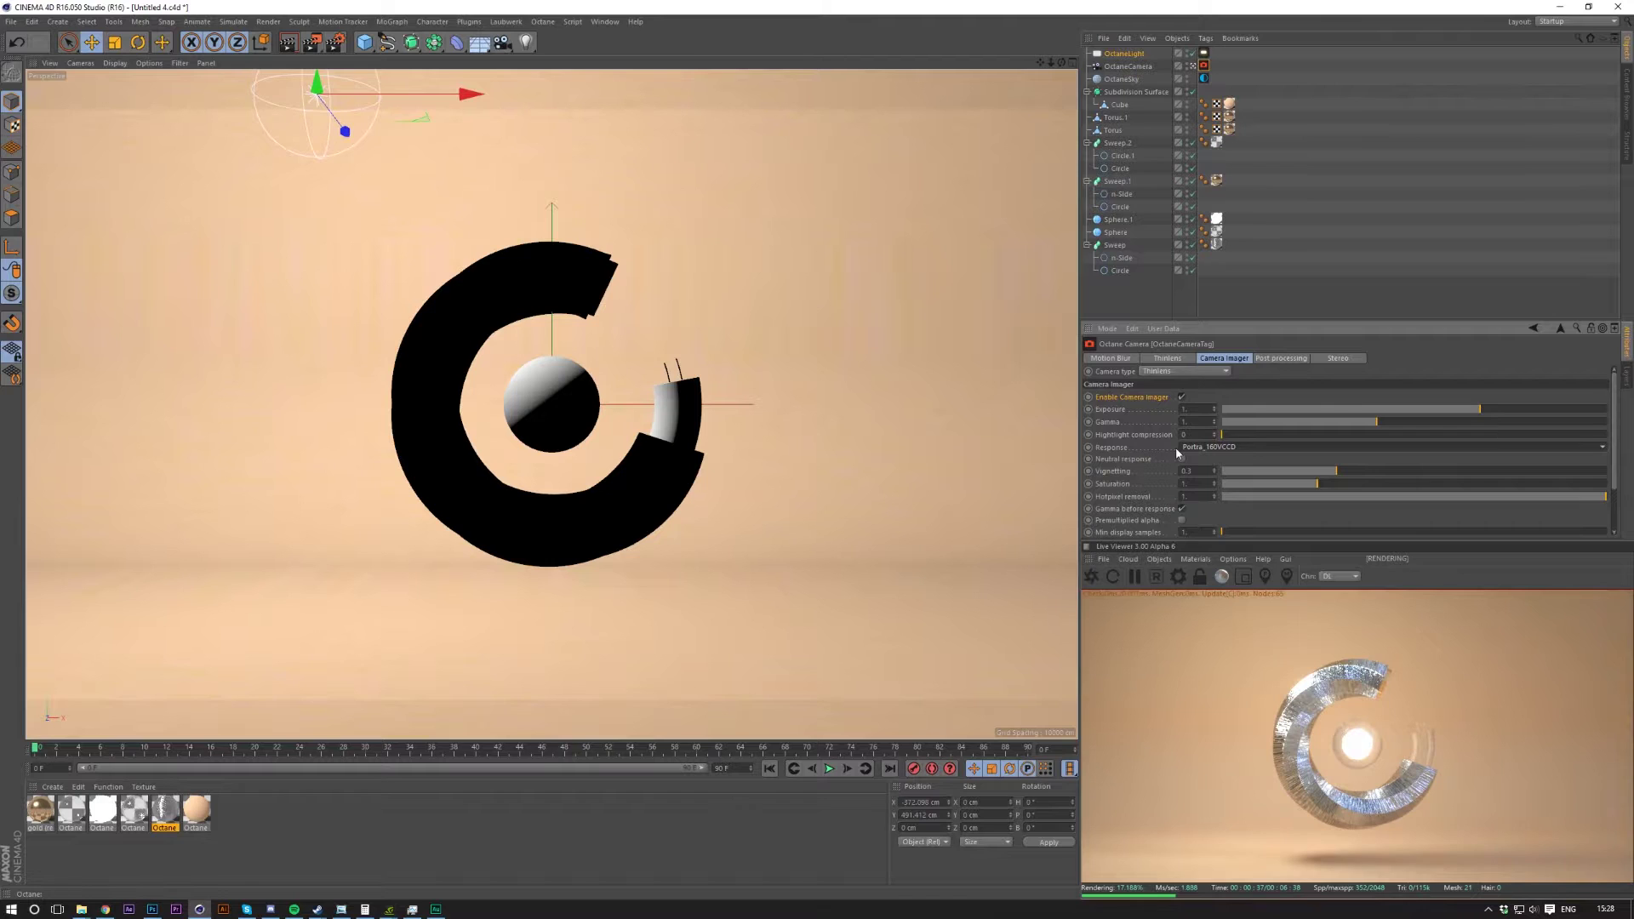
{"action": "scroll", "coordinate": [1176, 447], "scroll_direction": "down", "scroll_amount": 3}
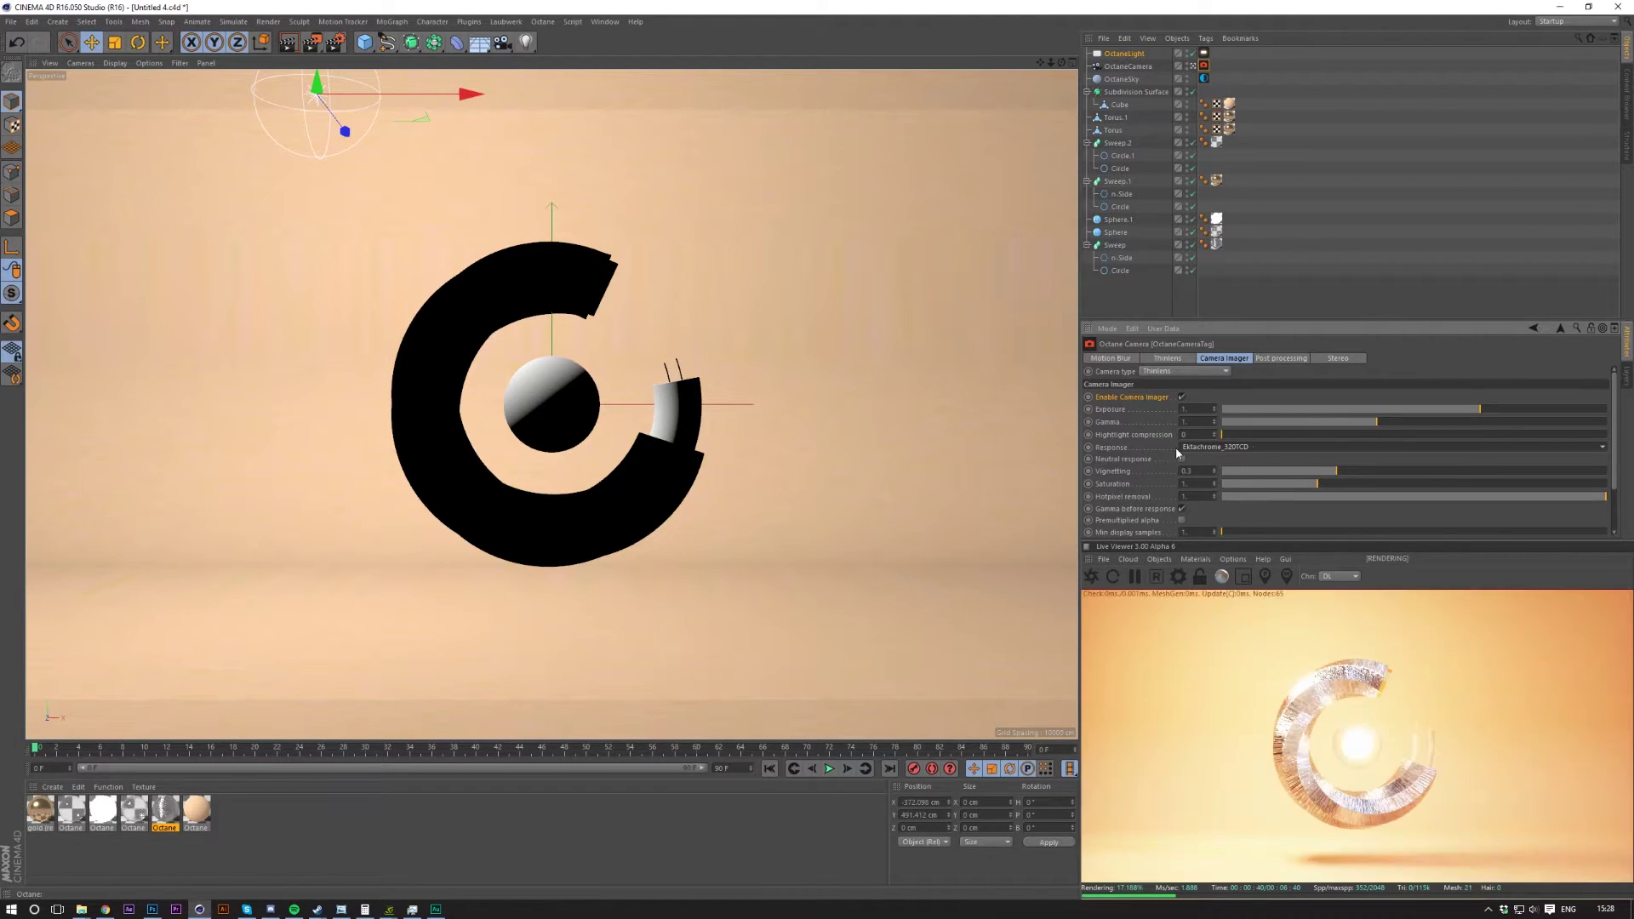
{"action": "scroll", "coordinate": [1177, 453], "scroll_direction": "down", "scroll_amount": 2}
{"action": "scroll", "coordinate": [1177, 452], "scroll_direction": "down", "scroll_amount": 3}
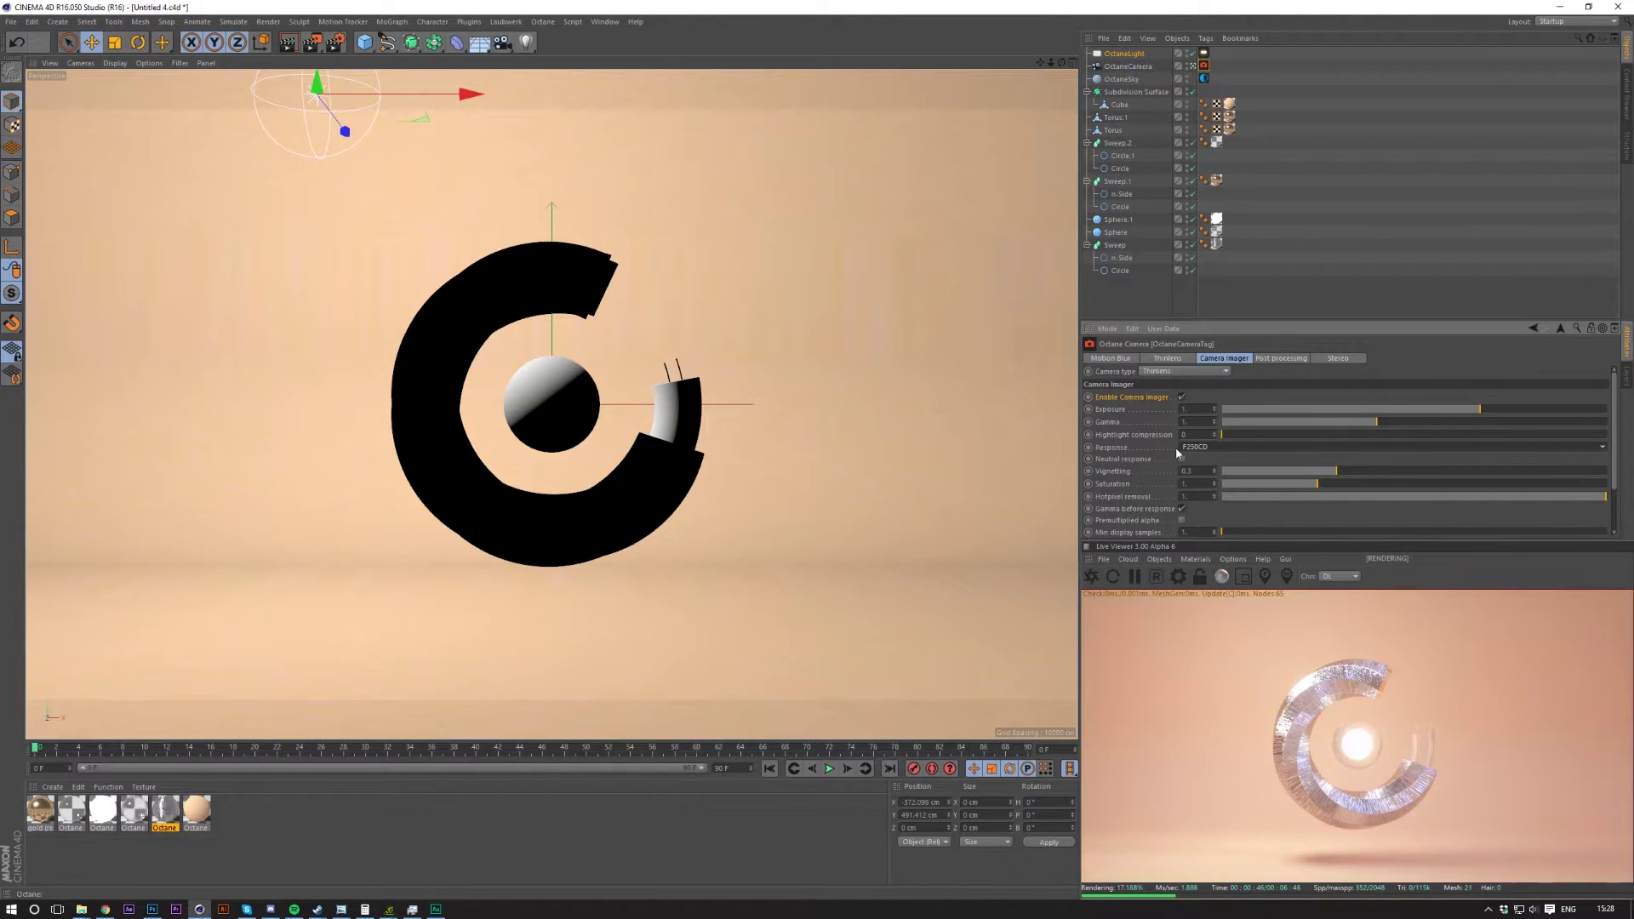
{"action": "scroll", "coordinate": [1177, 447], "scroll_direction": "down", "scroll_amount": 1}
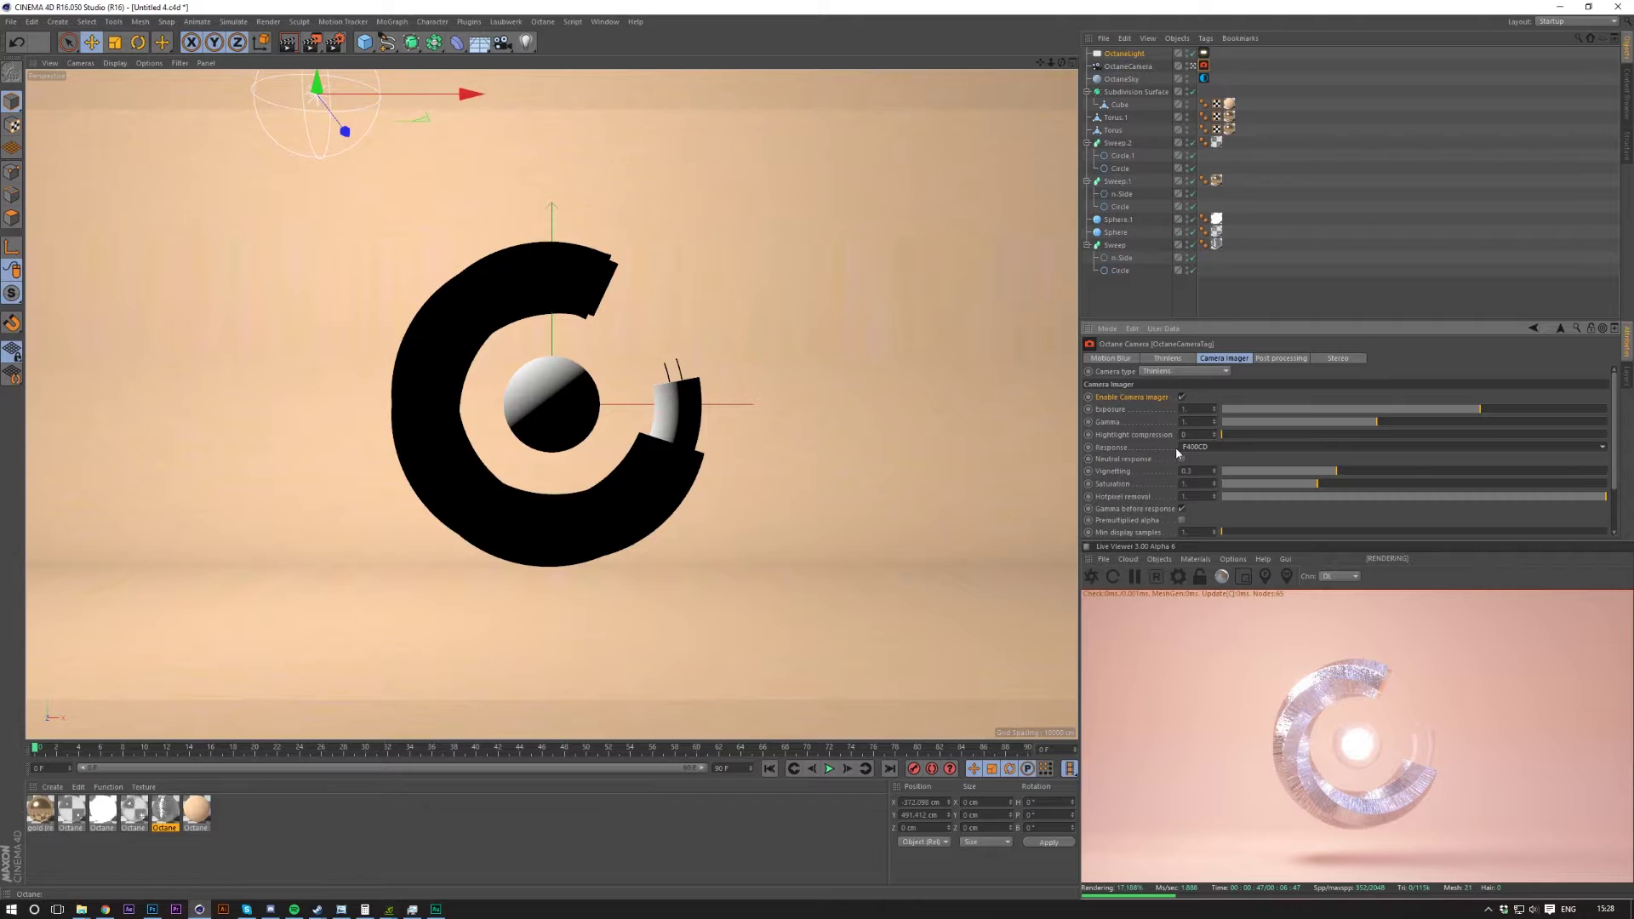
{"action": "scroll", "coordinate": [1176, 447], "scroll_direction": "down", "scroll_amount": 1}
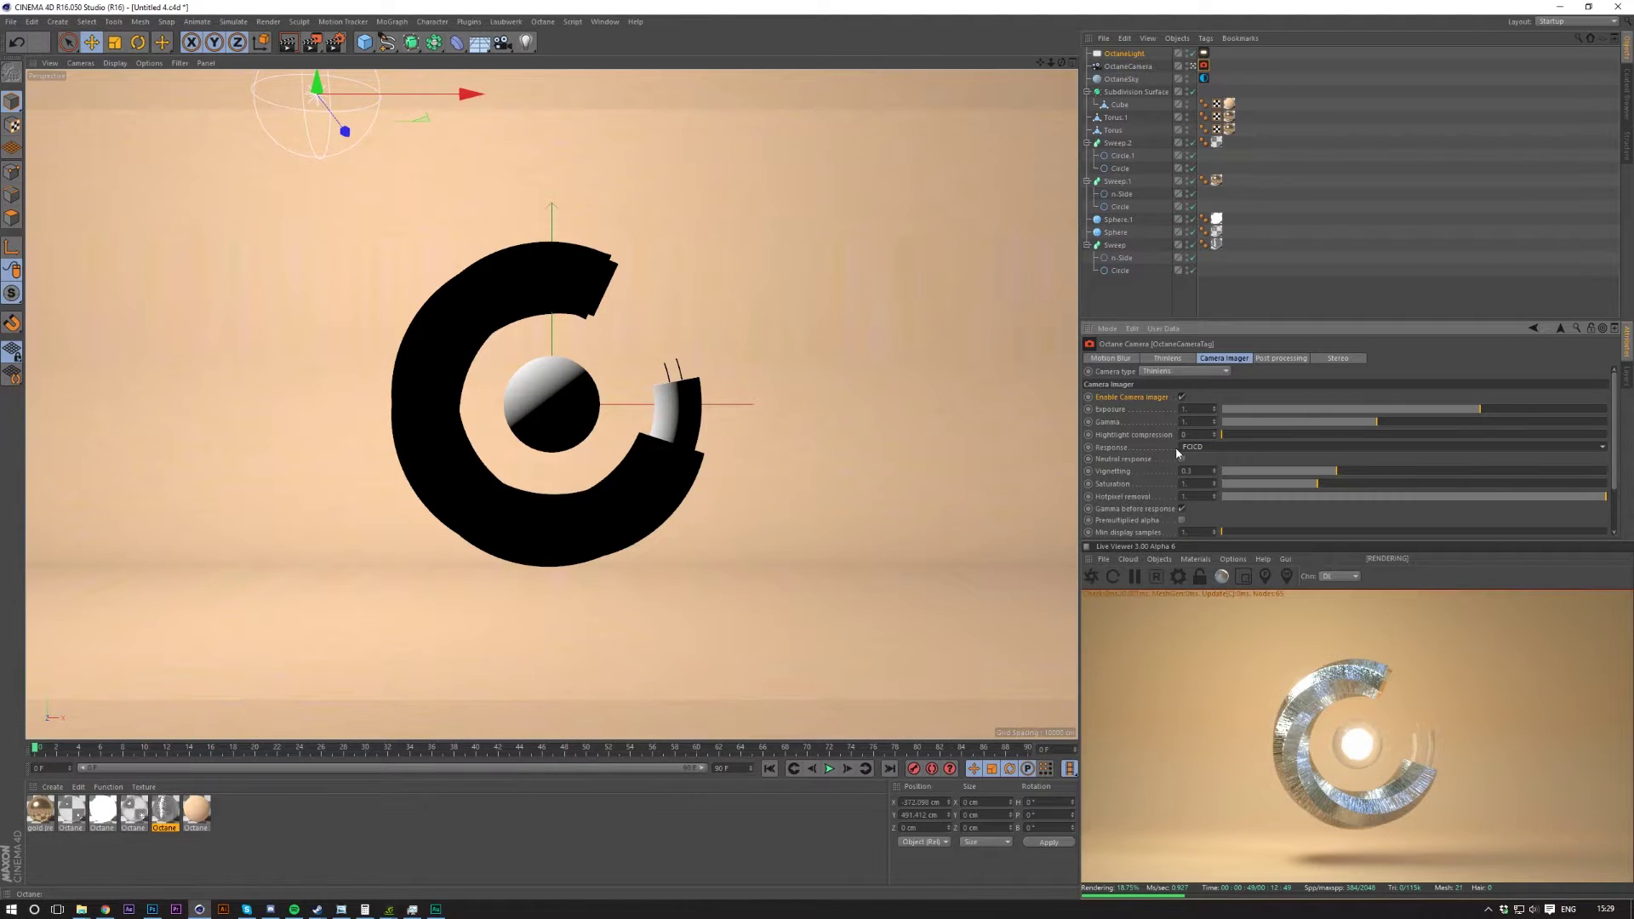
{"action": "scroll", "coordinate": [1178, 453], "scroll_direction": "up", "scroll_amount": 1}
{"action": "scroll", "coordinate": [1177, 446], "scroll_direction": "up", "scroll_amount": 3}
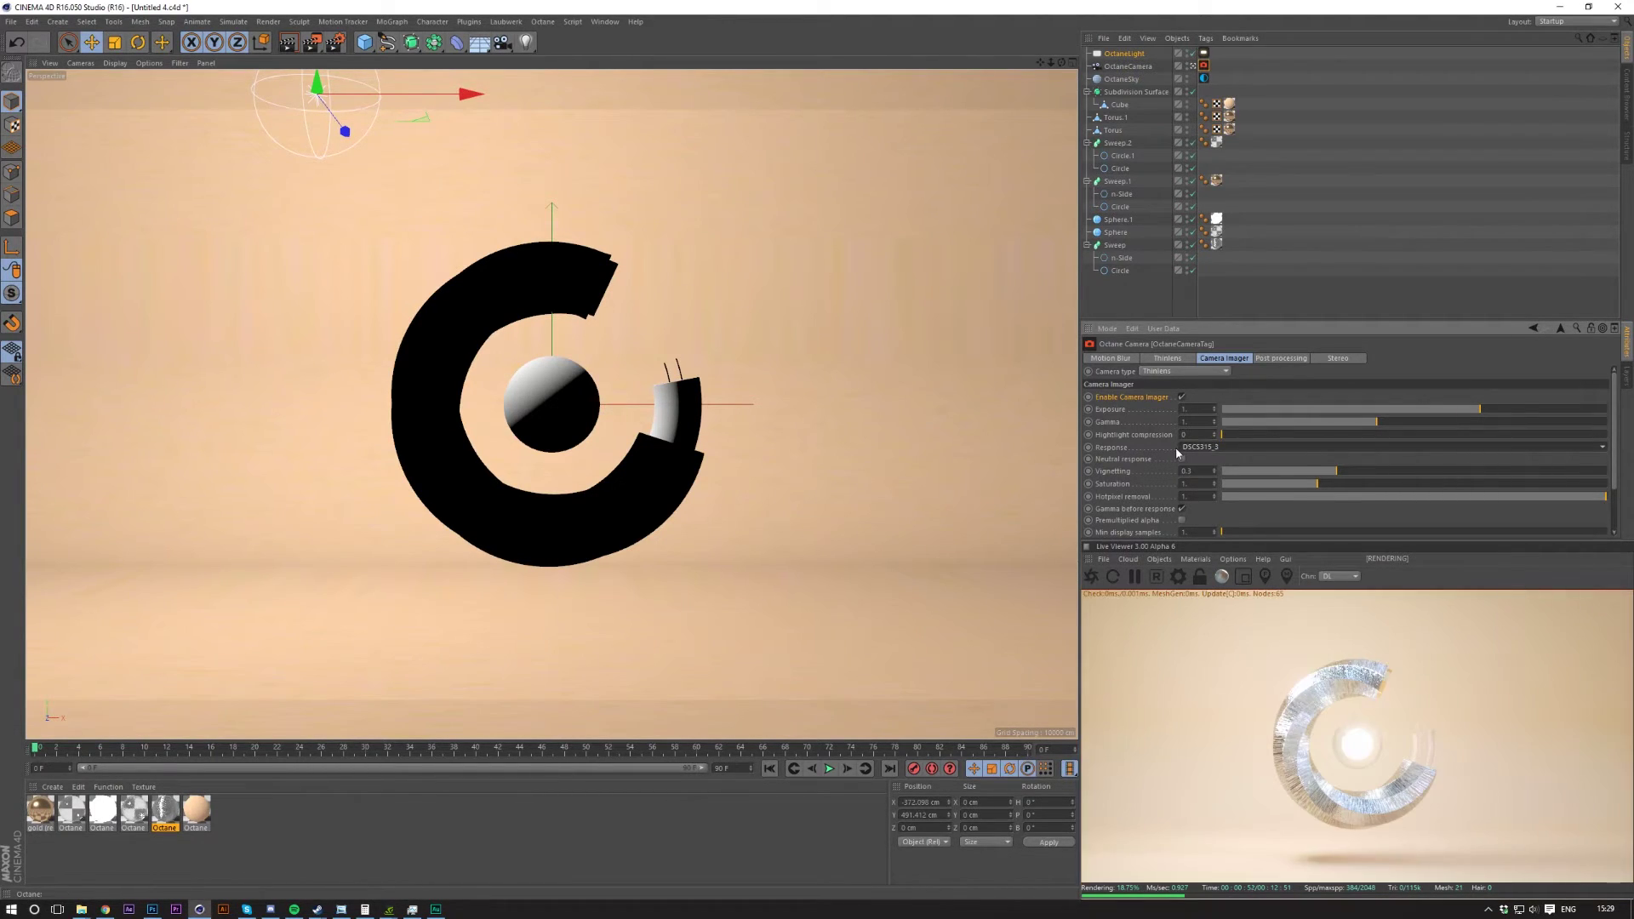
{"action": "scroll", "coordinate": [1176, 447], "scroll_direction": "down", "scroll_amount": 4}
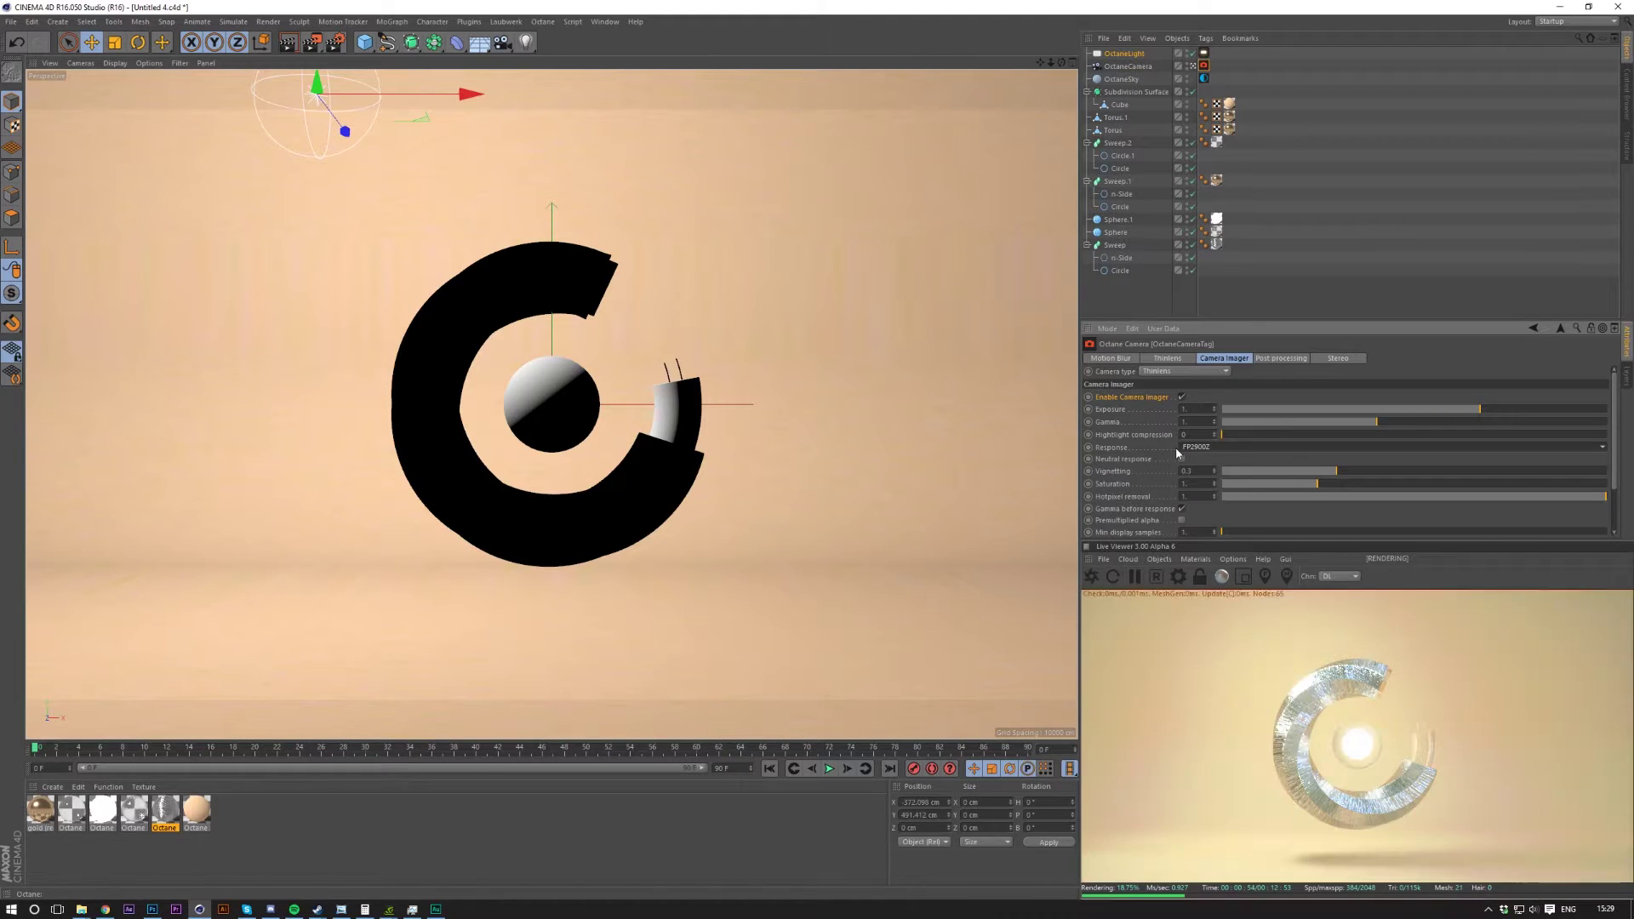
{"action": "scroll", "coordinate": [1177, 447], "scroll_direction": "up", "scroll_amount": 2}
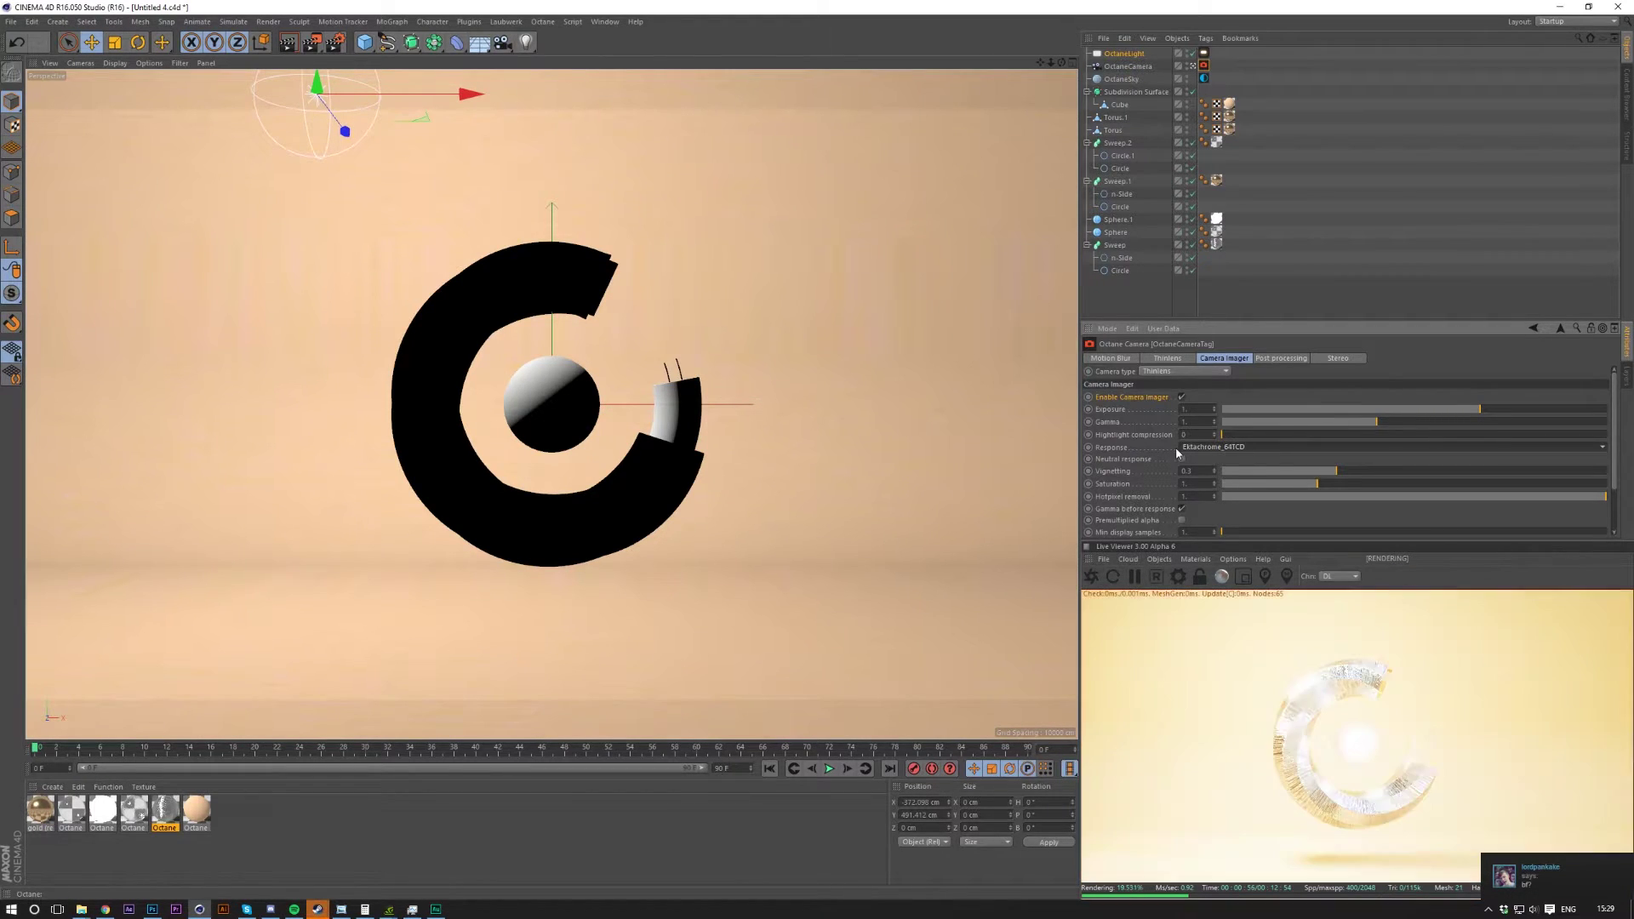
{"action": "scroll", "coordinate": [1176, 447], "scroll_direction": "down", "scroll_amount": 6}
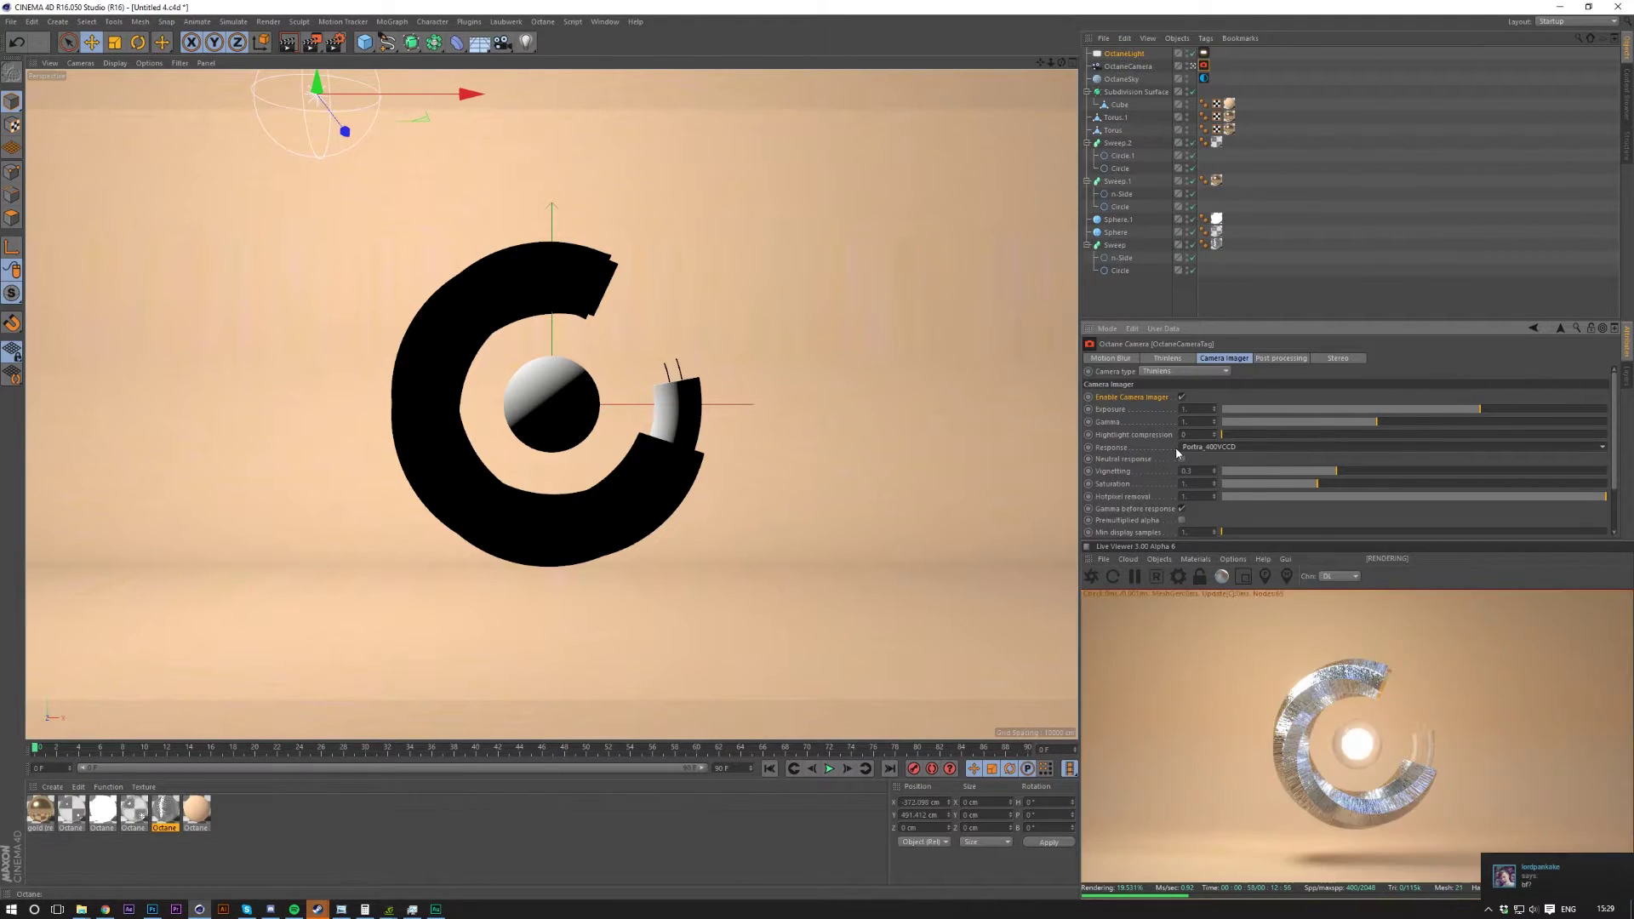
Set the camera imager's response to Agfacolor_Futura_II_100CD and deselect the area light.
{"action": "scroll", "coordinate": [1177, 447], "scroll_direction": "up", "scroll_amount": 4}
{"action": "scroll", "coordinate": [1177, 447], "scroll_direction": "up", "scroll_amount": 4}
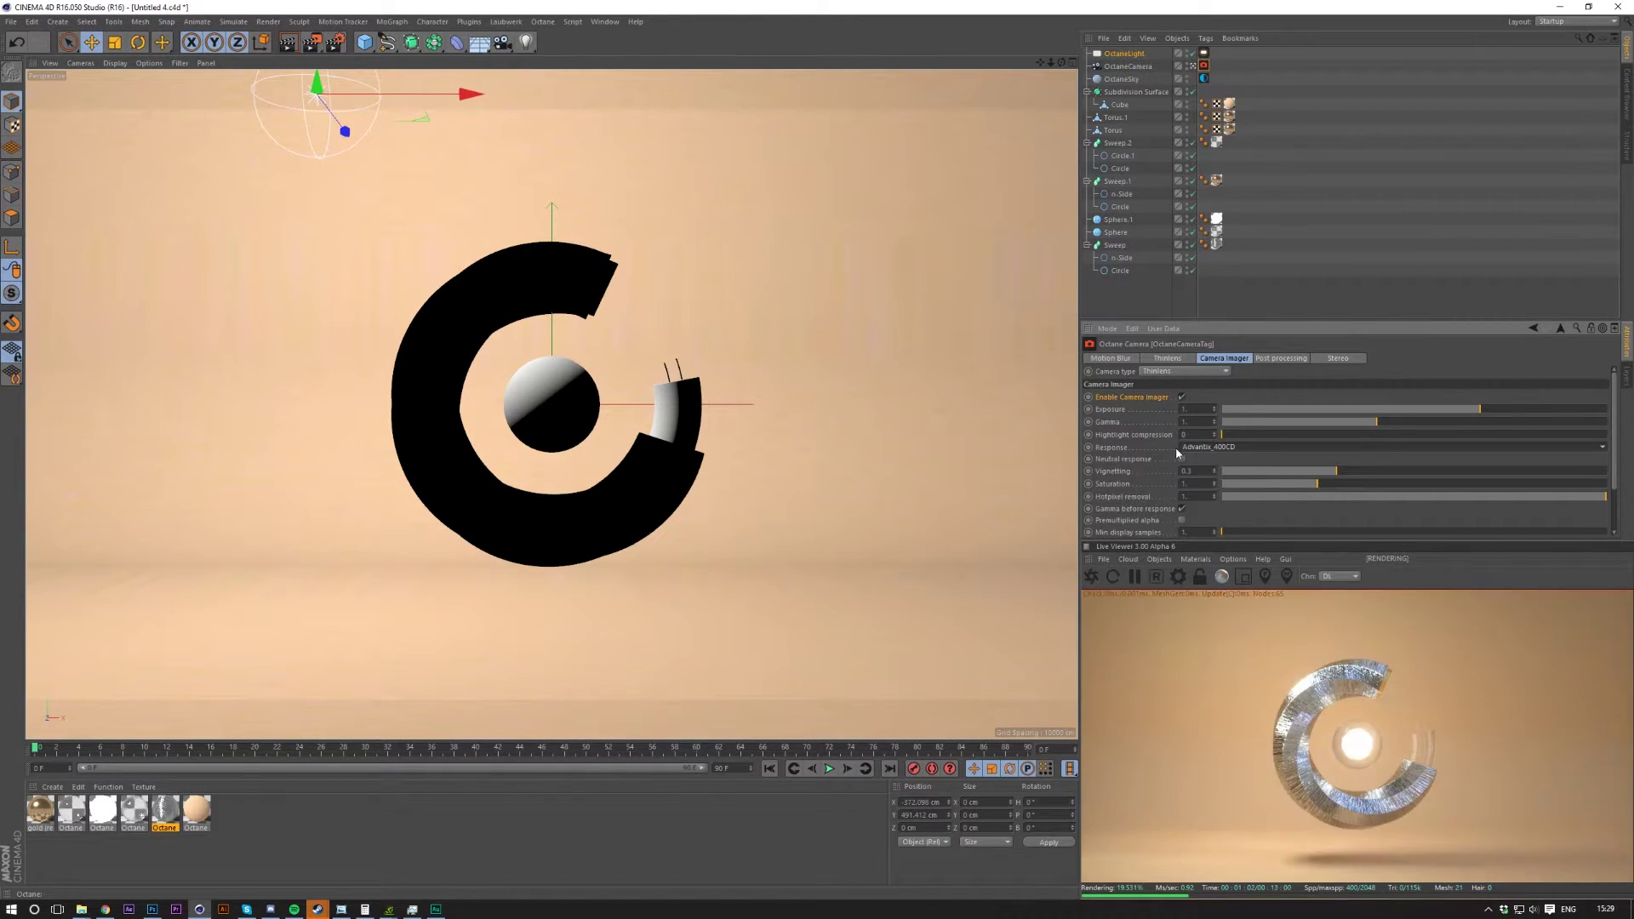
{"action": "scroll", "coordinate": [1177, 447], "scroll_direction": "up", "scroll_amount": 1}
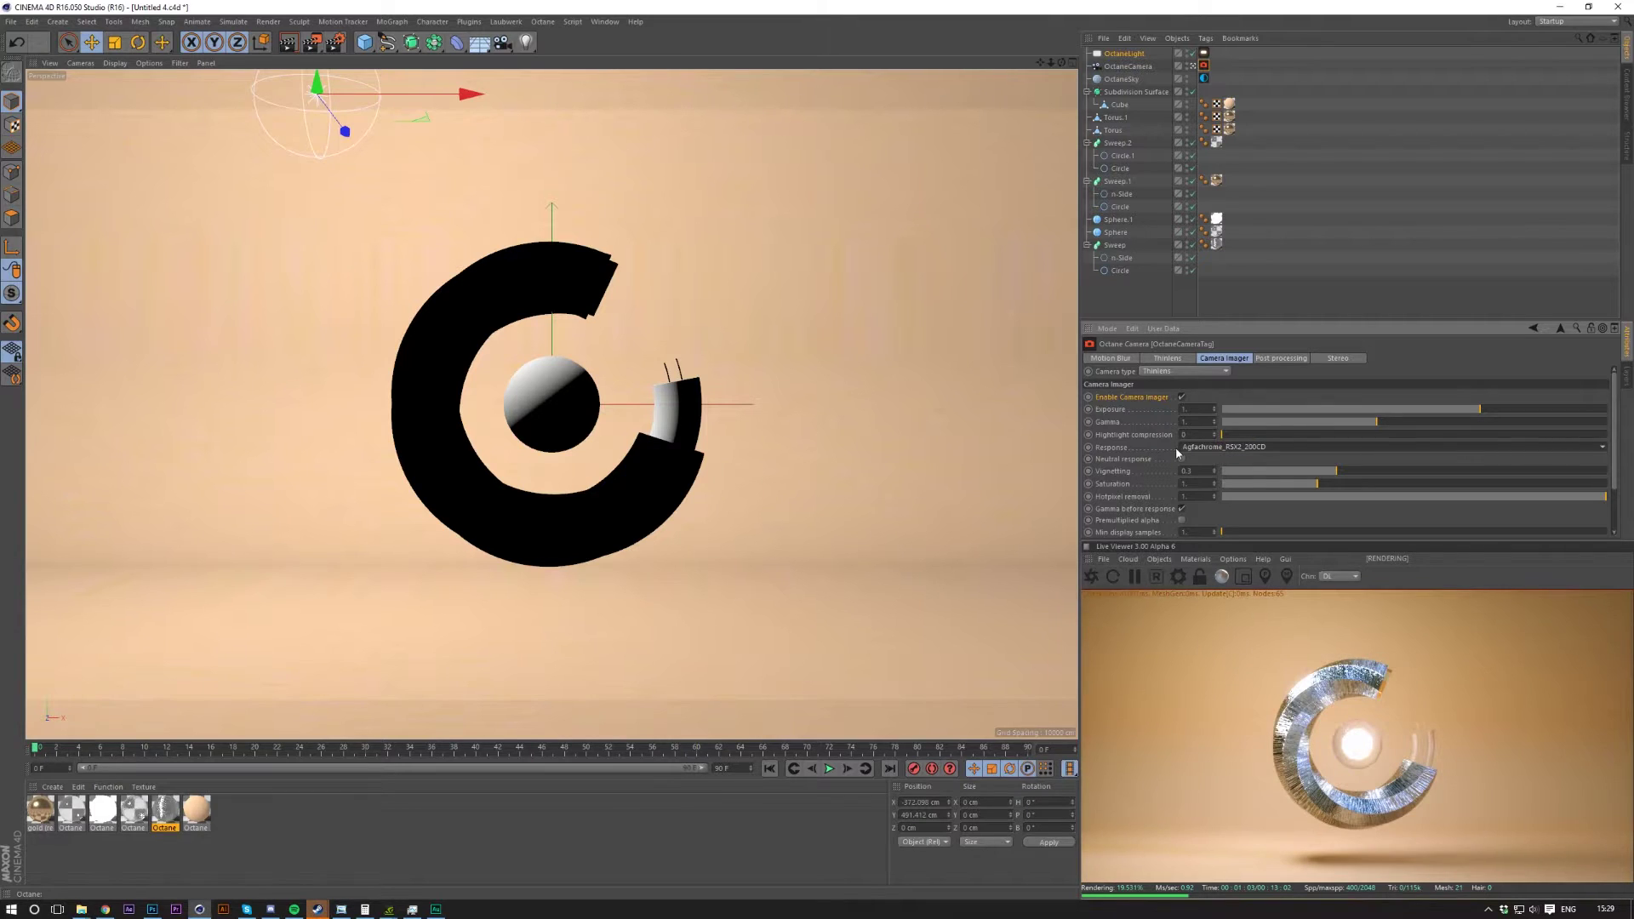
{"action": "scroll", "coordinate": [1177, 447], "scroll_direction": "up", "scroll_amount": 3}
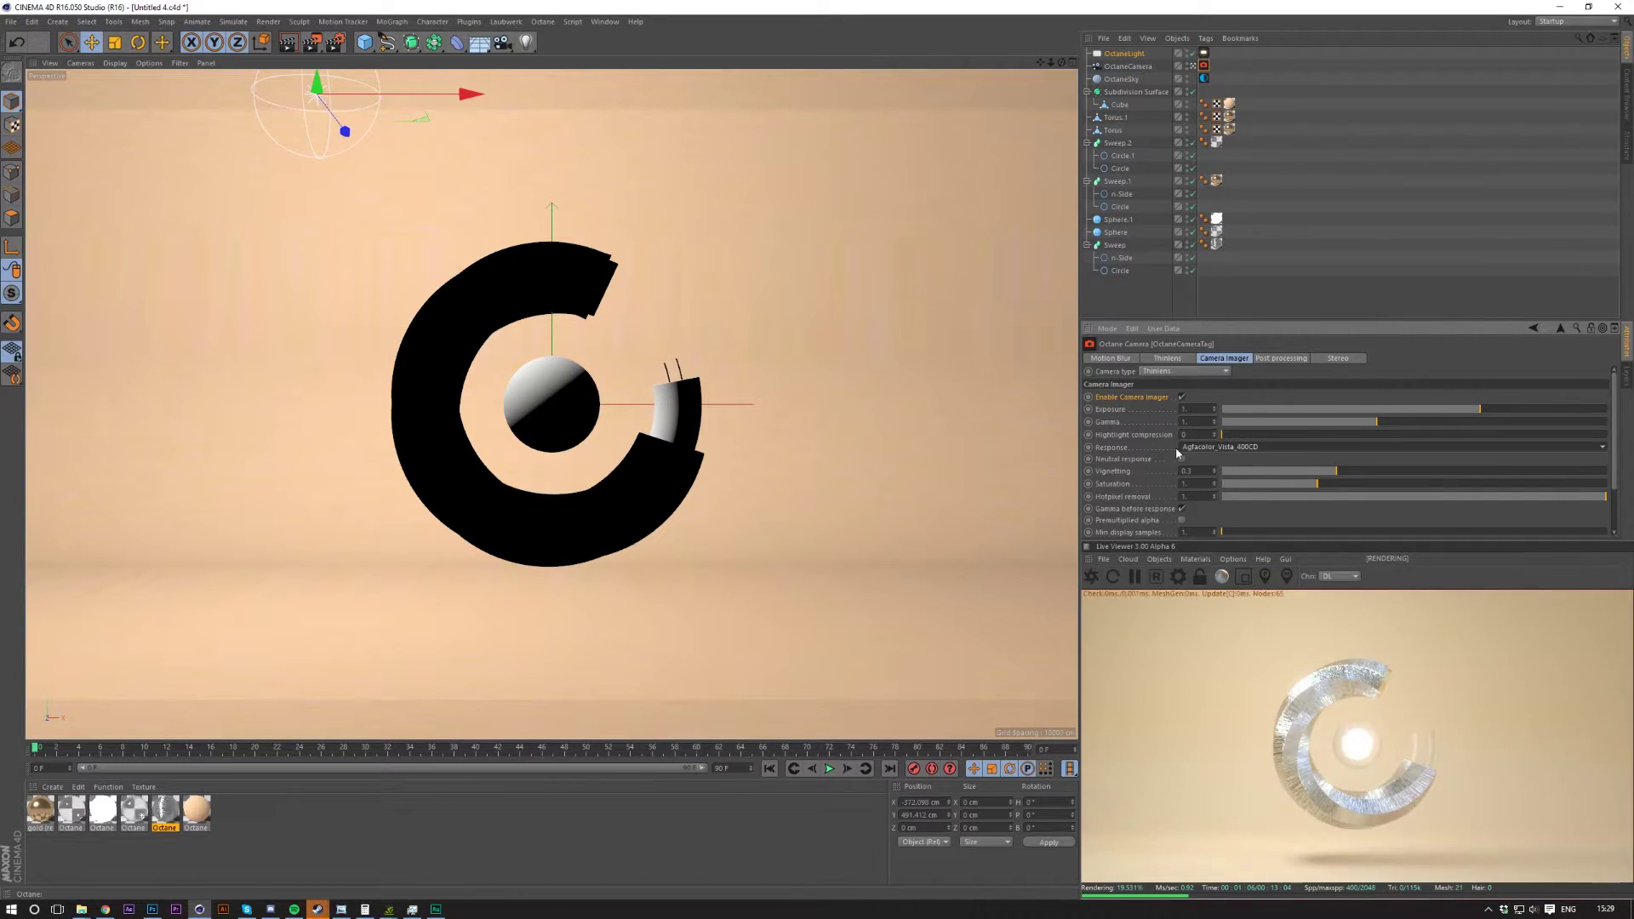
{"action": "scroll", "coordinate": [1178, 453], "scroll_direction": "up", "scroll_amount": 1}
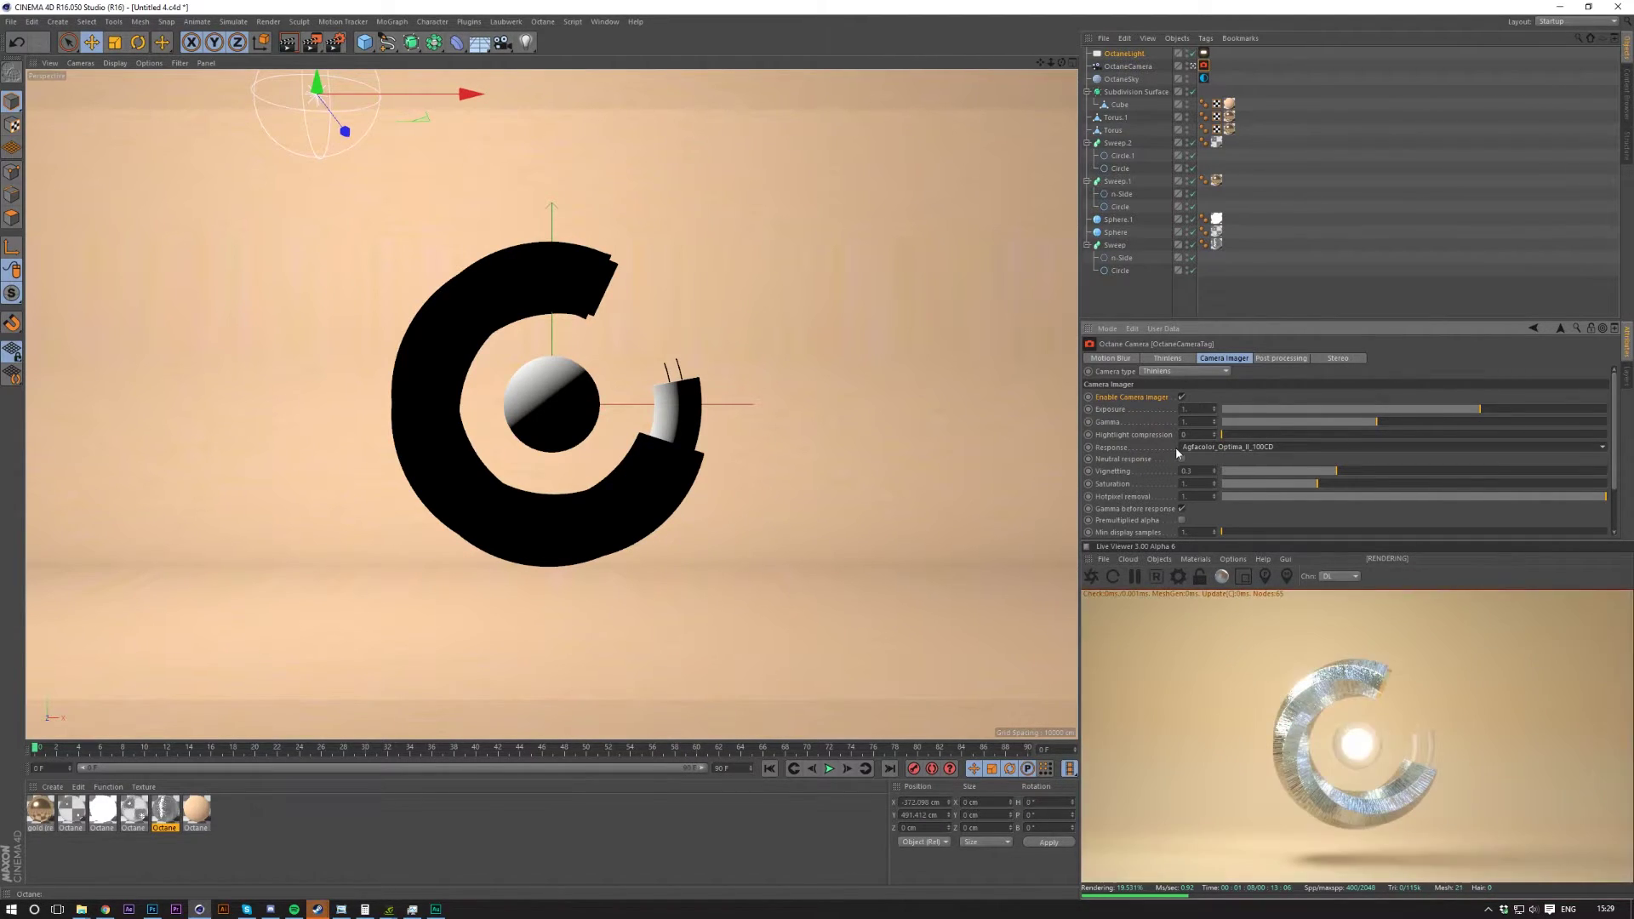
{"action": "scroll", "coordinate": [1177, 447], "scroll_direction": "up", "scroll_amount": 2}
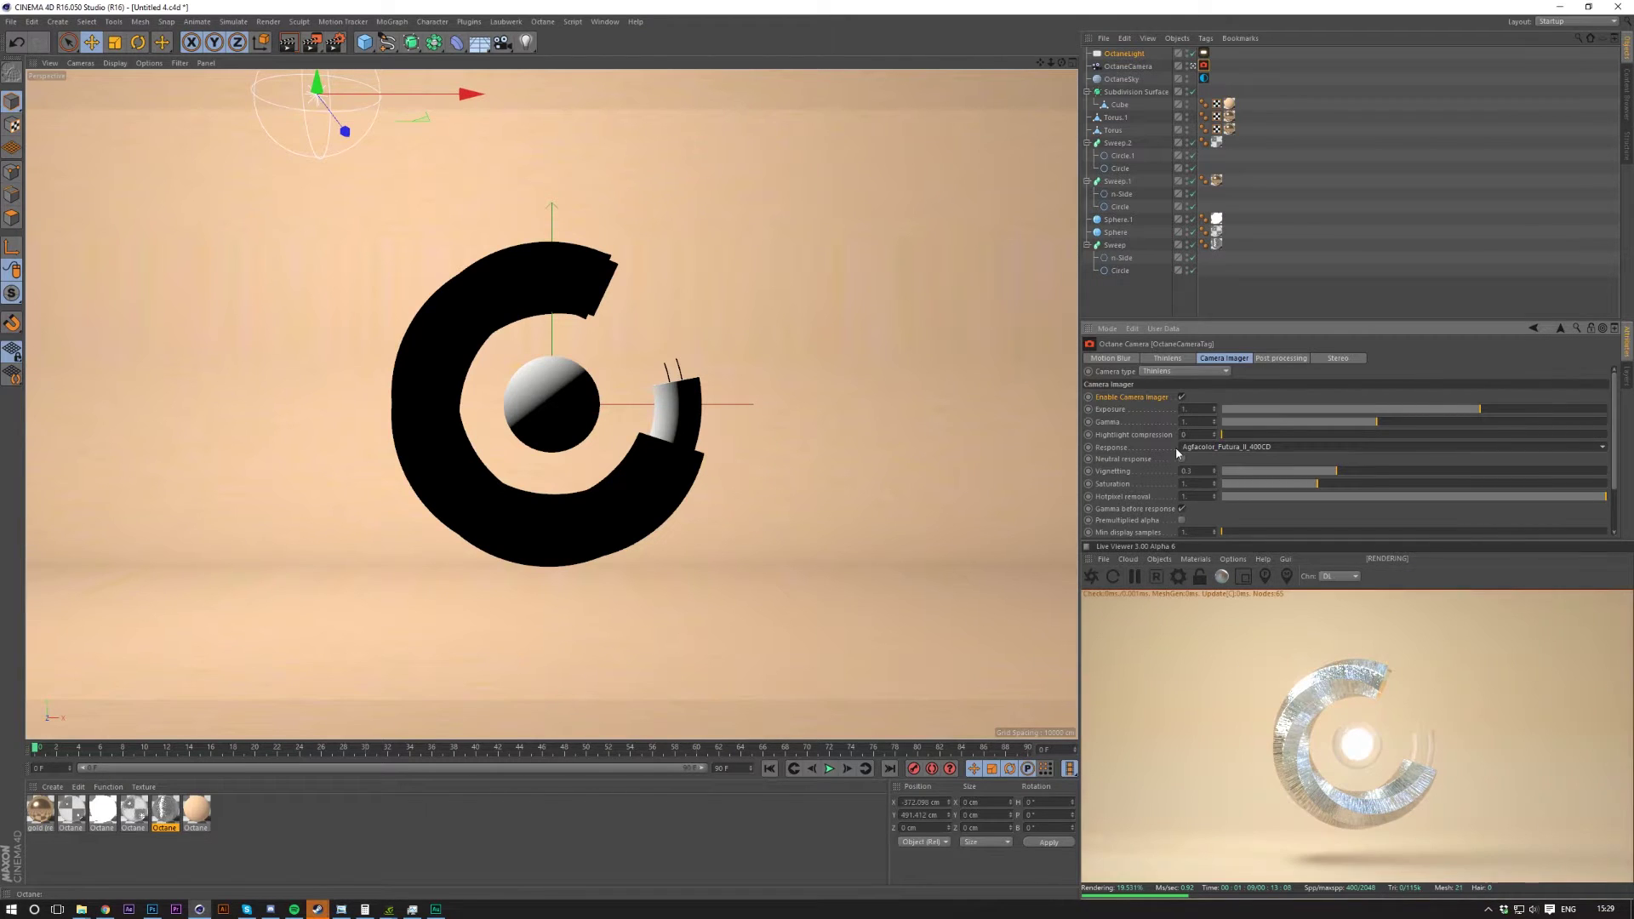
{"action": "scroll", "coordinate": [1176, 447], "scroll_direction": "up", "scroll_amount": 1}
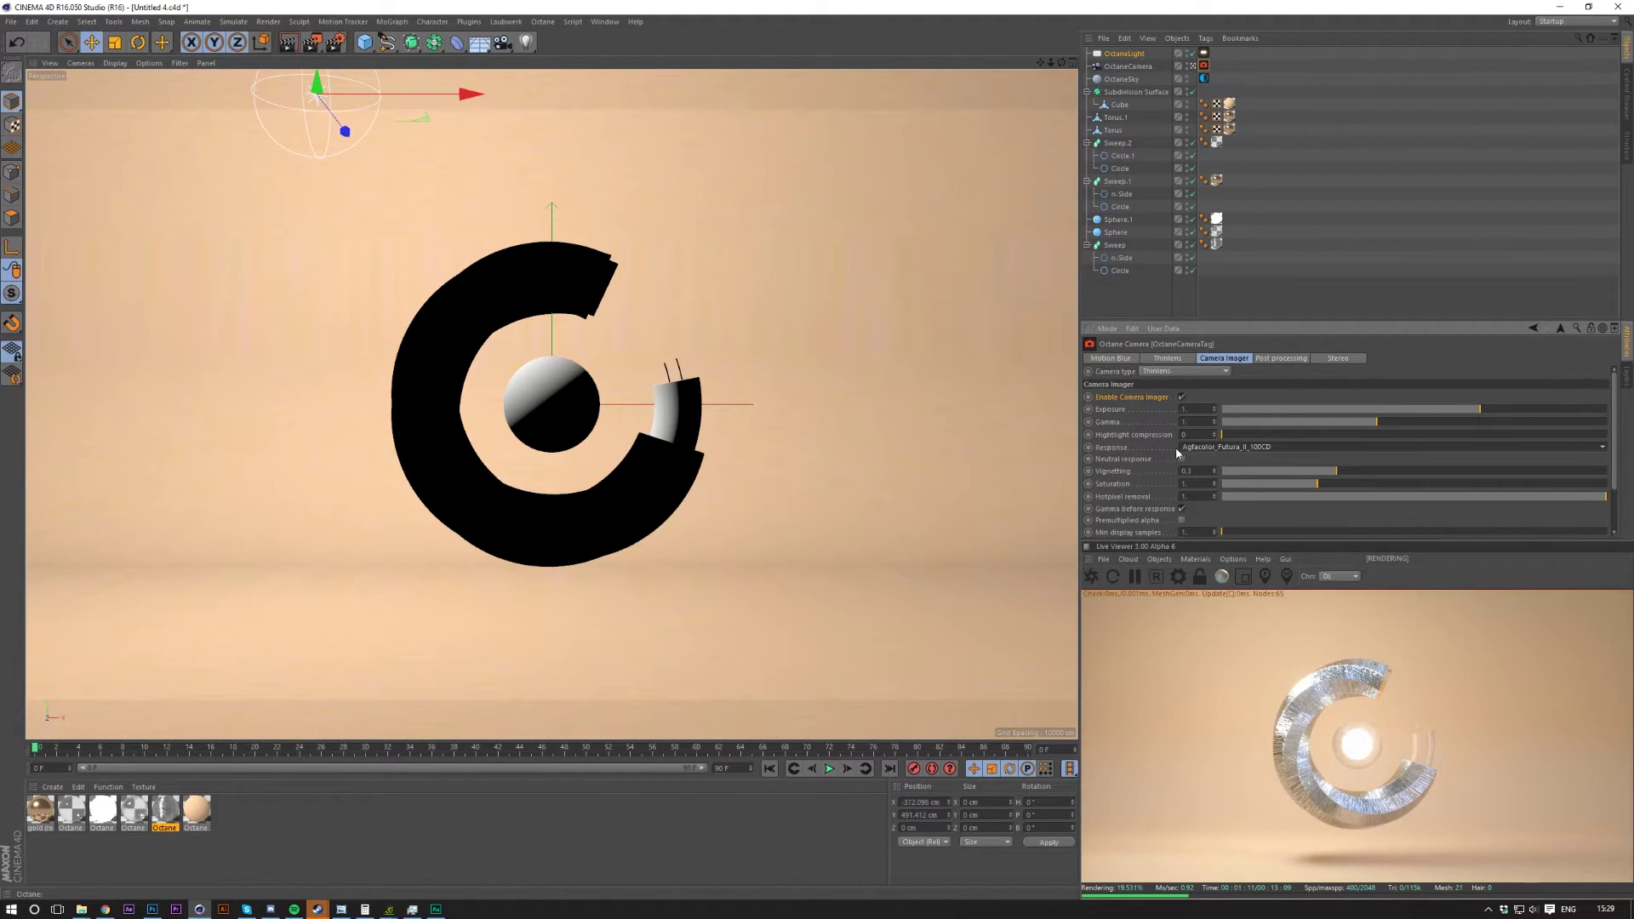
{"action": "left_click", "coordinate": [1304, 285]}
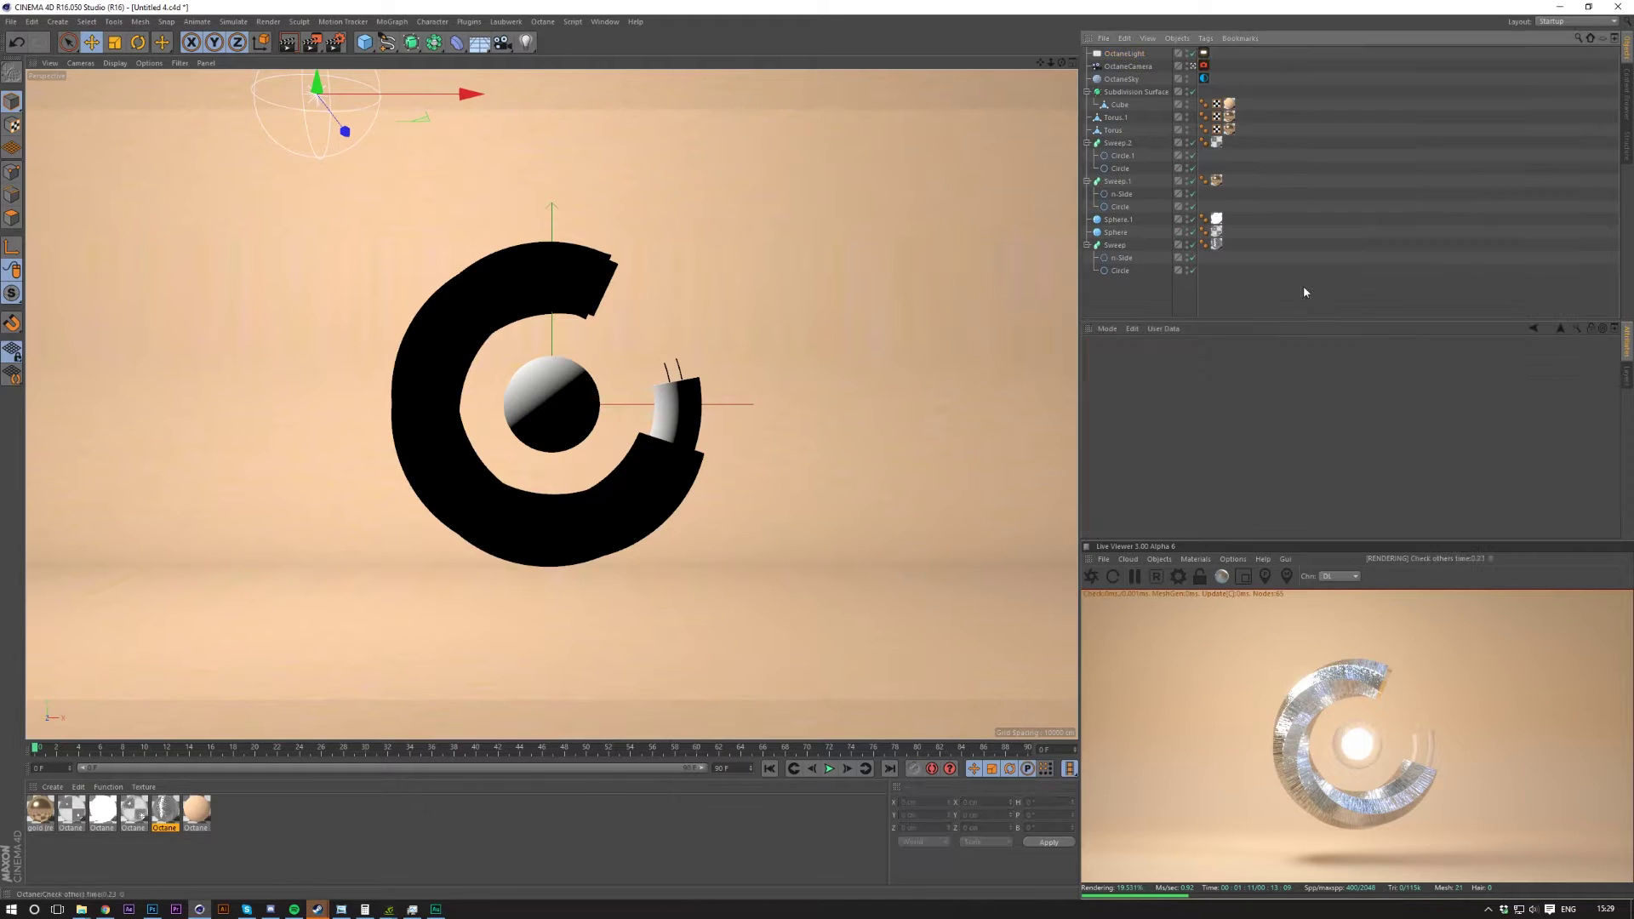
Review the Octane camera tag's post-processing and thin lens settings.
{"action": "left_click", "coordinate": [1203, 65]}
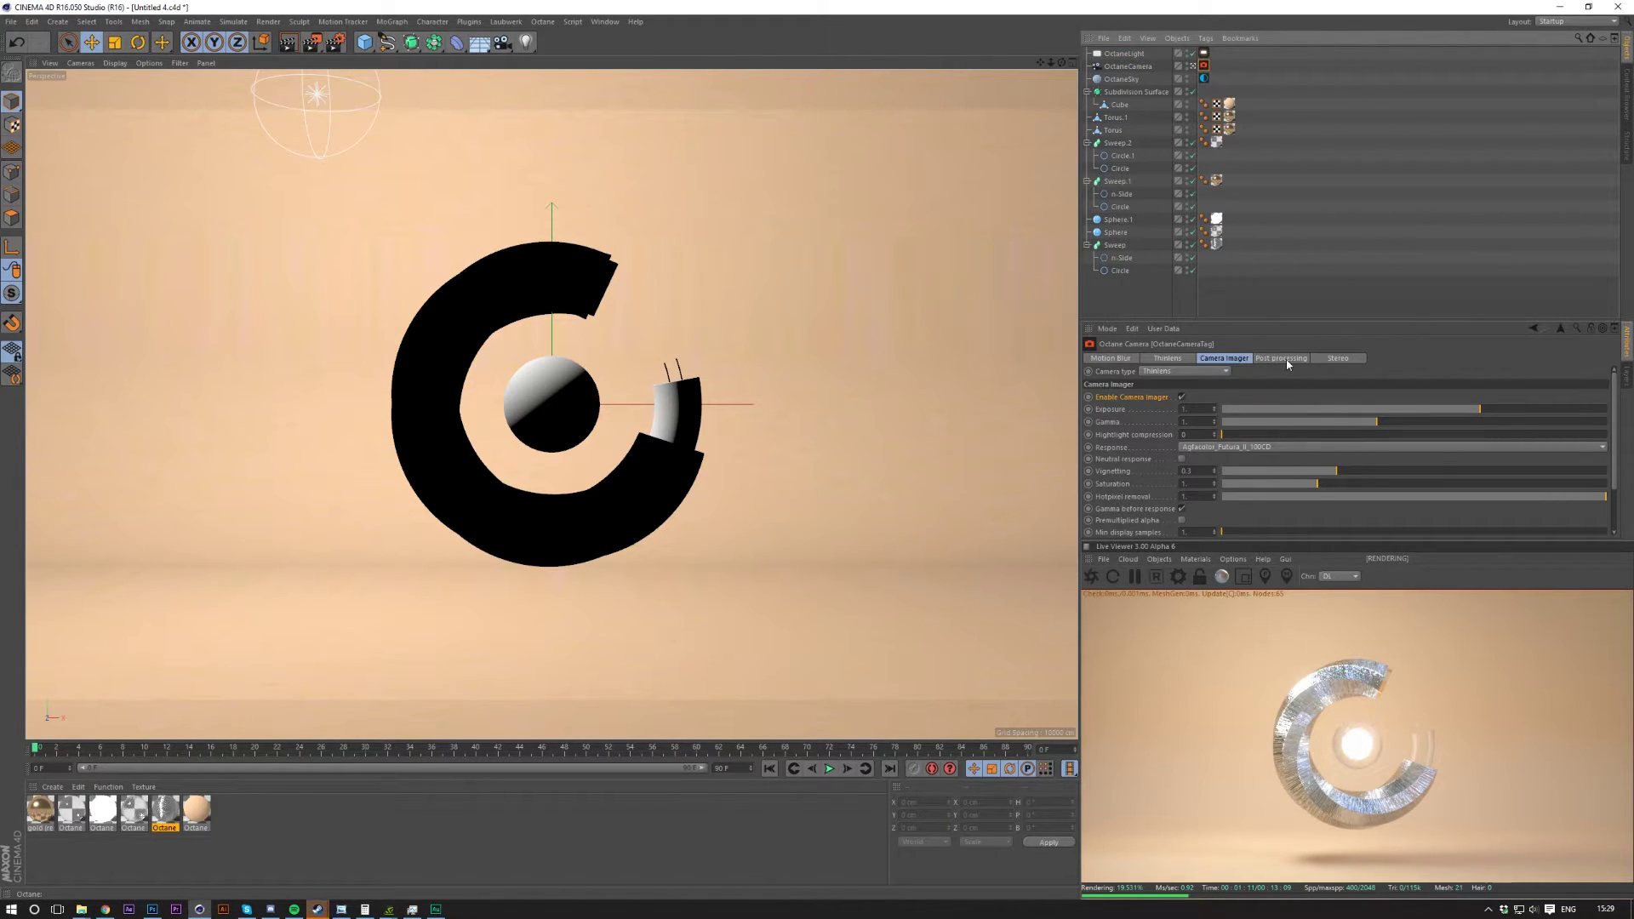
{"action": "left_click", "coordinate": [1286, 364]}
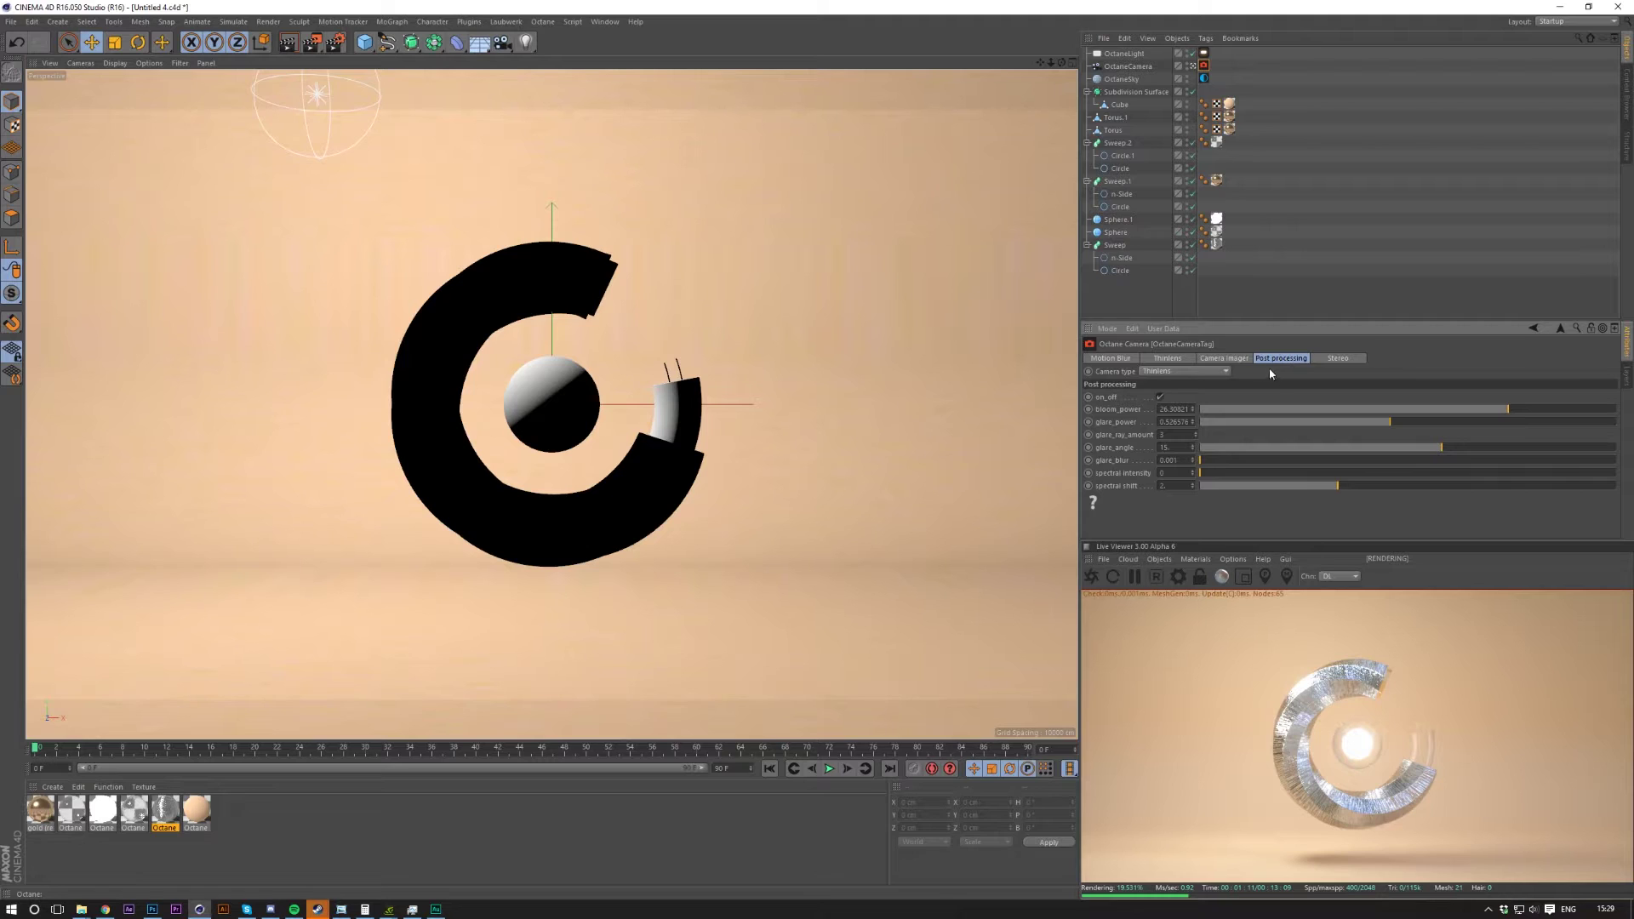
{"action": "left_click", "coordinate": [1184, 358]}
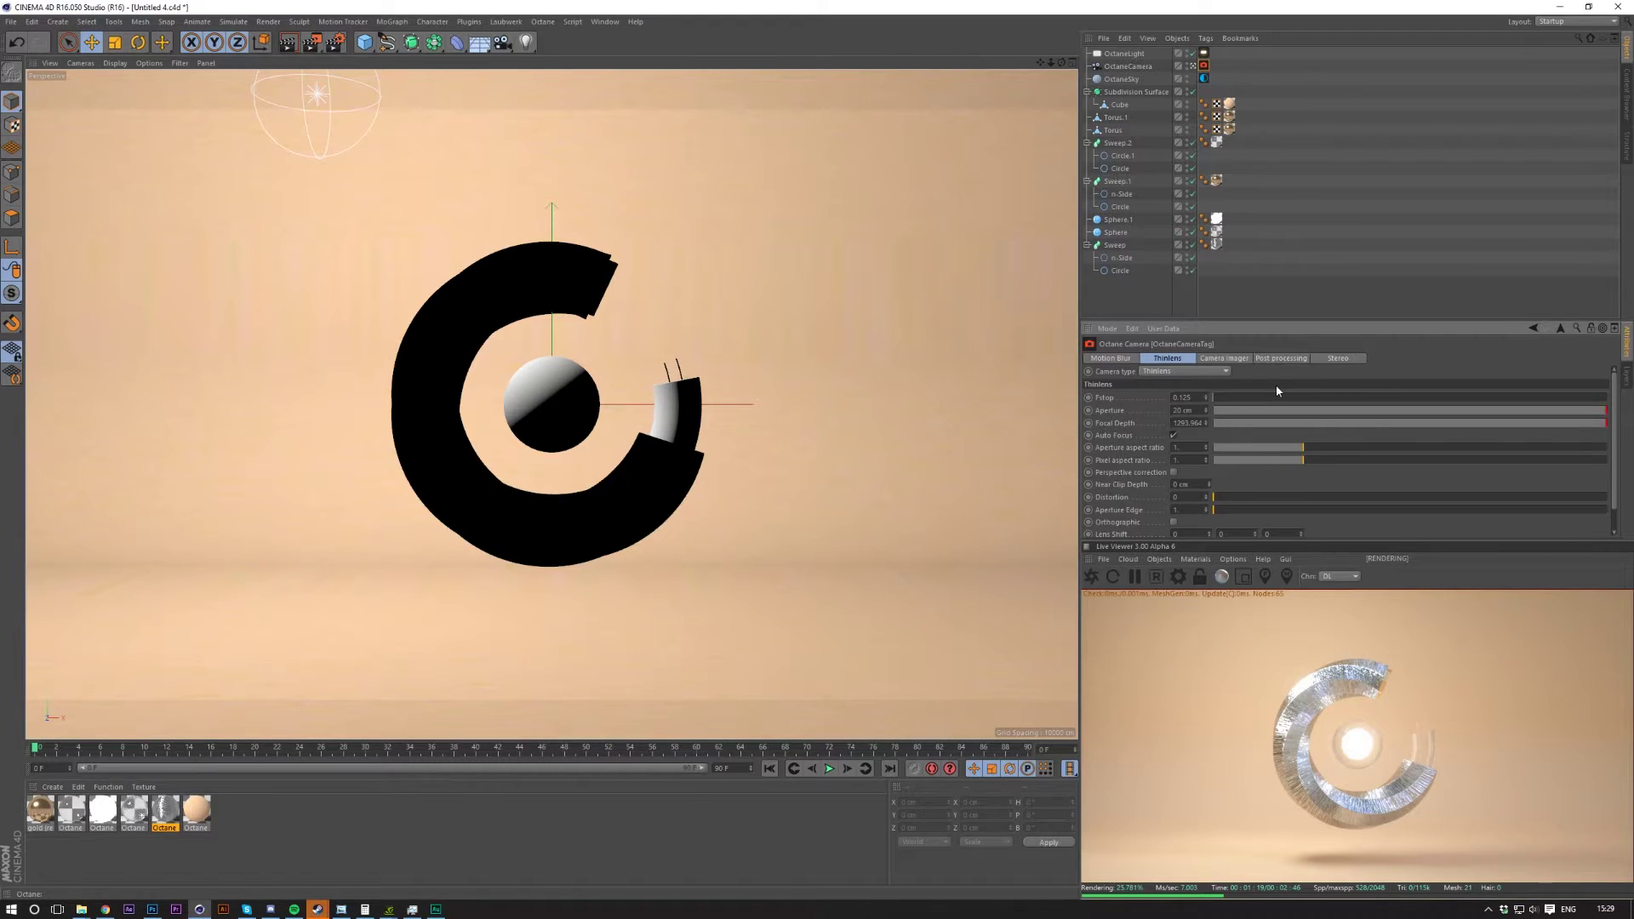
{"action": "left_click", "coordinate": [1246, 303]}
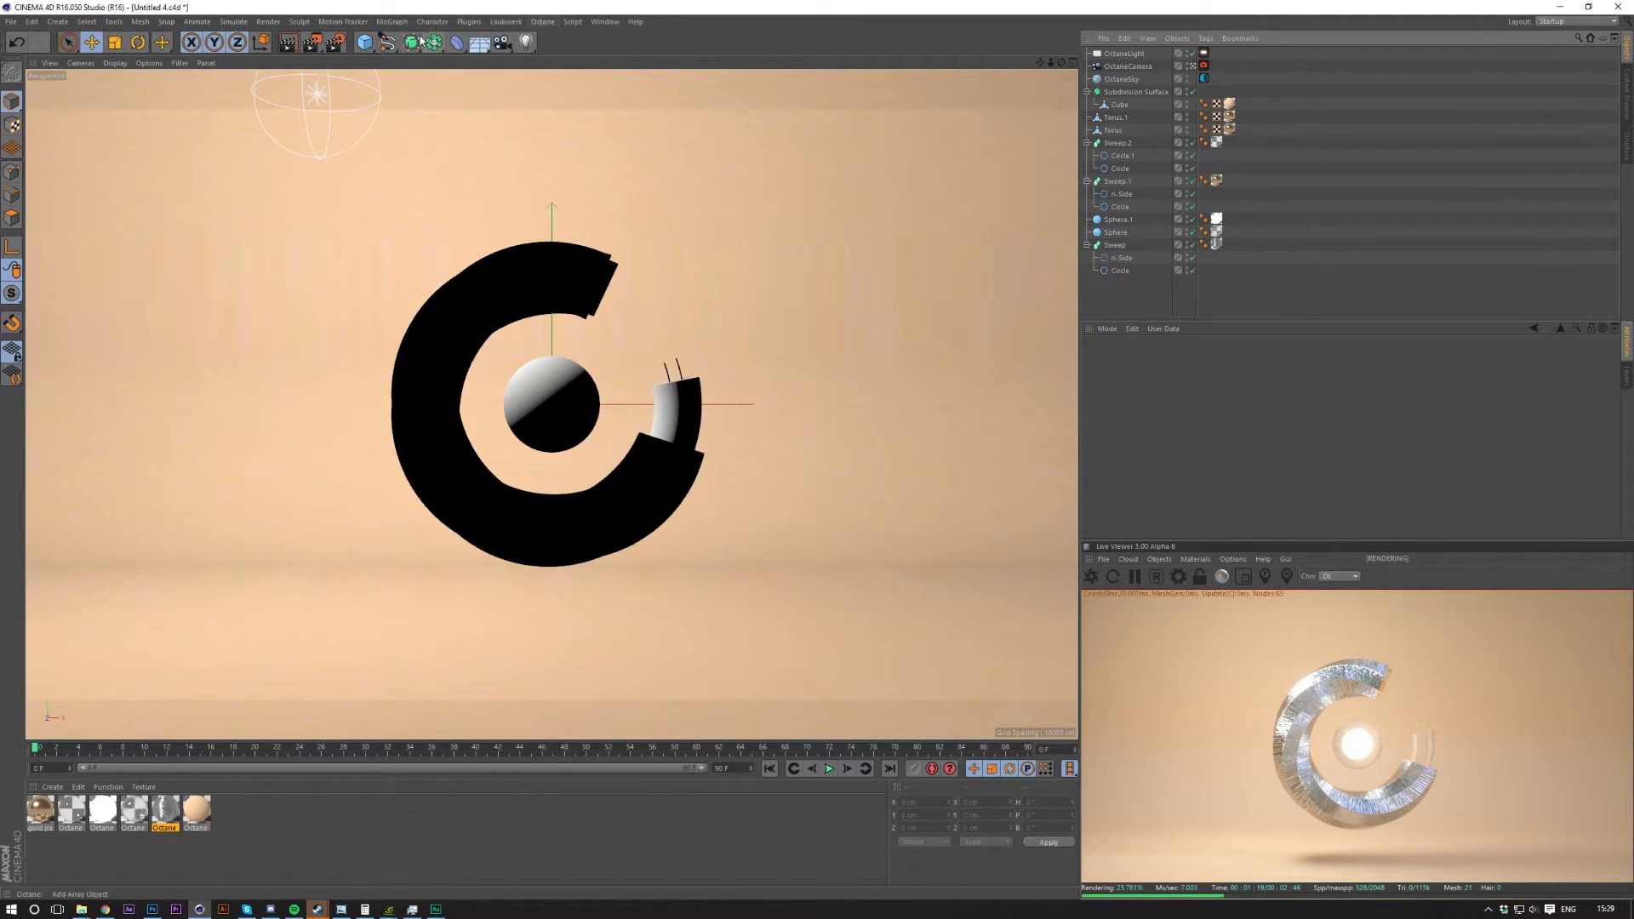
Set the renderer to Octane Renderer in the render settings and move the settings window clear of the upper edge.
{"action": "left_click", "coordinate": [337, 42]}
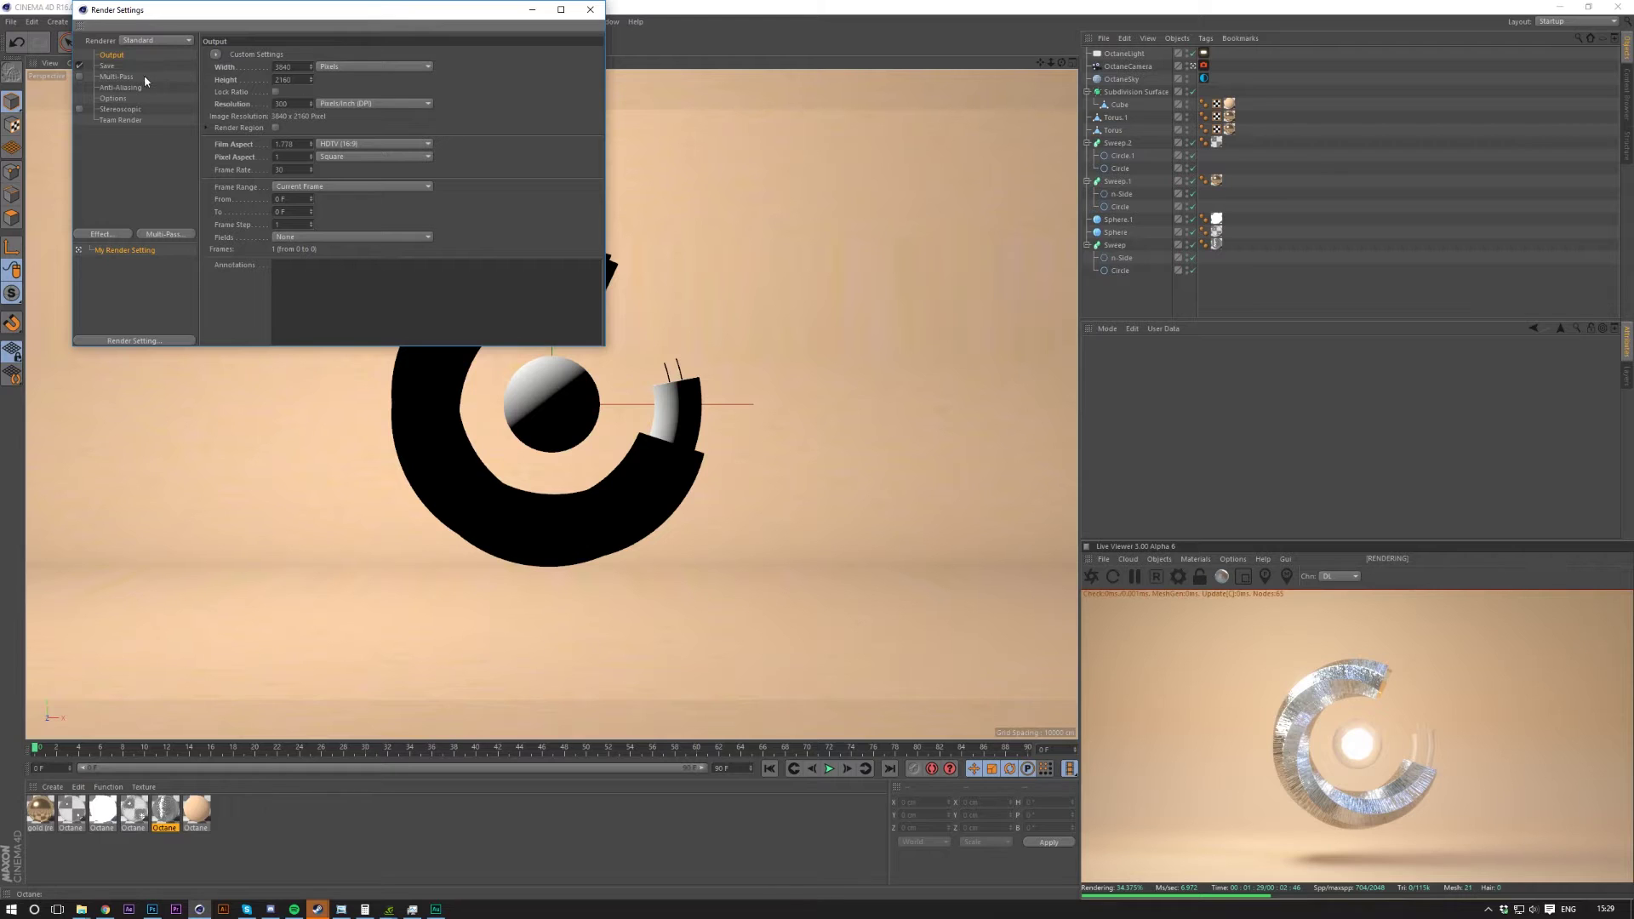
{"action": "left_click", "coordinate": [150, 41]}
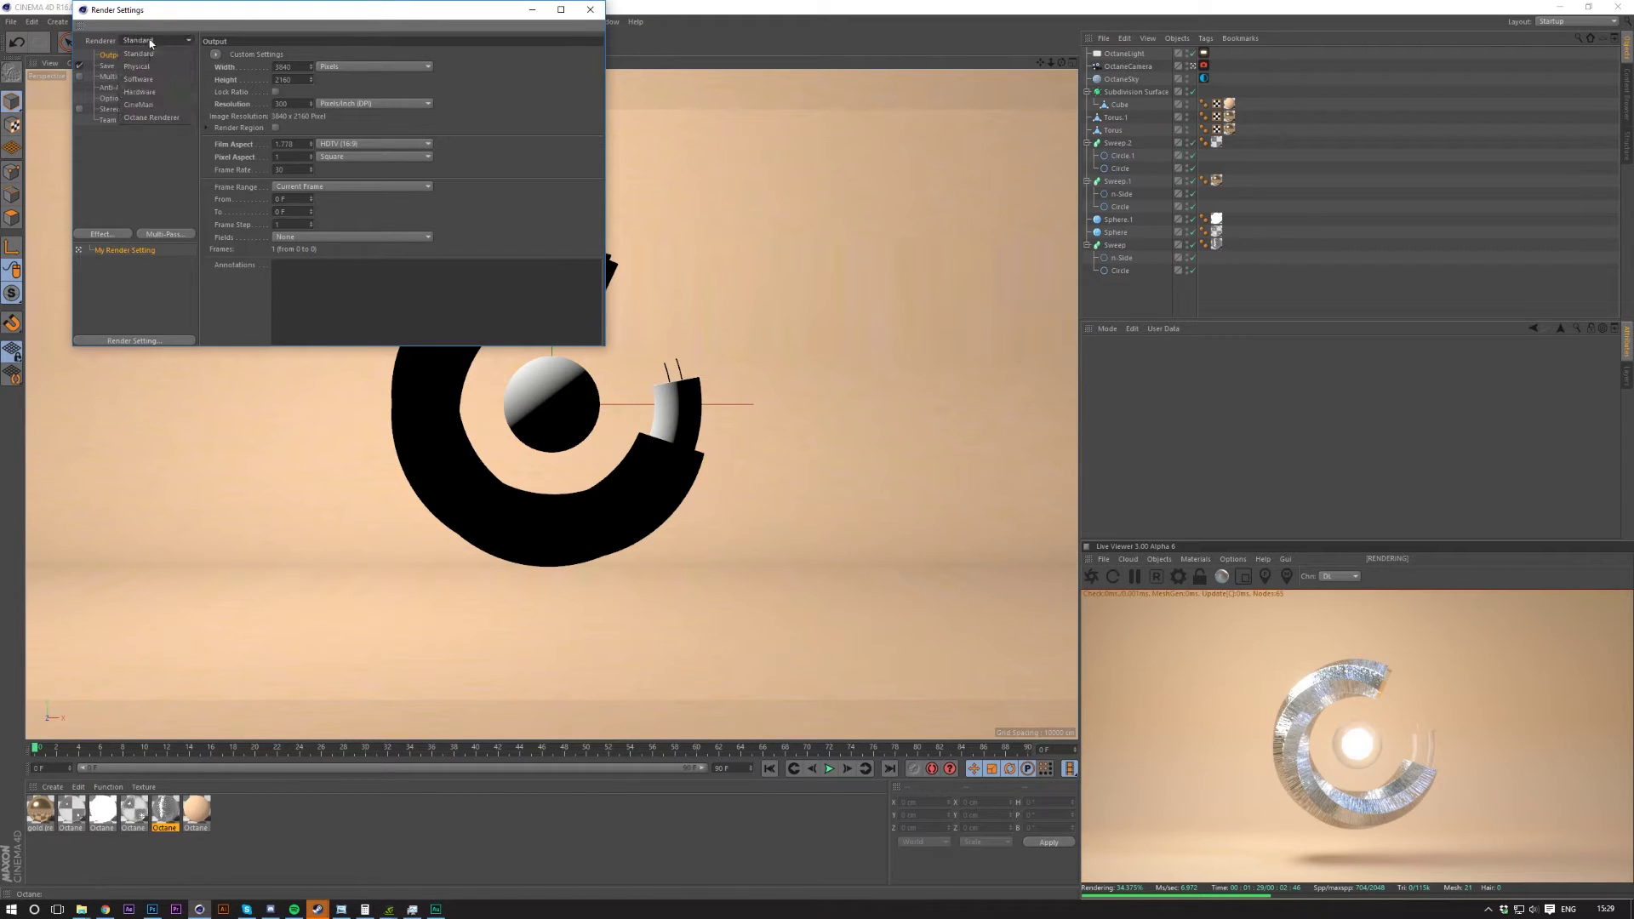
{"action": "left_click", "coordinate": [170, 119]}
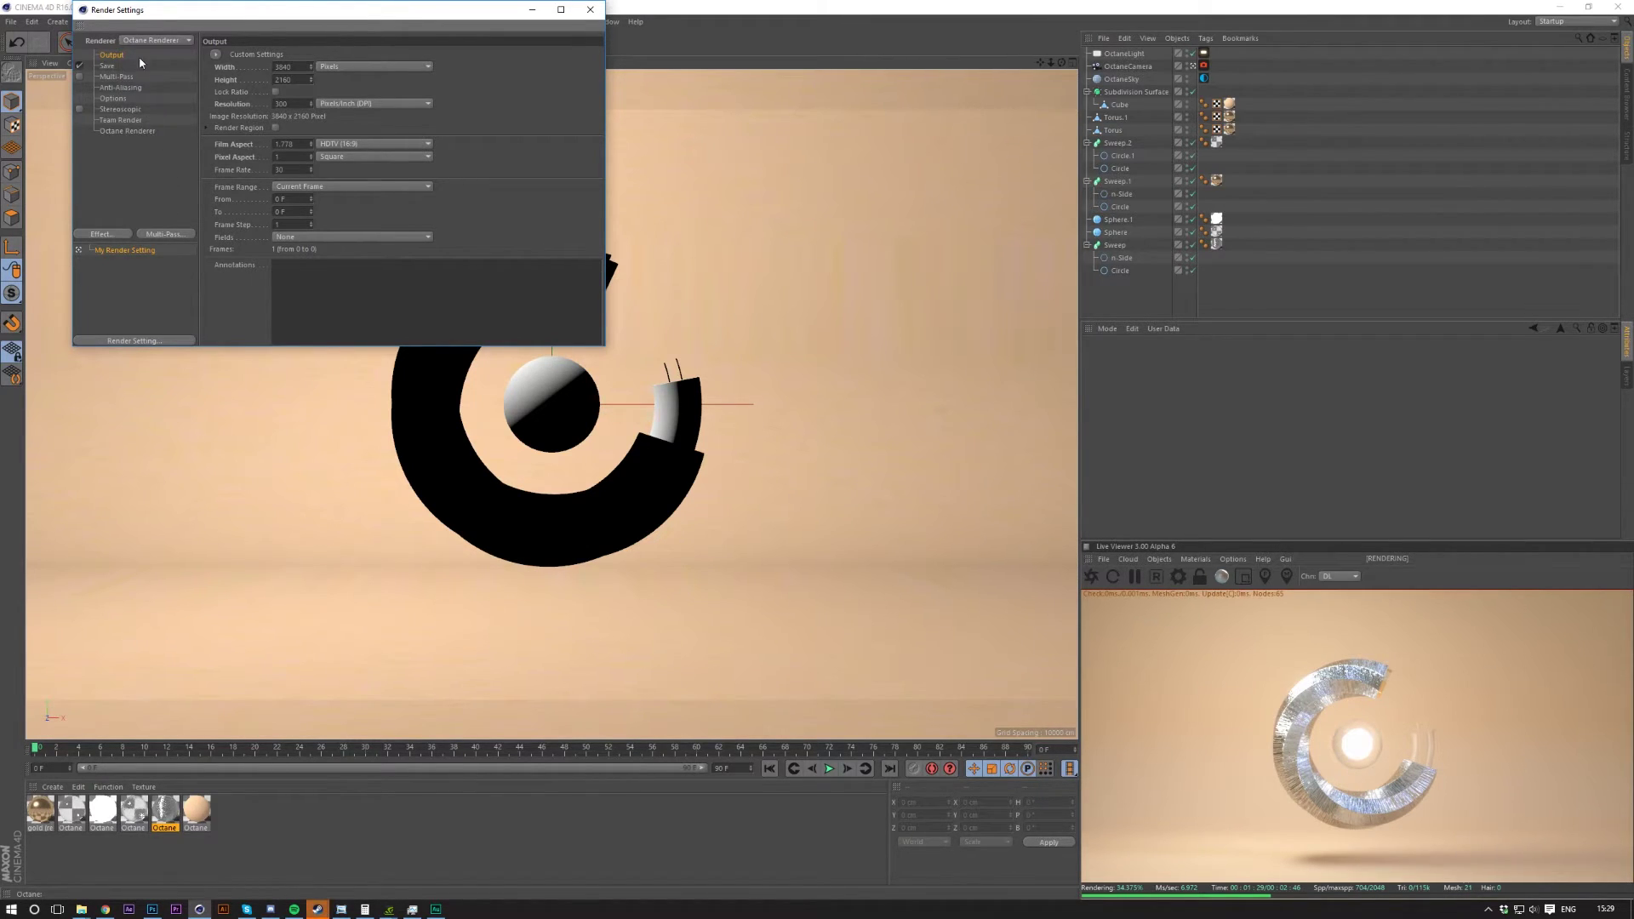
{"action": "left_click_drag", "start_coordinate": [194, 19], "coordinate": [316, 147]}
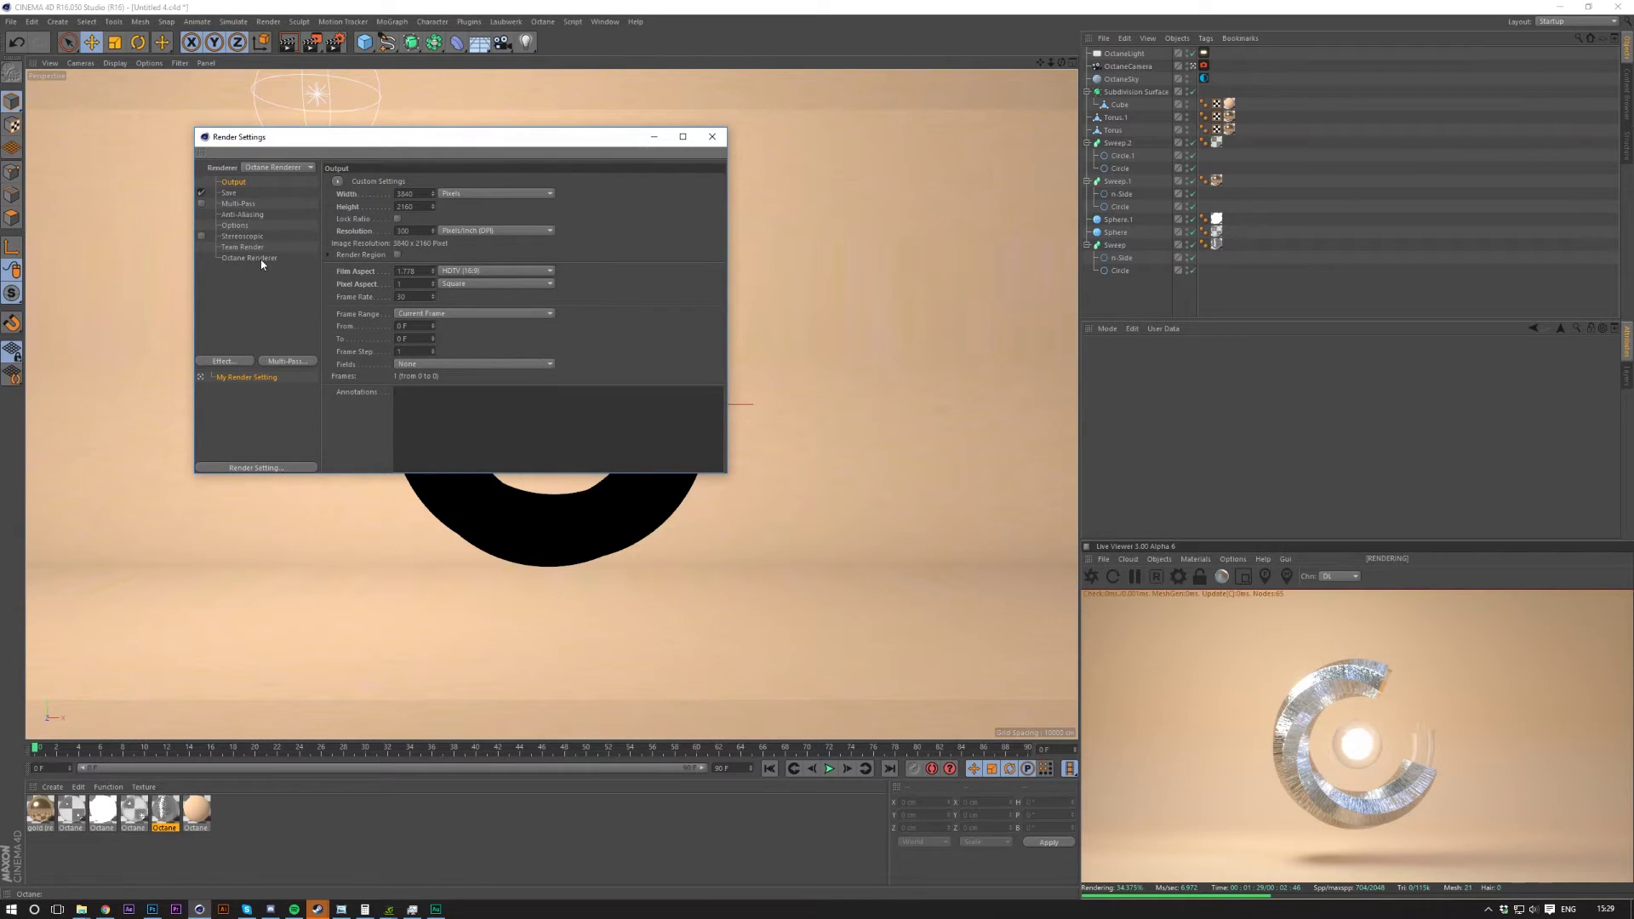
{"action": "left_click_drag", "start_coordinate": [255, 136], "coordinate": [413, 211]}
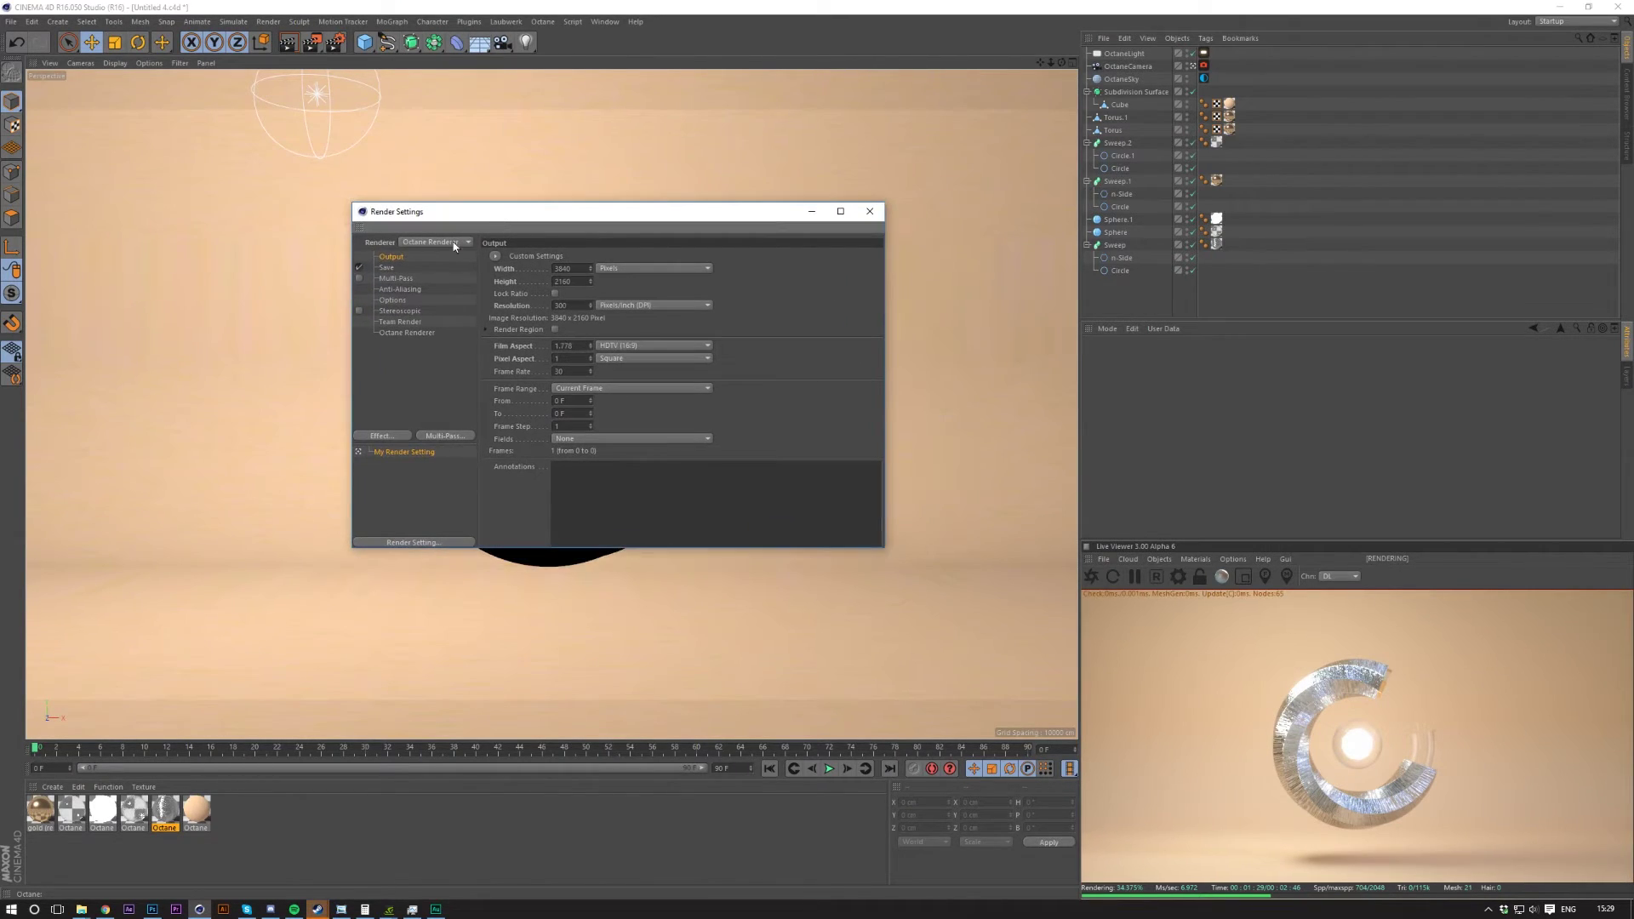
{"action": "left_click", "coordinate": [433, 241]}
{"action": "left_click", "coordinate": [449, 233]}
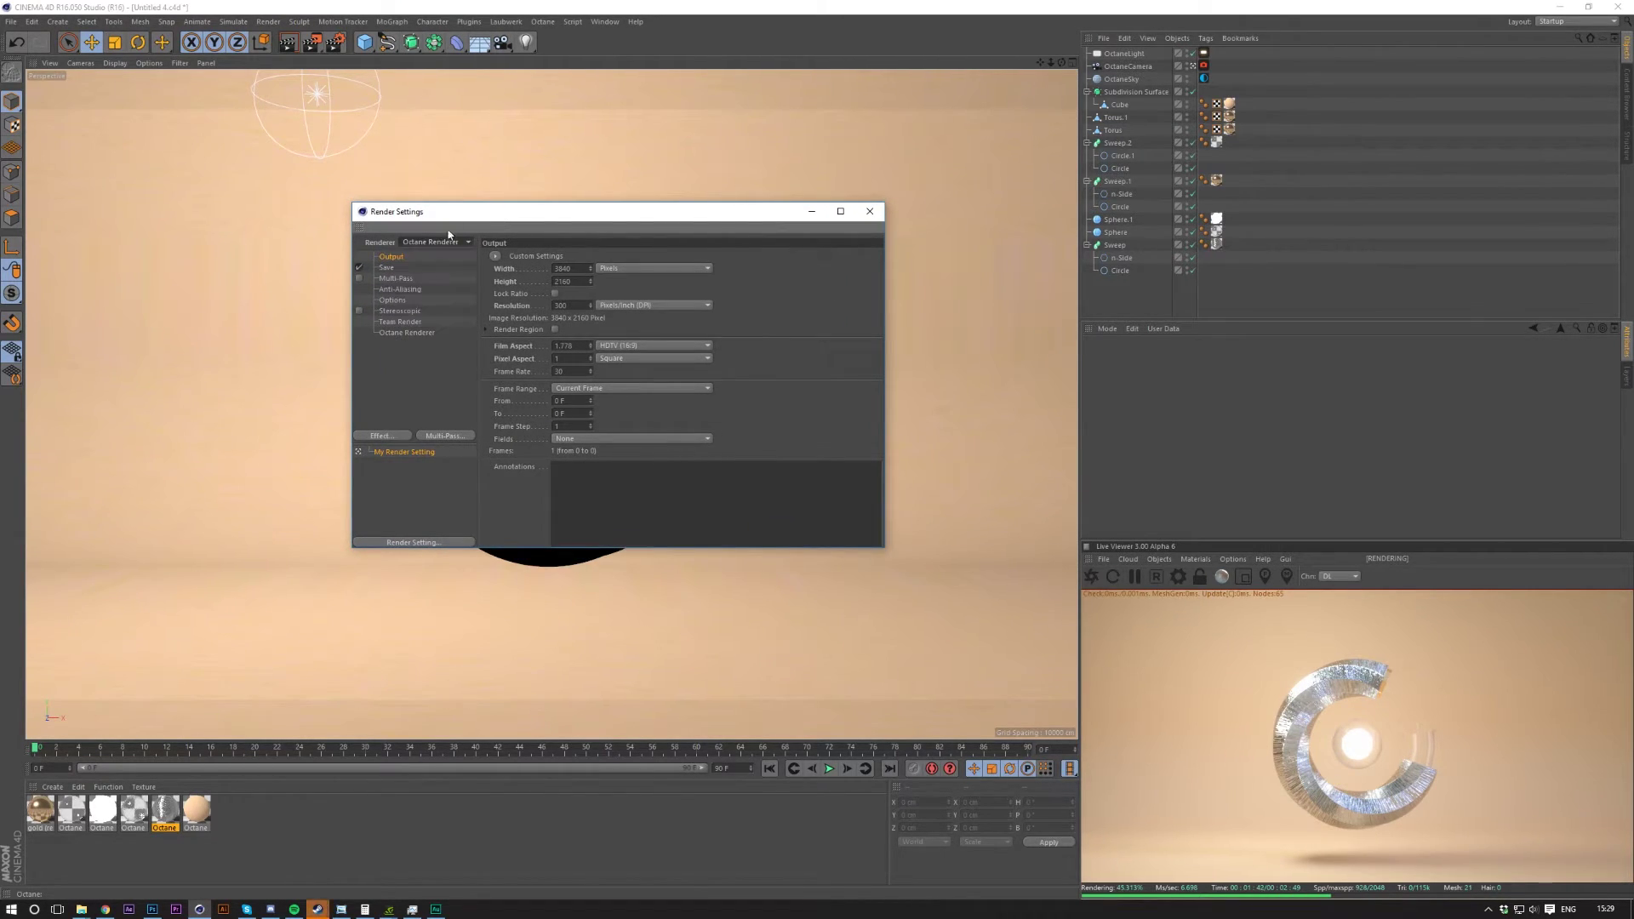
Select Float(Tonemapped) as the render buffer type in the Octane Renderer settings.
{"action": "left_click", "coordinate": [406, 332]}
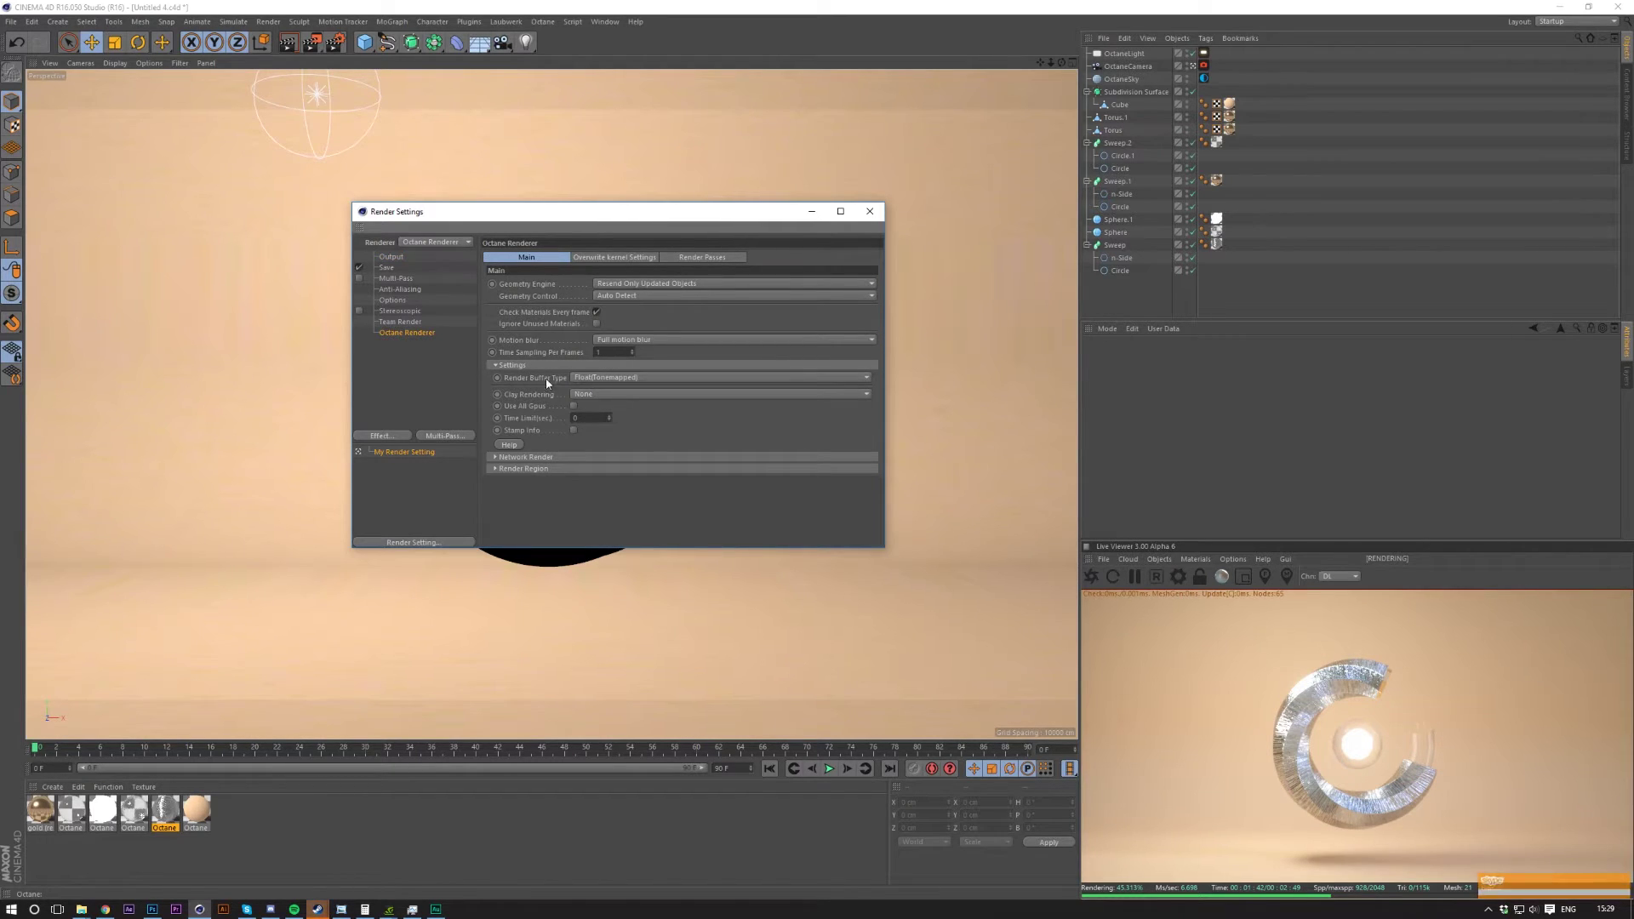
{"action": "left_click", "coordinate": [590, 378]}
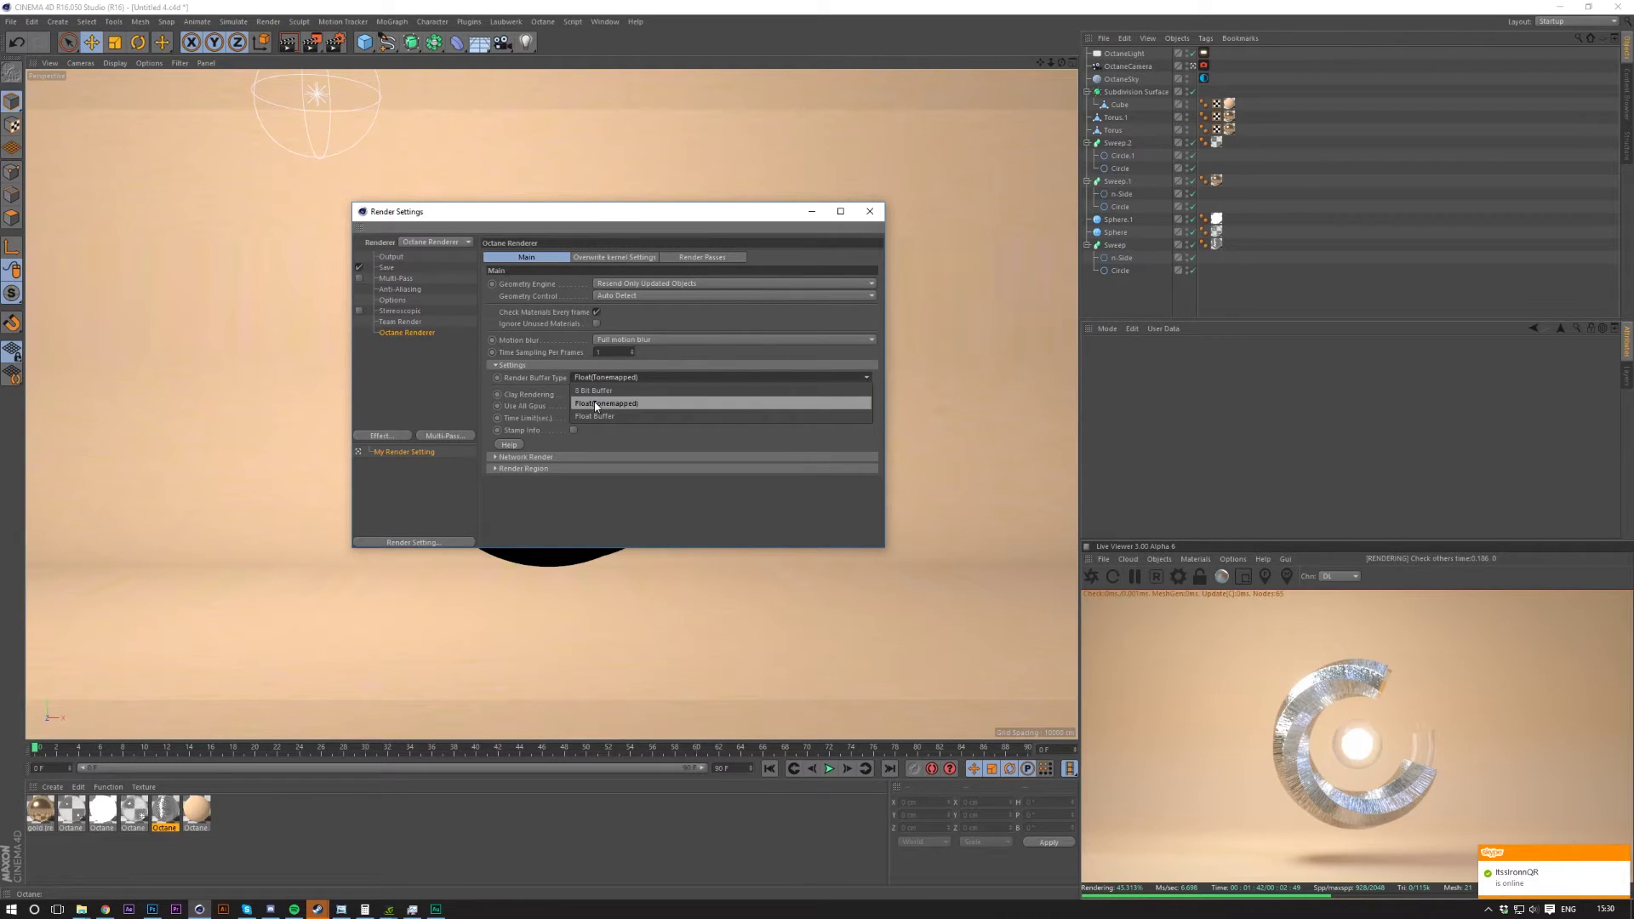
{"action": "left_click", "coordinate": [600, 402]}
Set the regular image's save depth to 16 Bit/Channel and its format to PNG in the render settings.
{"action": "left_click", "coordinate": [389, 268]}
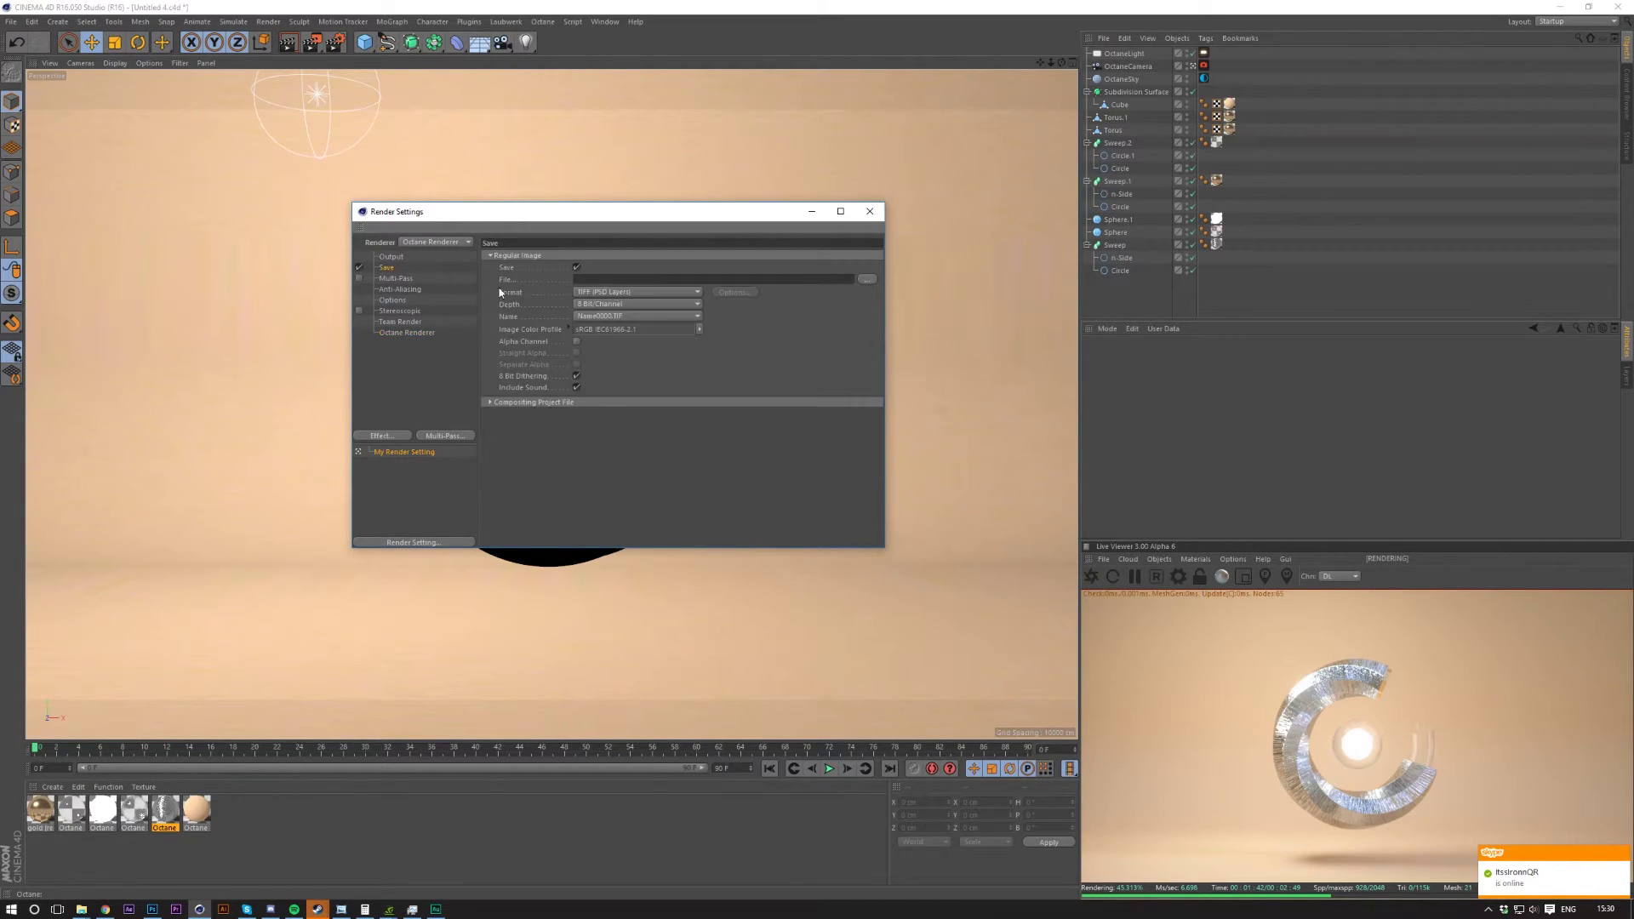
{"action": "left_click", "coordinate": [598, 308]}
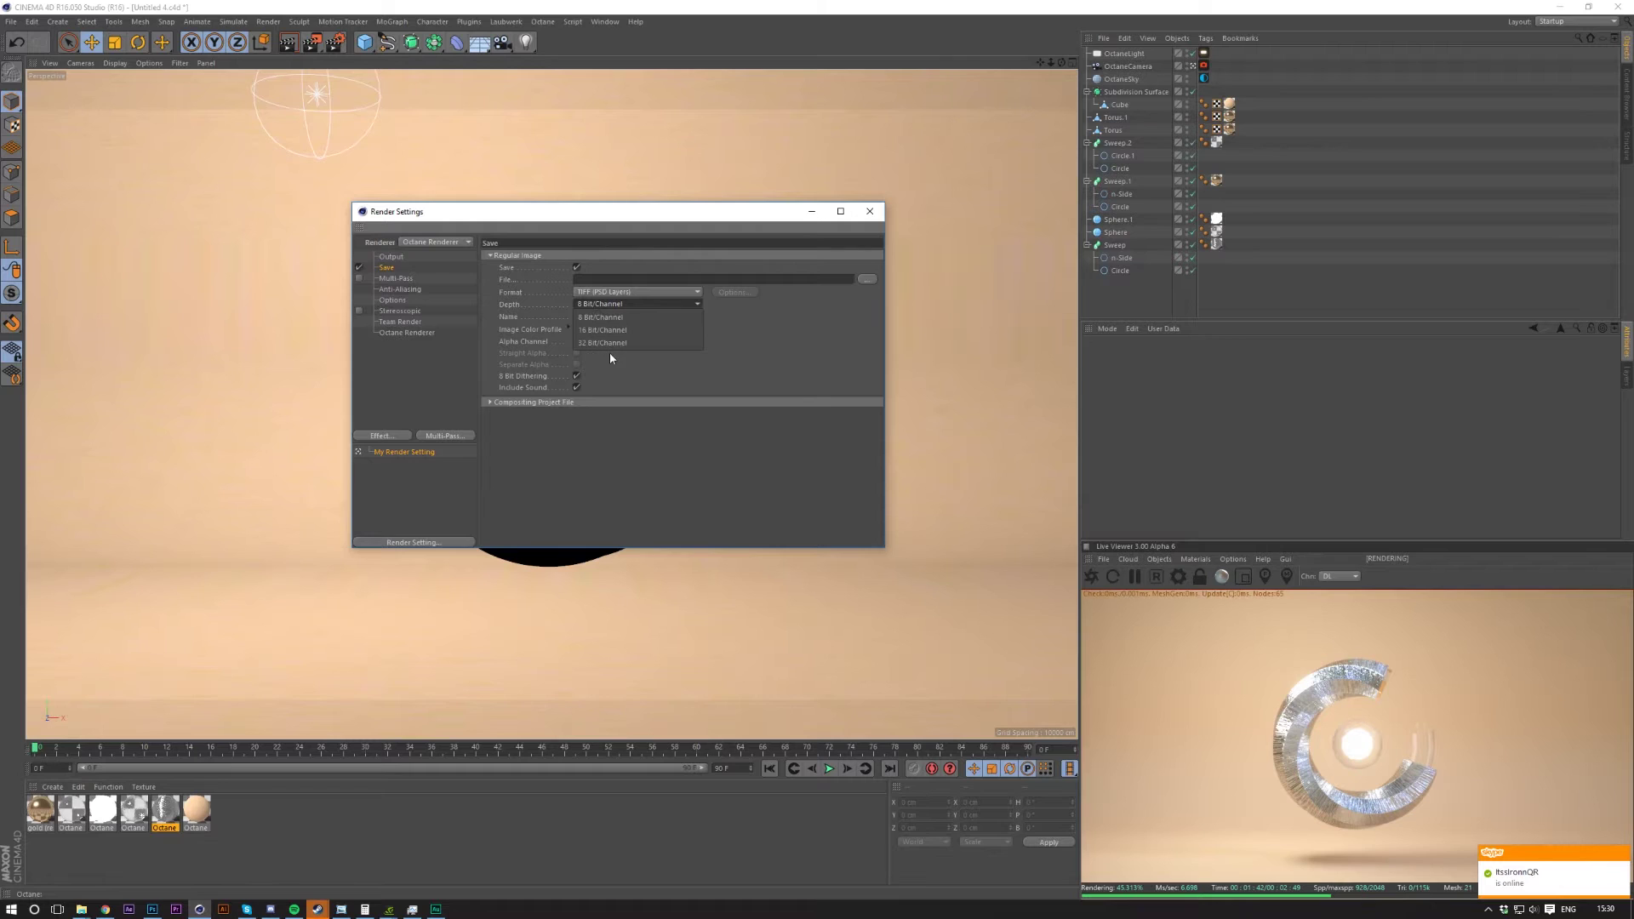
{"action": "left_click", "coordinate": [624, 334]}
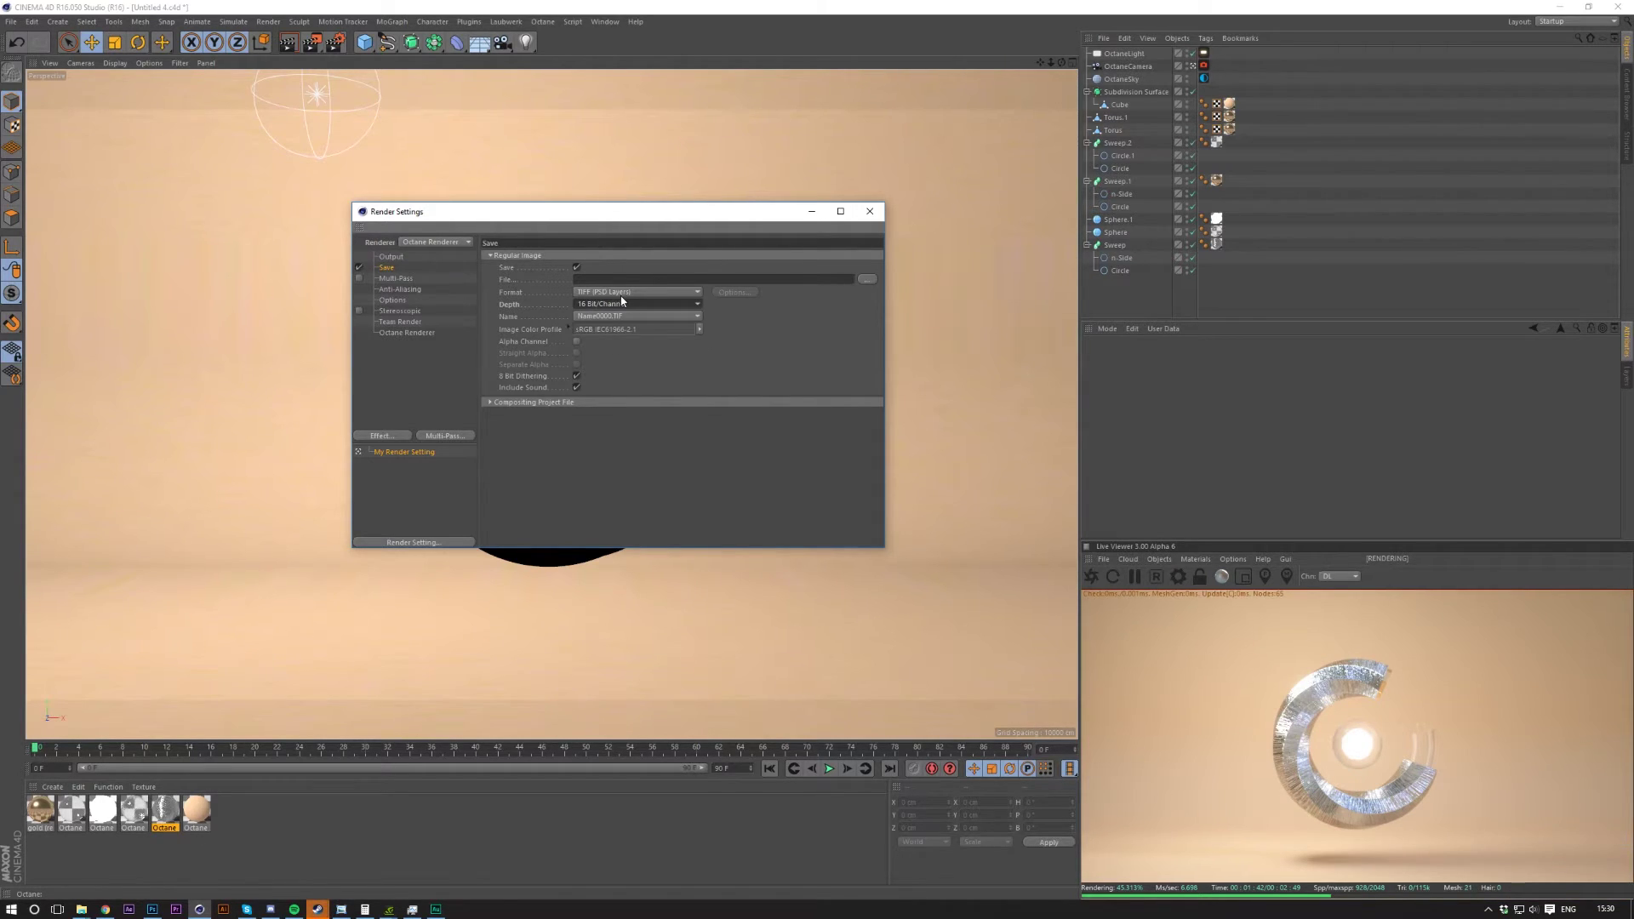
{"action": "left_click", "coordinate": [622, 293]}
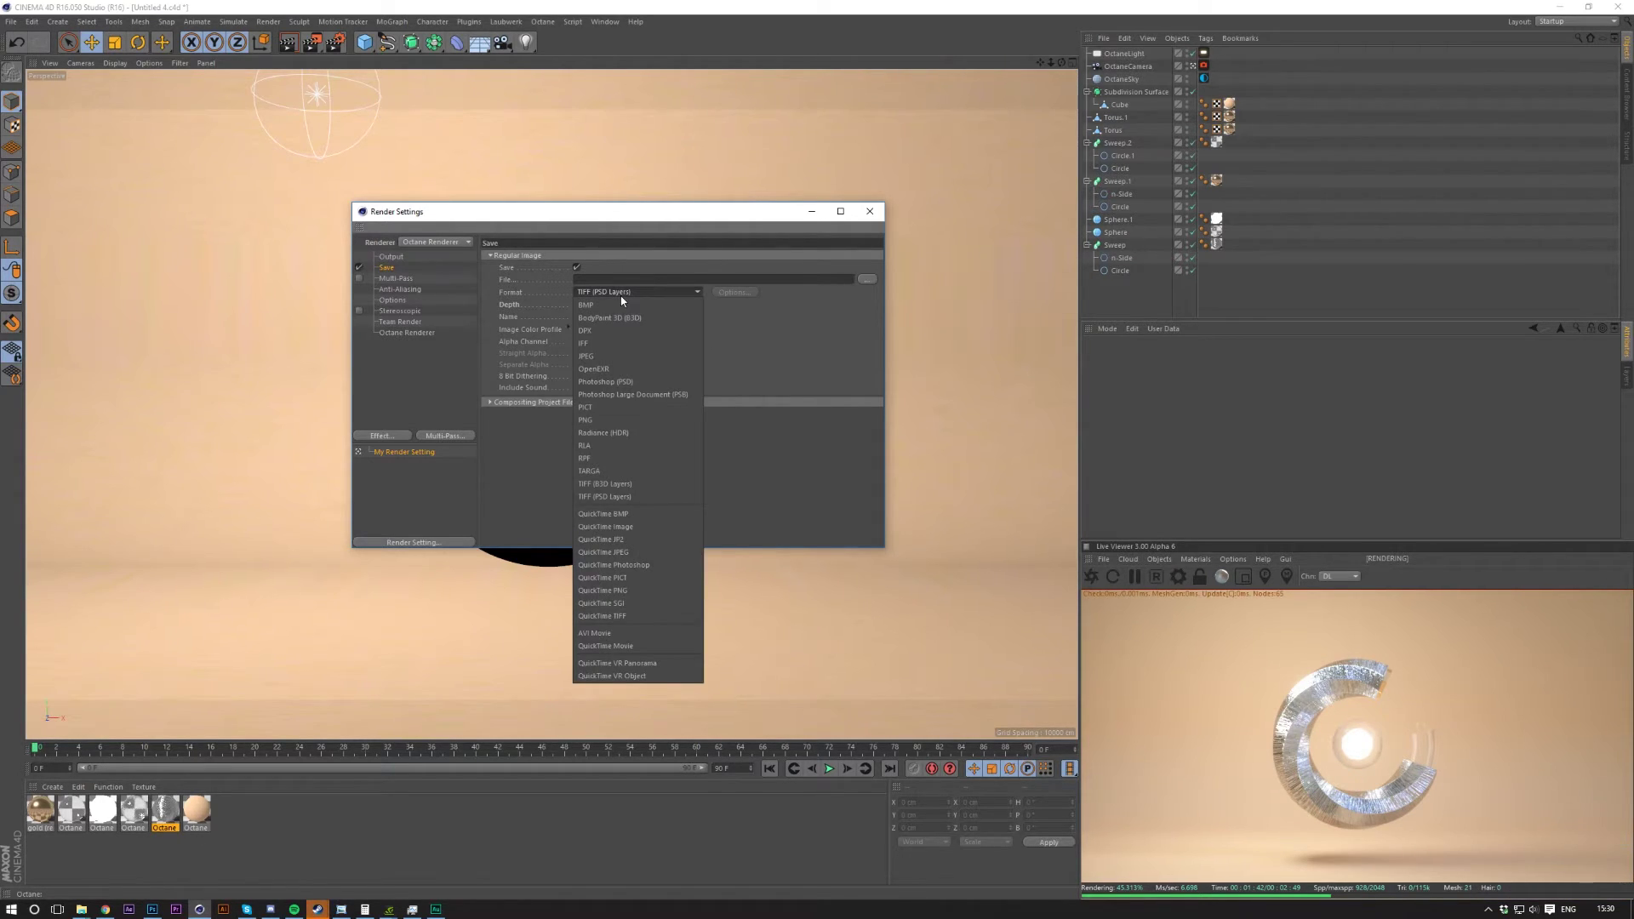
{"action": "left_click", "coordinate": [645, 421]}
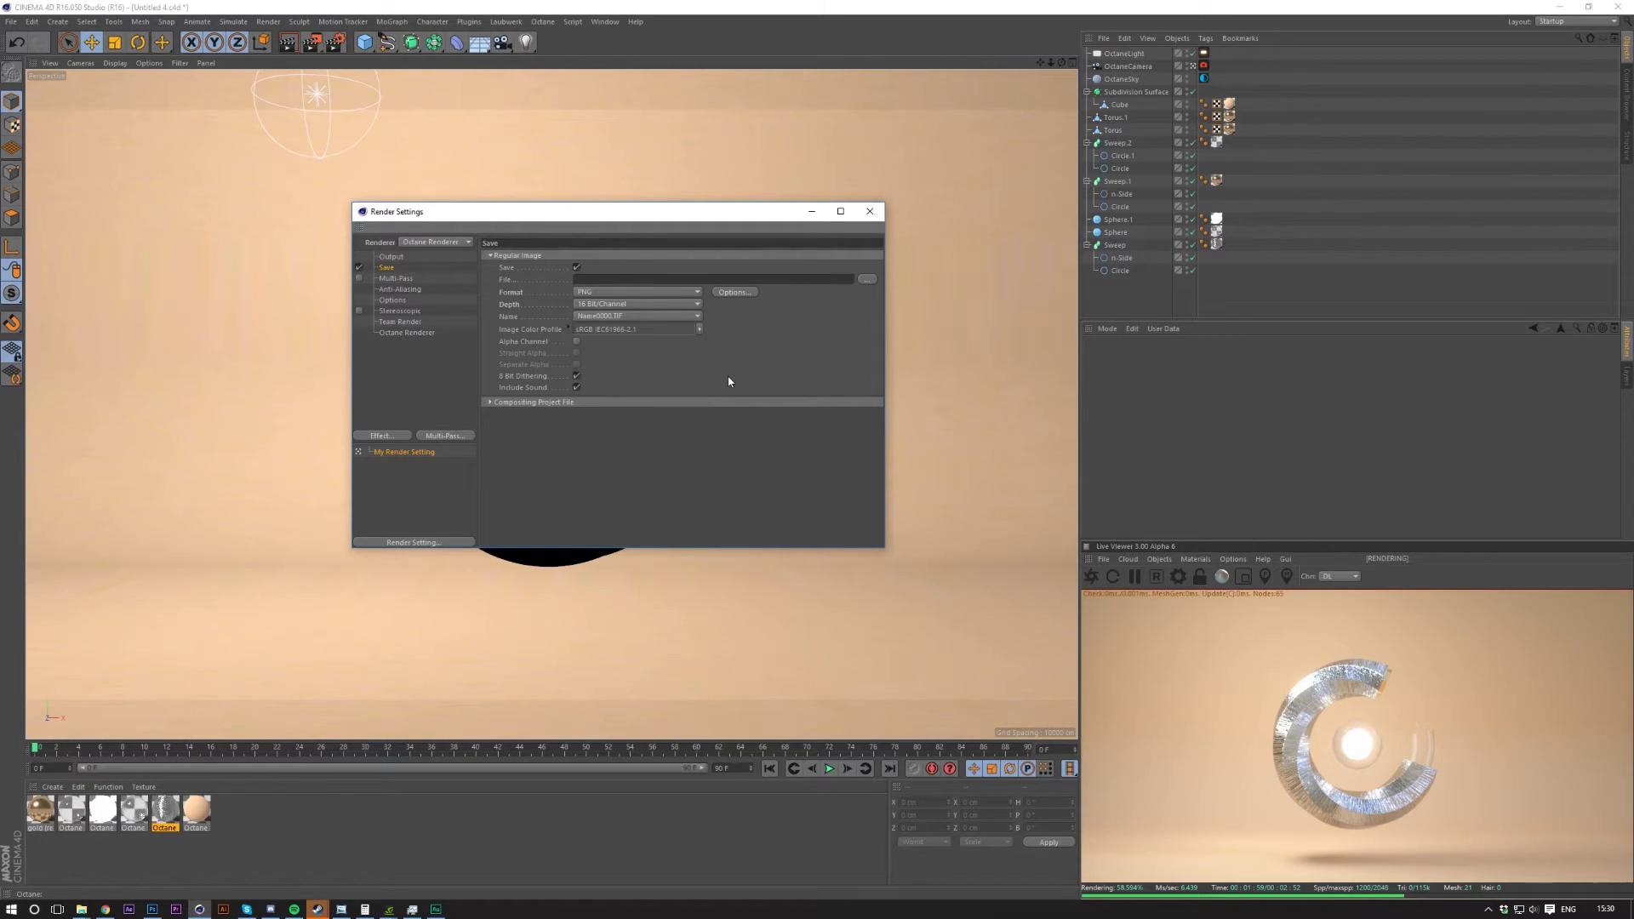
Review the compositing project file options, save formats, available effects, and the Options and Multi-Pass render settings.
{"action": "left_click", "coordinate": [671, 402]}
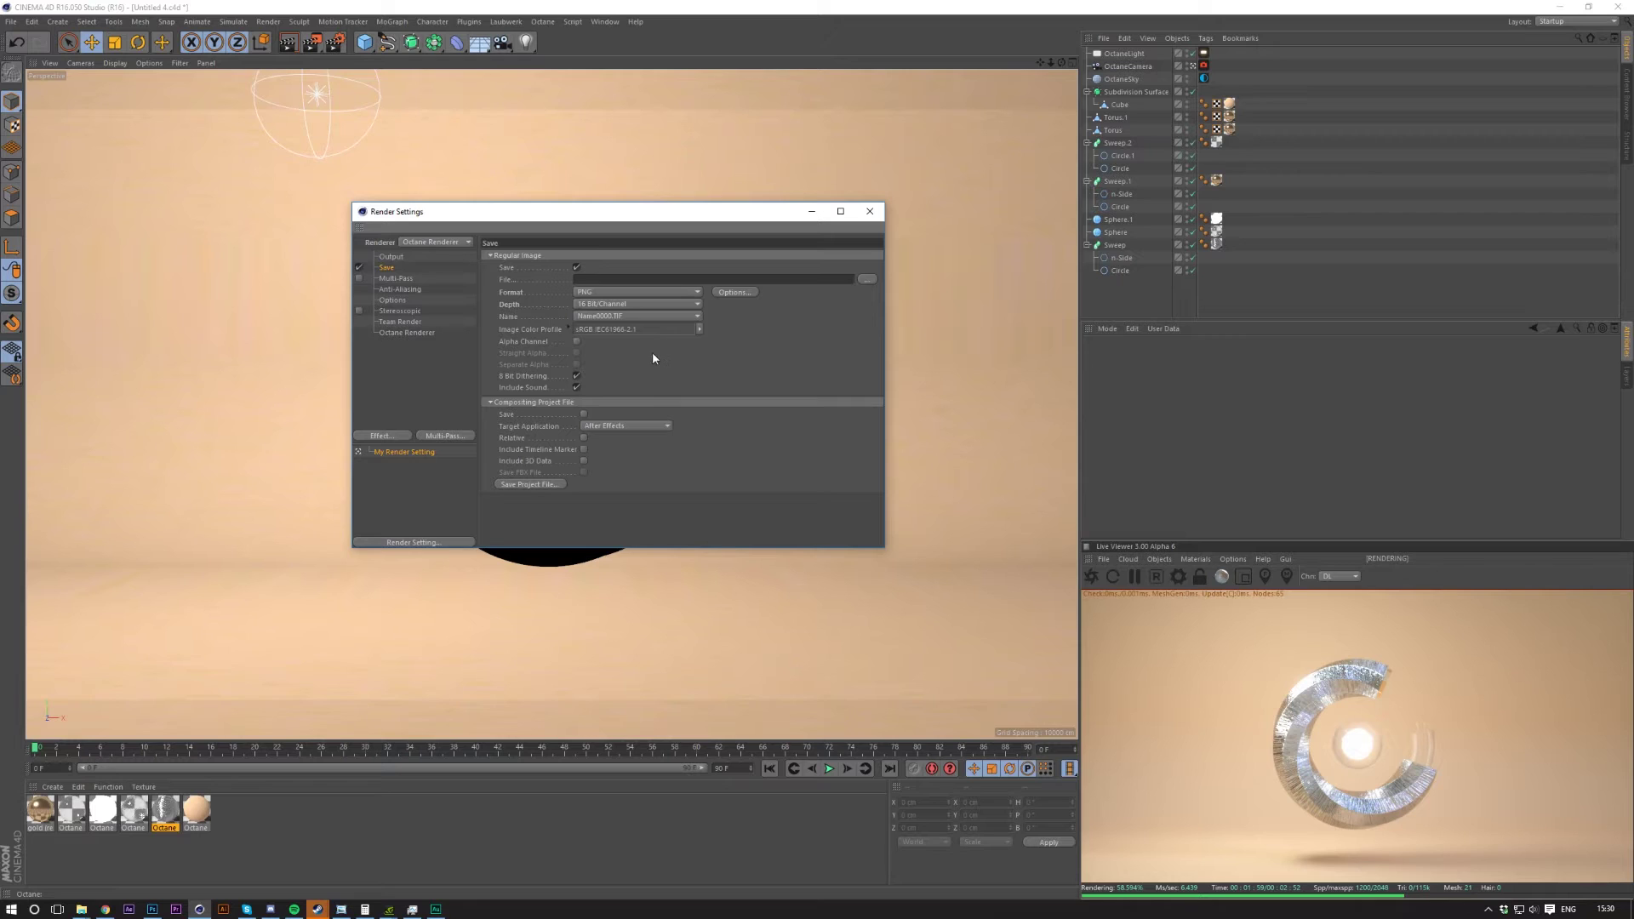
{"action": "left_click", "coordinate": [646, 295]}
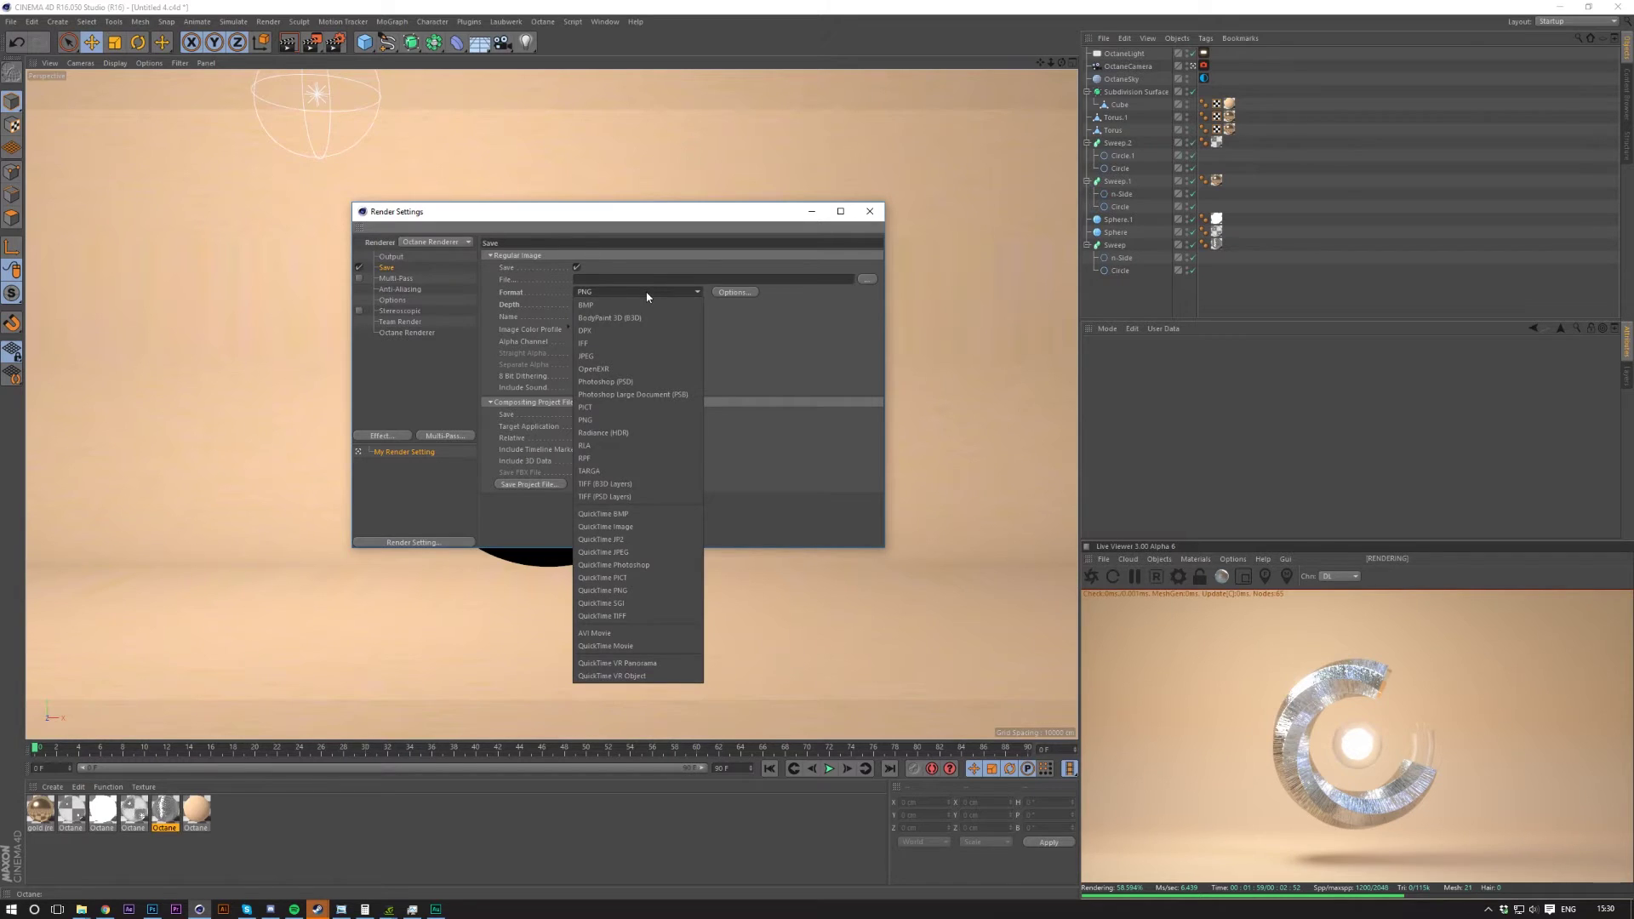
{"action": "left_click", "coordinate": [645, 497]}
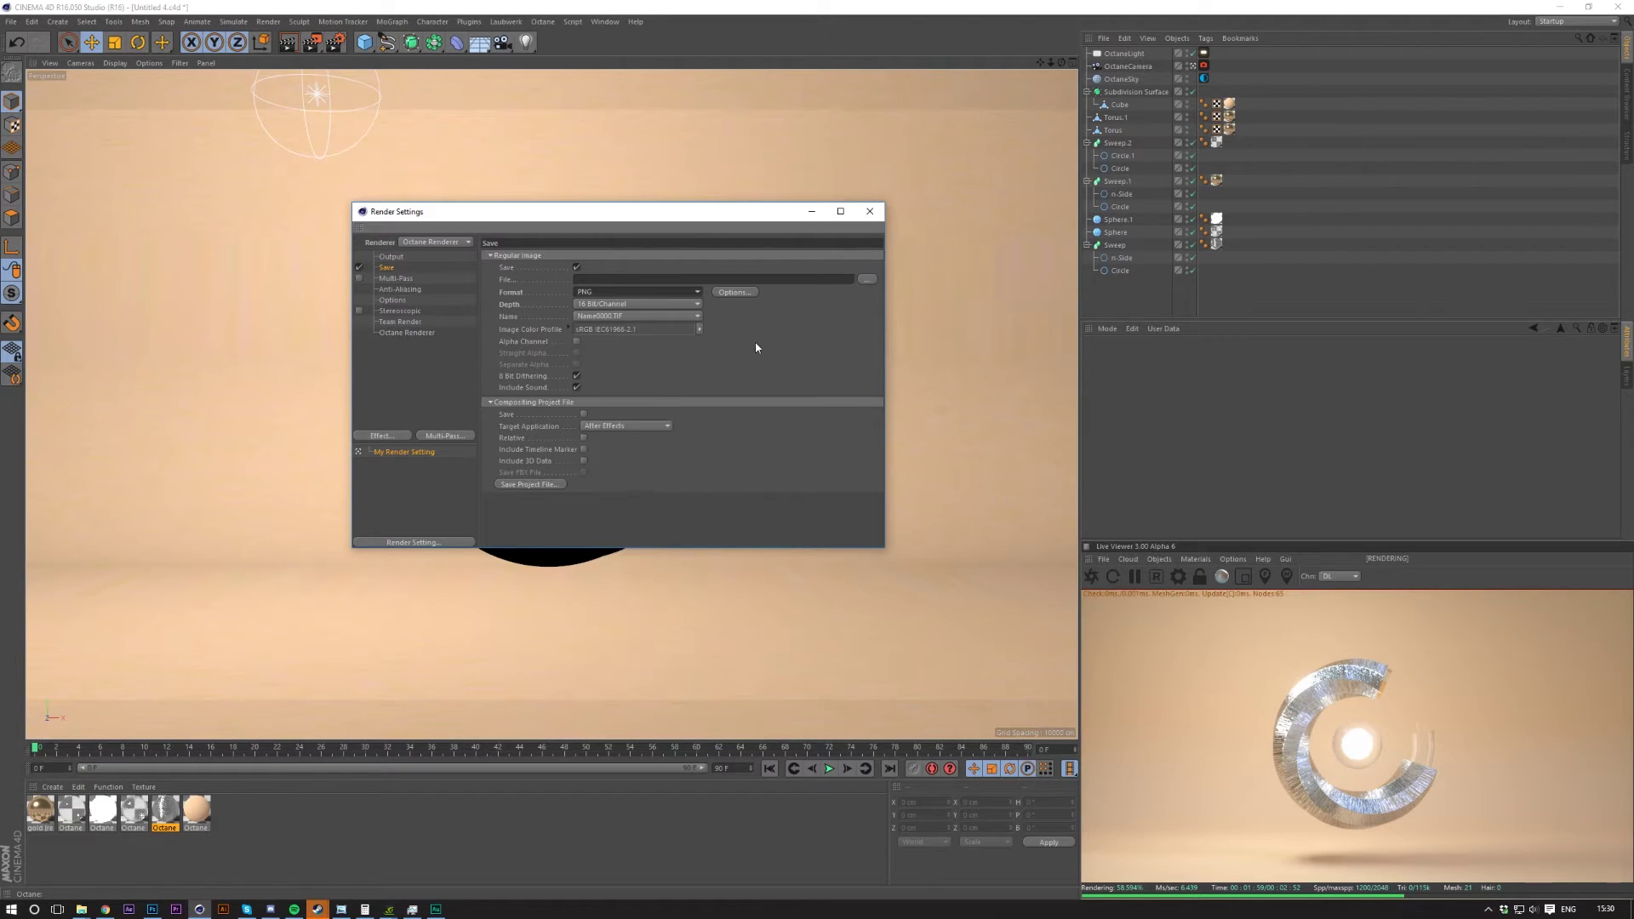
{"action": "left_click", "coordinate": [391, 438]}
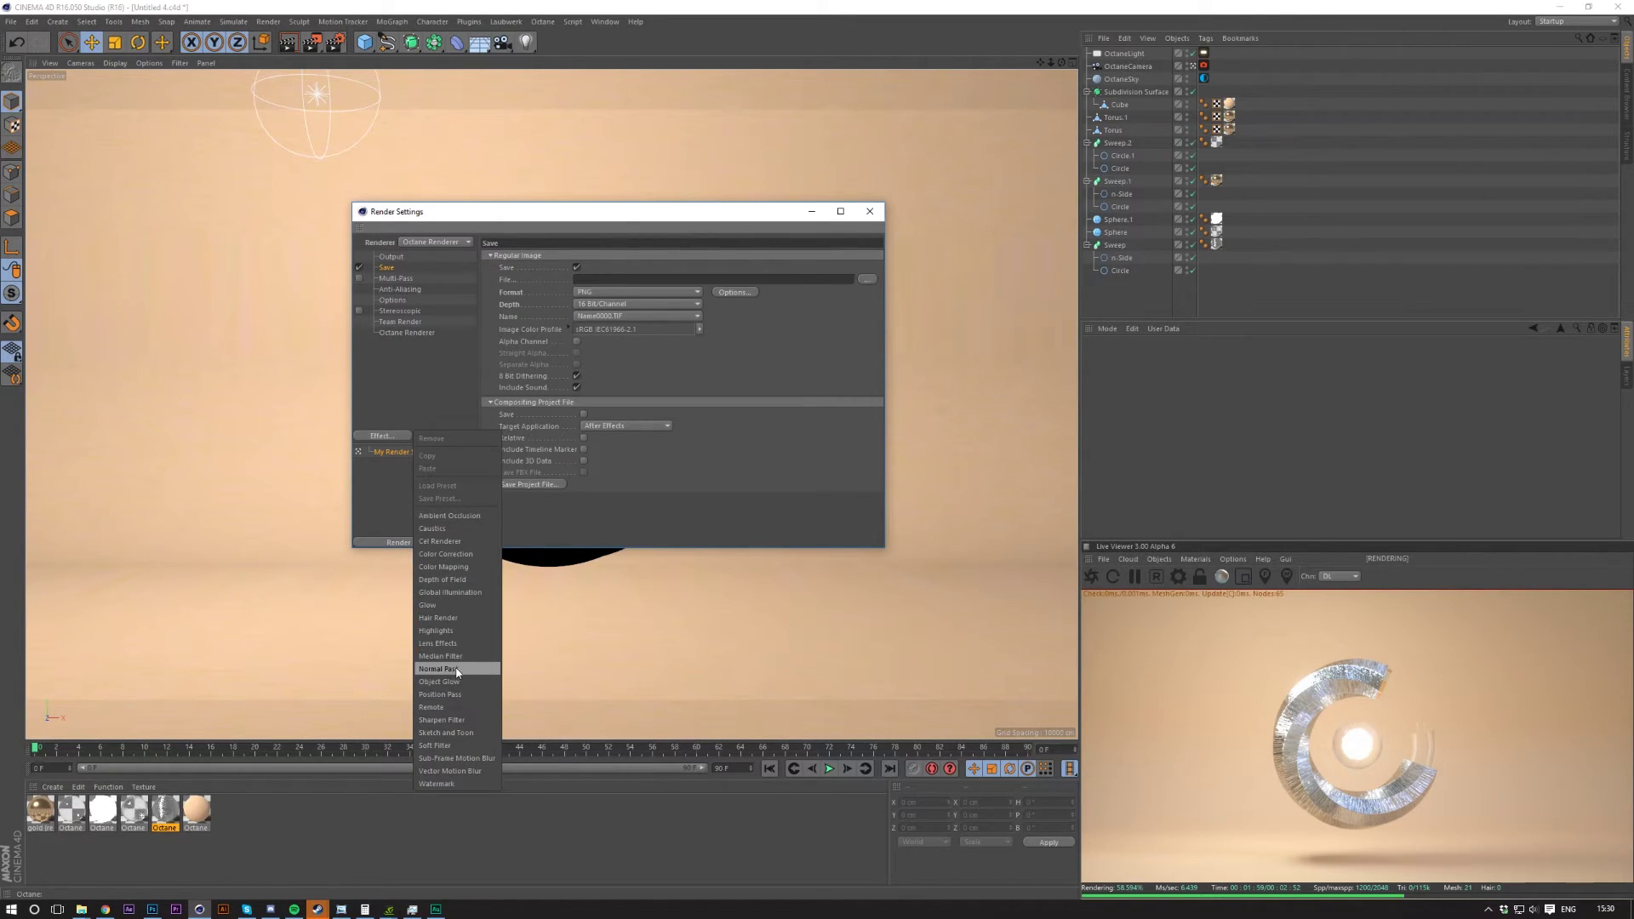
{"action": "left_click", "coordinate": [394, 301]}
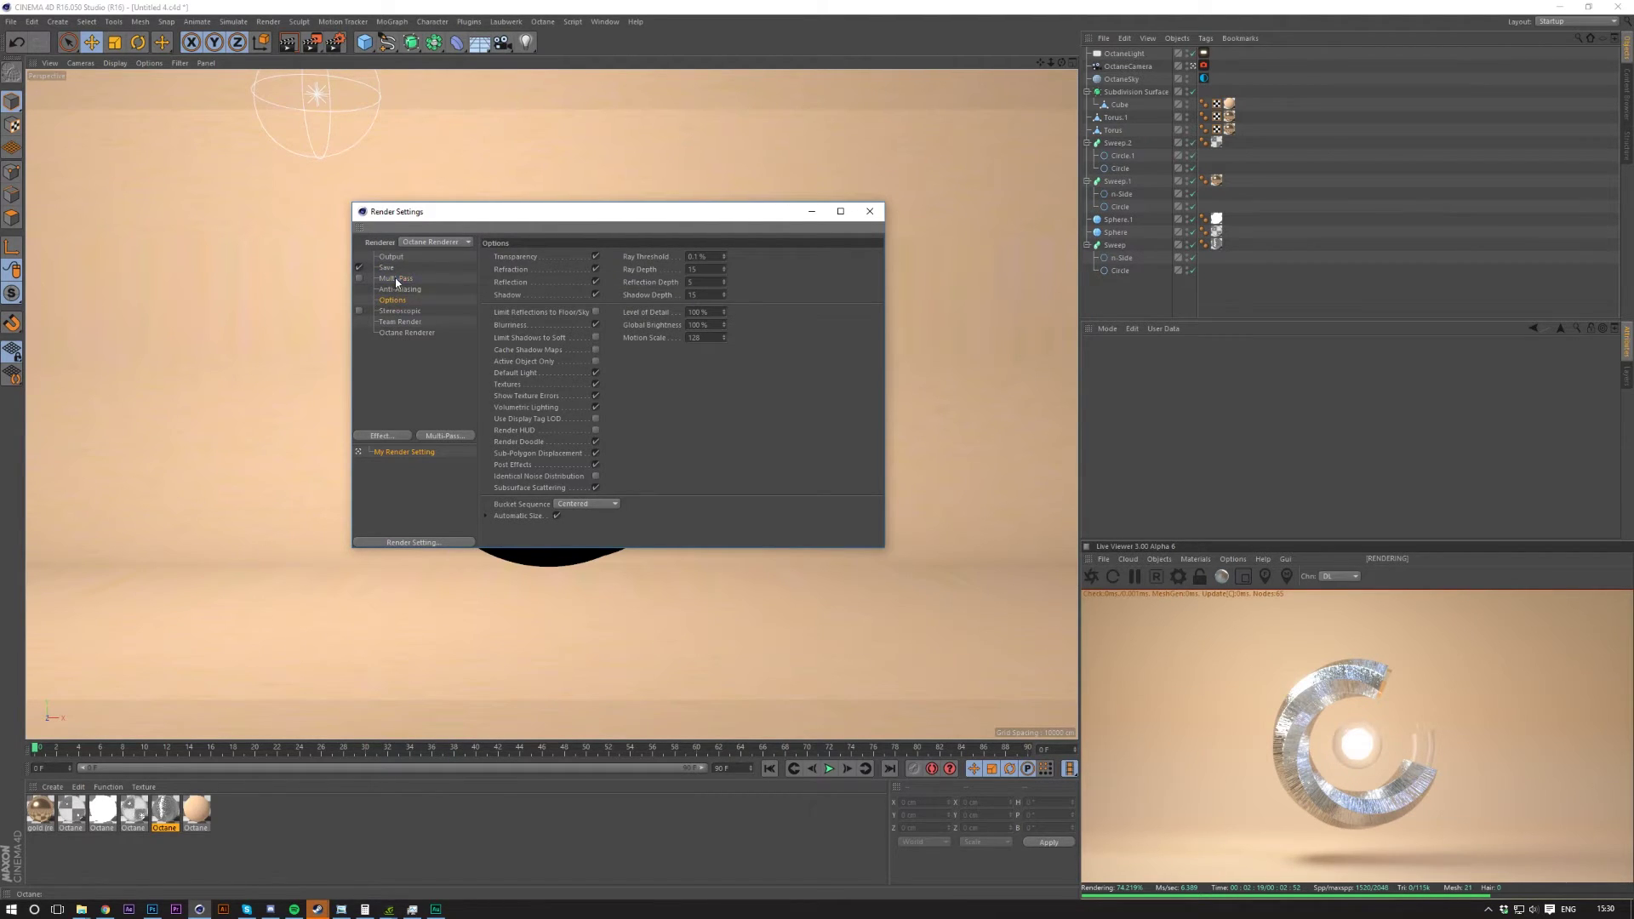
{"action": "left_click", "coordinate": [393, 278]}
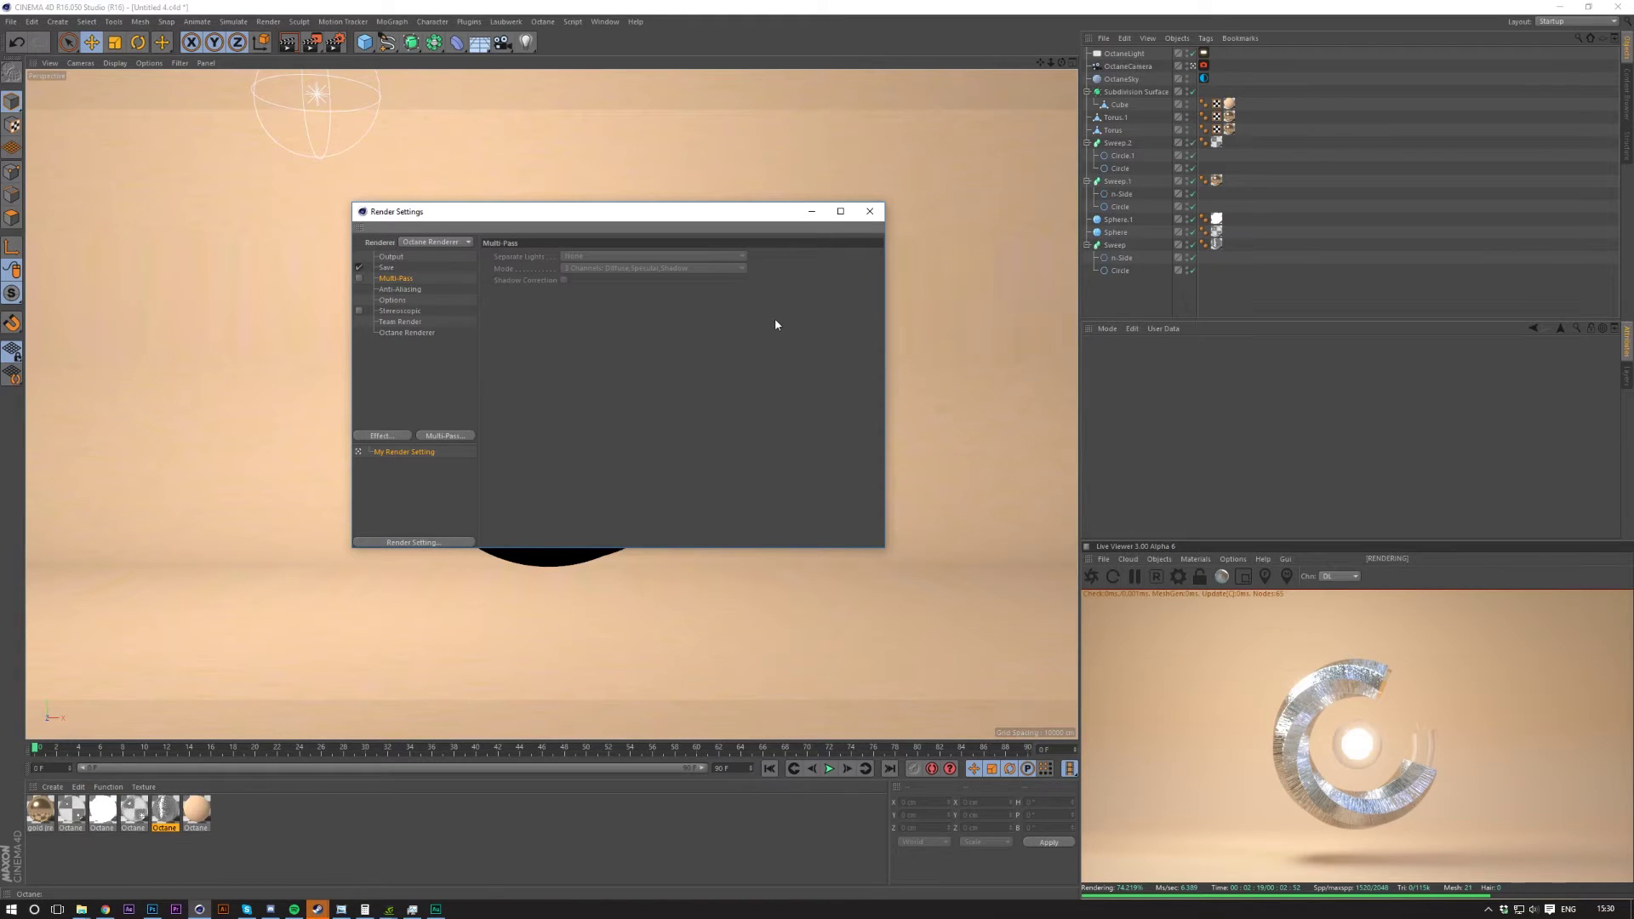
{"action": "left_click", "coordinate": [387, 268]}
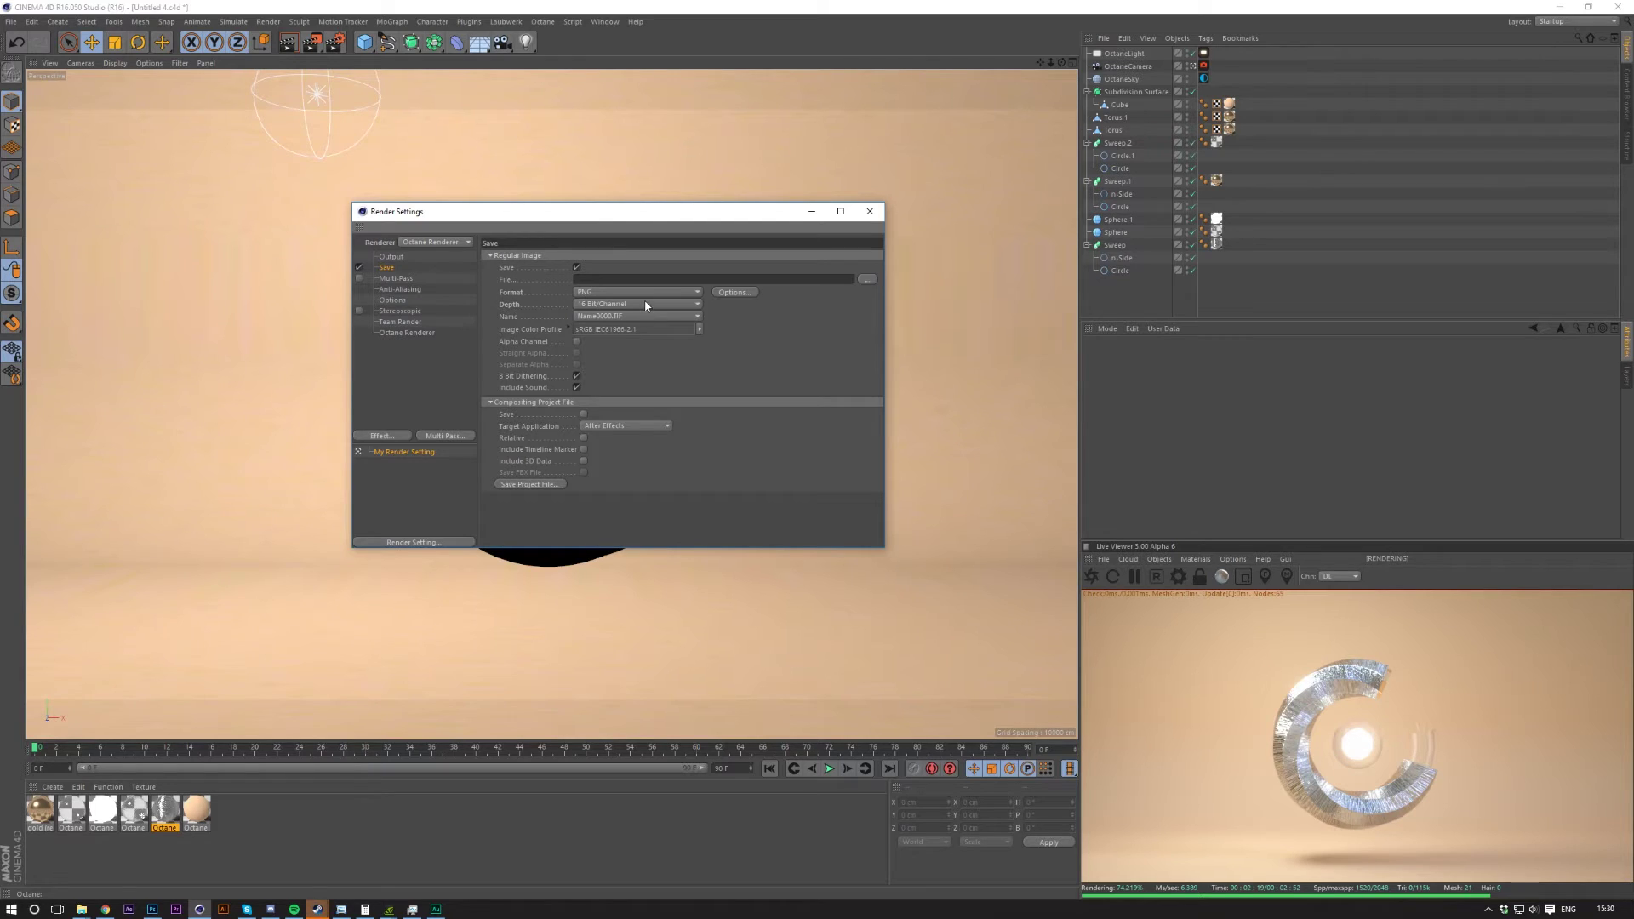
Collapse the compositing project file options, toggle the Alpha Channel save option, and close the render settings.
{"action": "left_click_drag", "start_coordinate": [793, 227], "coordinate": [774, 248]}
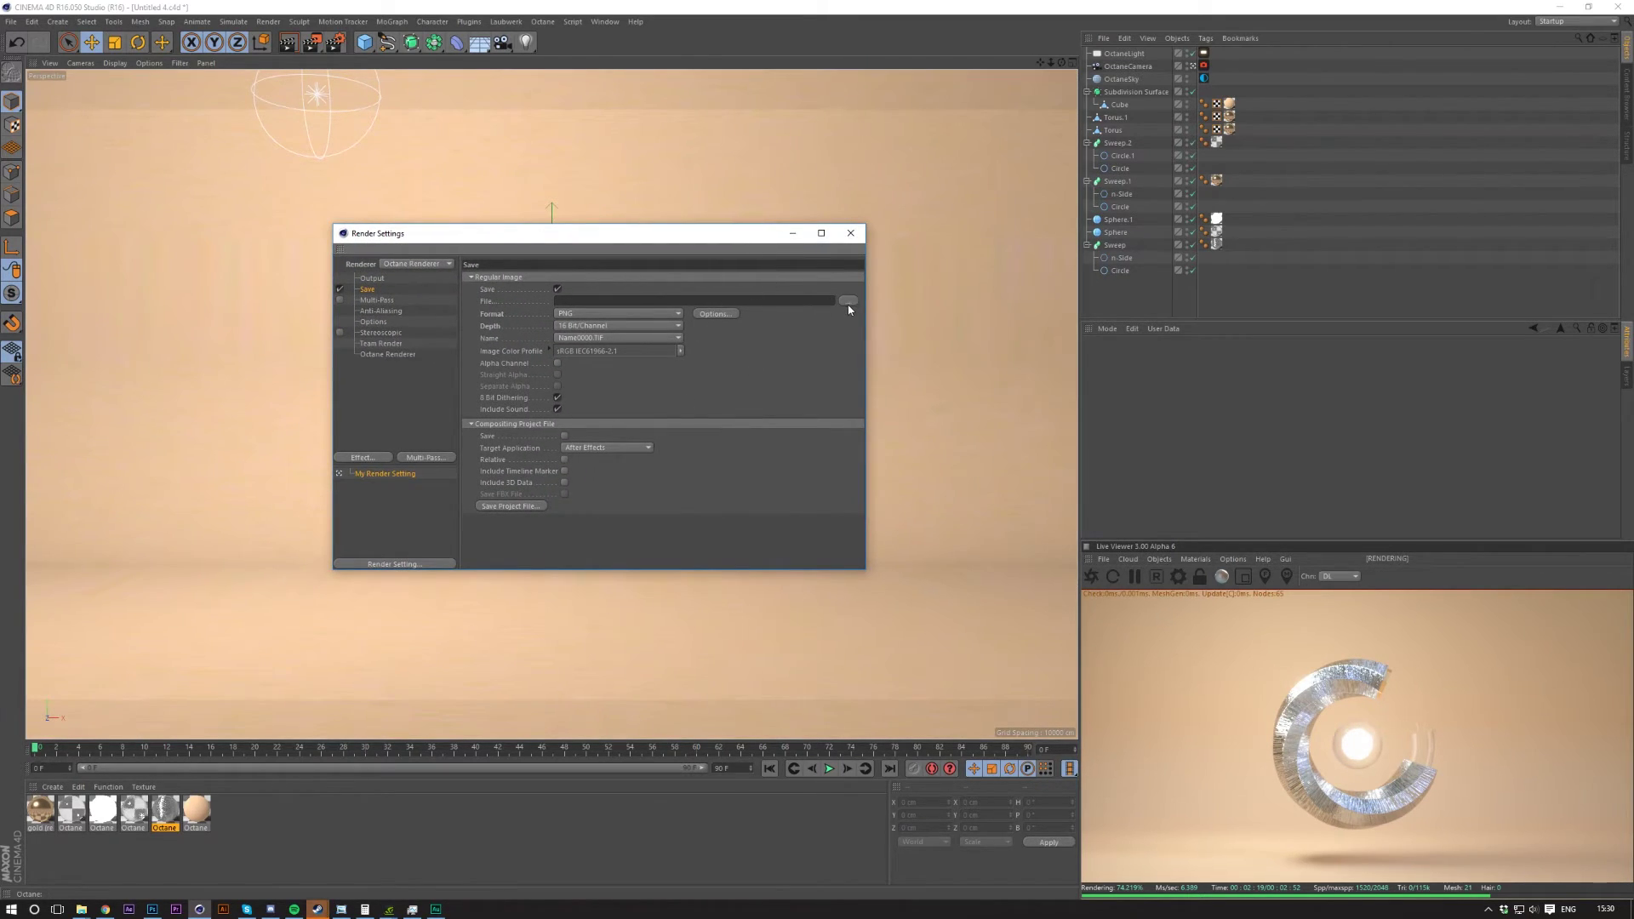
{"action": "left_click", "coordinate": [549, 423]}
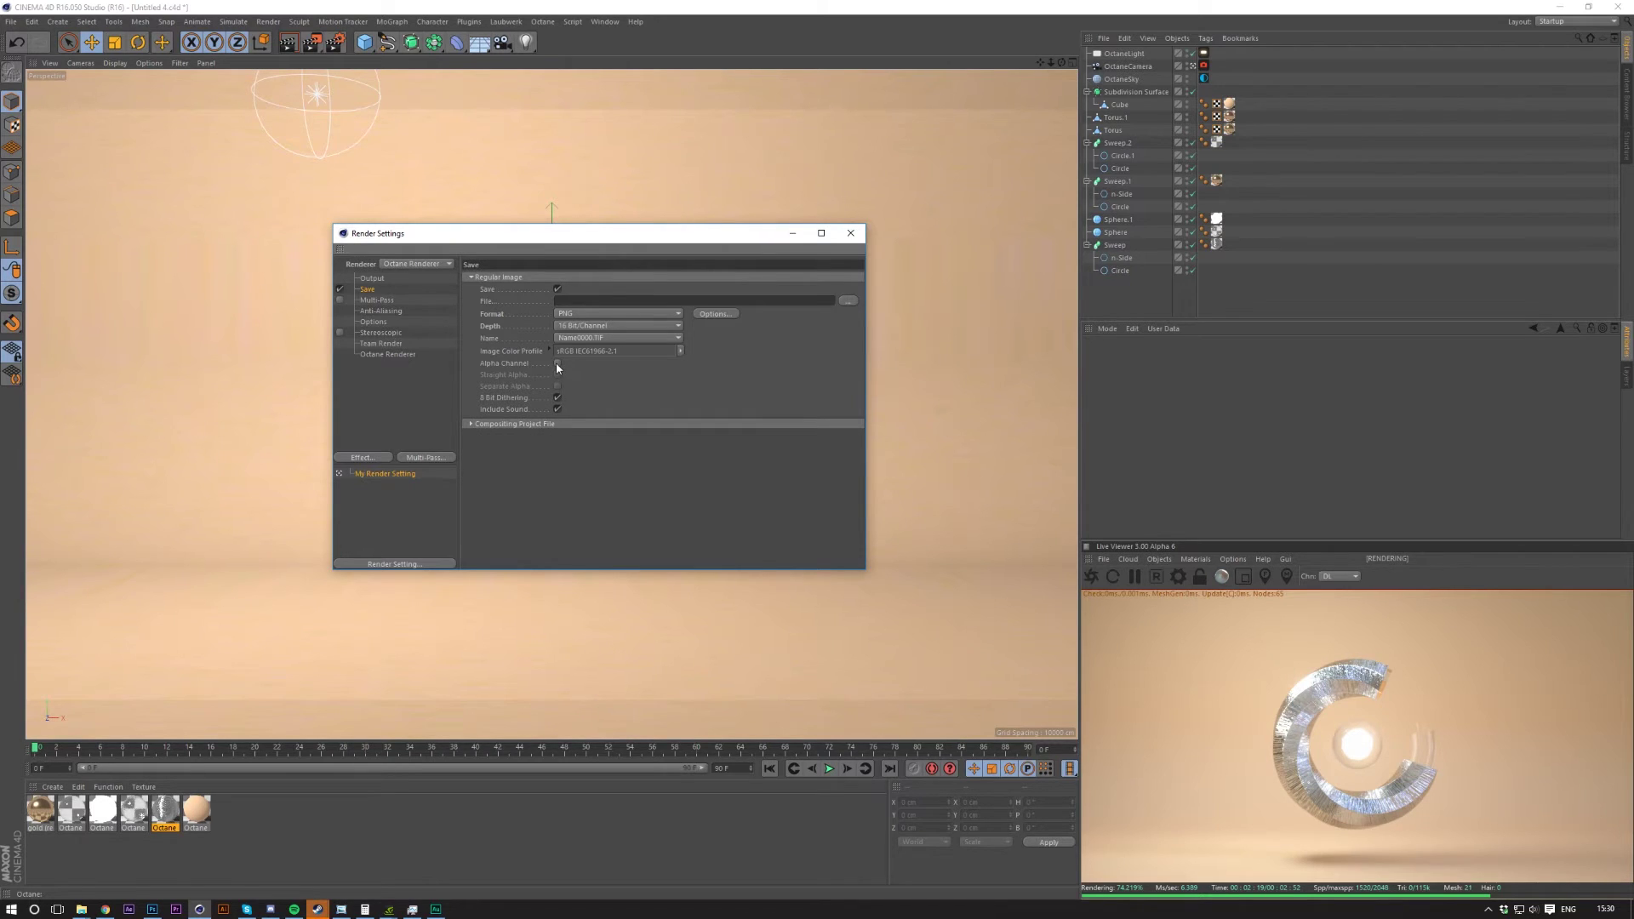
{"action": "left_click", "coordinate": [558, 363]}
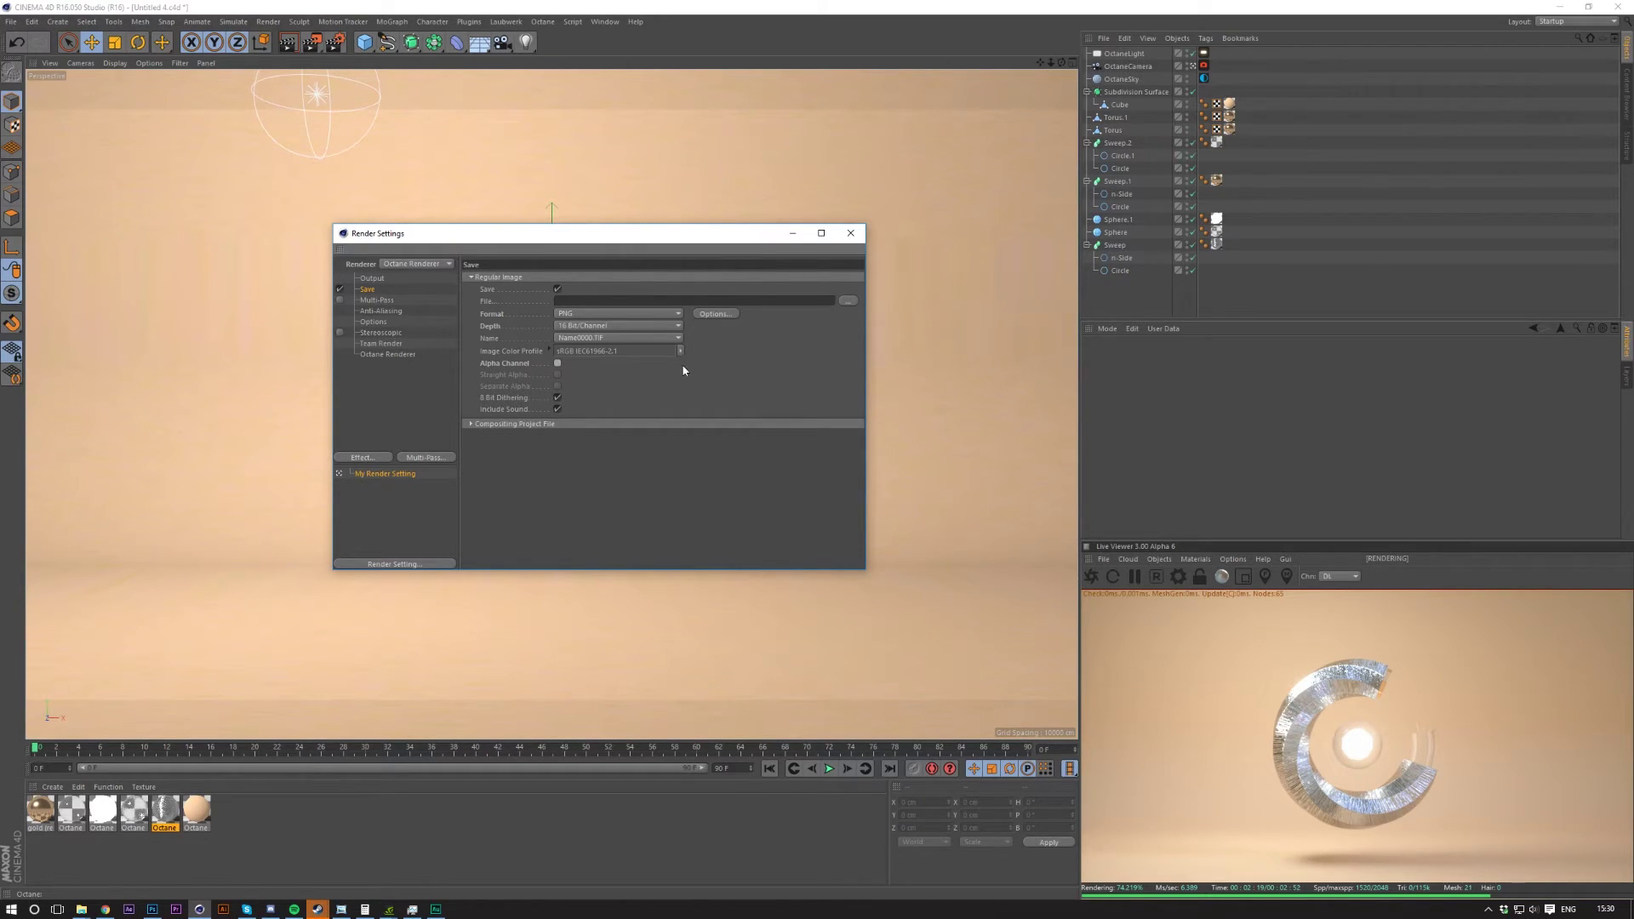
{"action": "left_click", "coordinate": [851, 232]}
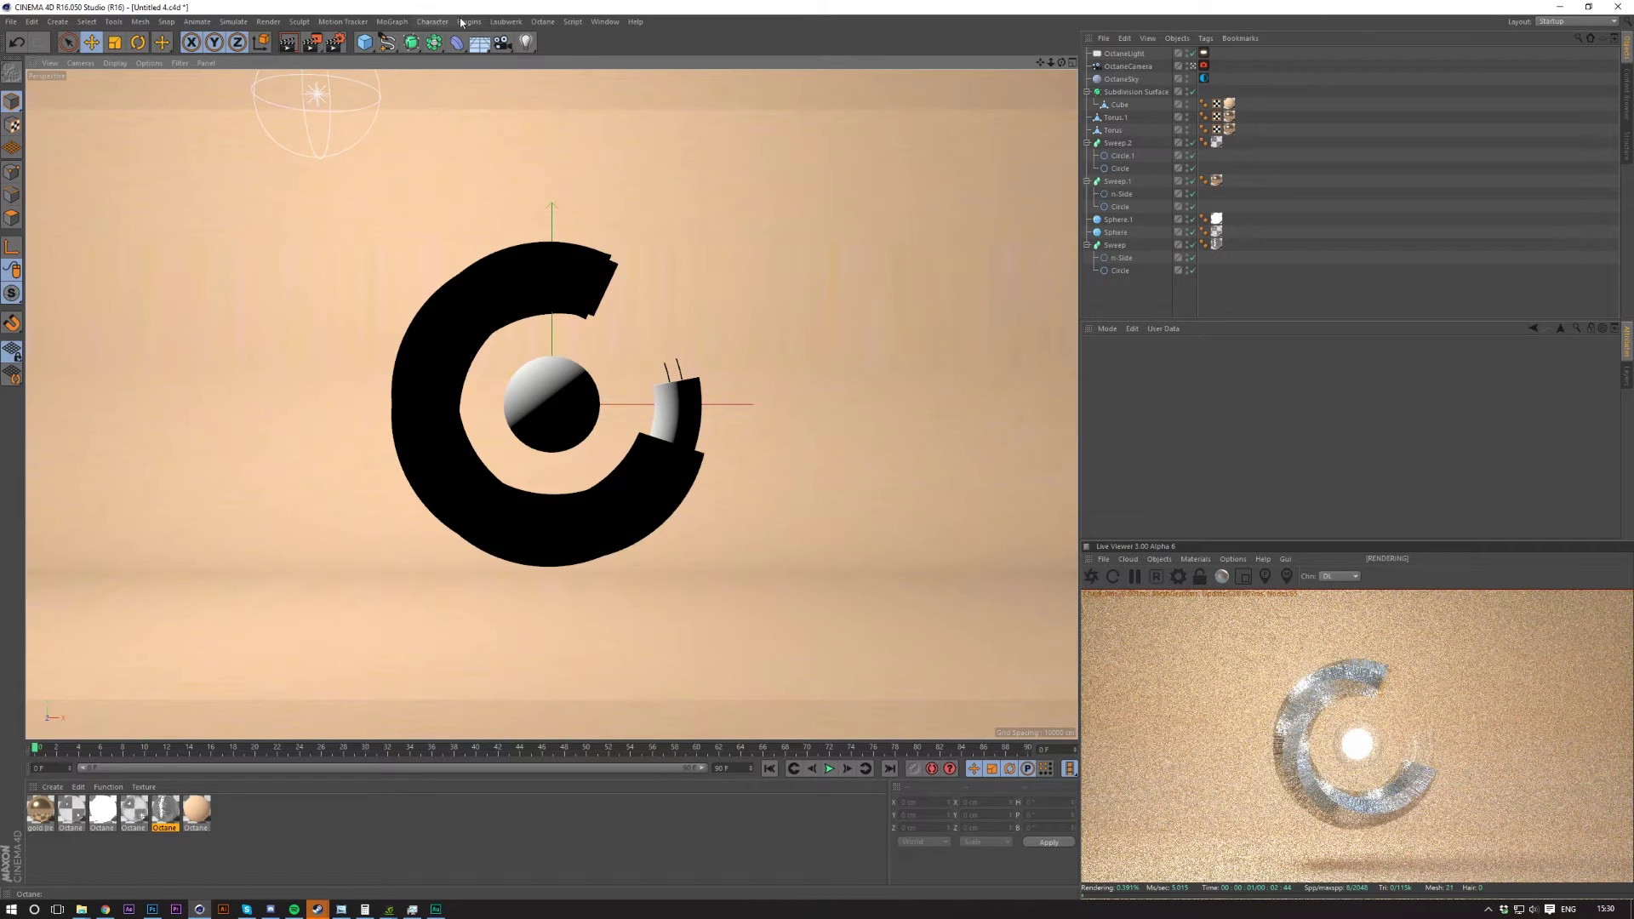
Open the Octane settings and set the Pathtracing kernel's max samples to 10000.
{"action": "left_click", "coordinate": [549, 67]}
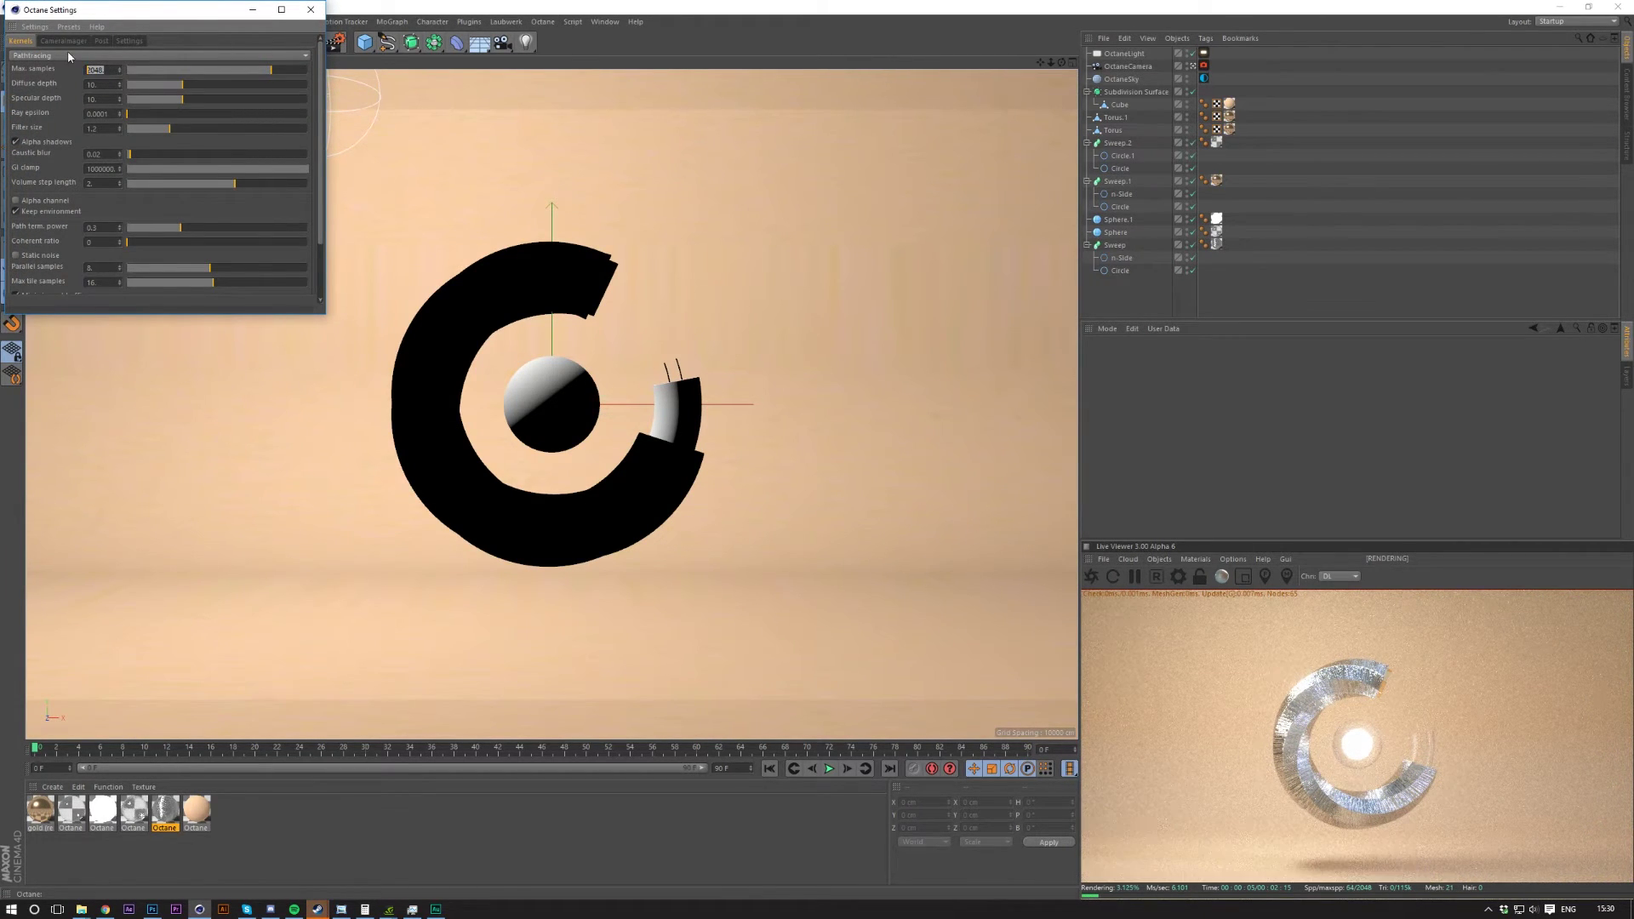
{"action": "type", "text": "10000"}
{"action": "key", "text": "Return"}
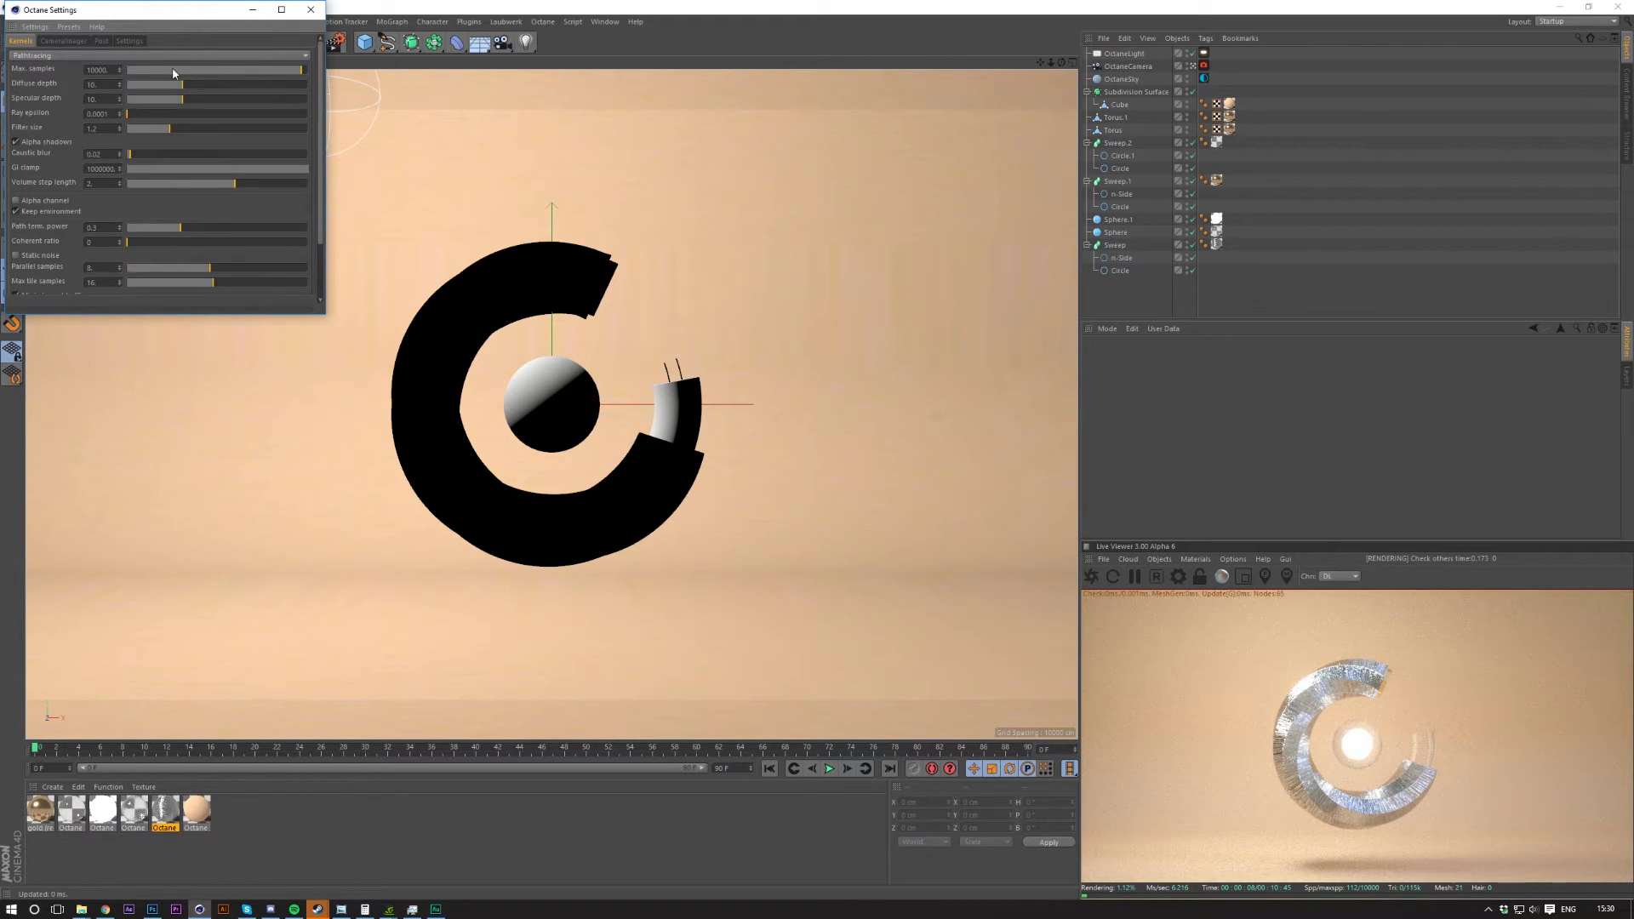
Set the Pathtracing kernel's max samples to 2048.
{"action": "double_click", "coordinate": [107, 70]}
{"action": "type", "text": "2048"}
{"action": "type", "text": "2048"}
{"action": "key", "text": "Return"}
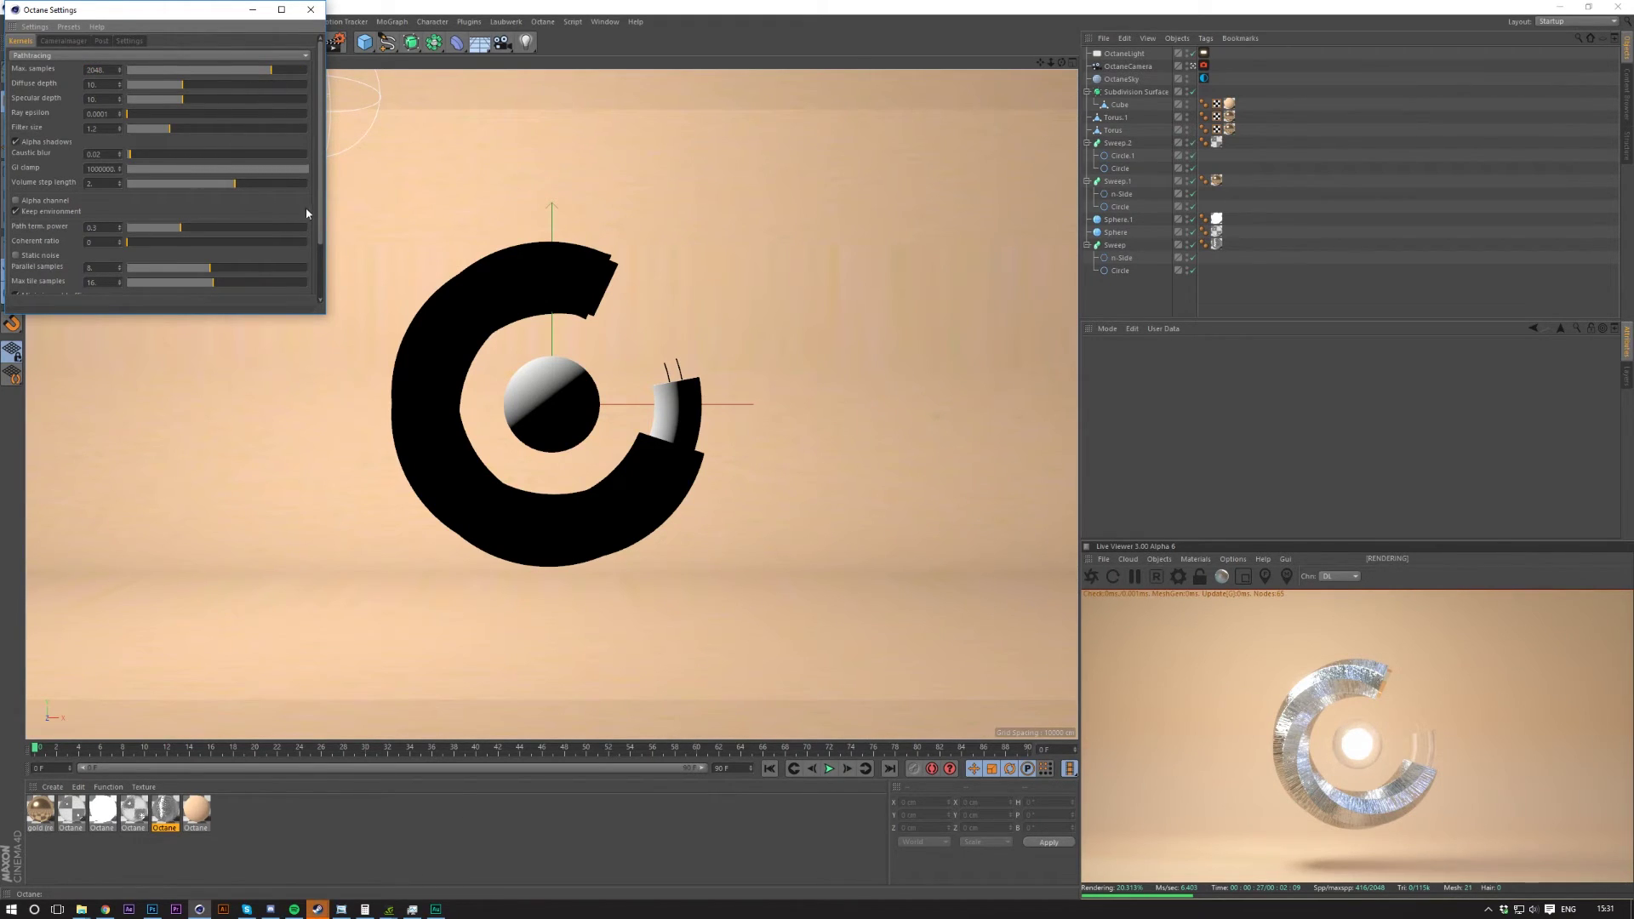
Enlarge and reposition the Octane settings window, and set the Pathtracing kernel's GI clamp to 200.
{"action": "left_click_drag", "start_coordinate": [324, 314], "coordinate": [745, 563]}
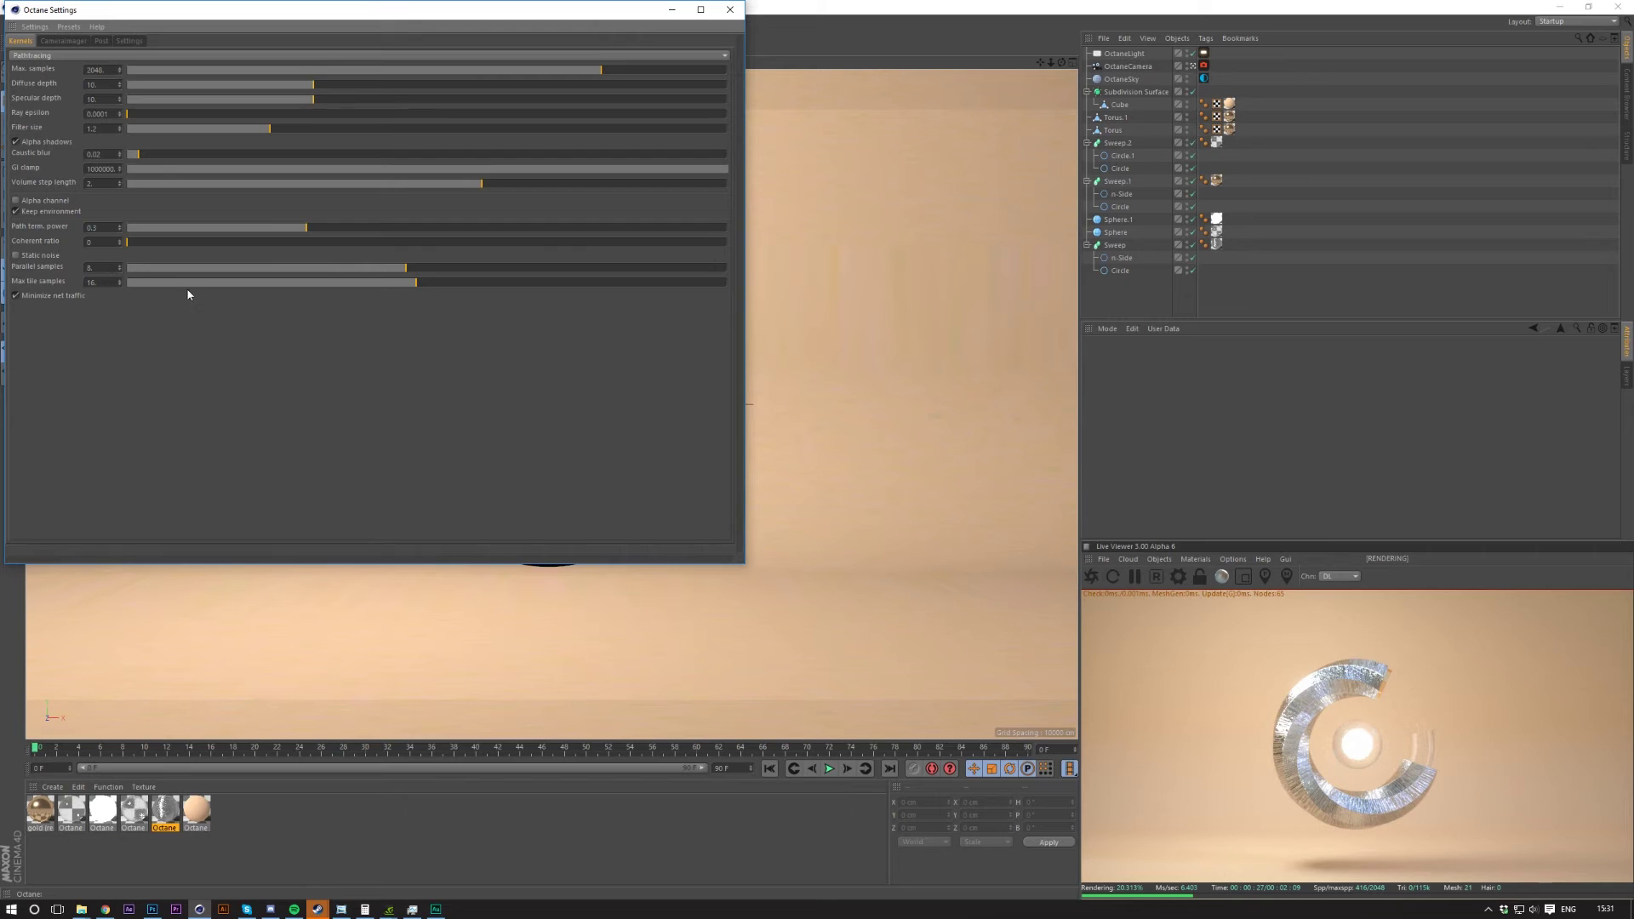
{"action": "left_click_drag", "start_coordinate": [204, 16], "coordinate": [426, 99]}
{"action": "mouse_move", "coordinate": [730, 250]}
{"action": "left_mouse_down"}
{"action": "mouse_move", "coordinate": [377, 239]}
{"action": "mouse_move", "coordinate": [550, 240]}
{"action": "mouse_move", "coordinate": [420, 254]}
{"action": "mouse_move", "coordinate": [706, 249]}
{"action": "left_mouse_up"}
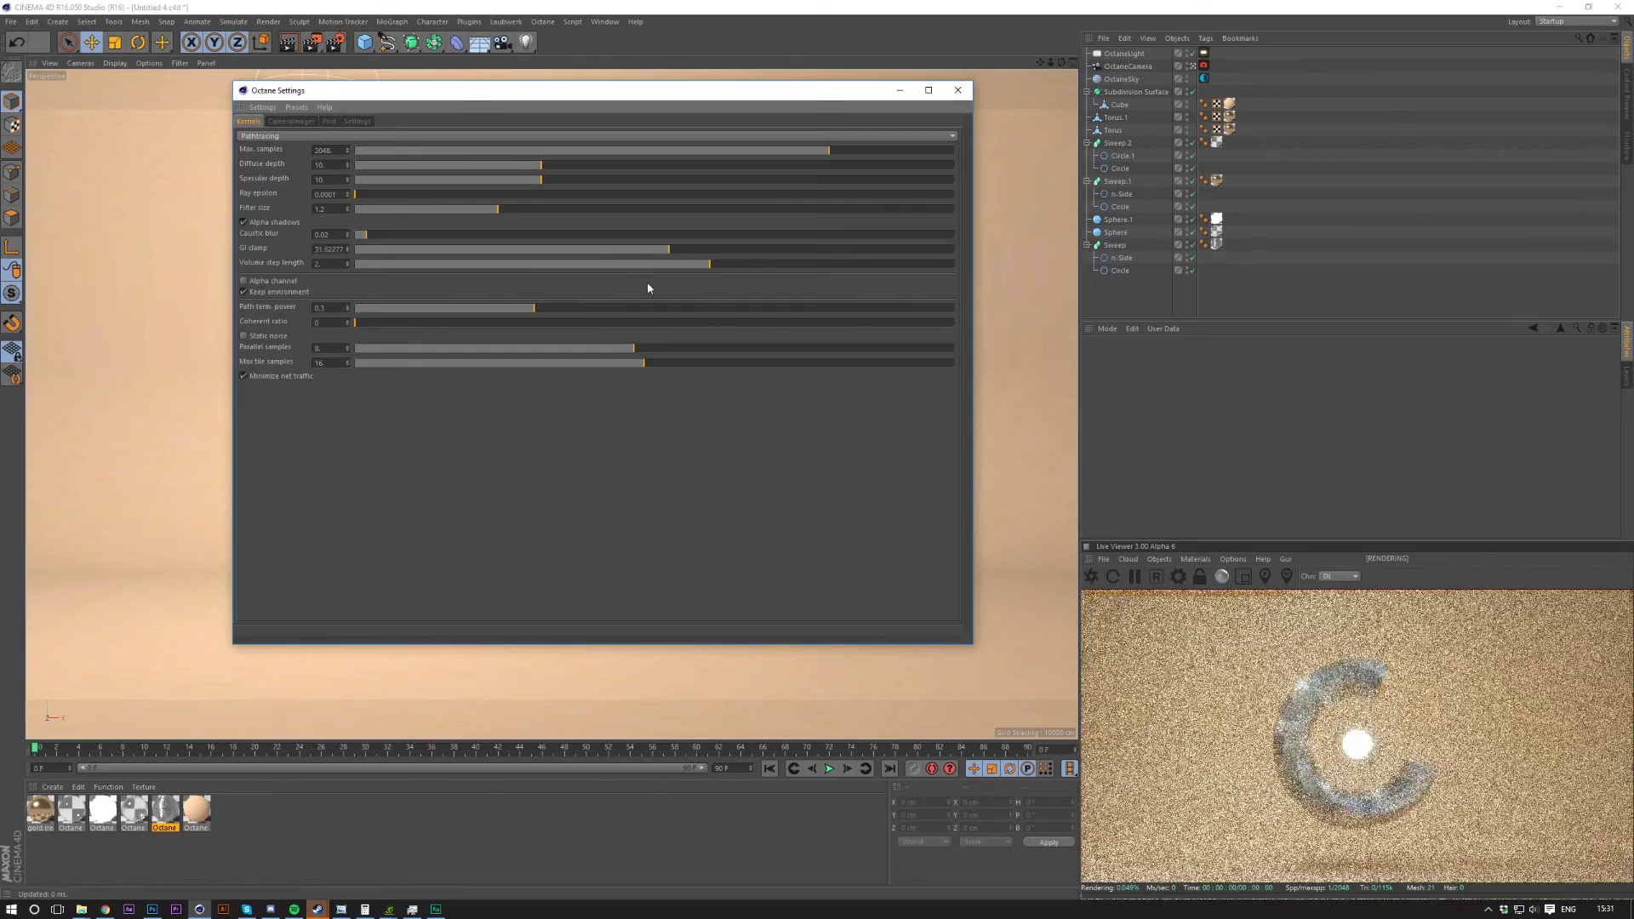
{"action": "double_click", "coordinate": [338, 248]}
{"action": "type", "text": "200."}
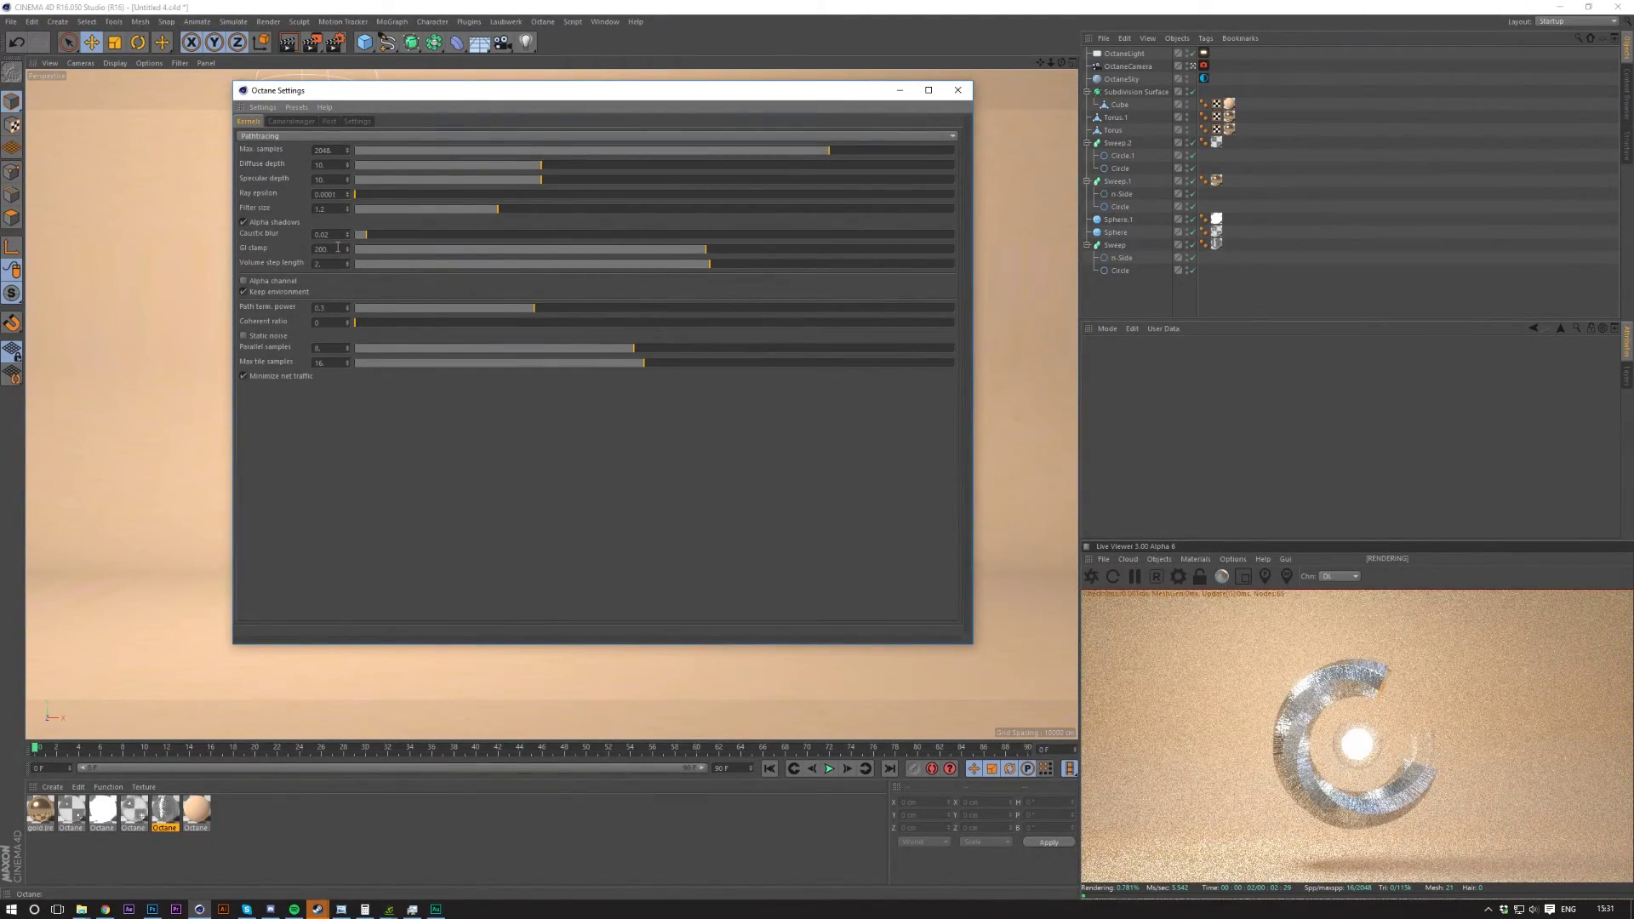
{"action": "key", "text": "Return"}
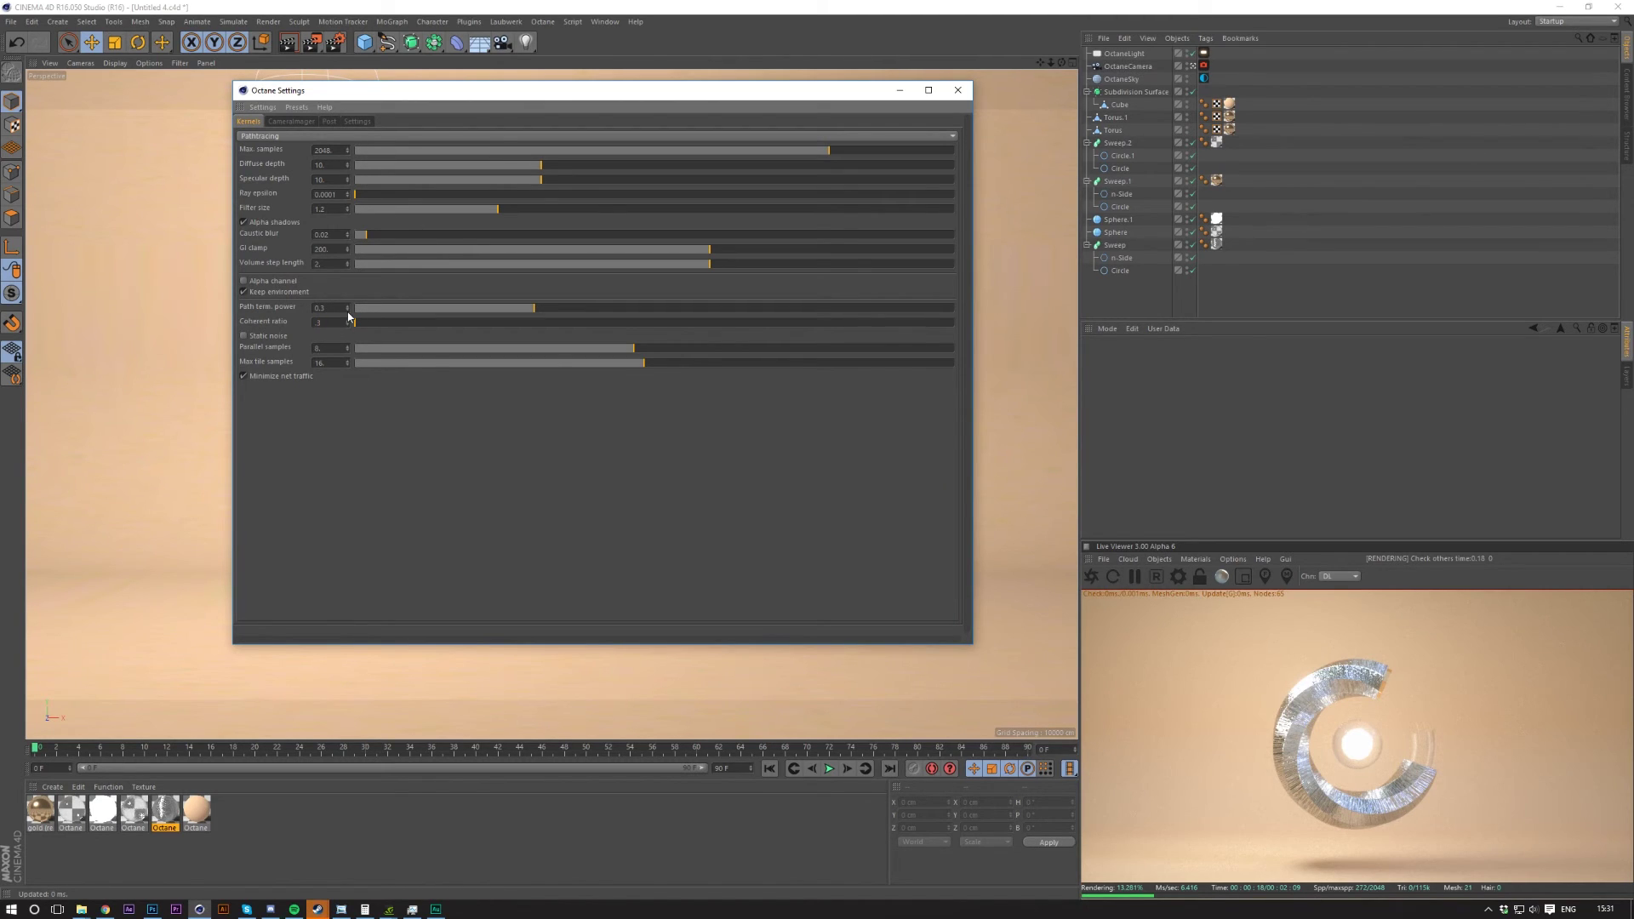
Try coherent ratio values of 0.3 and 0.1 in the Pathtracing kernel.
{"action": "key", "text": "Return"}
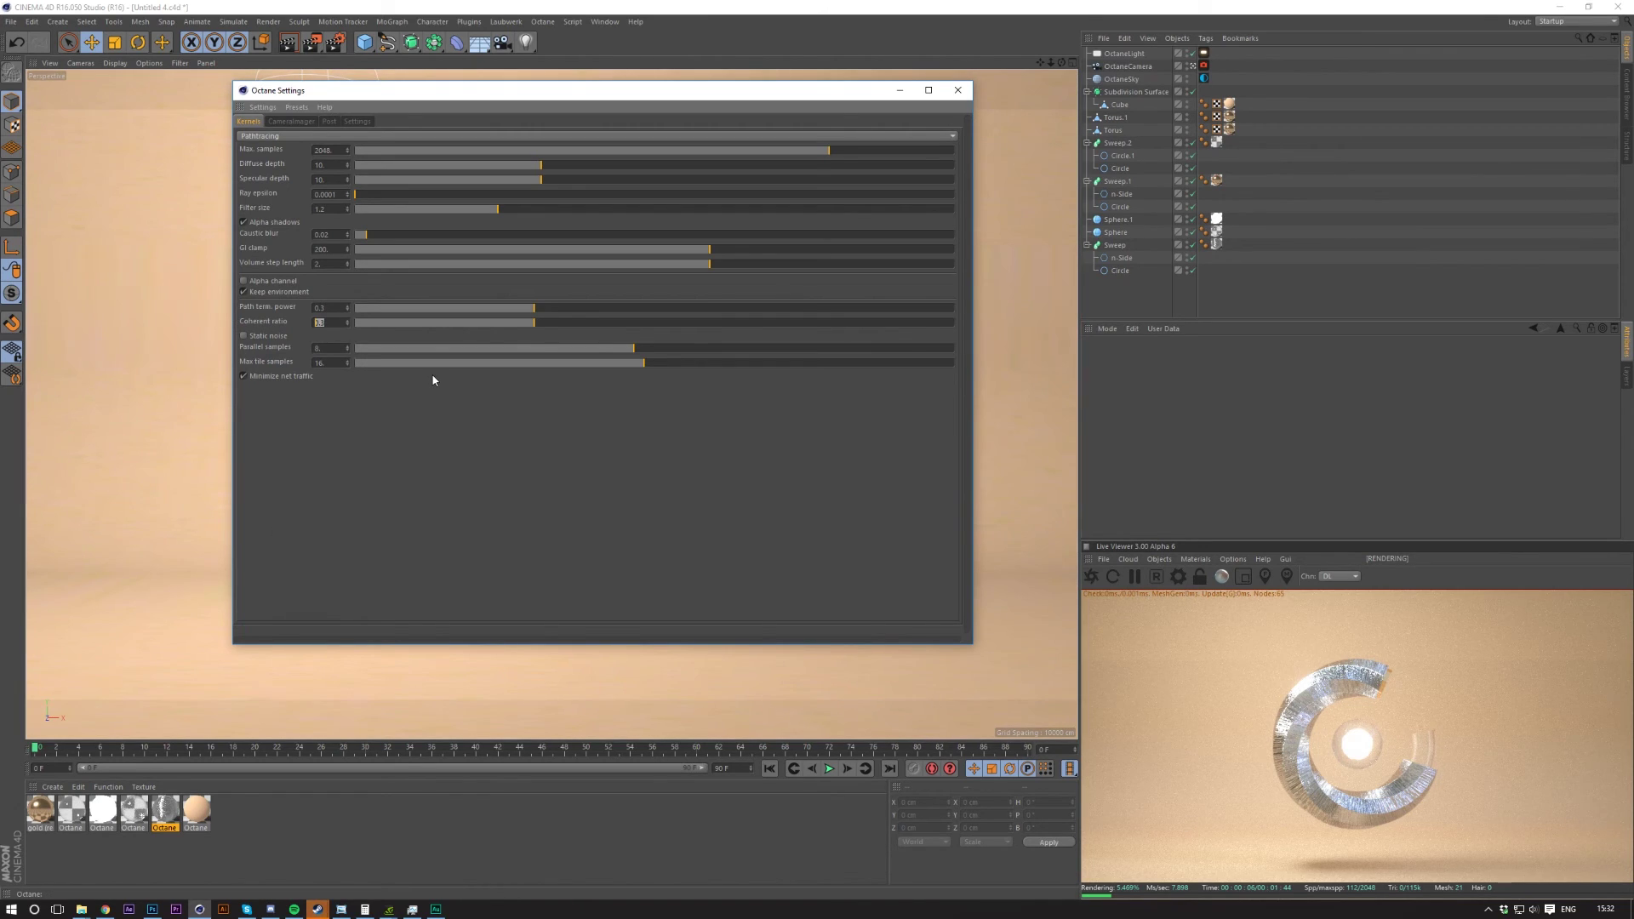
{"action": "key", "text": "BackSpace"}
{"action": "type", "text": "1"}
{"action": "key", "text": "Return"}
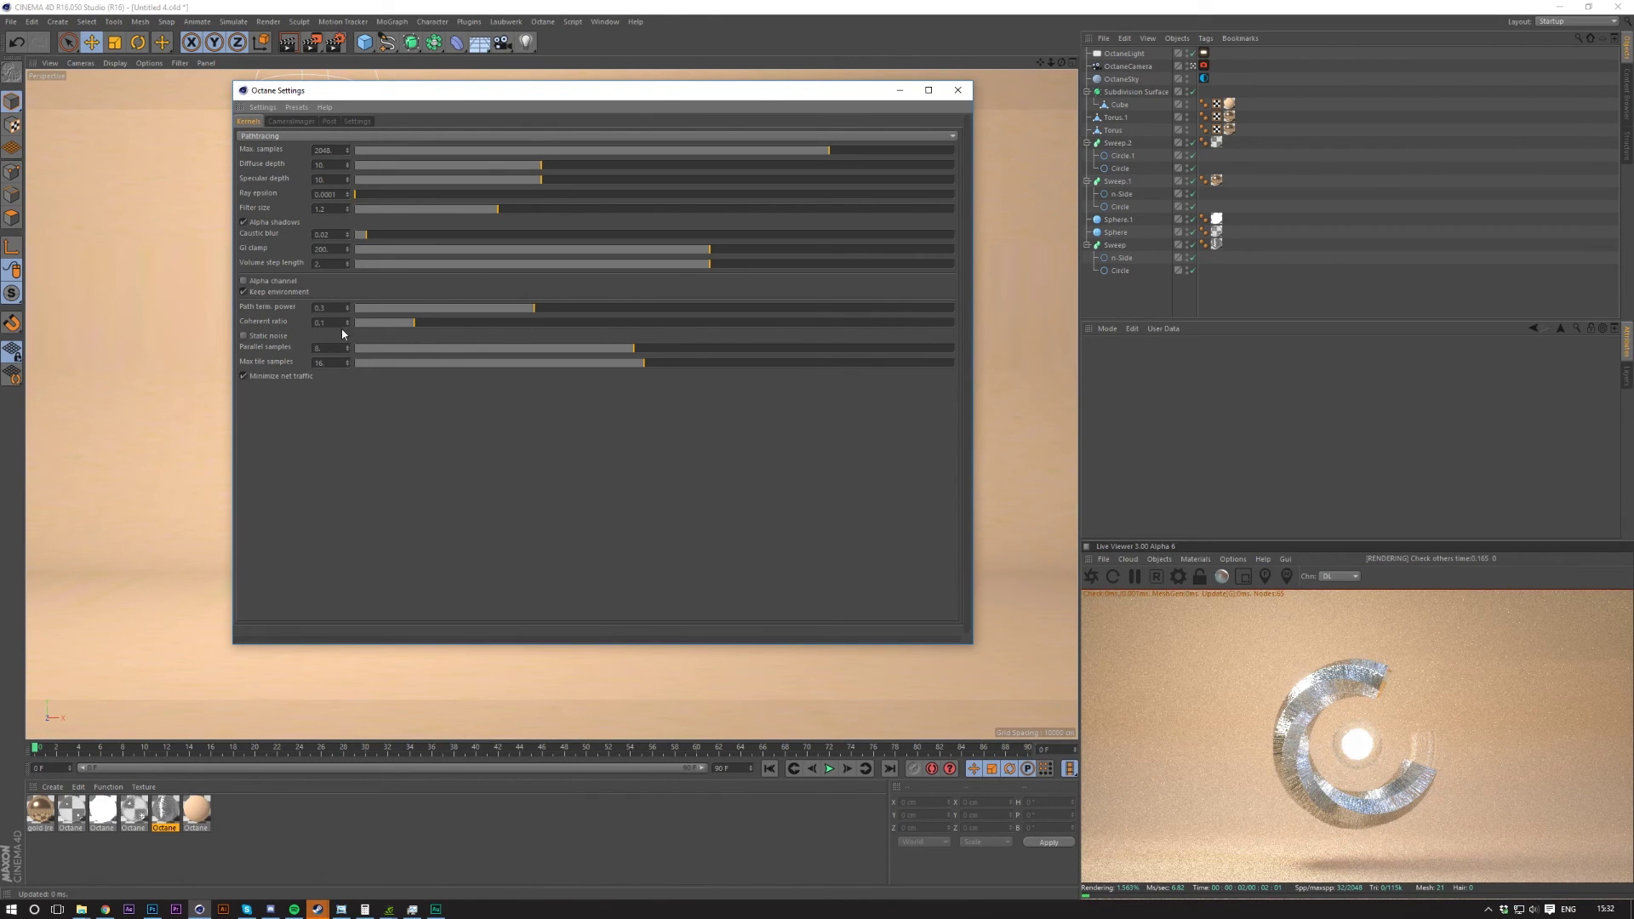
Reset the Pathtracing kernel's coherent ratio to 0 and close the Octane settings.
{"action": "key", "text": "BackSpace"}
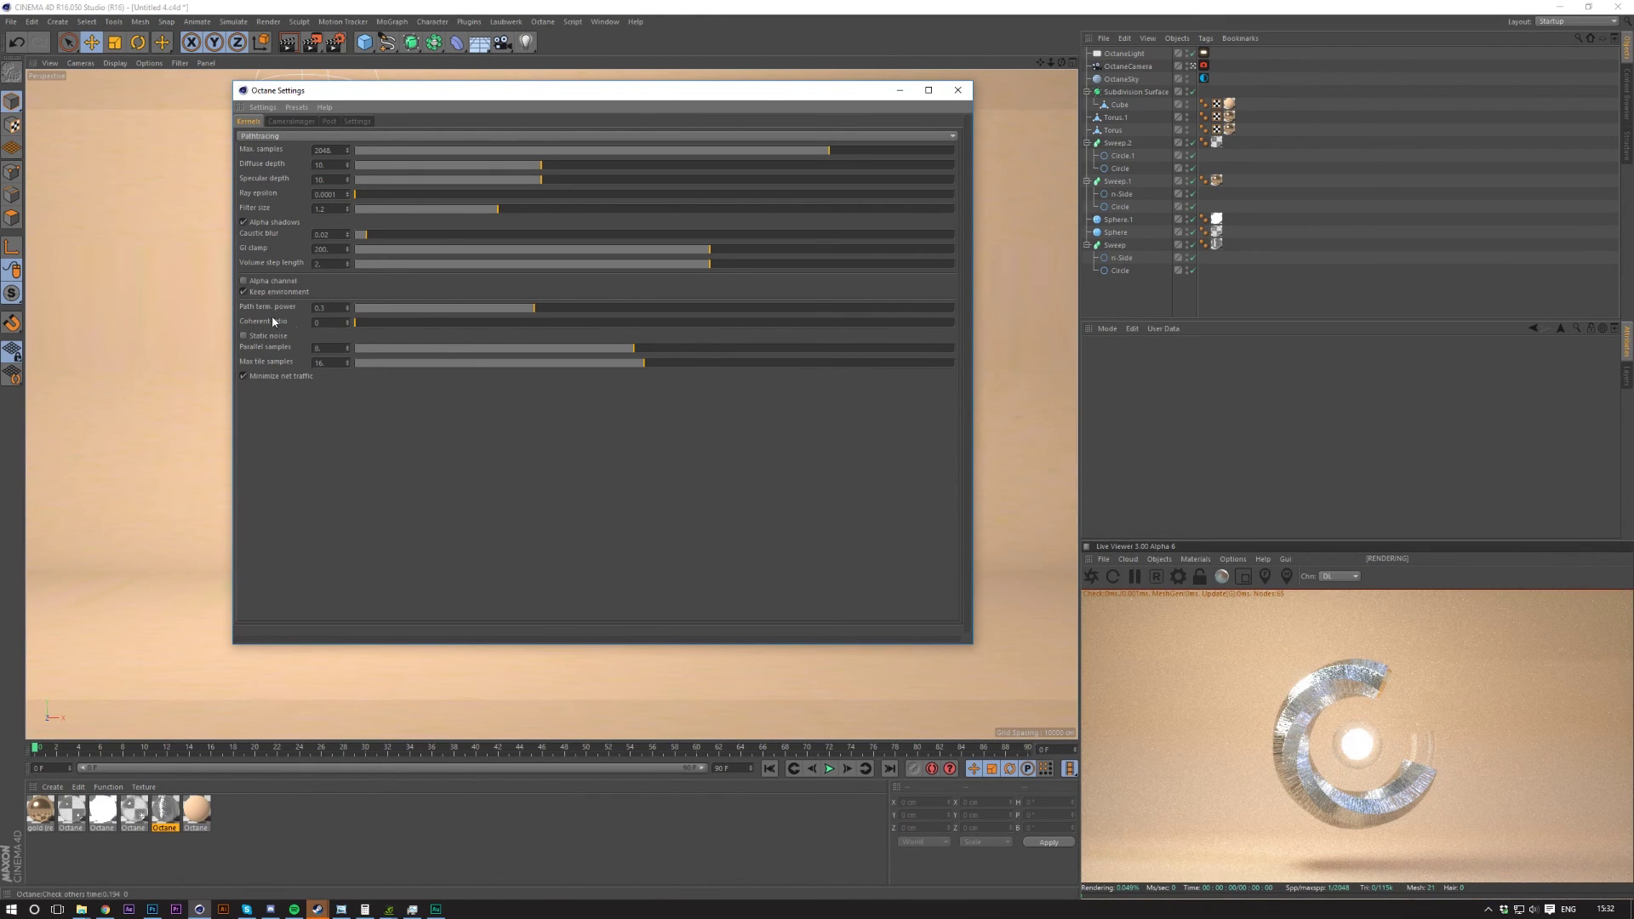
{"action": "key", "text": "Return"}
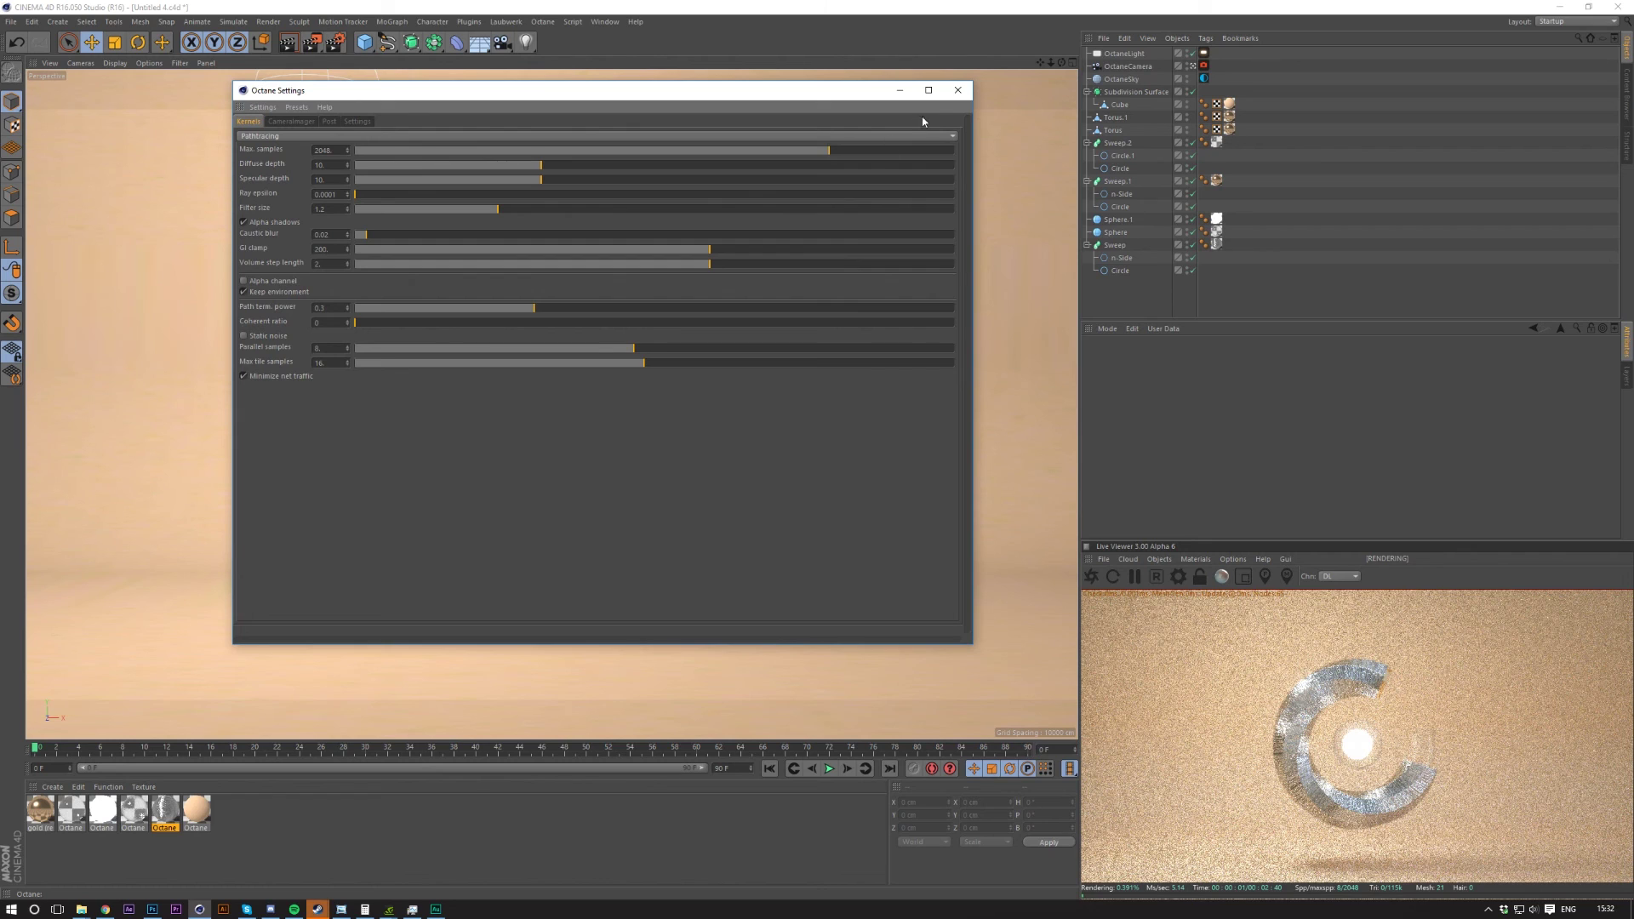
{"action": "left_click", "coordinate": [960, 91]}
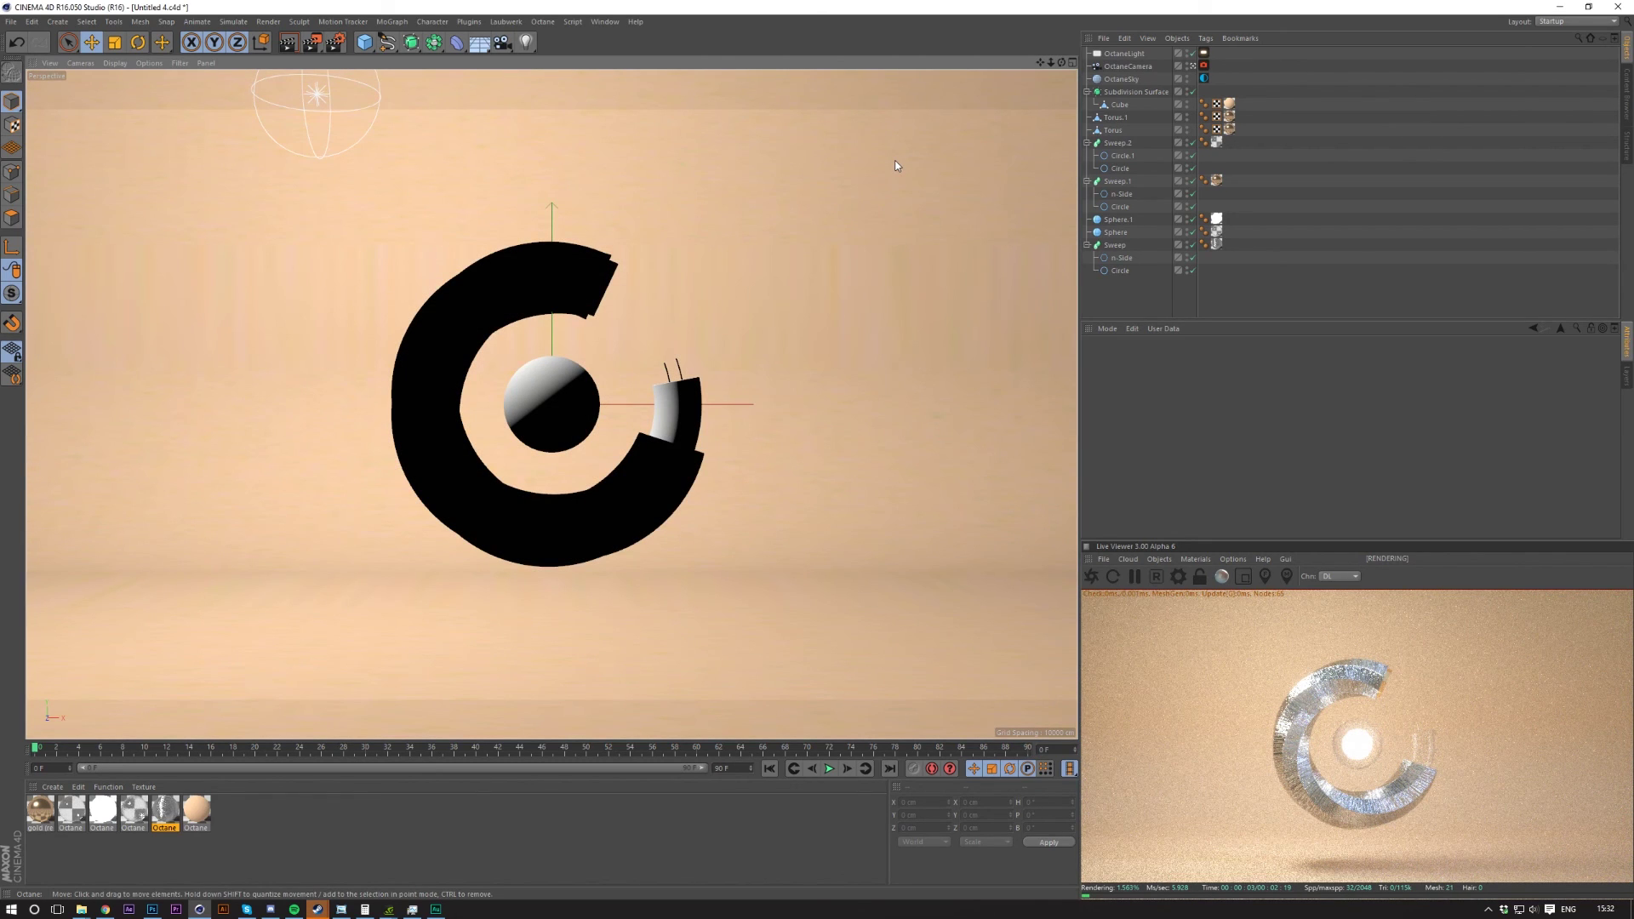